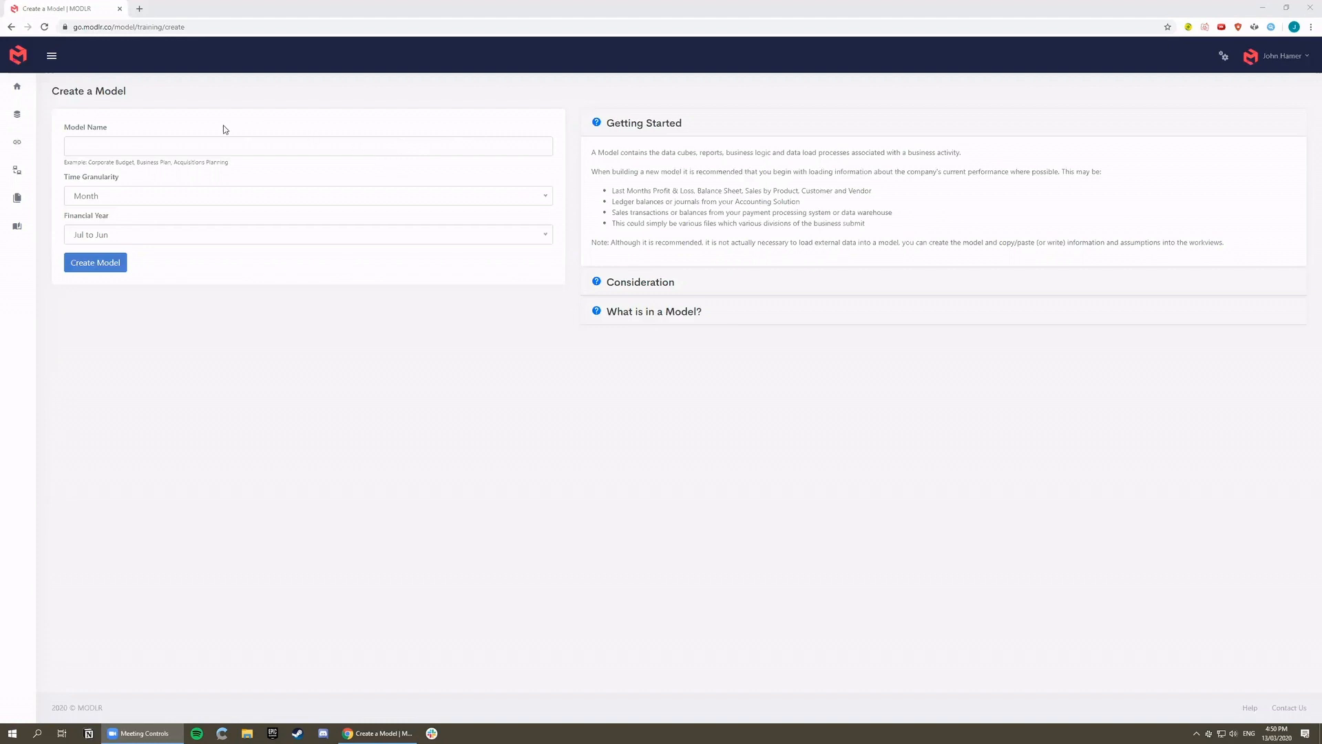
Step: Create a model named Whizz Performance Management with Month time granularity and a Jul to Jun financial year
{"action": "type", "text": "Wh"}
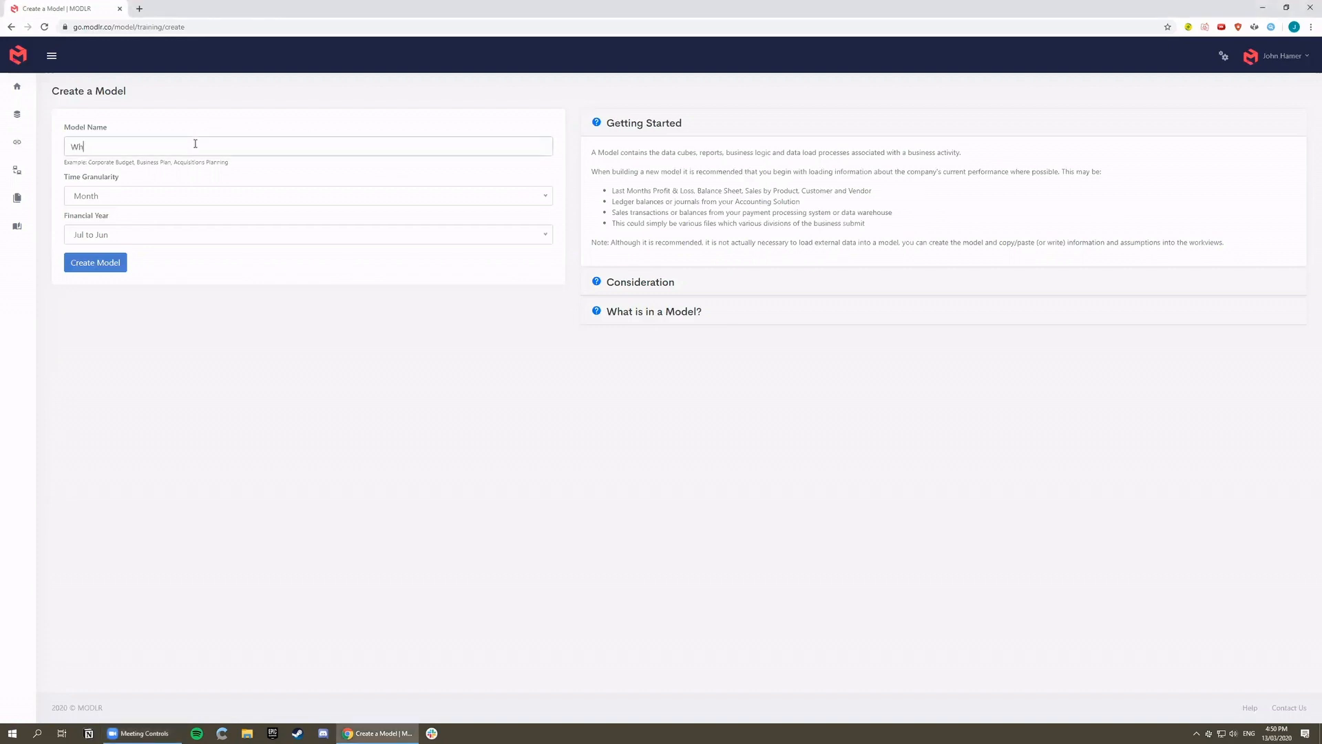
{"action": "type", "text": "izz Performance Management"}
{"action": "left_click", "coordinate": [211, 198]}
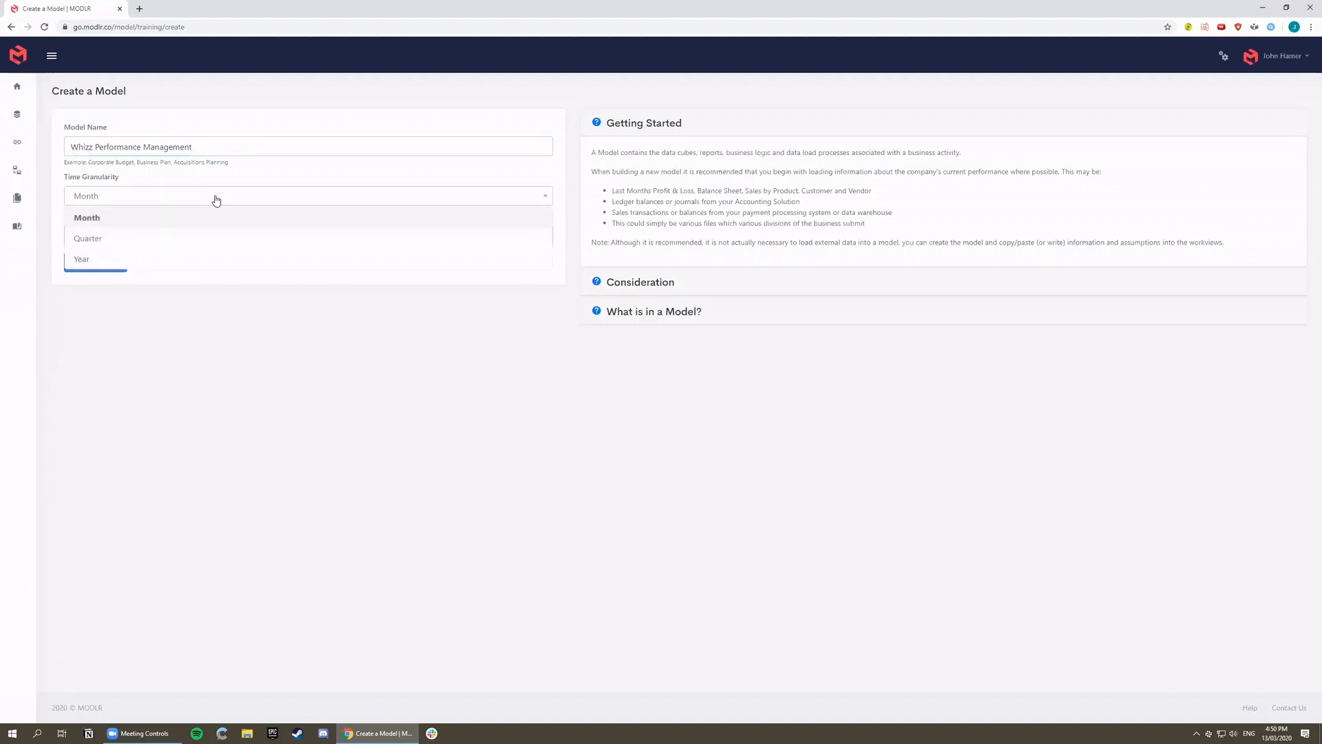
{"action": "left_click", "coordinate": [232, 197]}
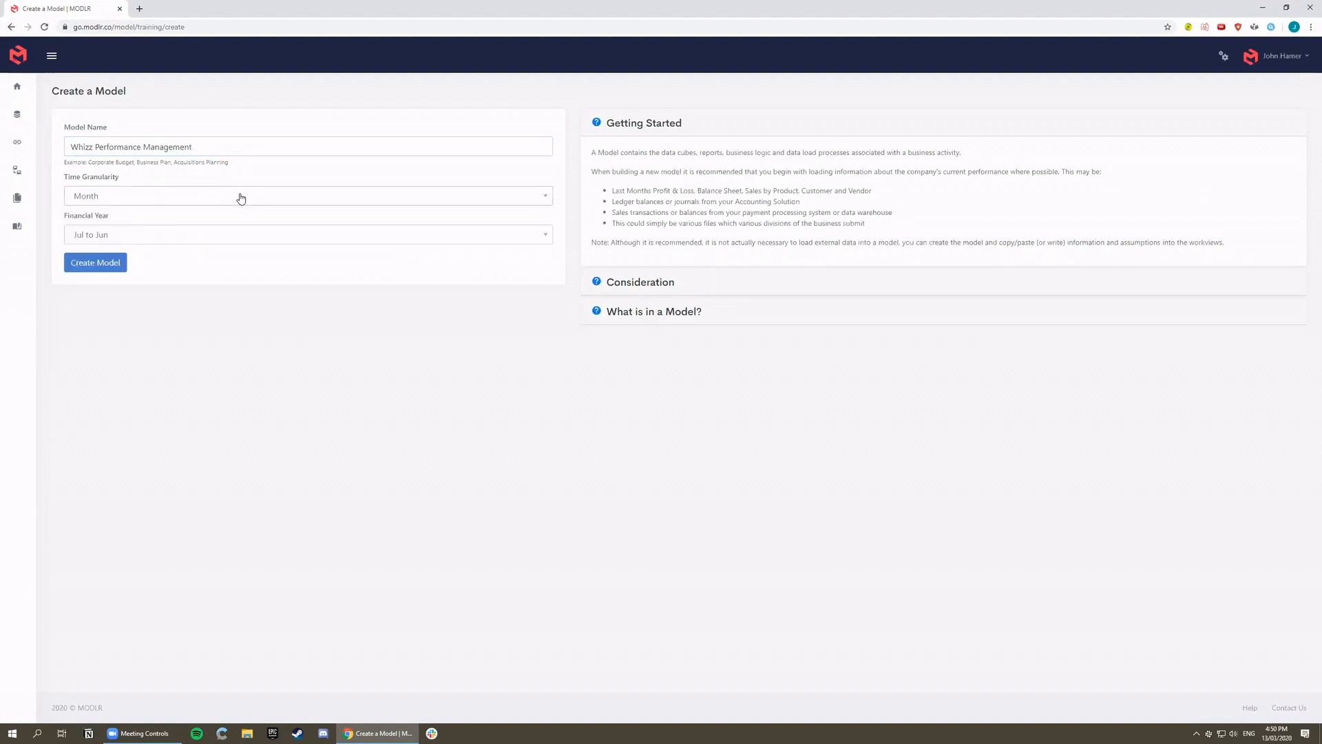
{"action": "left_click", "coordinate": [236, 237]}
{"action": "left_click", "coordinate": [234, 238]}
{"action": "left_click", "coordinate": [108, 268]}
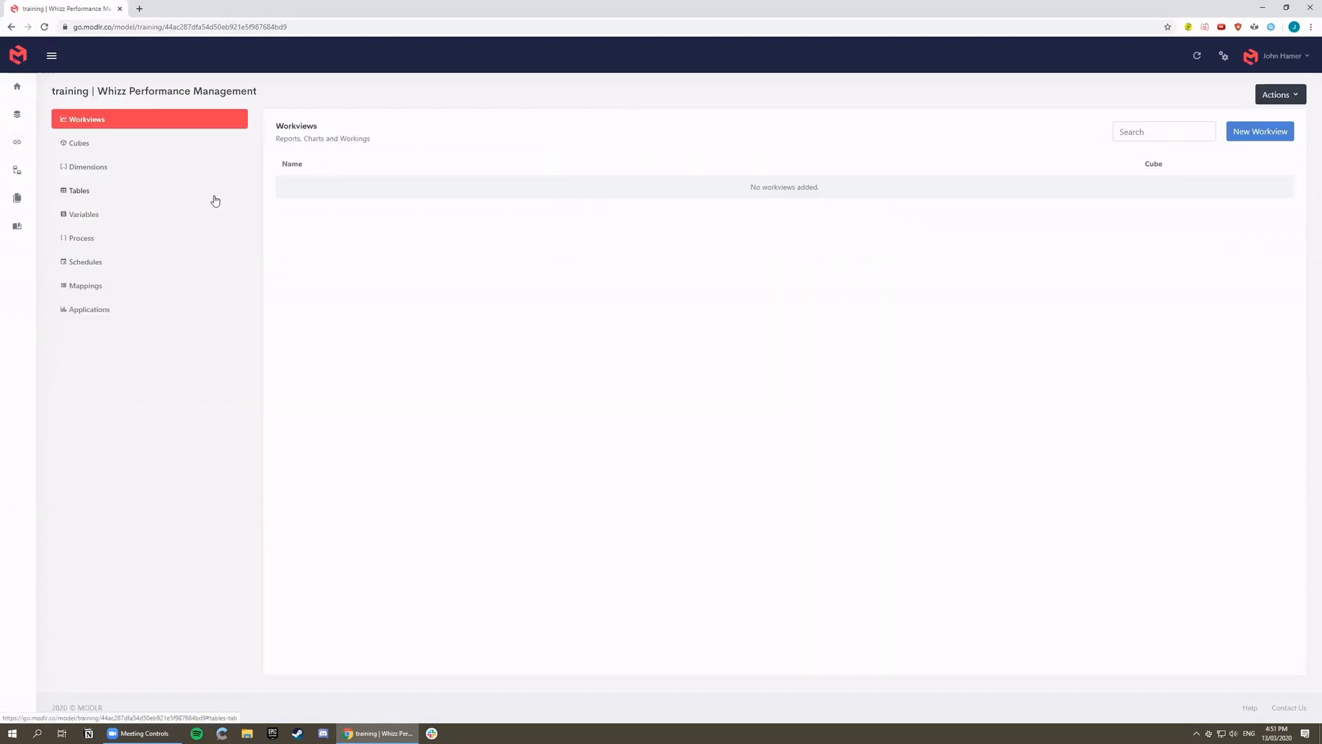
Step: Create a new dimension named Time with the dimension type Time
{"action": "left_click", "coordinate": [121, 175]}
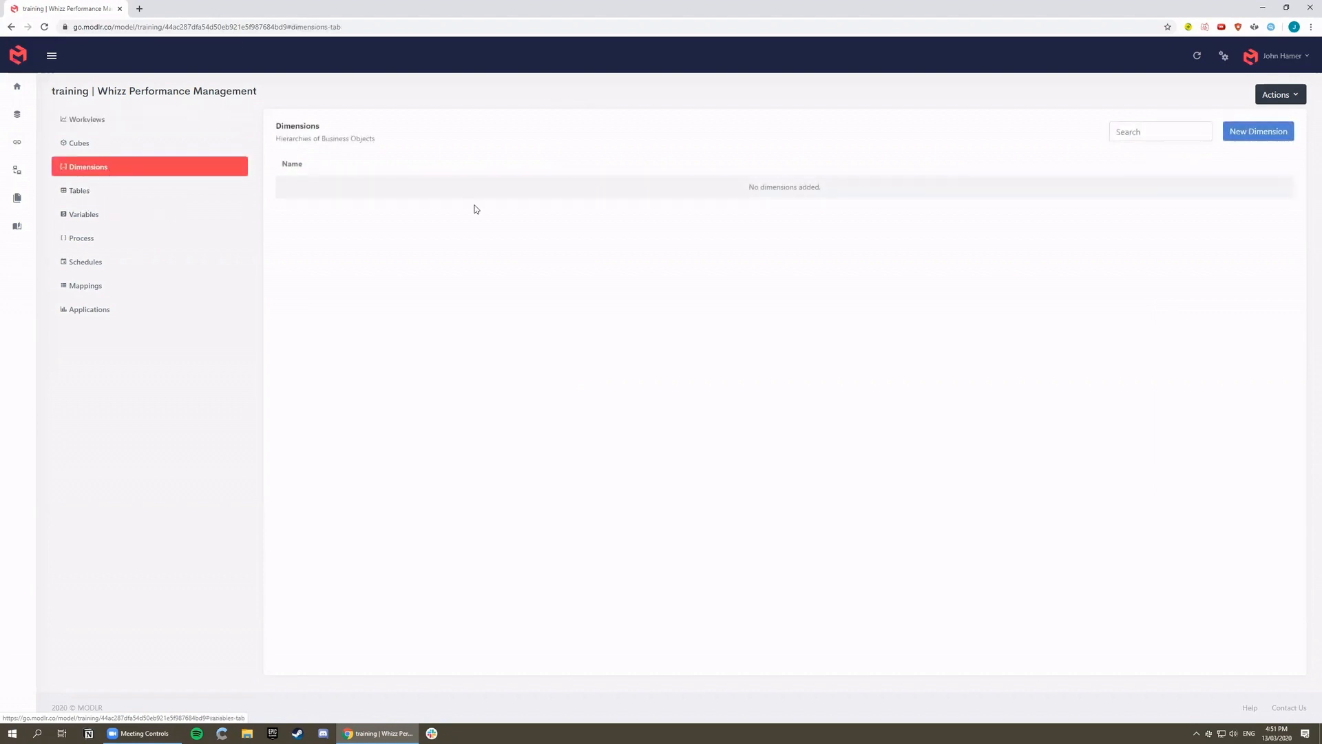
{"action": "left_click", "coordinate": [1246, 141]}
{"action": "type", "text": "Time"}
{"action": "left_click", "coordinate": [635, 161]}
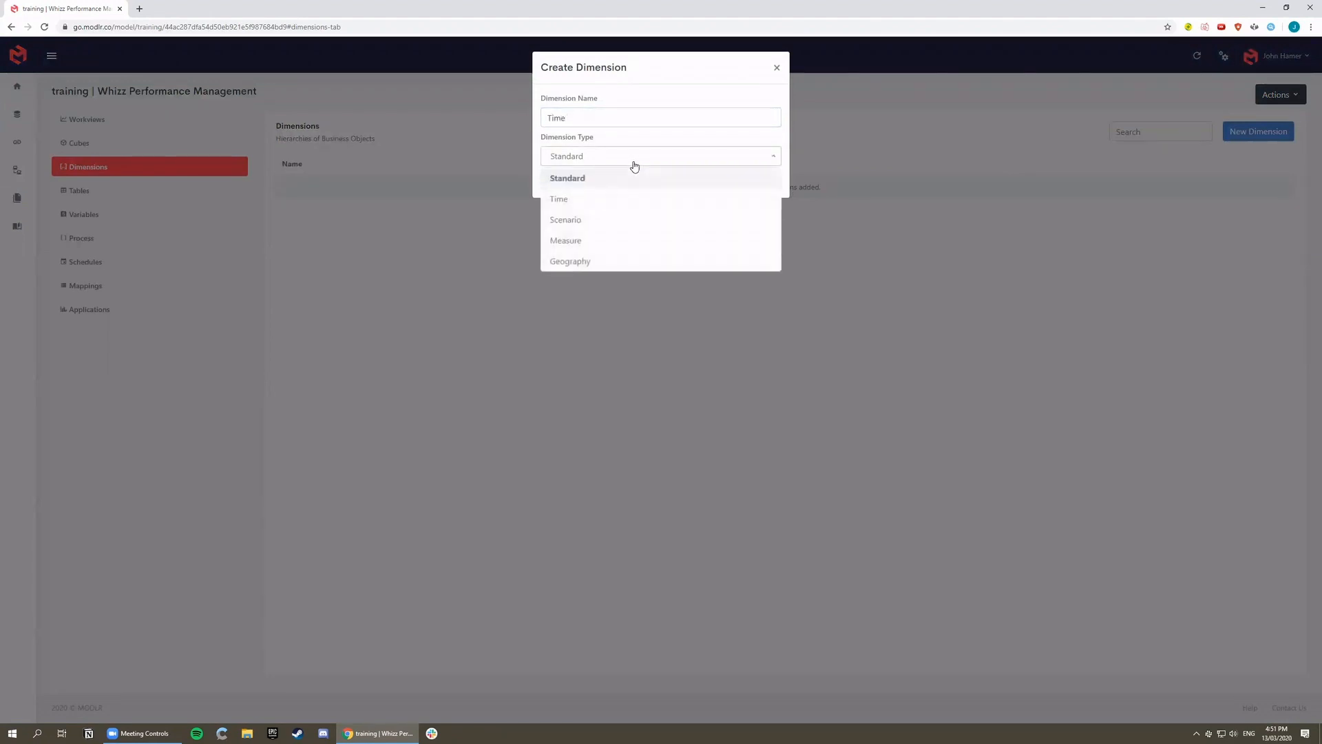
{"action": "left_click", "coordinate": [579, 200]}
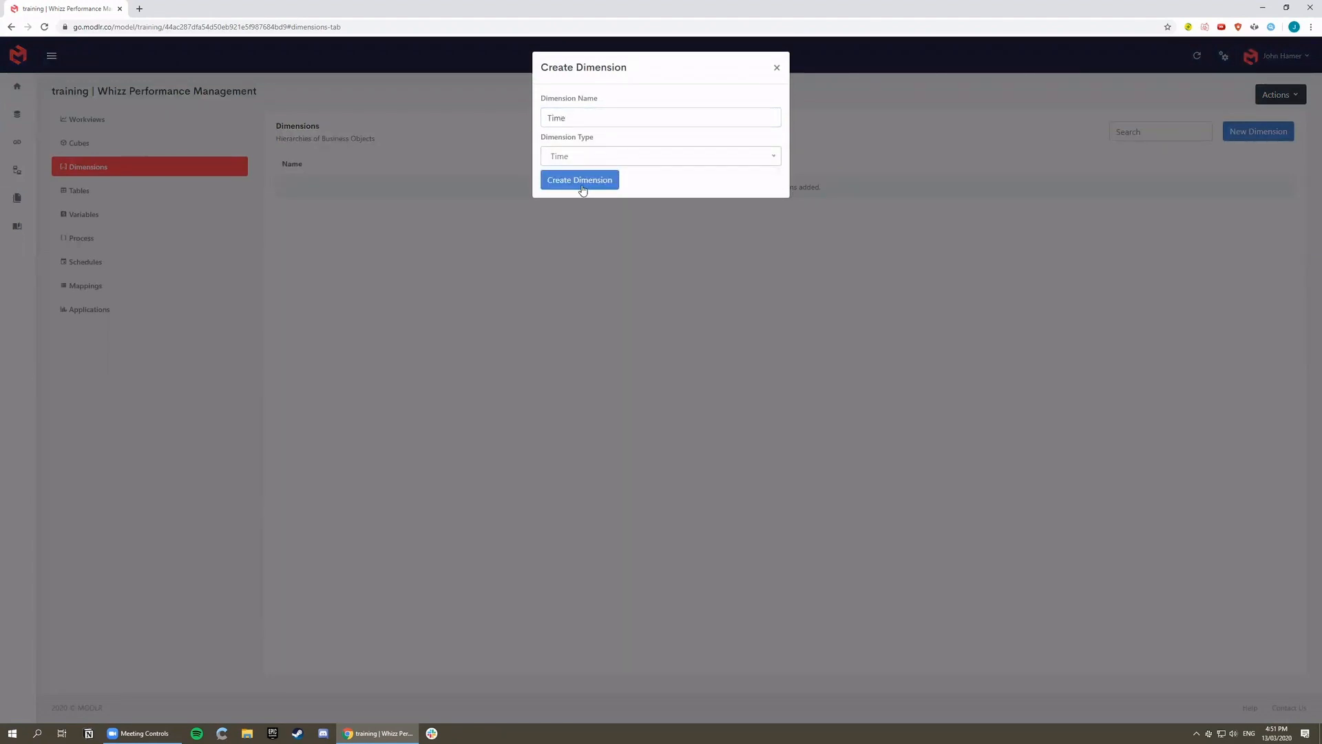
{"action": "left_click", "coordinate": [583, 181]}
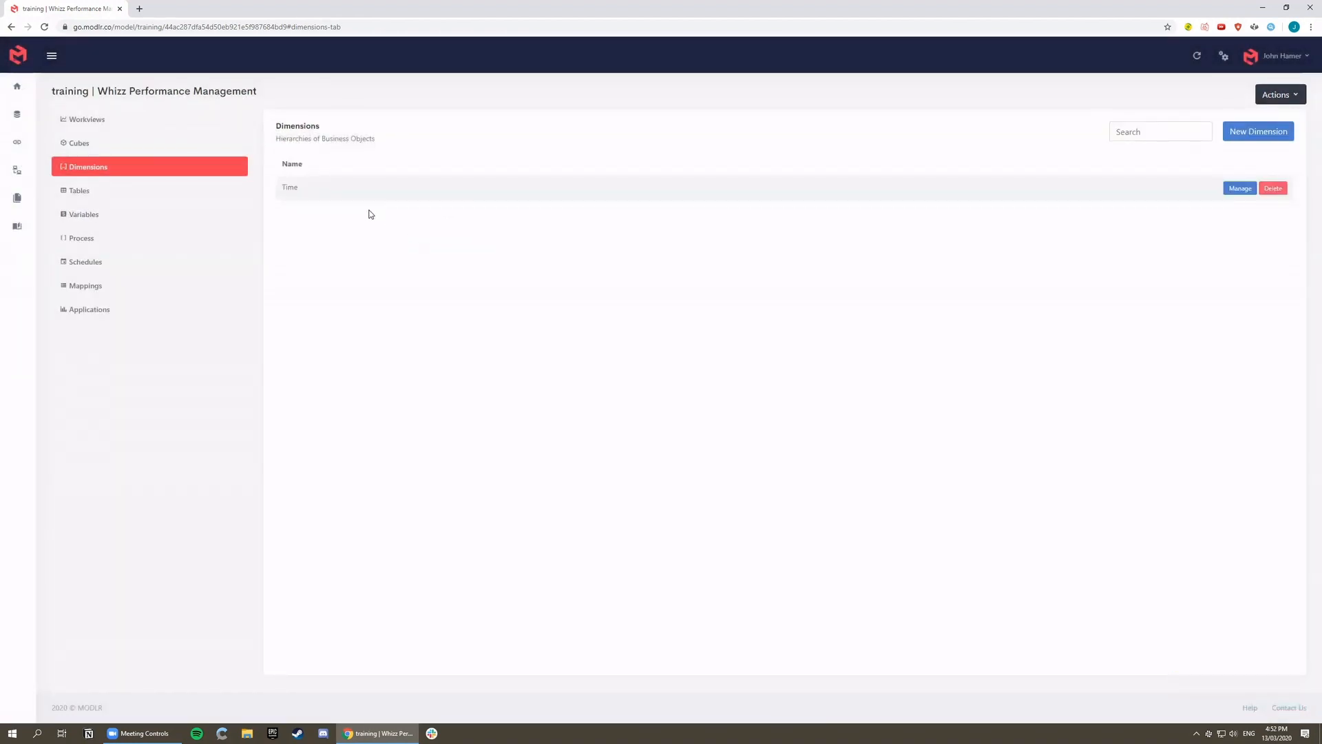
Step: Examine the years, quarters and months in the Time dimension's Default hierarchy, and view the model's processes
{"action": "left_click", "coordinate": [320, 195]}
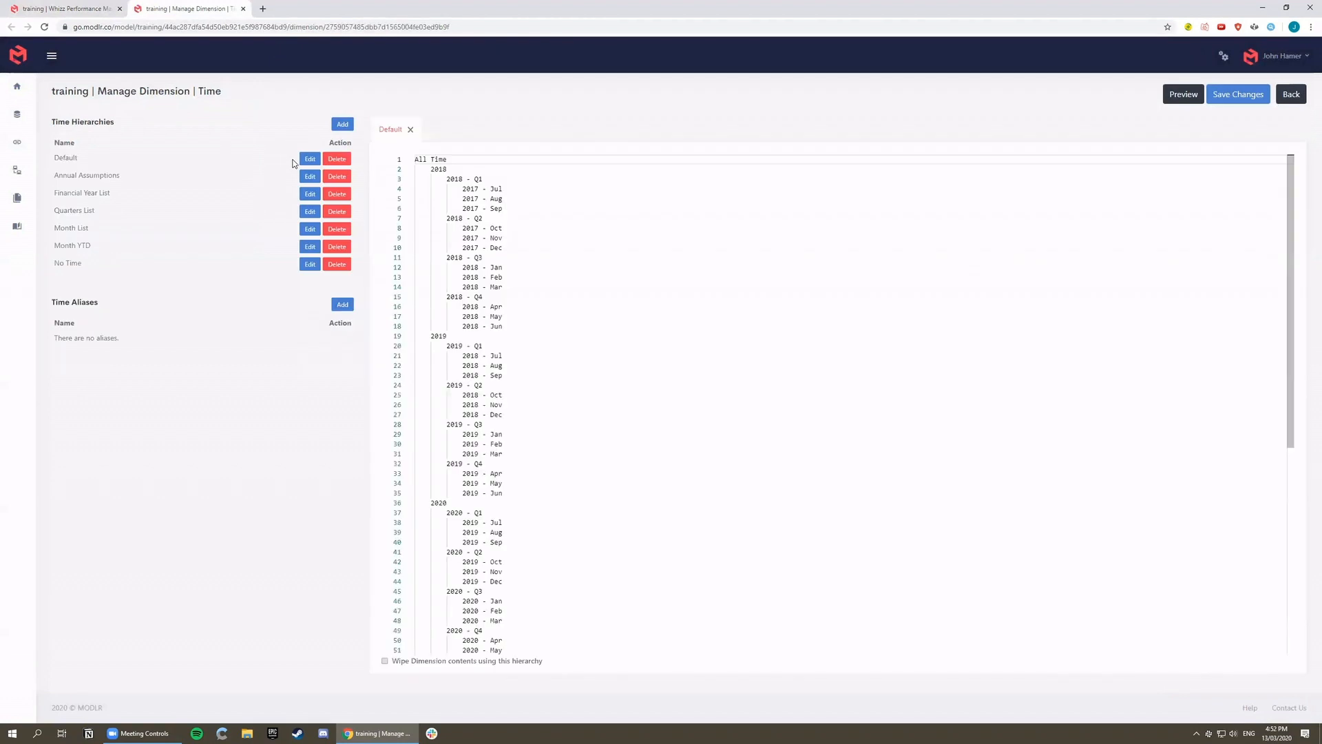
{"action": "left_click_drag", "start_coordinate": [448, 169], "coordinate": [426, 169]}
{"action": "scroll", "coordinate": [434, 175], "scroll_direction": "down", "scroll_amount": 5}
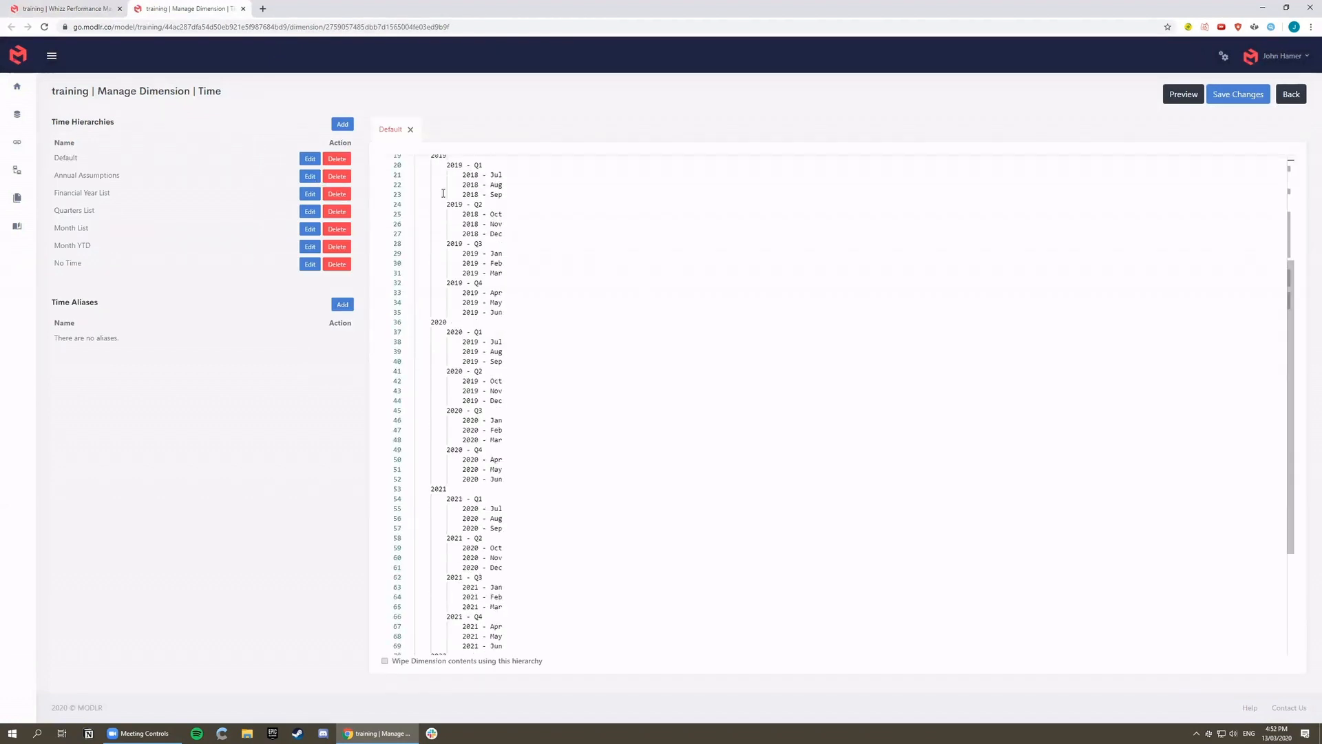
{"action": "left_click_drag", "start_coordinate": [447, 483], "coordinate": [431, 483]}
{"action": "left_click", "coordinate": [440, 433]}
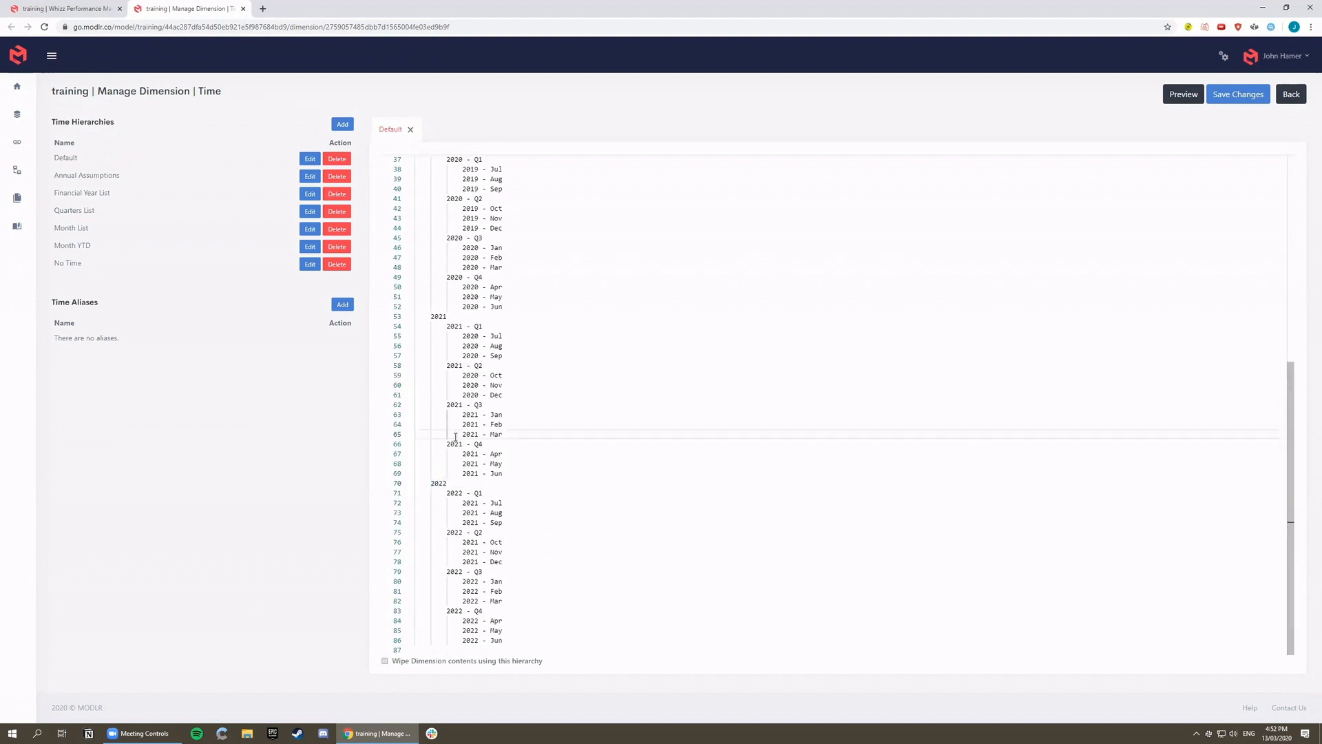
{"action": "scroll", "coordinate": [448, 433], "scroll_direction": "up", "scroll_amount": 4}
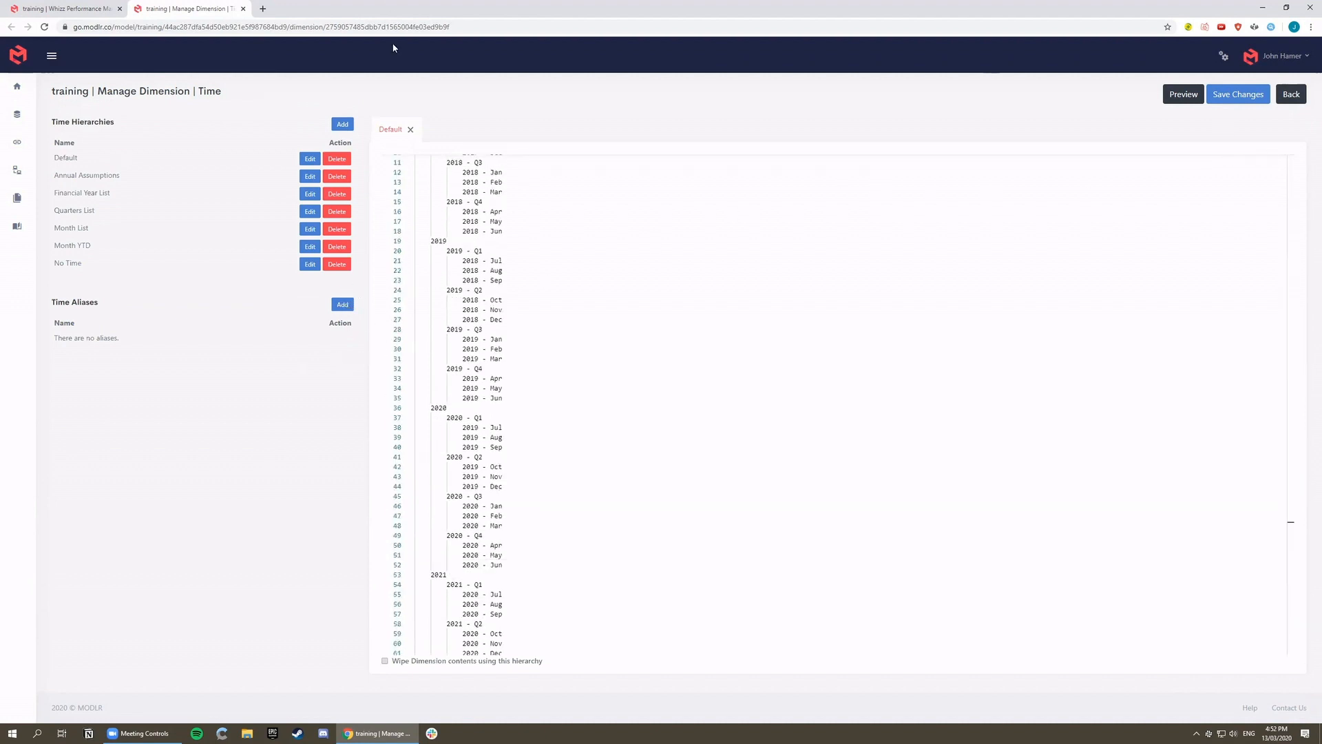
{"action": "left_click", "coordinate": [243, 8]}
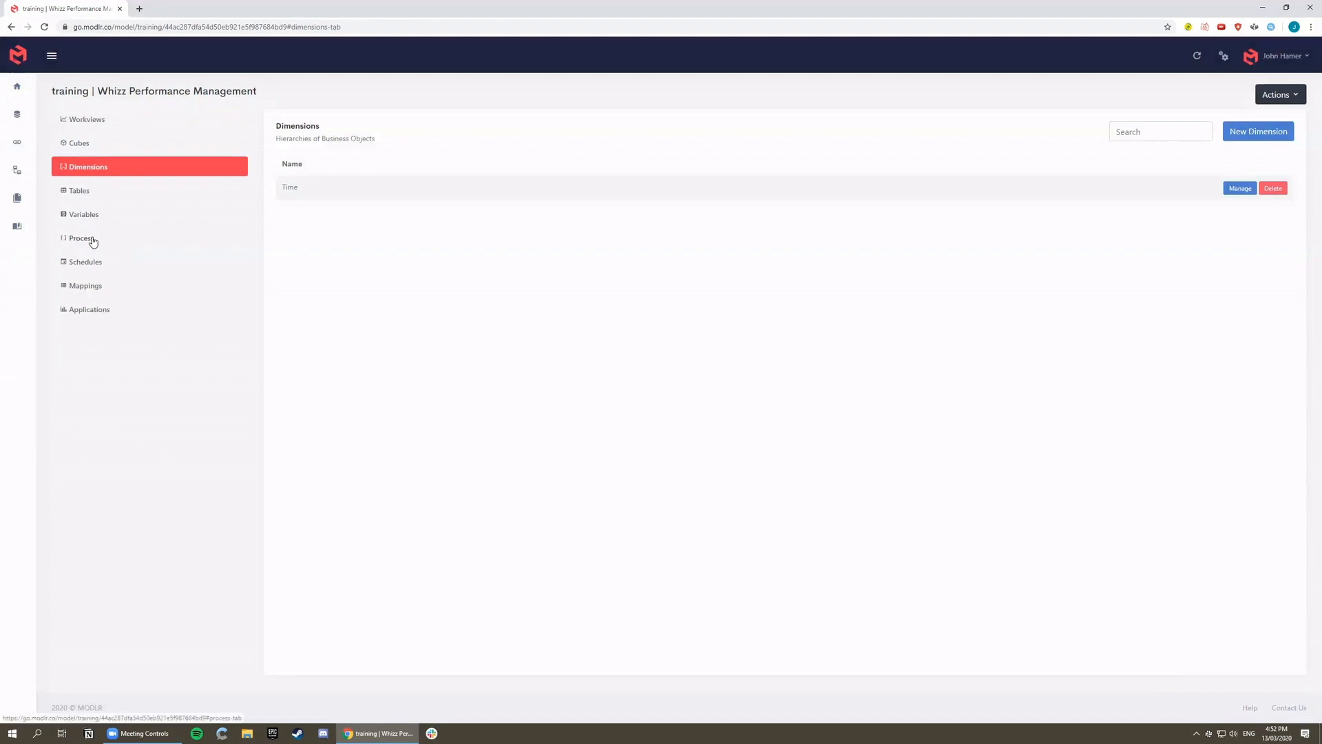
{"action": "left_click", "coordinate": [93, 238]}
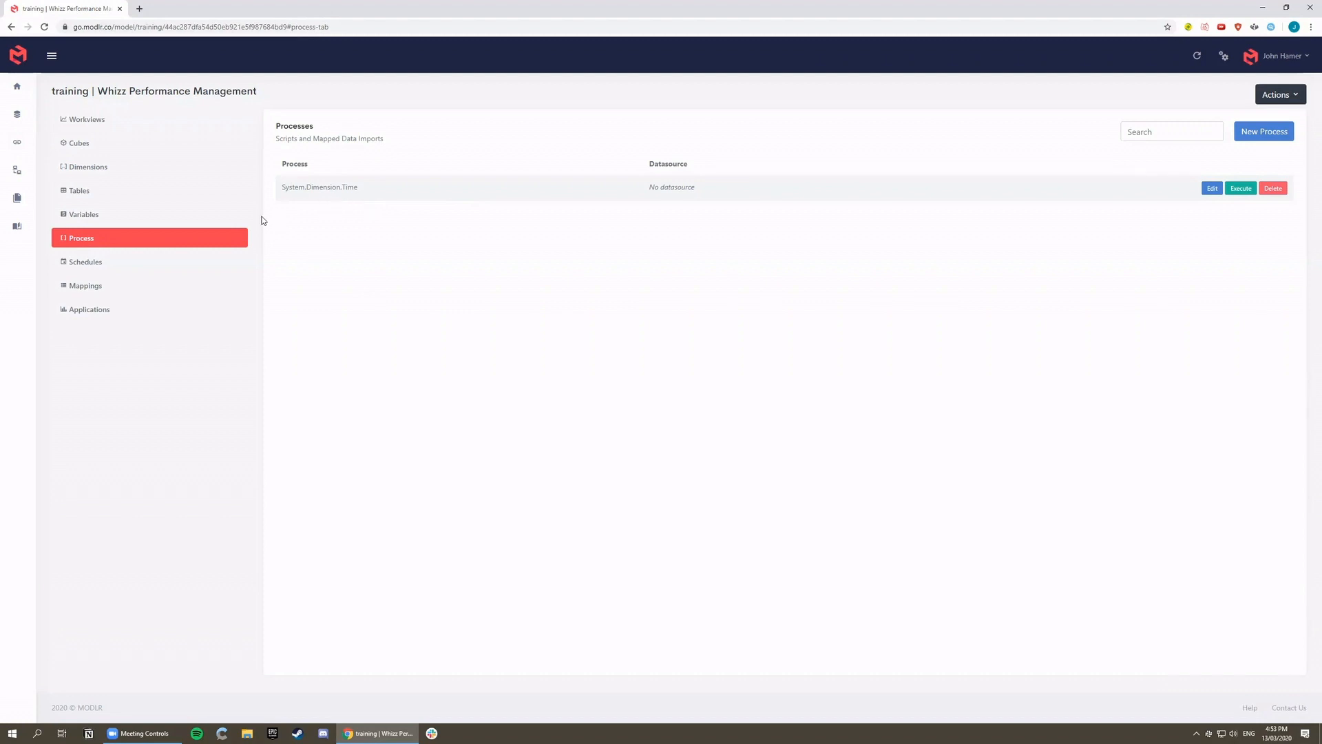
Step: Create a model variable with the key Time.Current Month and the value 2019 - Jul
{"action": "left_click", "coordinate": [115, 219]}
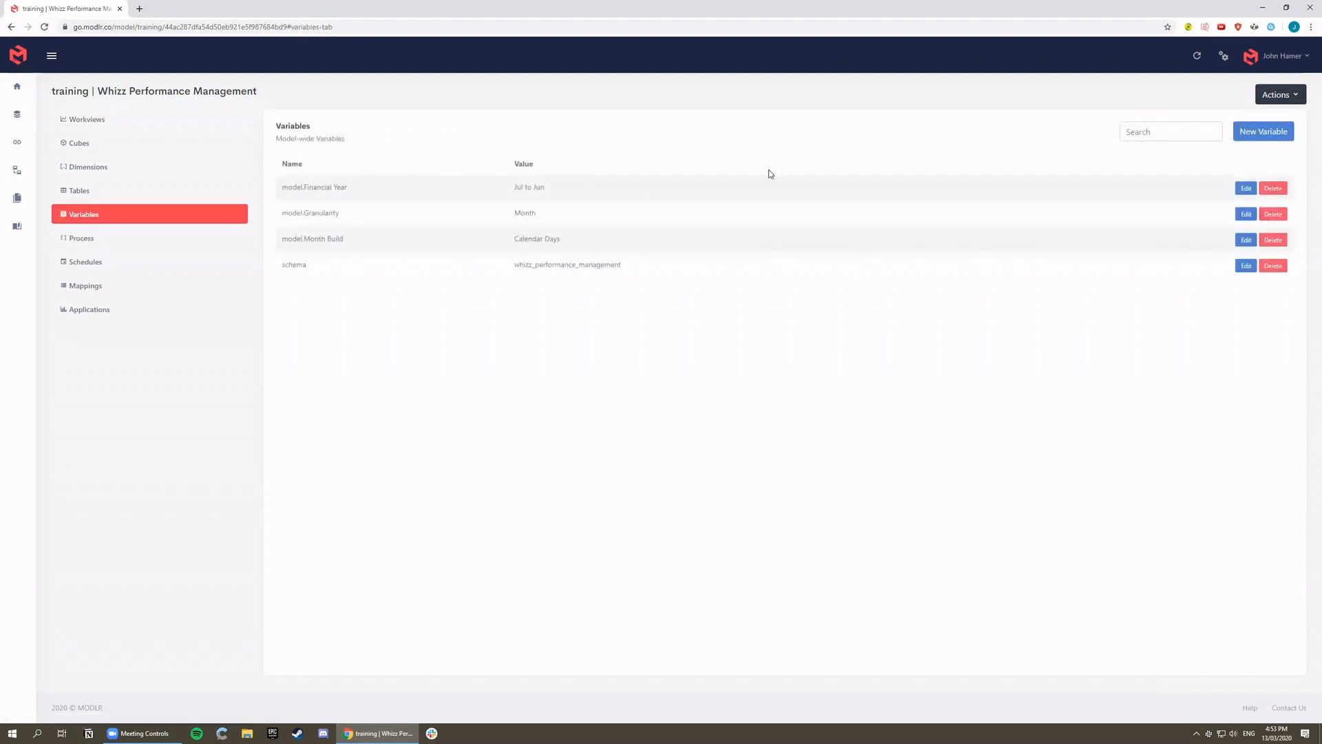
{"action": "left_click", "coordinate": [1265, 134]}
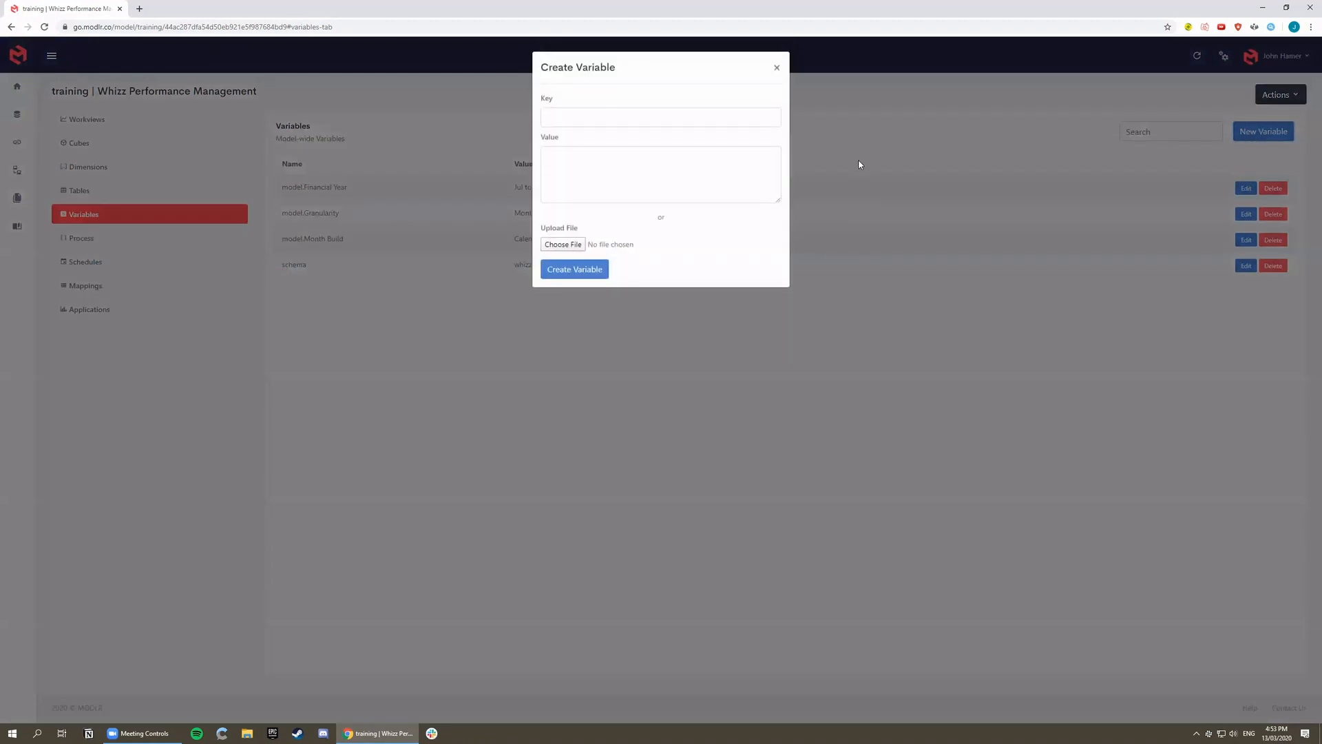
{"action": "left_click", "coordinate": [604, 116]}
{"action": "type", "text": "Time.Current Month"}
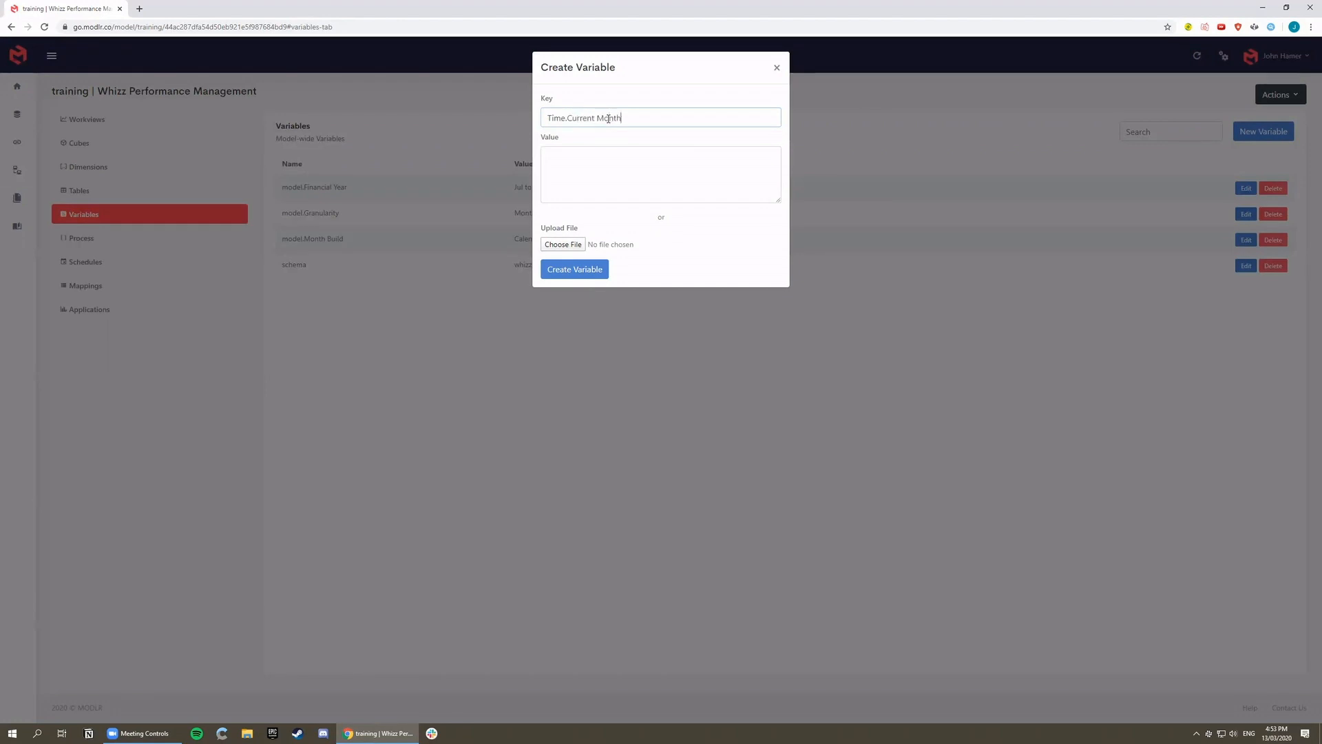
{"action": "left_click", "coordinate": [573, 157]}
{"action": "type", "text": "2019"}
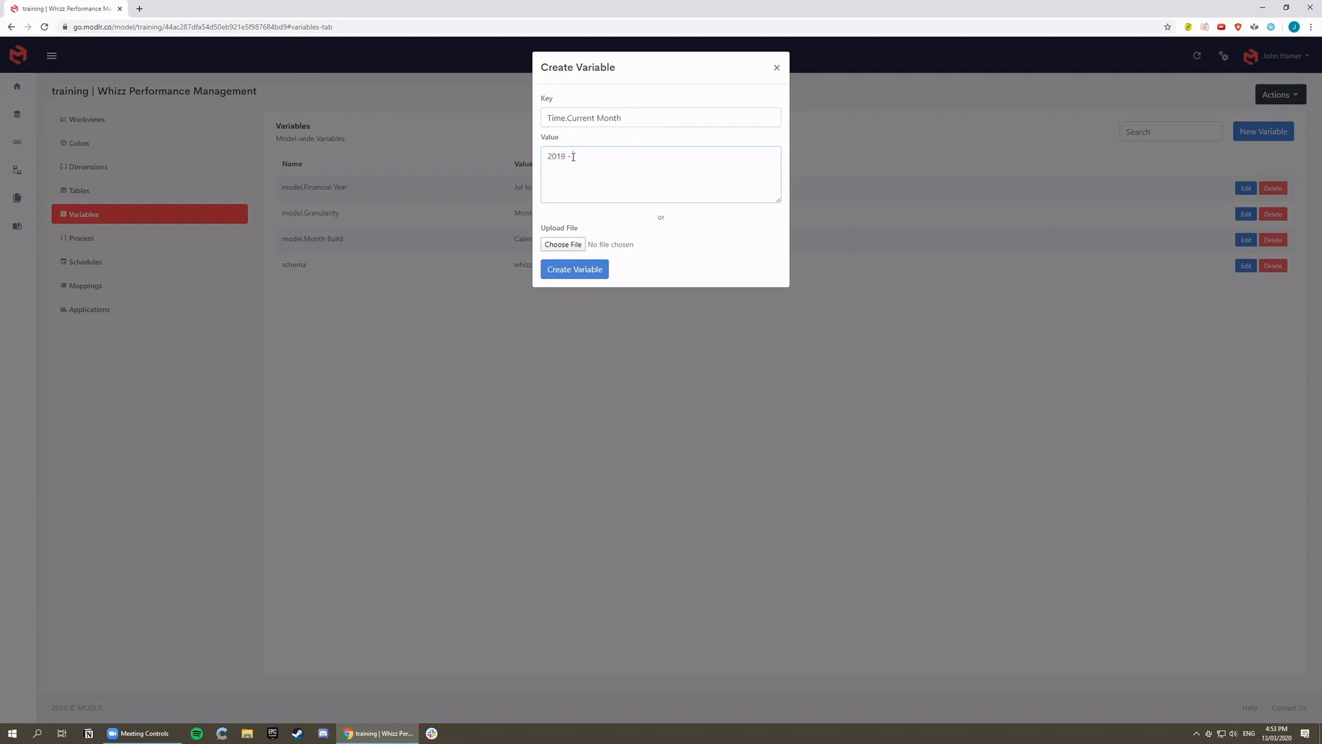
{"action": "type", "text": " - Jul"}
{"action": "left_click", "coordinate": [561, 272]}
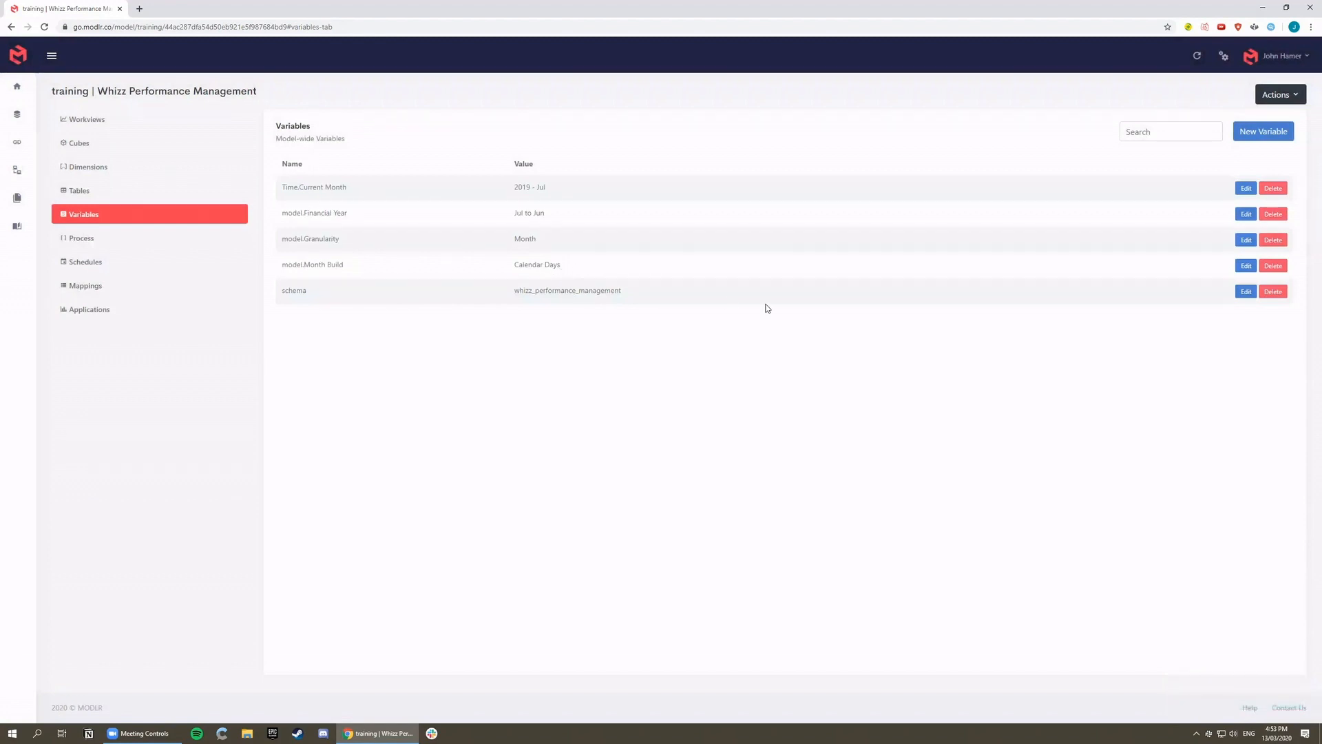
Step: Create a model variable with the key Time.Current Year and the value 2020
{"action": "left_click", "coordinate": [1265, 133]}
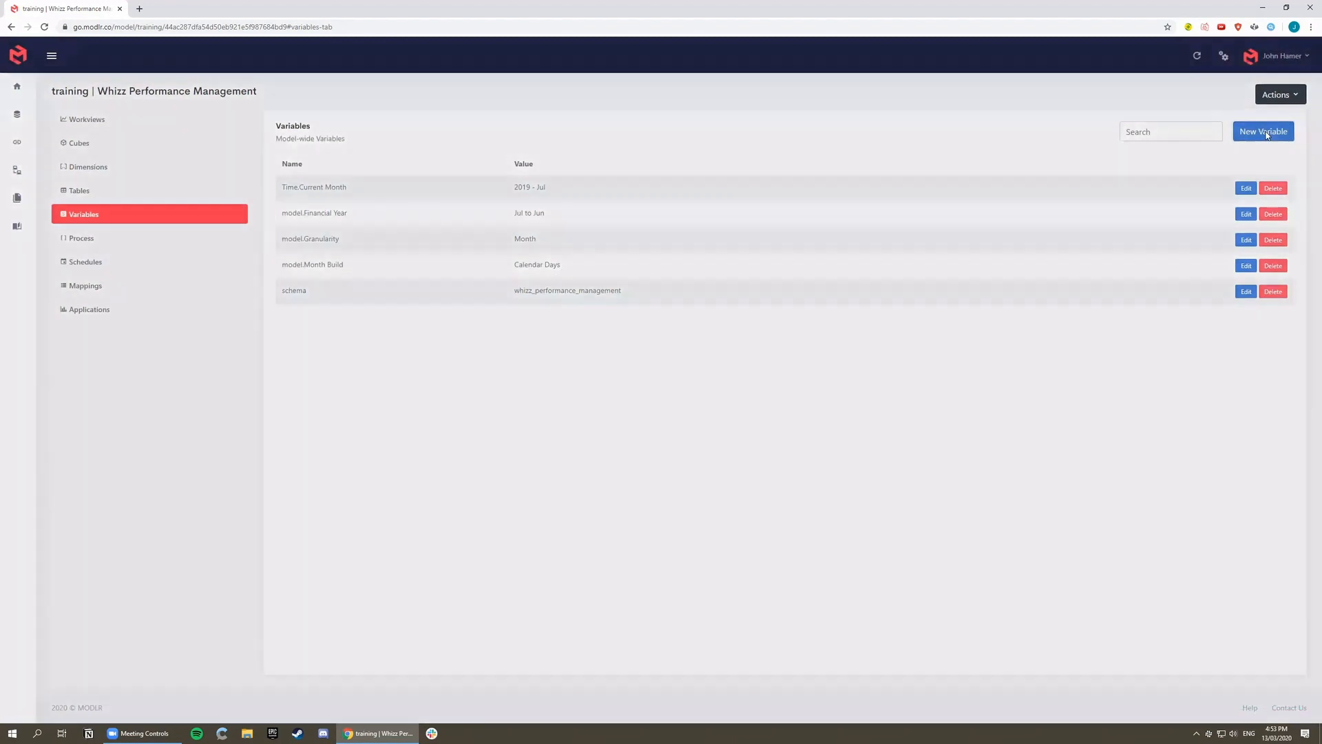
{"action": "double_click", "coordinate": [599, 120]}
{"action": "type", "text": "Year"}
{"action": "left_click_drag", "start_coordinate": [586, 155], "coordinate": [559, 159]}
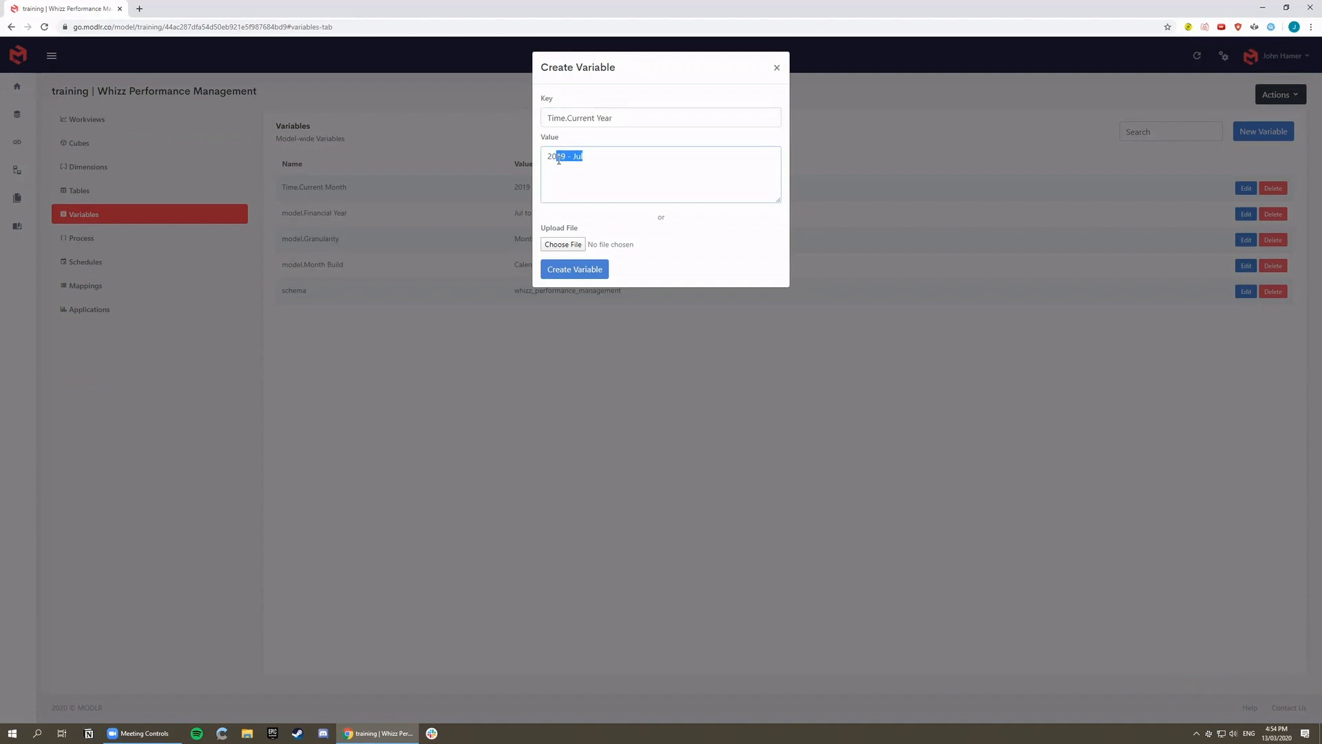
{"action": "key", "text": "BackSpace"}
{"action": "type", "text": "2020"}
{"action": "left_click", "coordinate": [568, 273]}
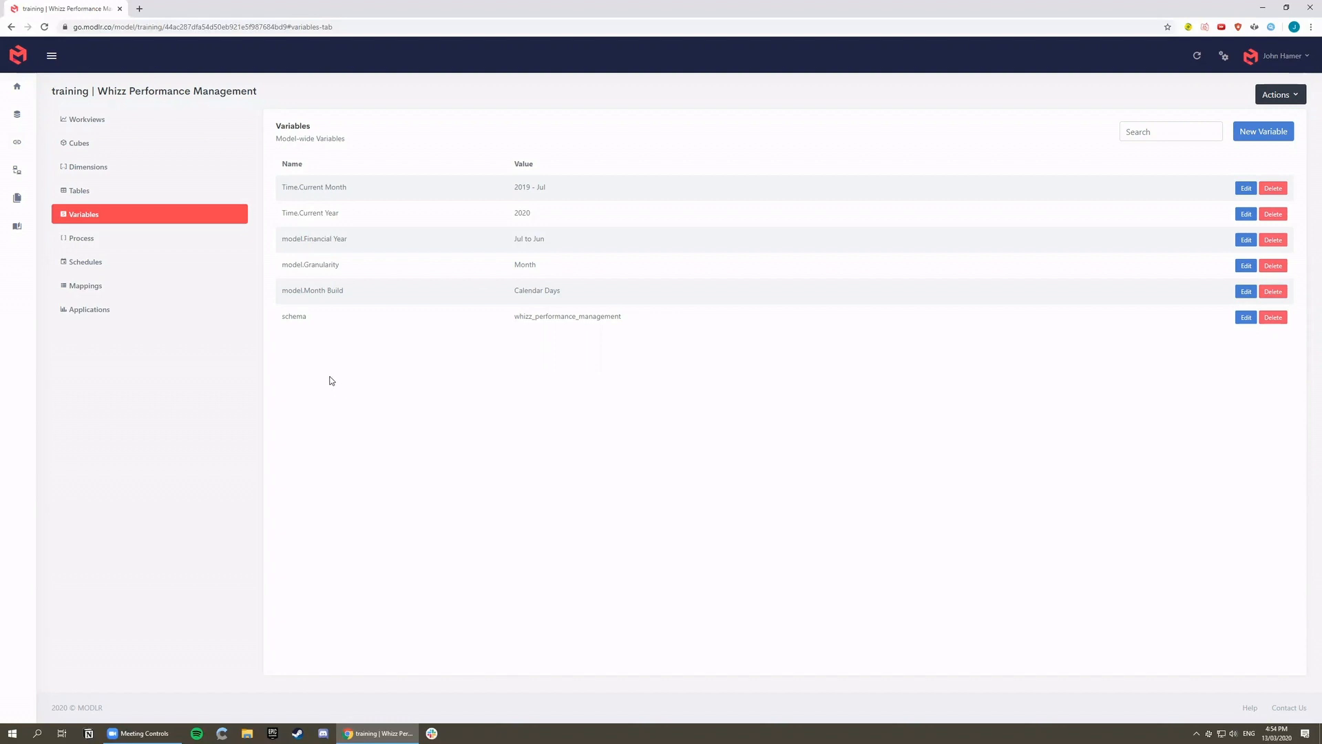
Step: Upload Sales.csv from the computer to the file manager
{"action": "left_click", "coordinate": [17, 200]}
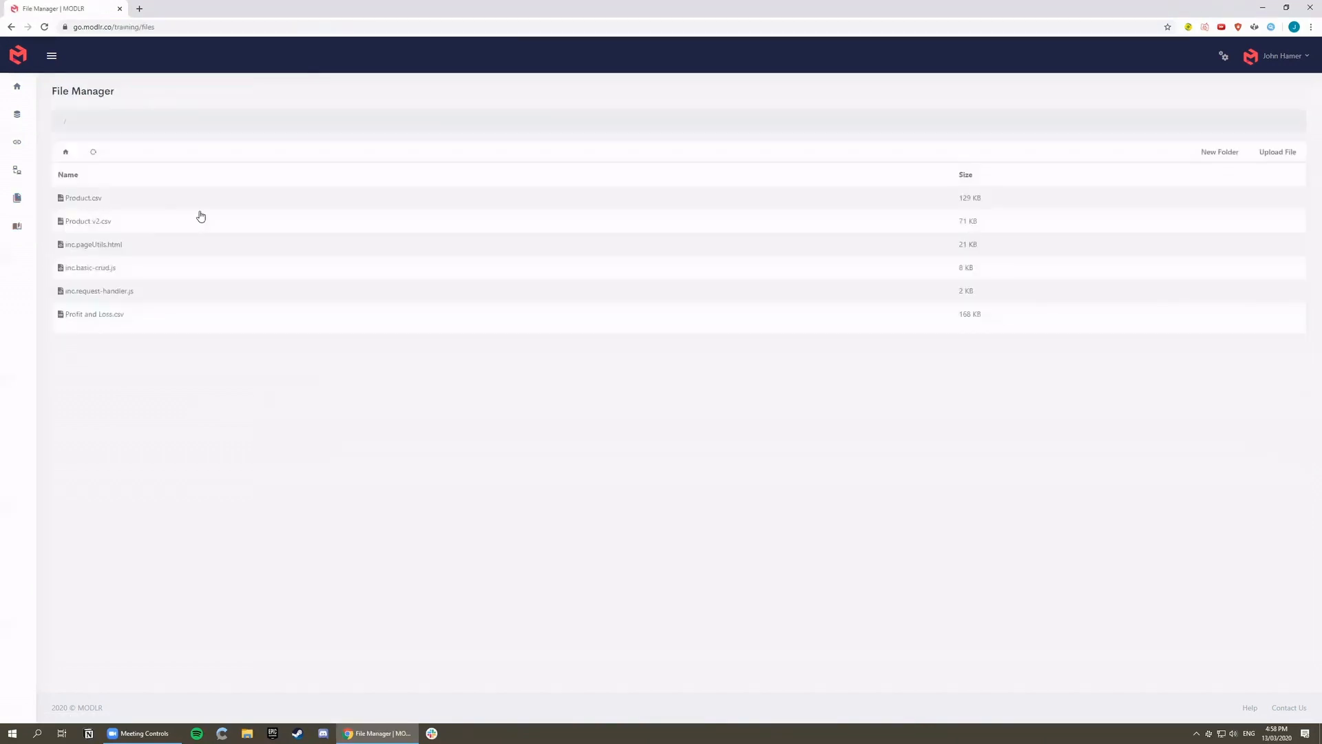
{"action": "left_click", "coordinate": [1278, 153]}
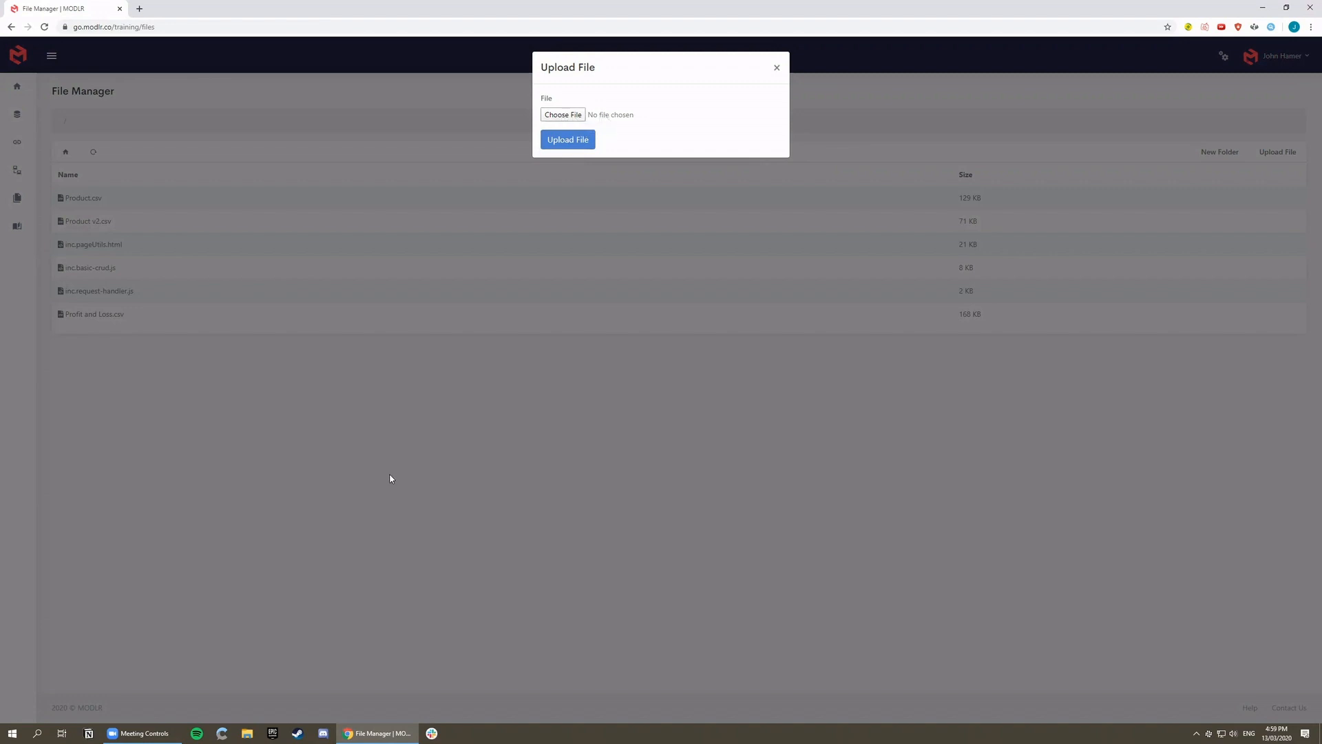
{"action": "left_click", "coordinate": [250, 731]}
{"action": "left_click_drag", "start_coordinate": [505, 366], "coordinate": [623, 116]}
{"action": "left_click", "coordinate": [575, 142]}
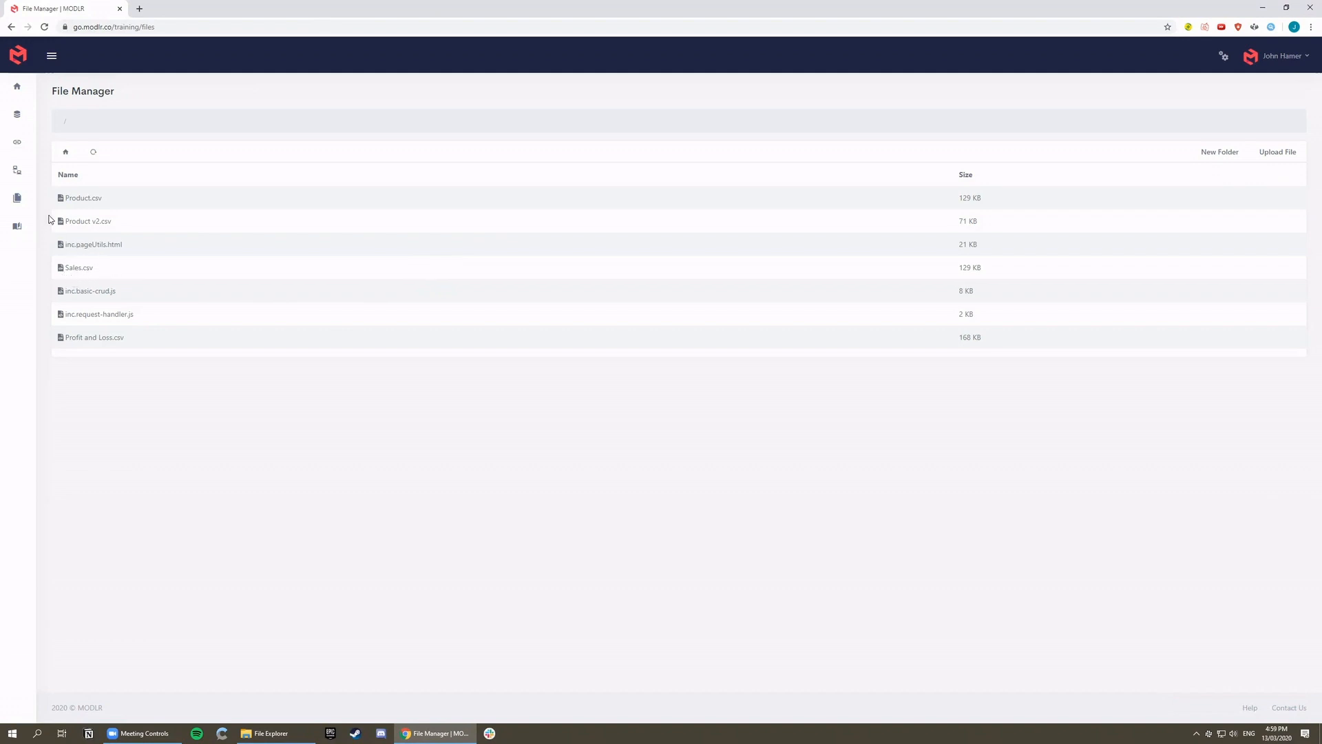
Step: Return to the Whizz Performance Management model and create a process named Load Sales
{"action": "left_click", "coordinate": [11, 28]}
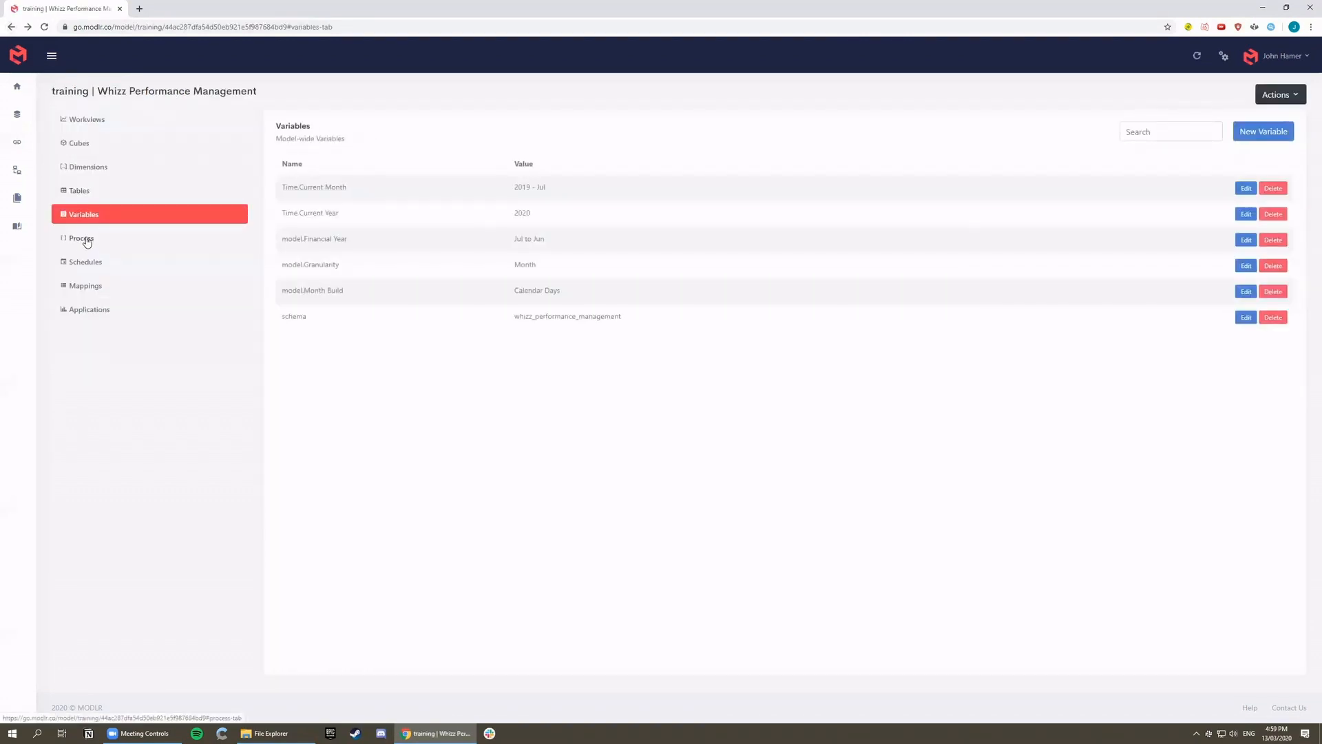
{"action": "left_click", "coordinate": [87, 241]}
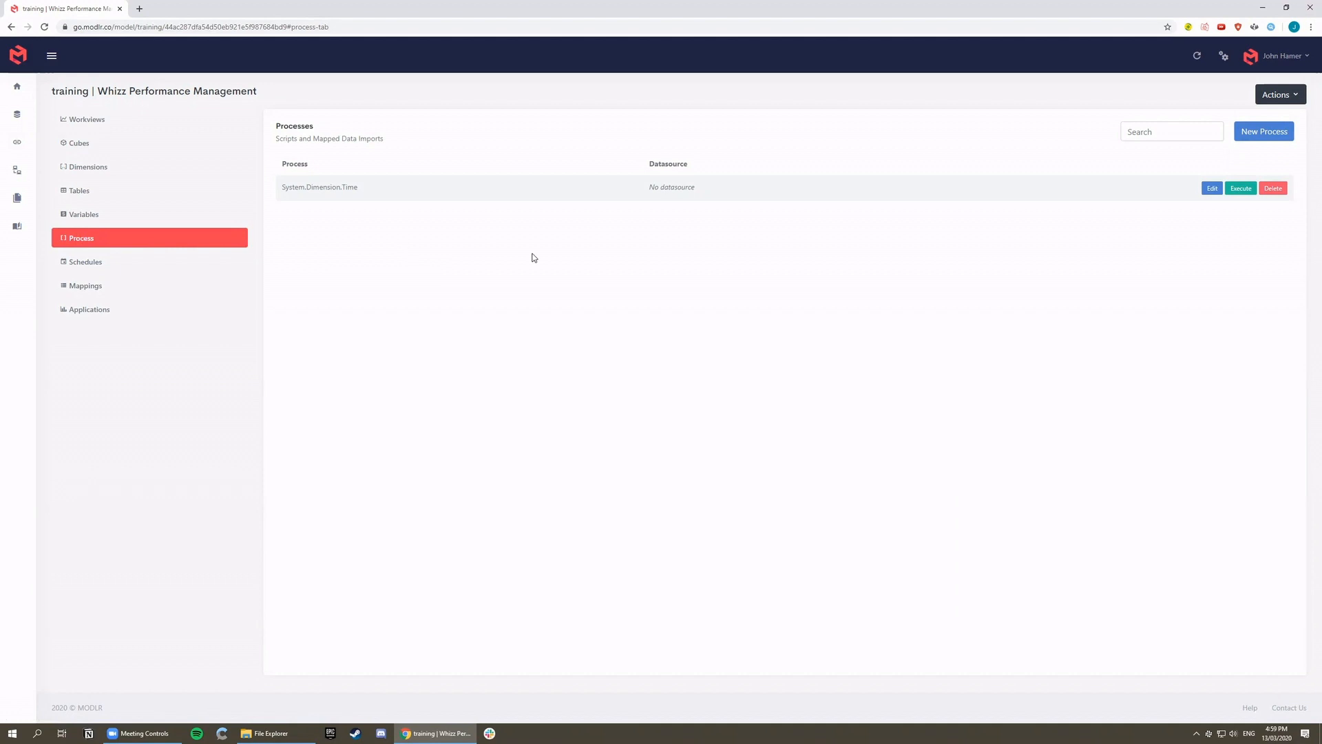
{"action": "left_click", "coordinate": [1255, 134]}
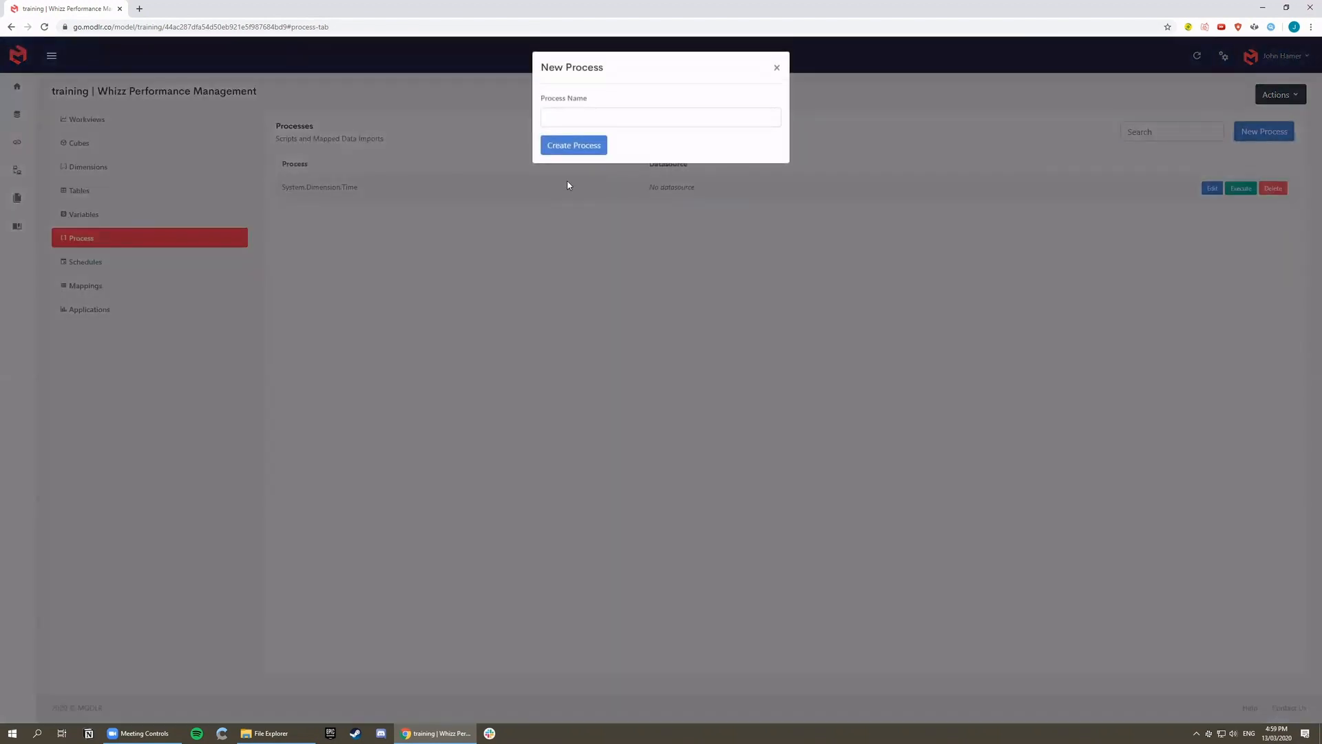
{"action": "type", "text": "Load Sales"}
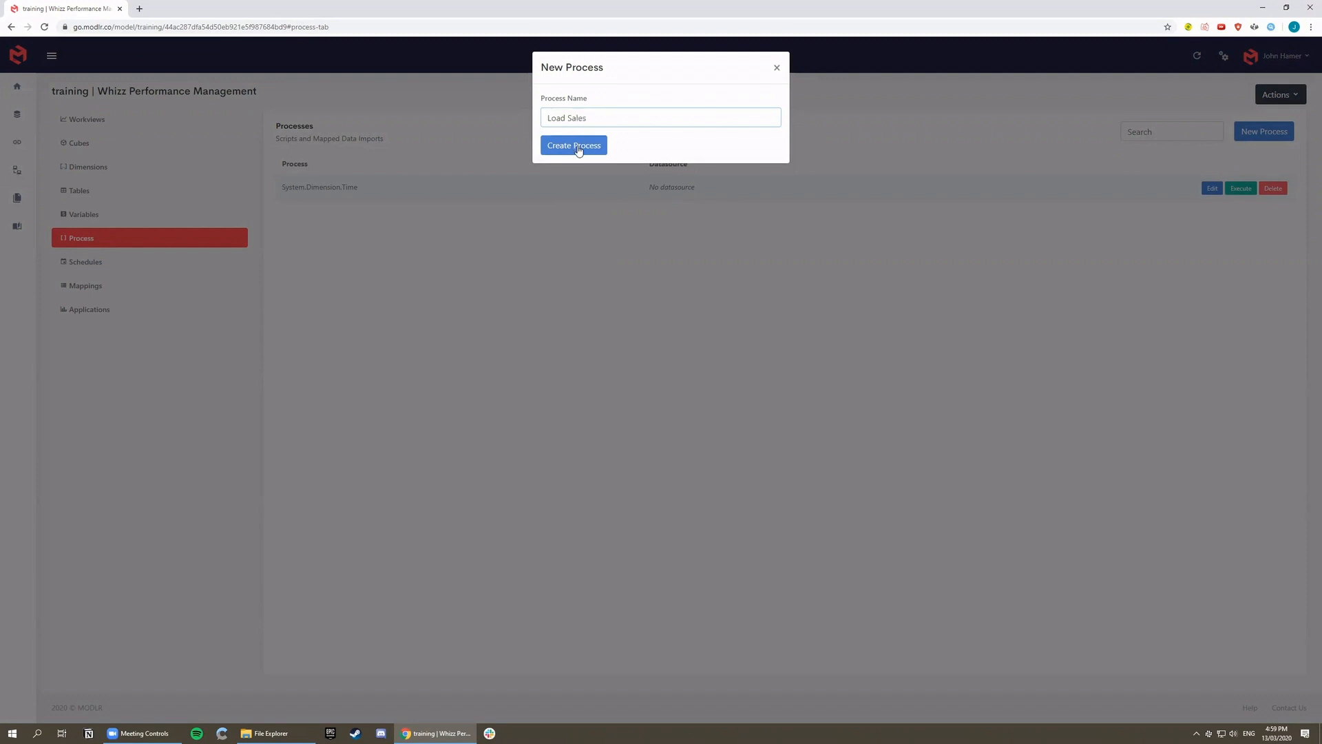
{"action": "left_click", "coordinate": [578, 148]}
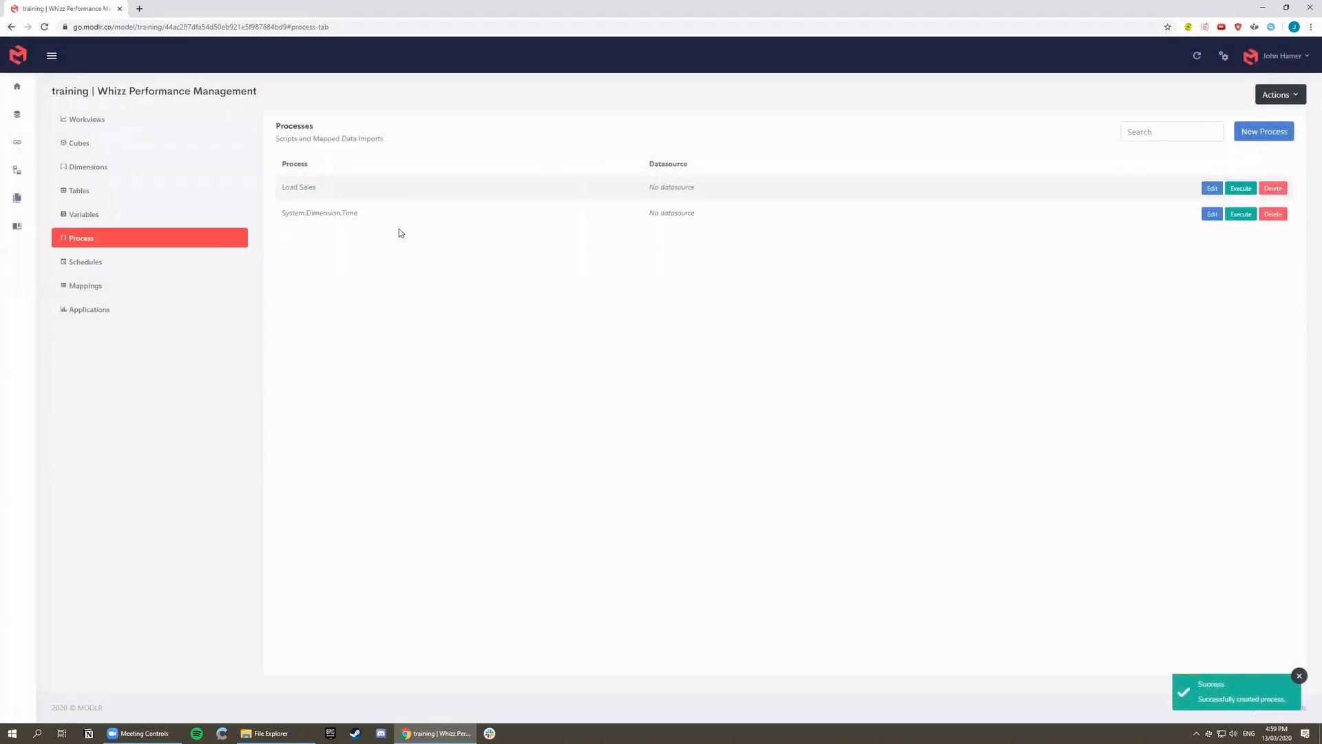
Step: Open the Load Sales process, keep the action Build a cube from data, and name the cube Revenue
{"action": "left_click", "coordinate": [346, 187]}
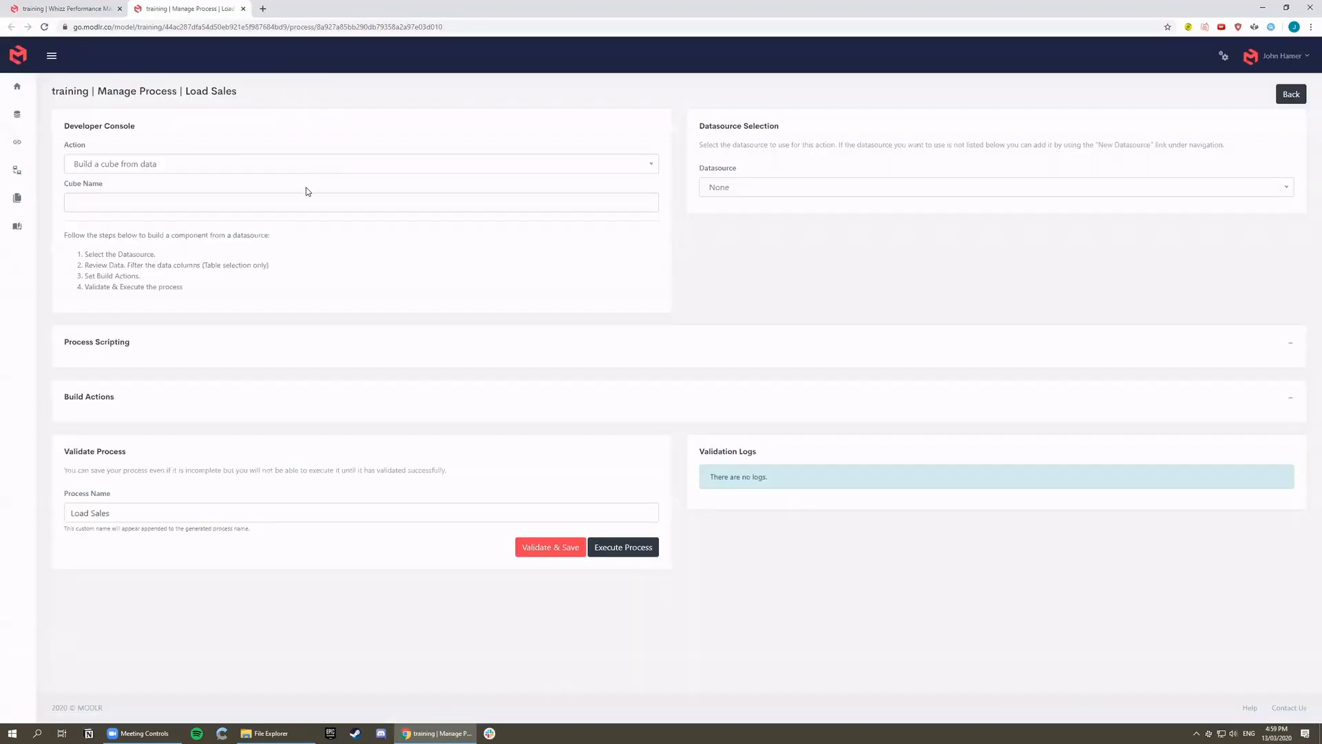
{"action": "left_click", "coordinate": [460, 164]}
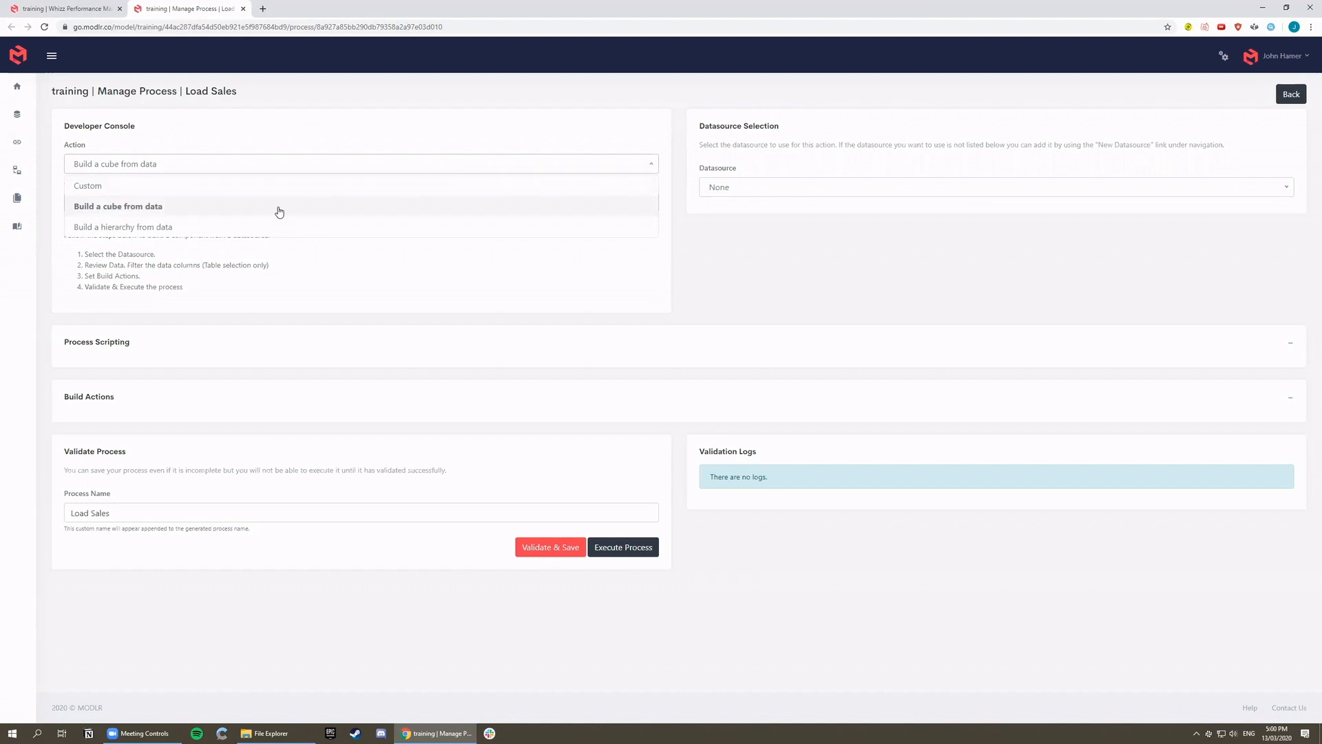
{"action": "left_click", "coordinate": [516, 165]}
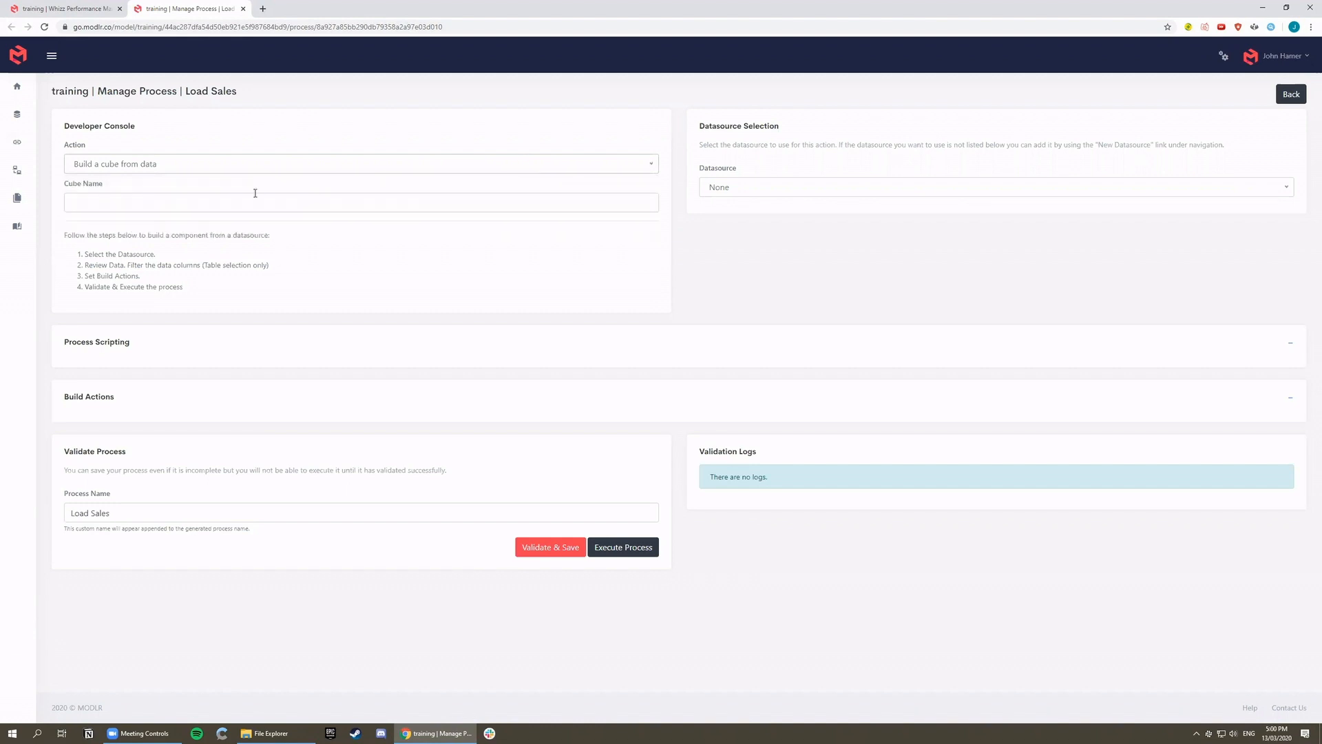
{"action": "left_click", "coordinate": [221, 201]}
{"action": "type", "text": "Revenue"}
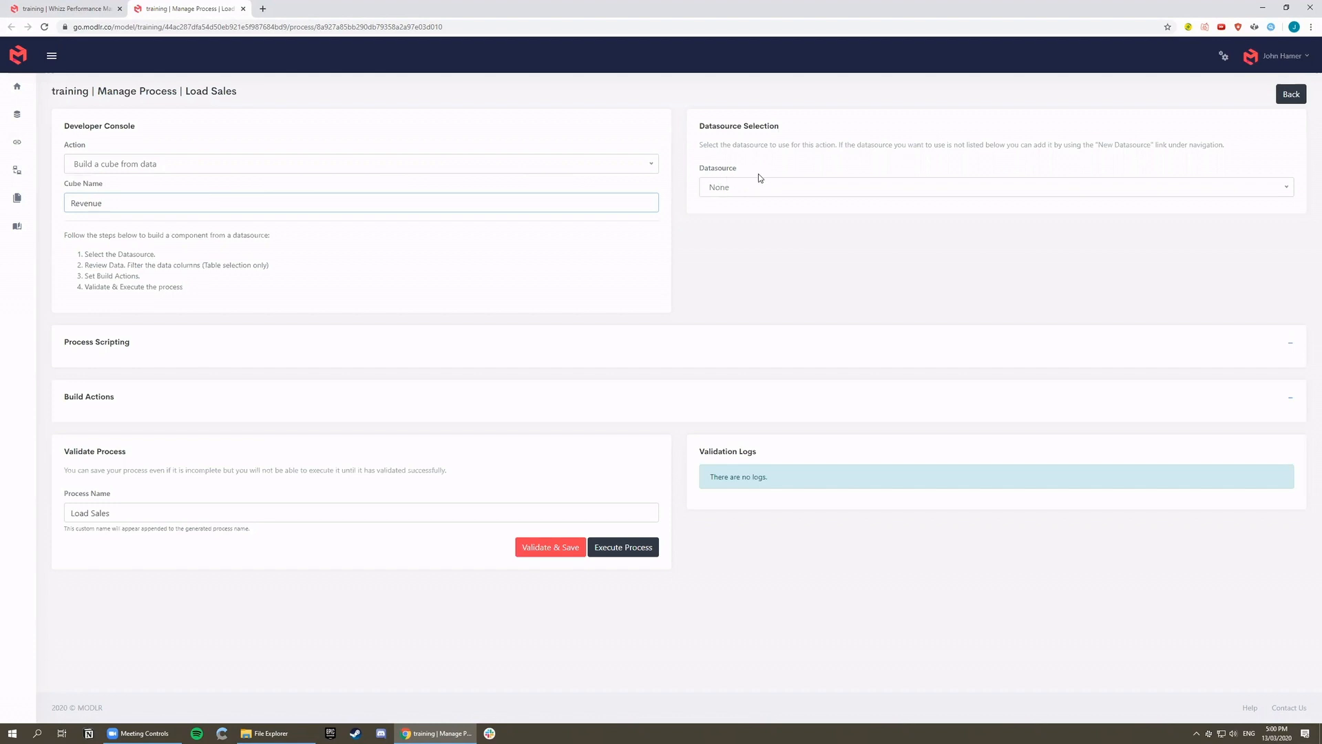
Step: Set the datasource to MODLR File System with the table Sales.csv and preview its data
{"action": "left_click", "coordinate": [811, 188]}
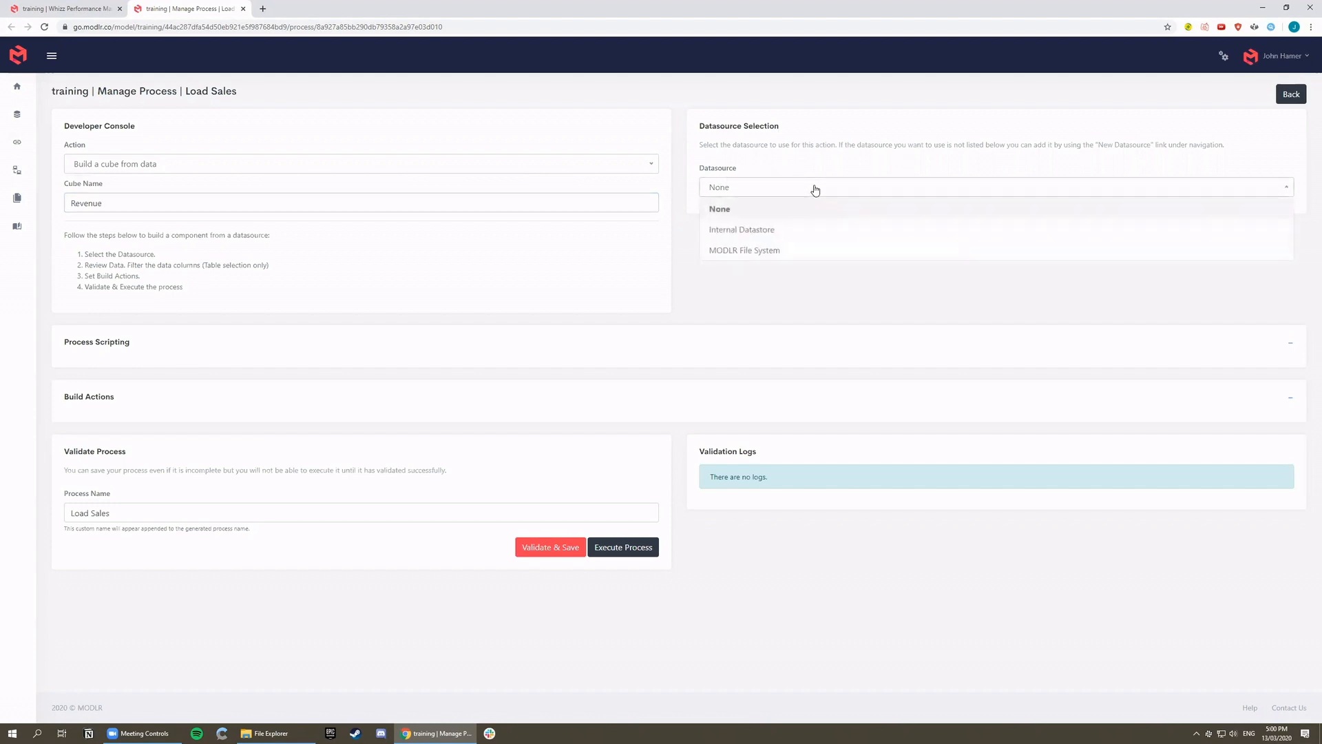
{"action": "left_click", "coordinate": [762, 252]}
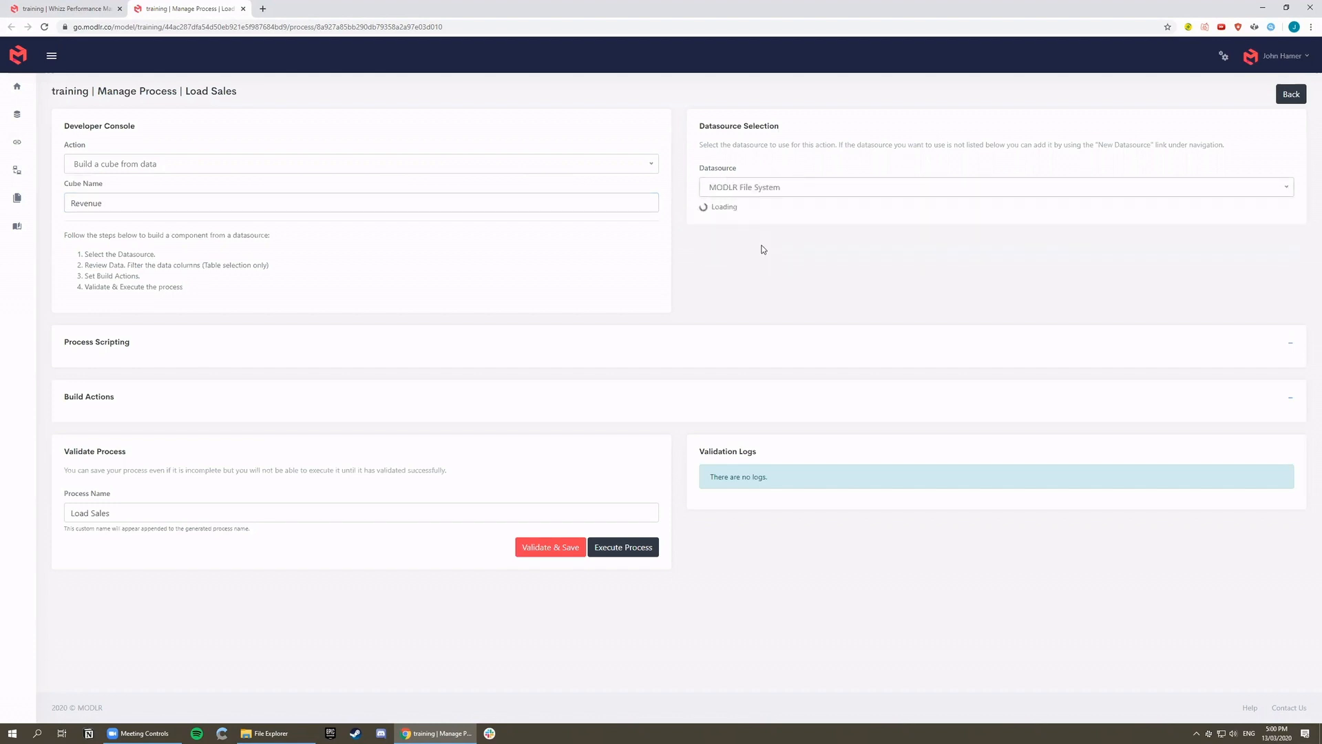
{"action": "left_click", "coordinate": [820, 229]}
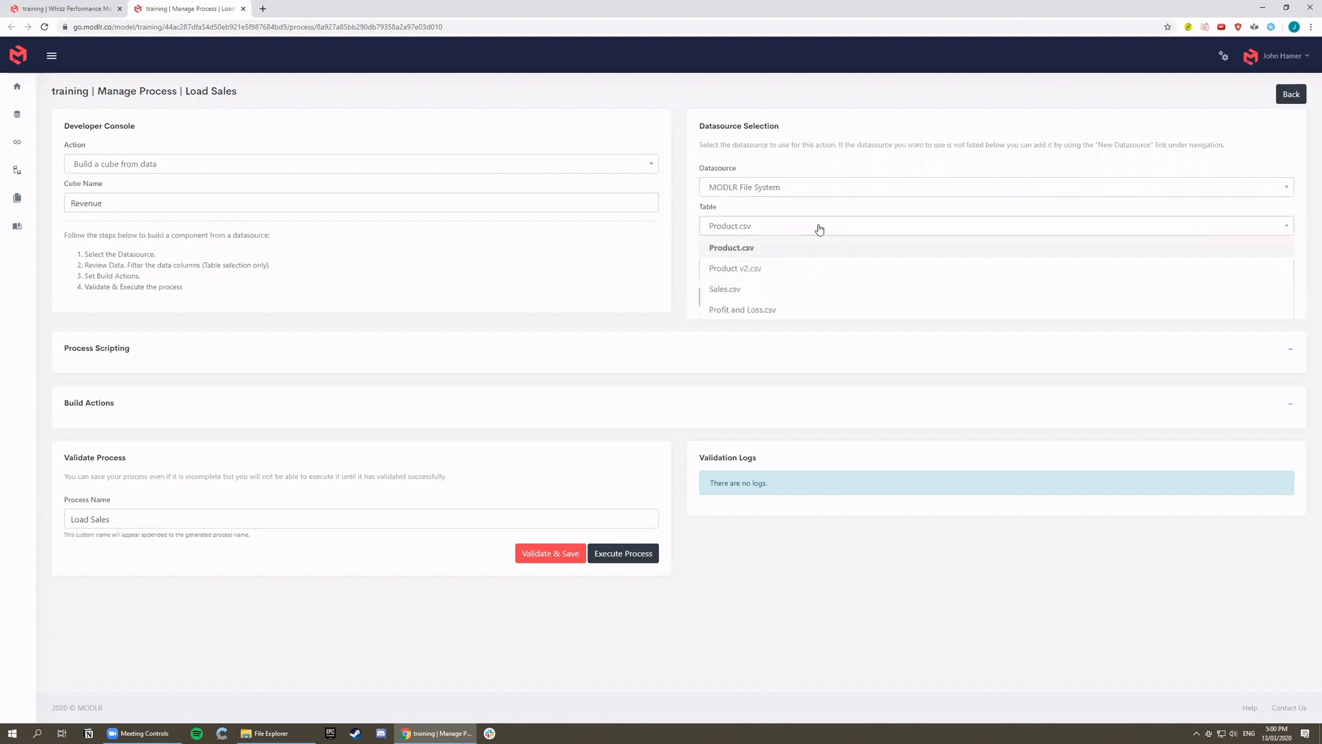
{"action": "left_click", "coordinate": [738, 290]}
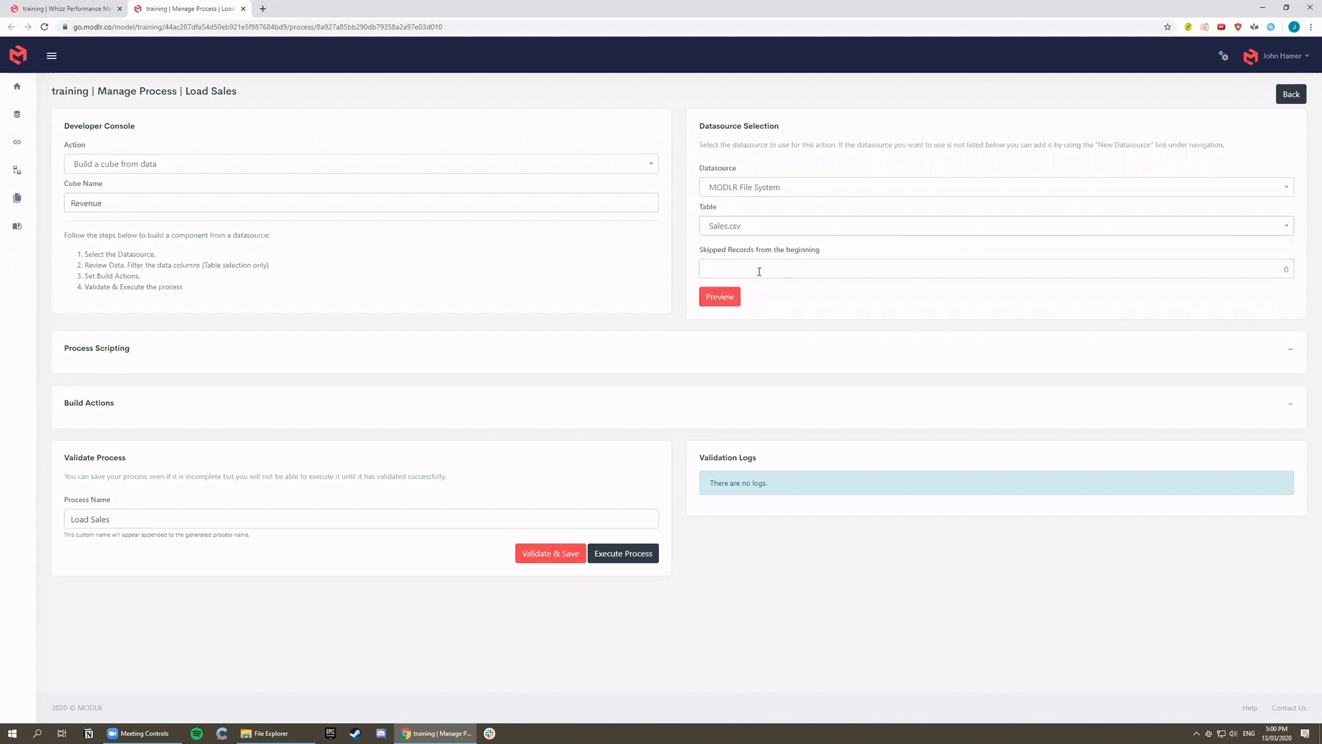
{"action": "left_click", "coordinate": [716, 299]}
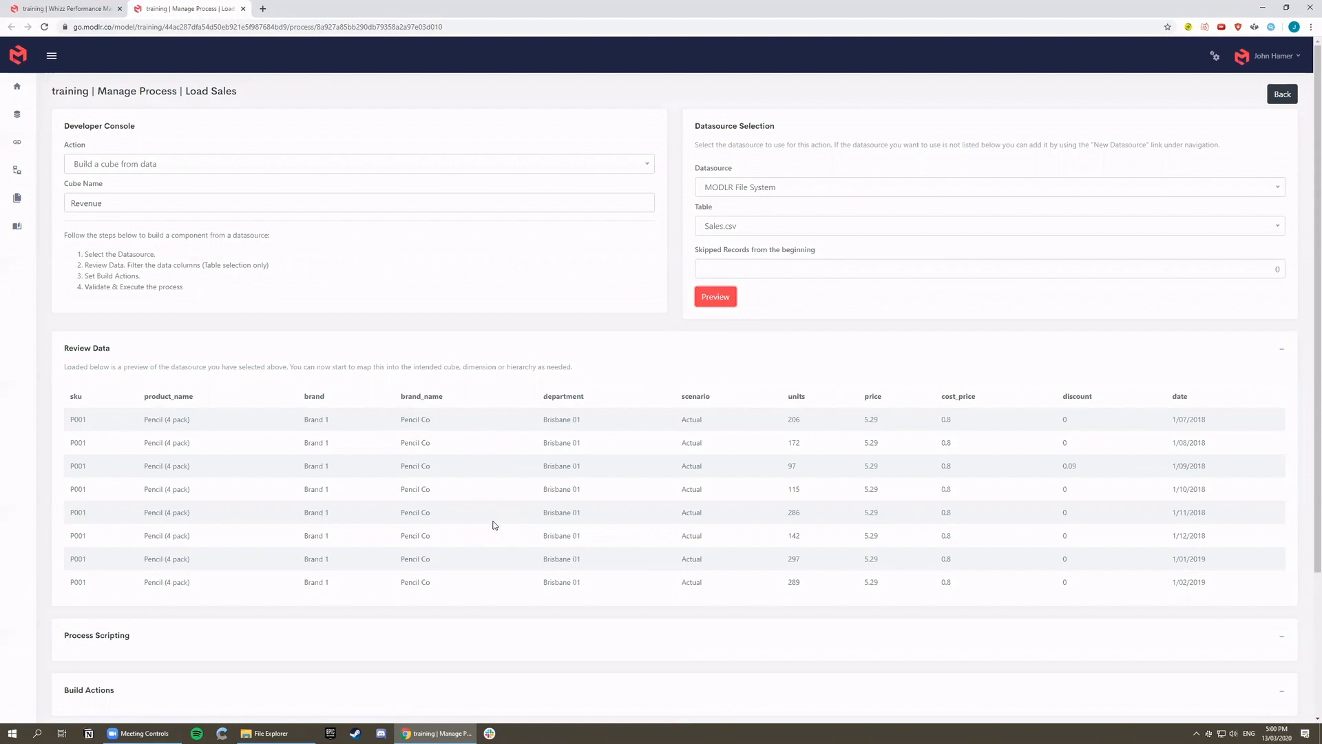
Step: Expand the build actions and build the sku field as an Element of the Product dimension
{"action": "scroll", "coordinate": [723, 422], "scroll_direction": "down", "scroll_amount": 3}
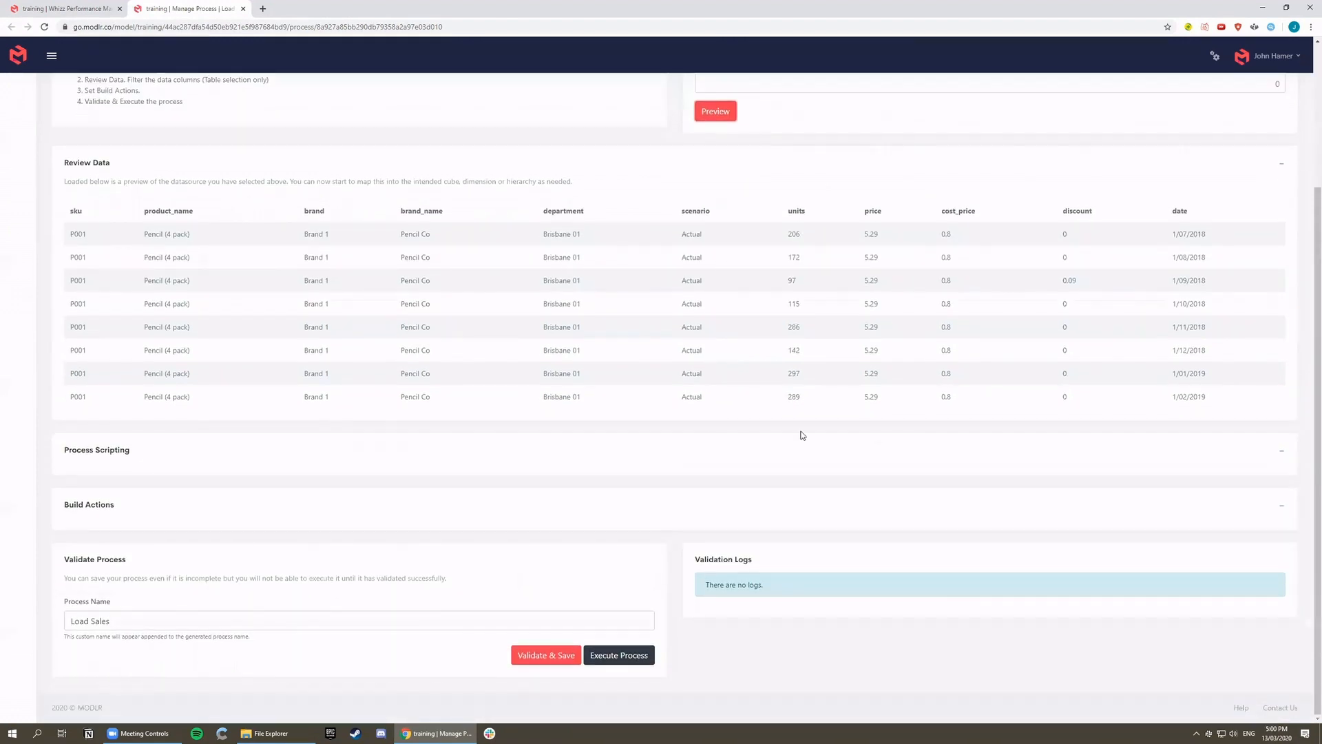
{"action": "left_click", "coordinate": [1281, 510]}
{"action": "scroll", "coordinate": [900, 451], "scroll_direction": "down", "scroll_amount": 4}
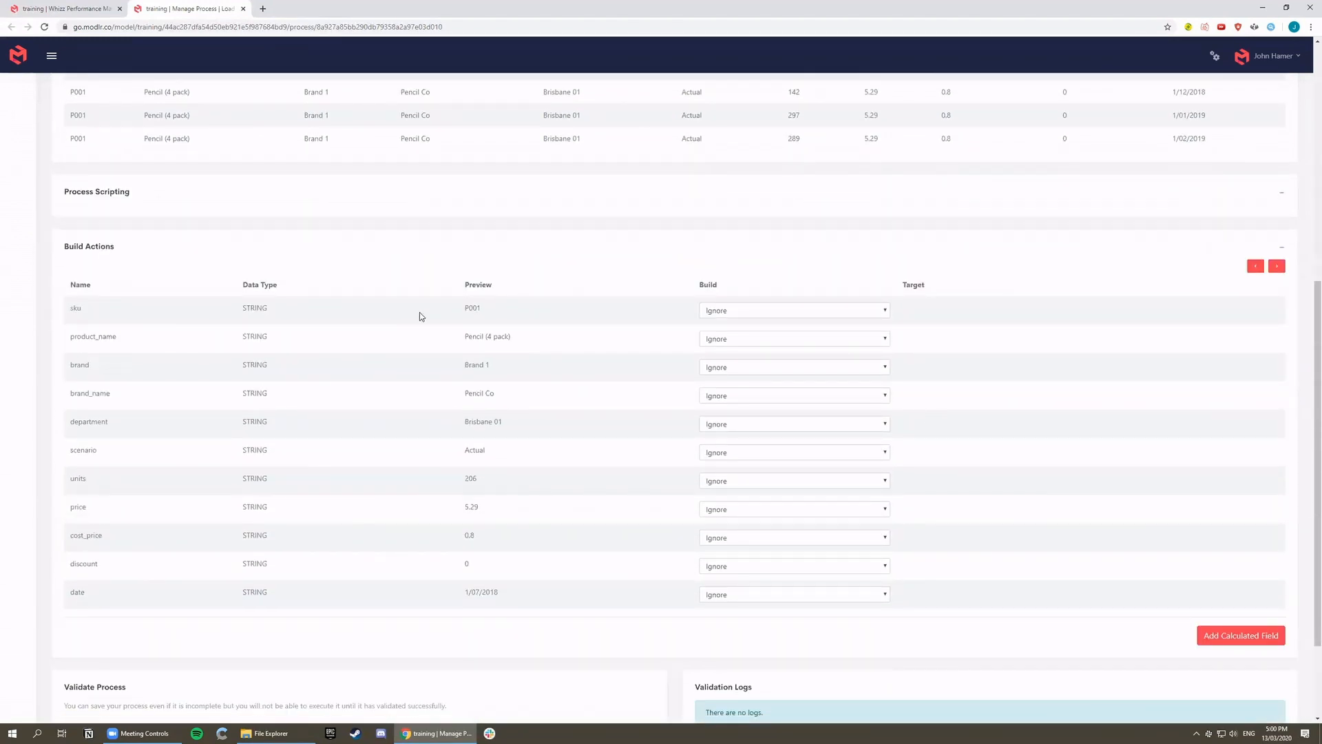
{"action": "scroll", "coordinate": [259, 251], "scroll_direction": "up", "scroll_amount": 3}
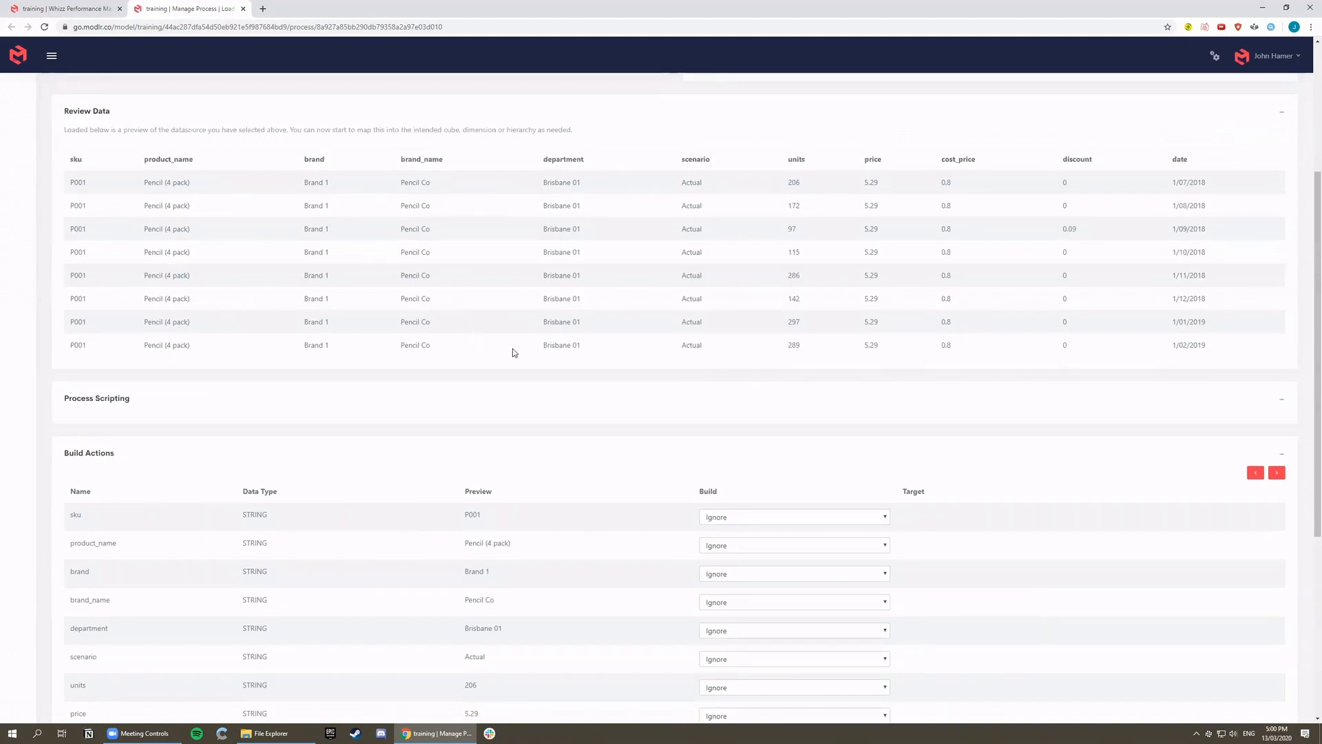
{"action": "scroll", "coordinate": [647, 391], "scroll_direction": "down", "scroll_amount": 2}
{"action": "left_click", "coordinate": [885, 415]}
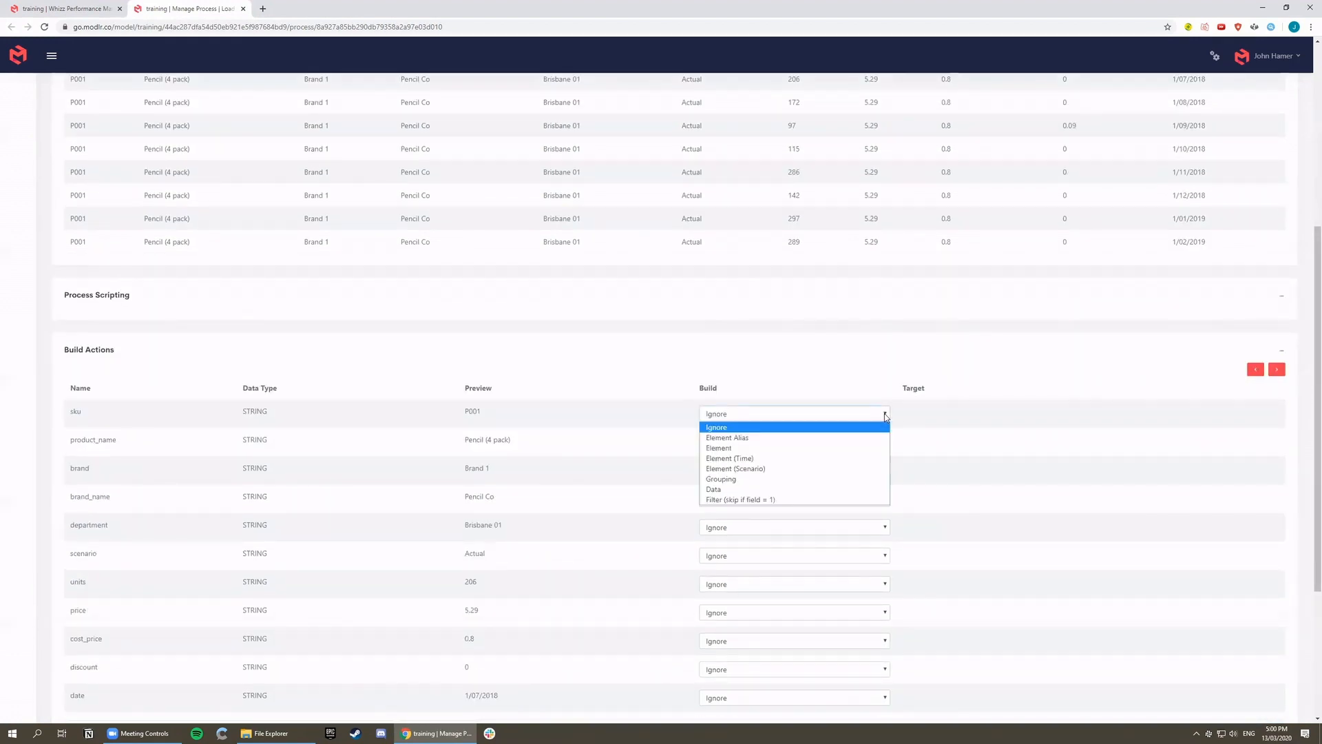
{"action": "left_click", "coordinate": [740, 447]}
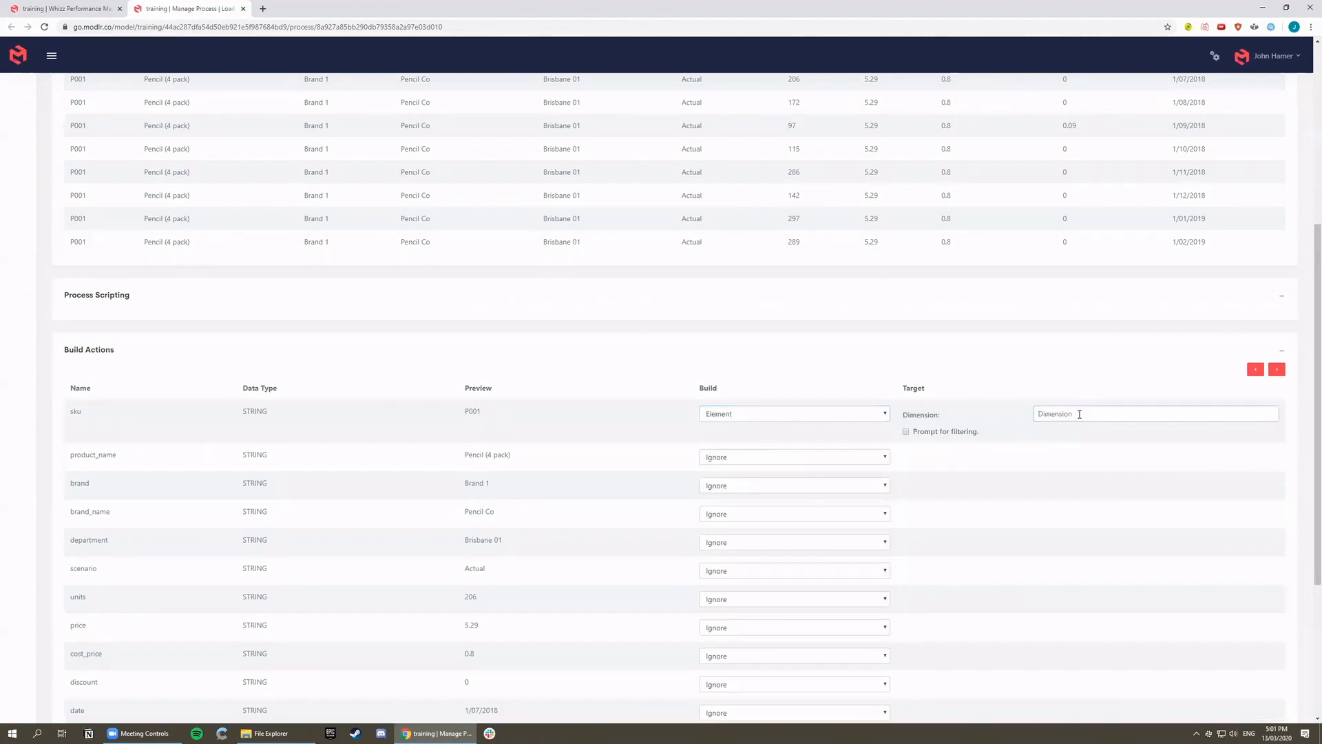
{"action": "type", "text": "Product"}
Step: Build product_name as an Element Alias in the Product dimension, with the alias Name and the element field sku
{"action": "left_click", "coordinate": [881, 457]}
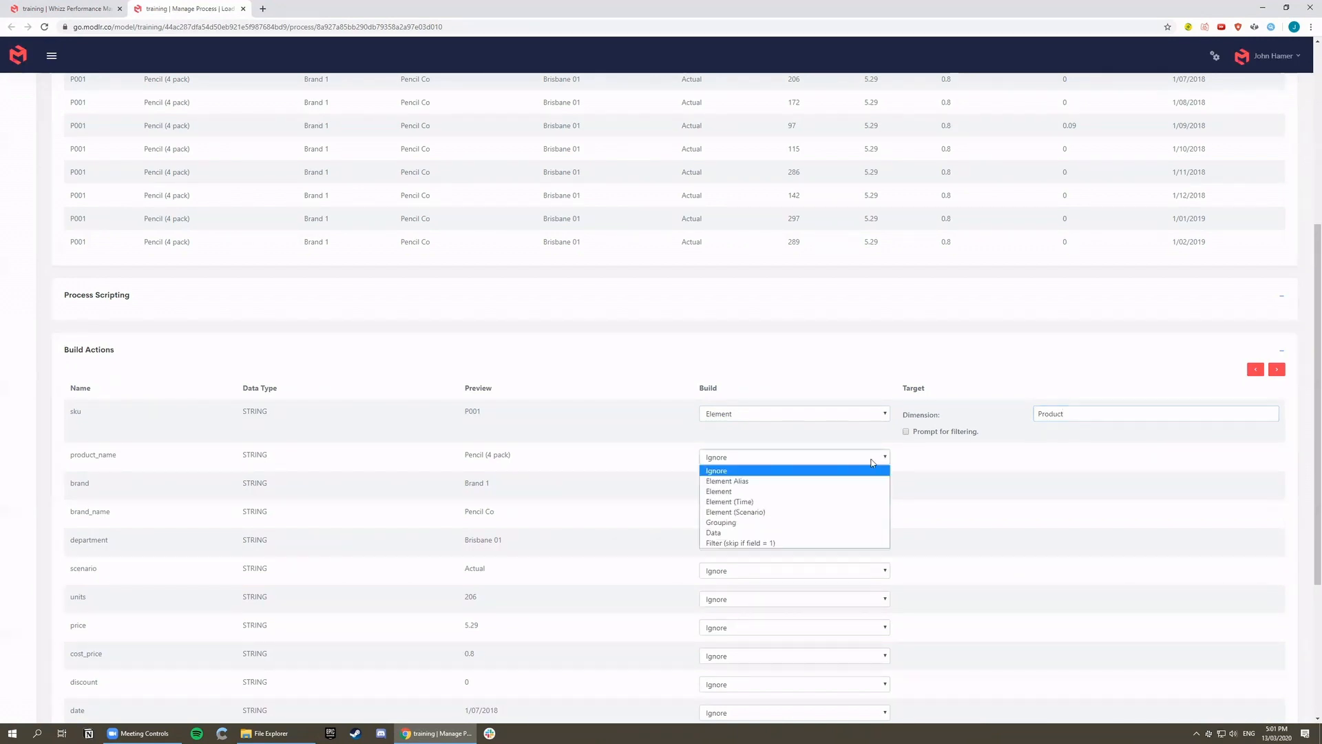
{"action": "left_click", "coordinate": [781, 485]}
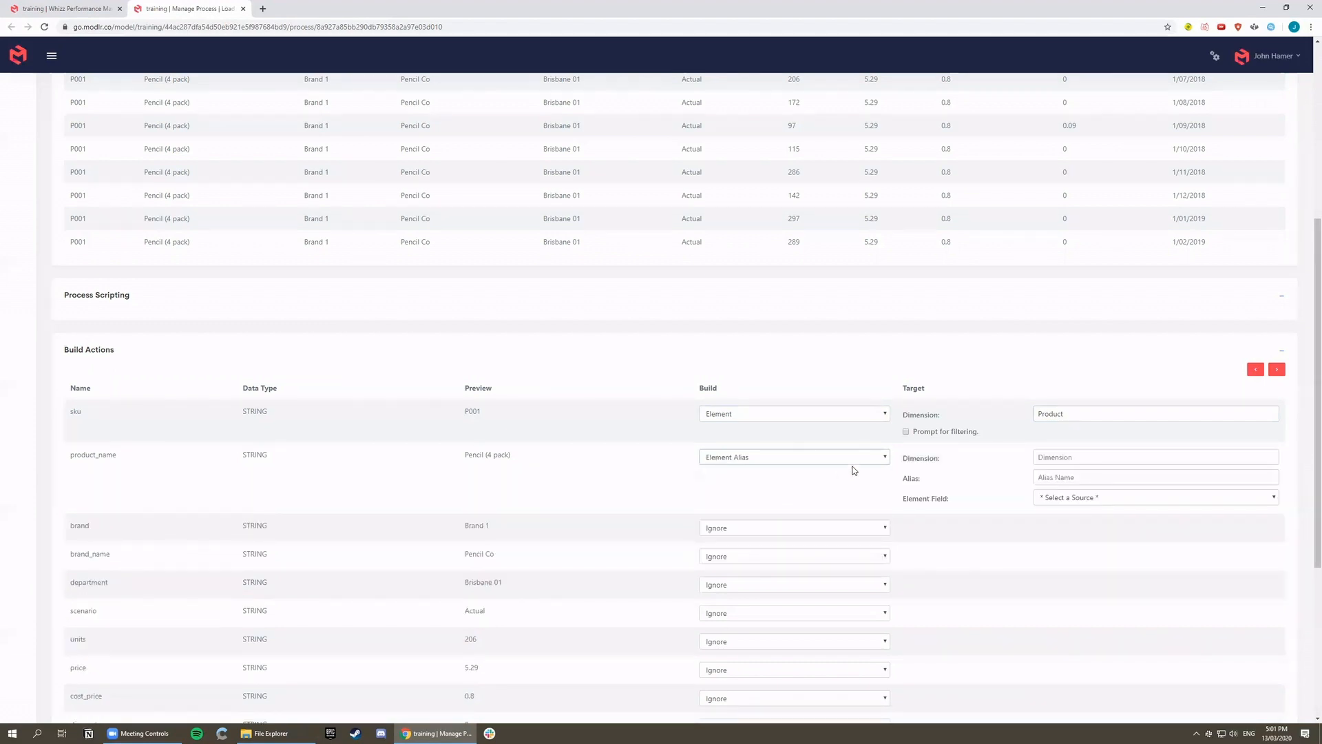
{"action": "left_click", "coordinate": [1069, 456]}
{"action": "type", "text": "Produc"}
{"action": "left_click", "coordinate": [1077, 476]}
{"action": "type", "text": "Name"}
{"action": "left_click", "coordinate": [1117, 497]}
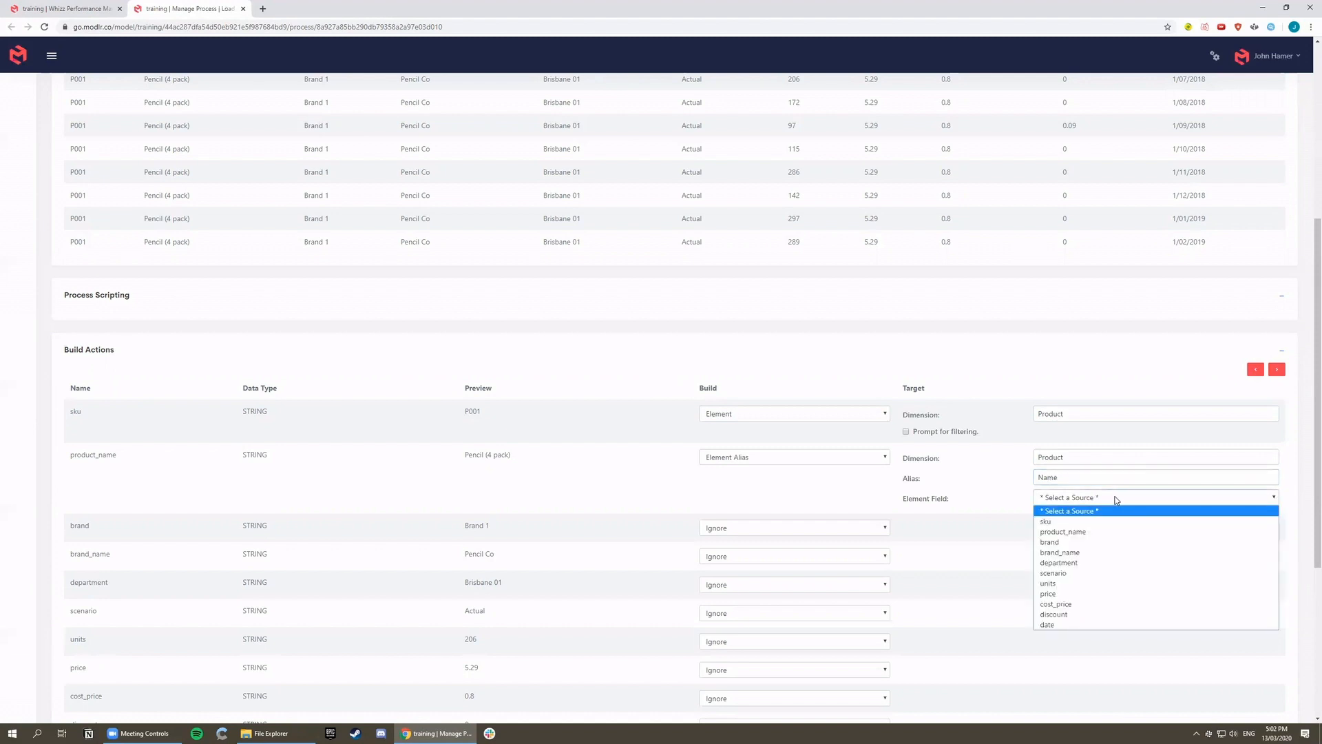
{"action": "left_click", "coordinate": [1054, 522]}
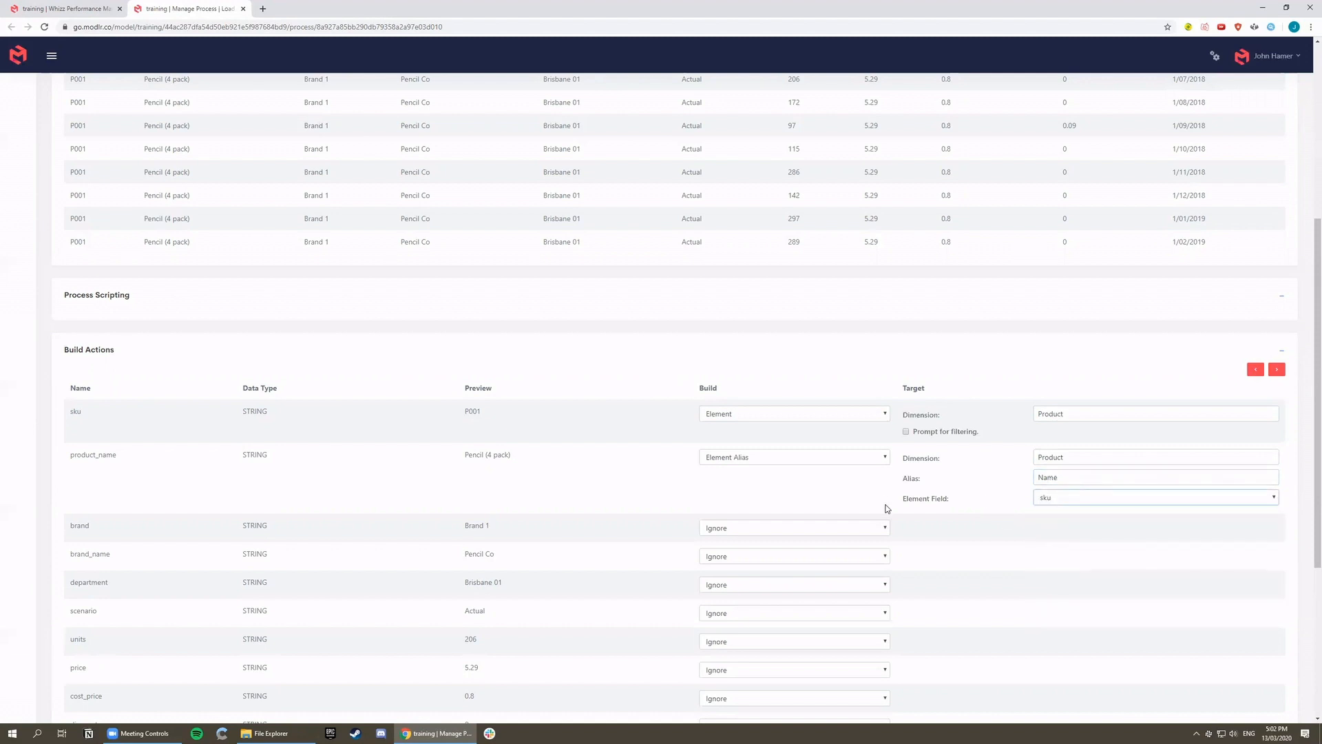
Step: Build brand as a Grouping in the Product dimension, with the hierarchy All Products by Brand and the child field sku
{"action": "scroll", "coordinate": [885, 482], "scroll_direction": "down", "scroll_amount": 1}
{"action": "left_click", "coordinate": [883, 425]}
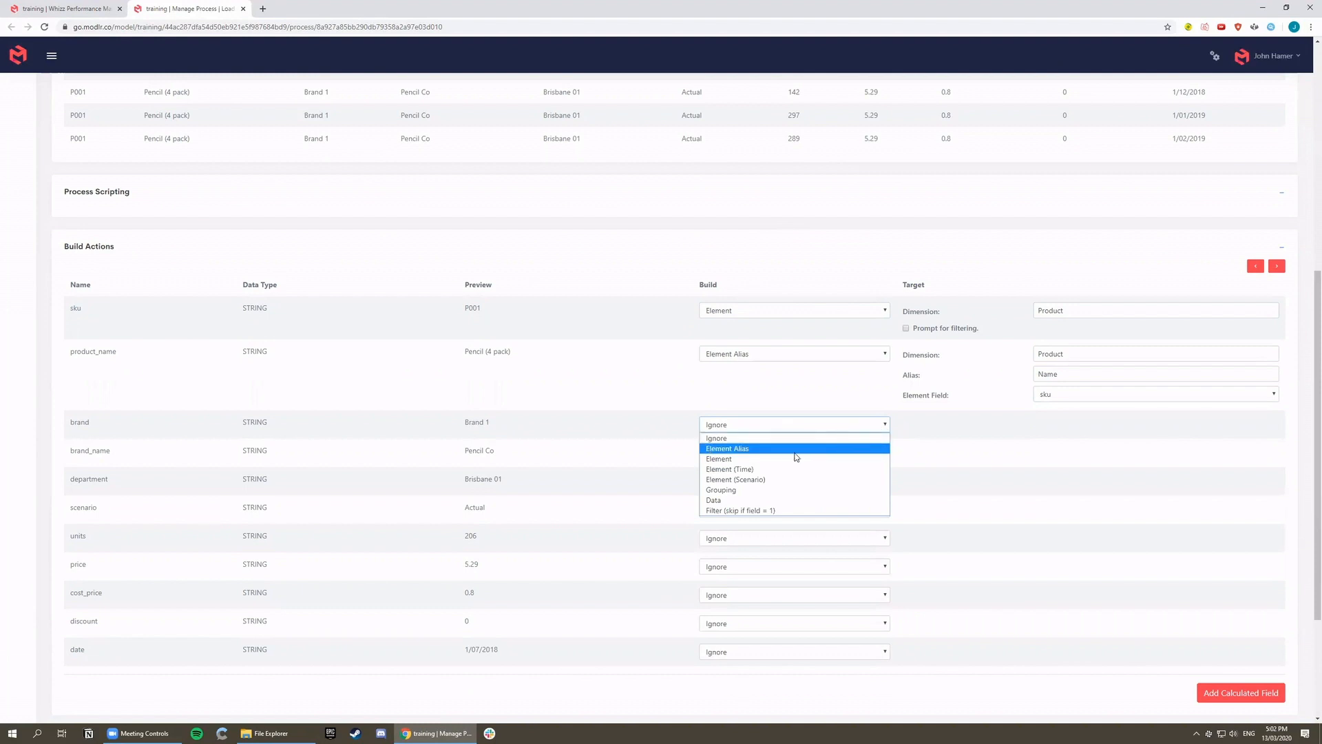
{"action": "left_click", "coordinate": [728, 489]}
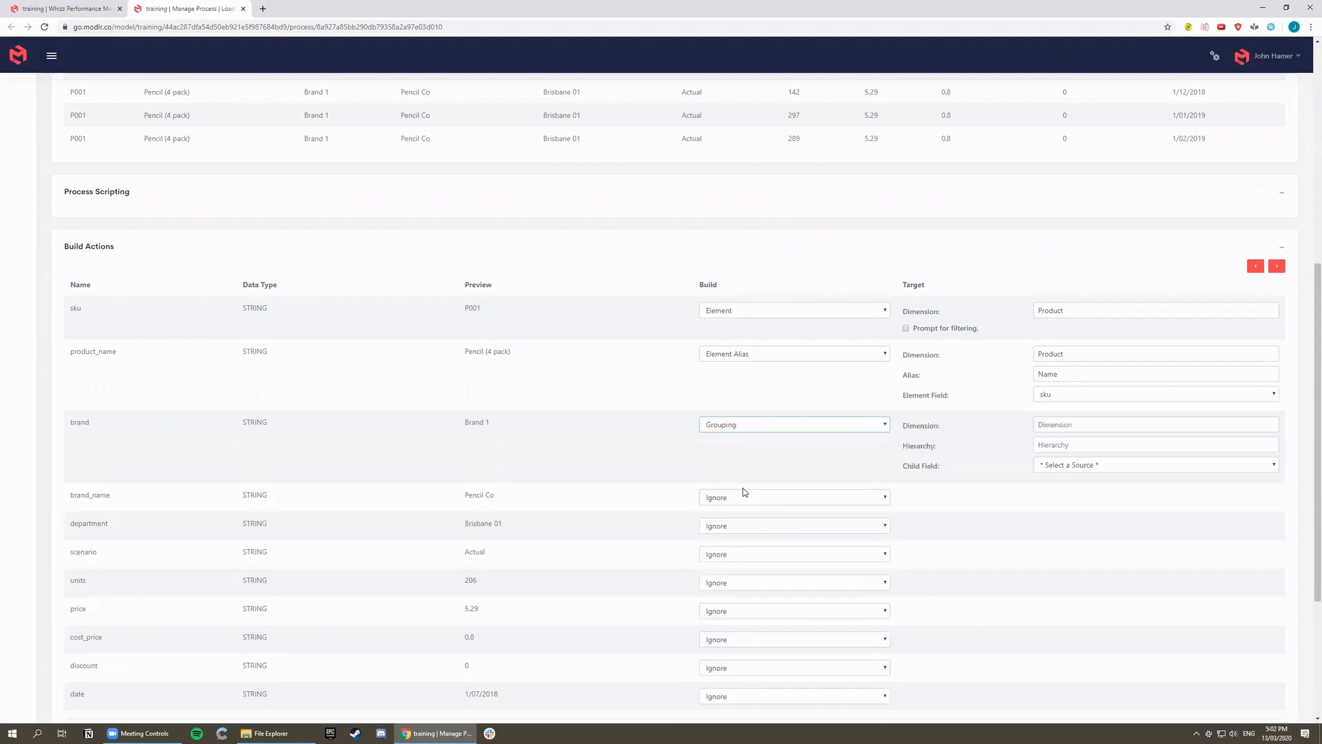
{"action": "left_click", "coordinate": [1066, 425]}
{"action": "type", "text": "Product"}
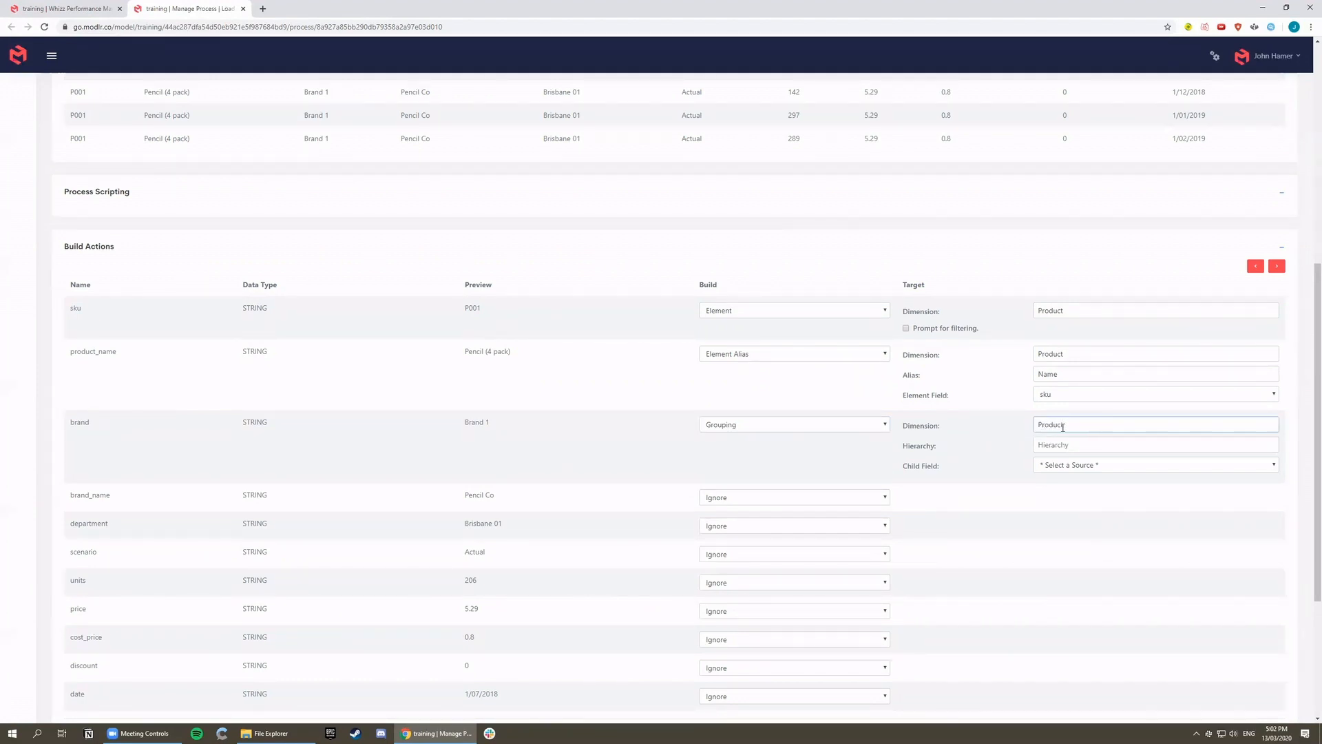
{"action": "left_click", "coordinate": [1057, 445]}
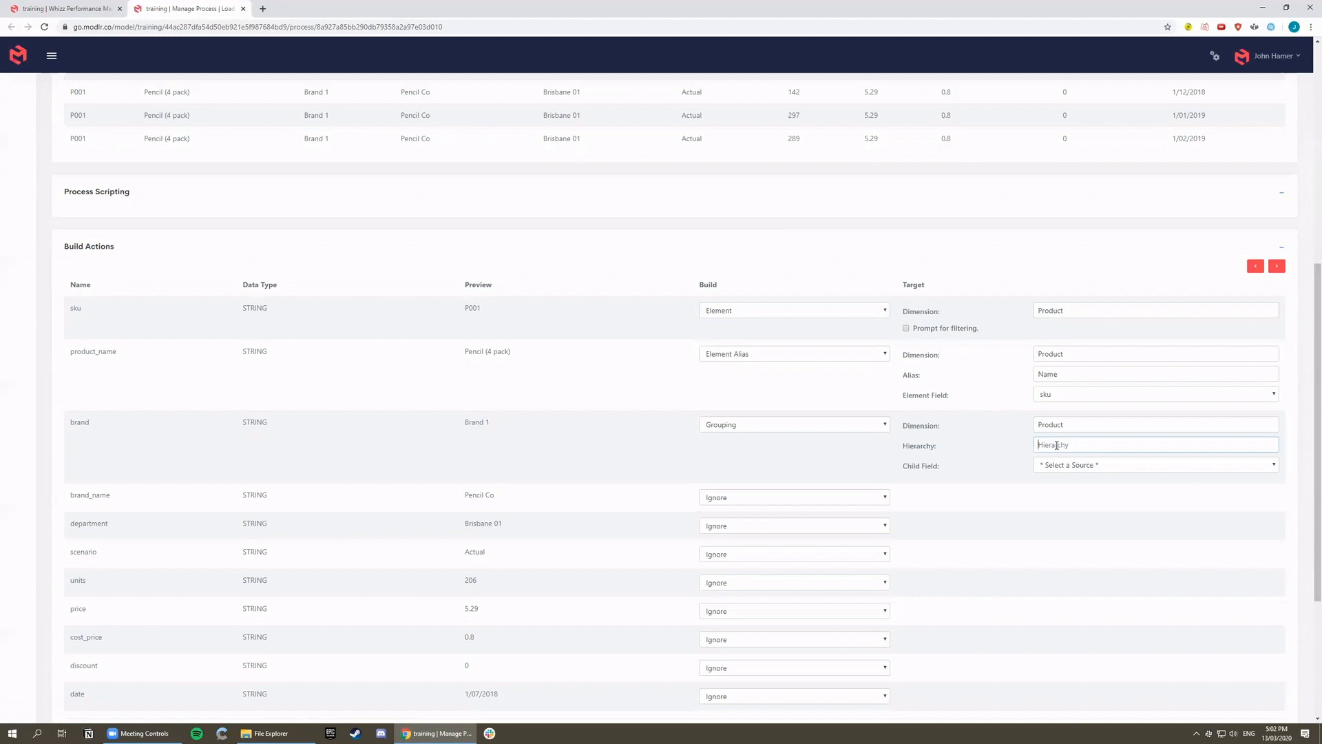
{"action": "type", "text": "All Products by Brand"}
{"action": "left_click", "coordinate": [1105, 464]}
{"action": "left_click", "coordinate": [1057, 487]}
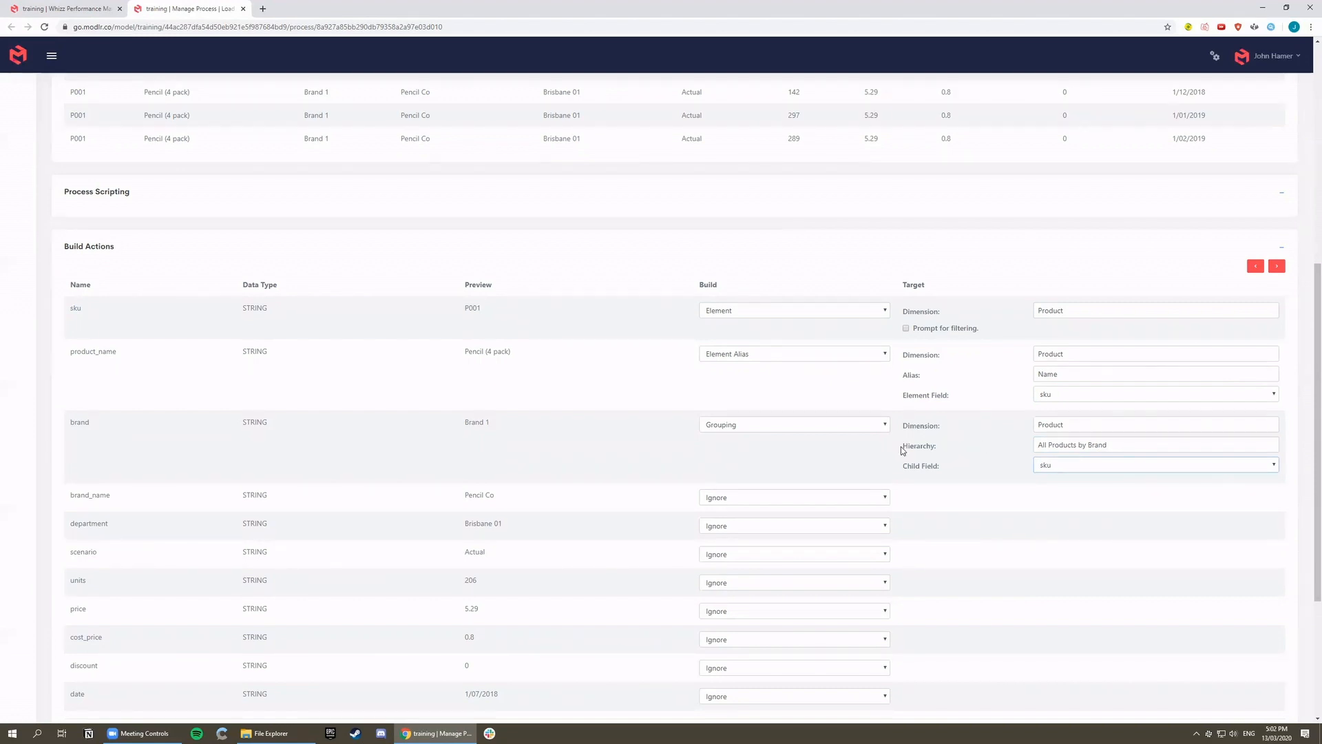
Step: Build brand_name as an Element Alias in the Product dimension, with the alias Name and the element field brand
{"action": "left_click", "coordinate": [885, 501]}
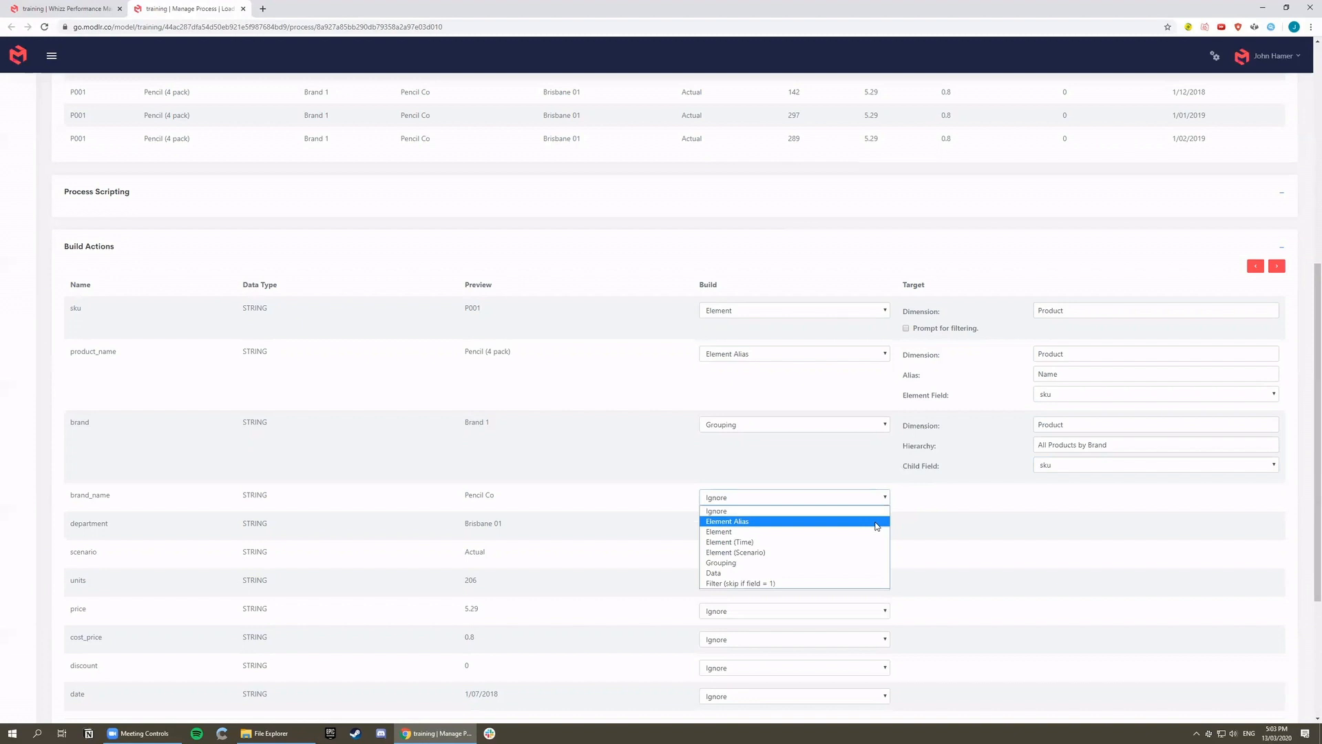
{"action": "left_click", "coordinate": [876, 524]}
{"action": "left_click", "coordinate": [1050, 497]}
{"action": "type", "text": "Product"}
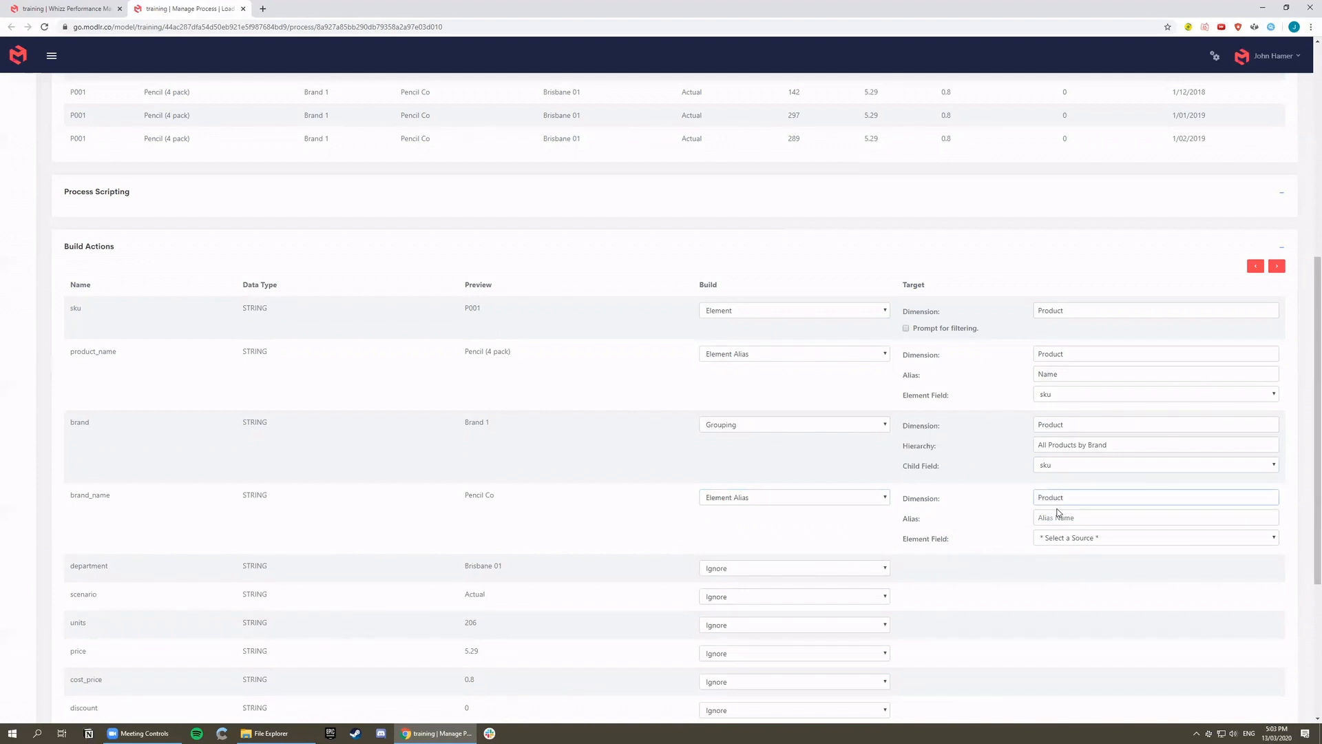
{"action": "left_click", "coordinate": [1058, 519]}
{"action": "type", "text": "Name"}
{"action": "left_click", "coordinate": [1075, 538]}
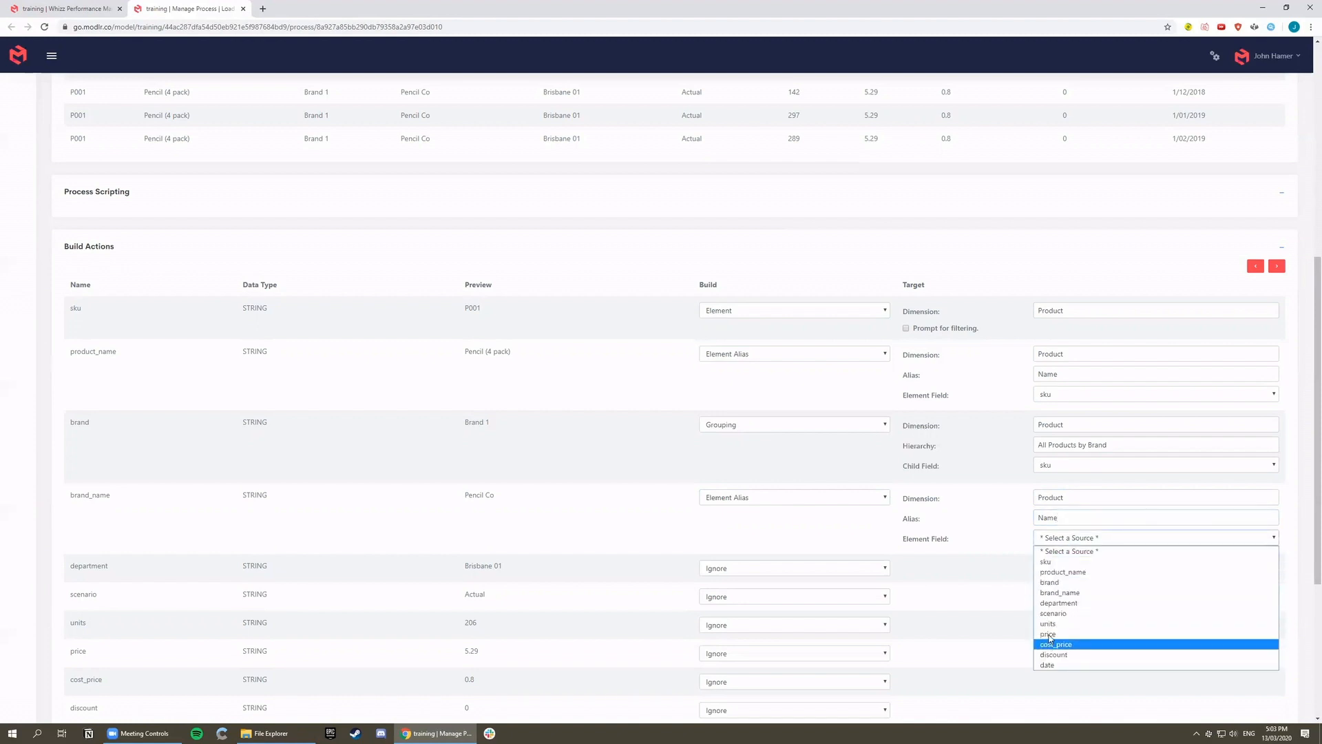
{"action": "left_click", "coordinate": [1056, 583]}
Step: Build the department field as an Element of the Department dimension
{"action": "scroll", "coordinate": [796, 523], "scroll_direction": "down", "scroll_amount": 2}
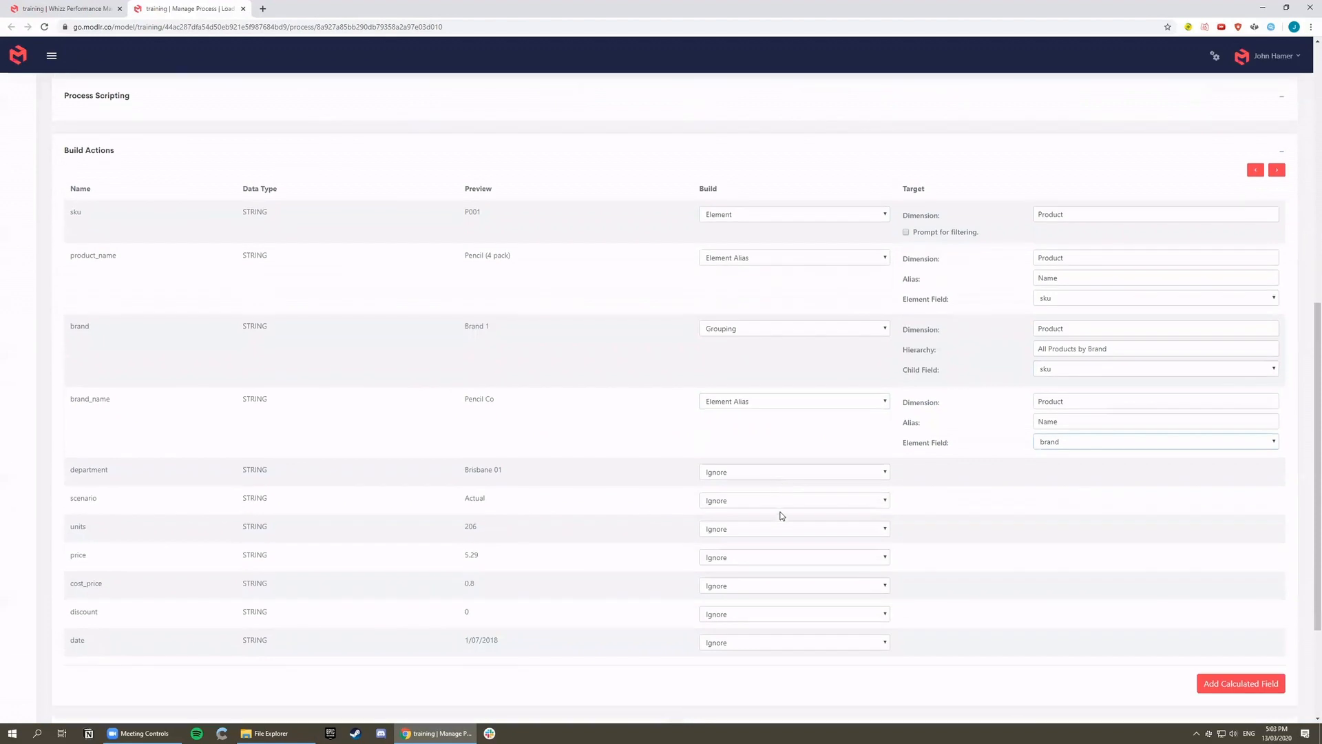
{"action": "left_click", "coordinate": [883, 464]}
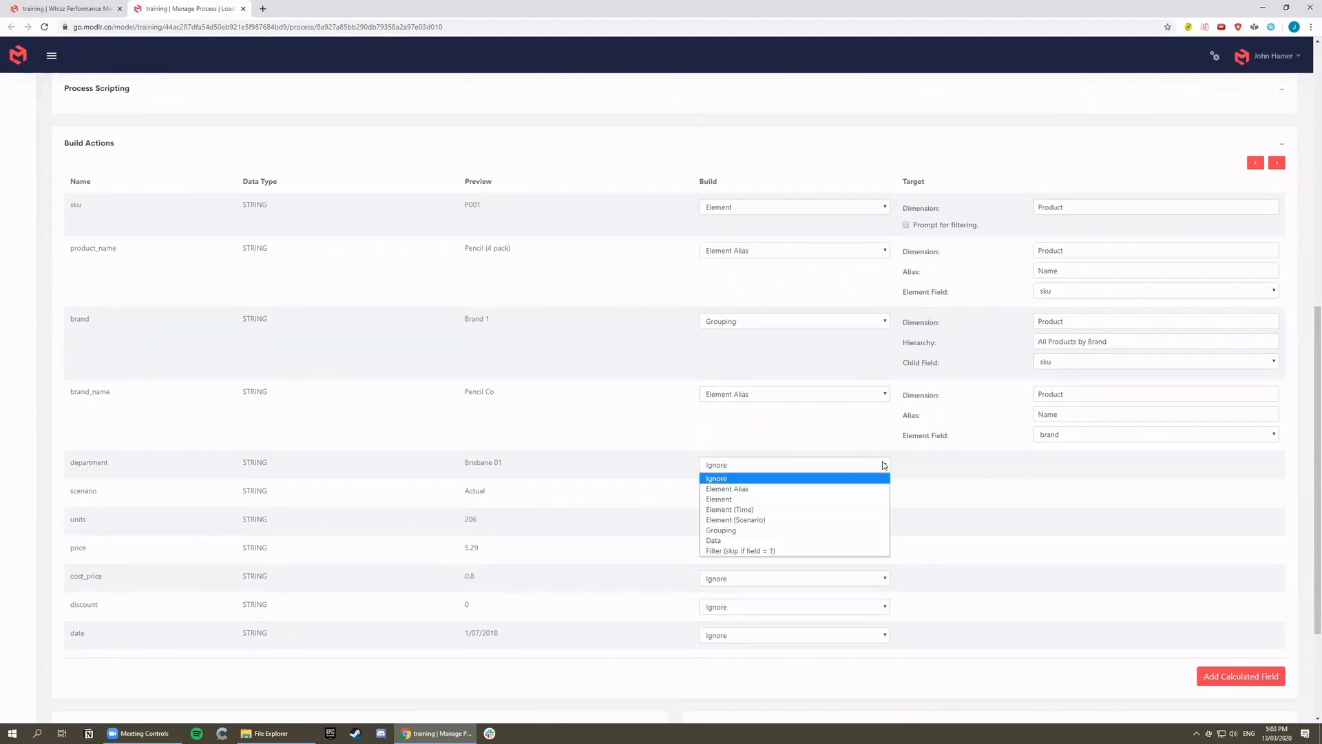
{"action": "left_click", "coordinate": [778, 498]}
{"action": "left_click", "coordinate": [1069, 465]}
{"action": "type", "text": "Department"}
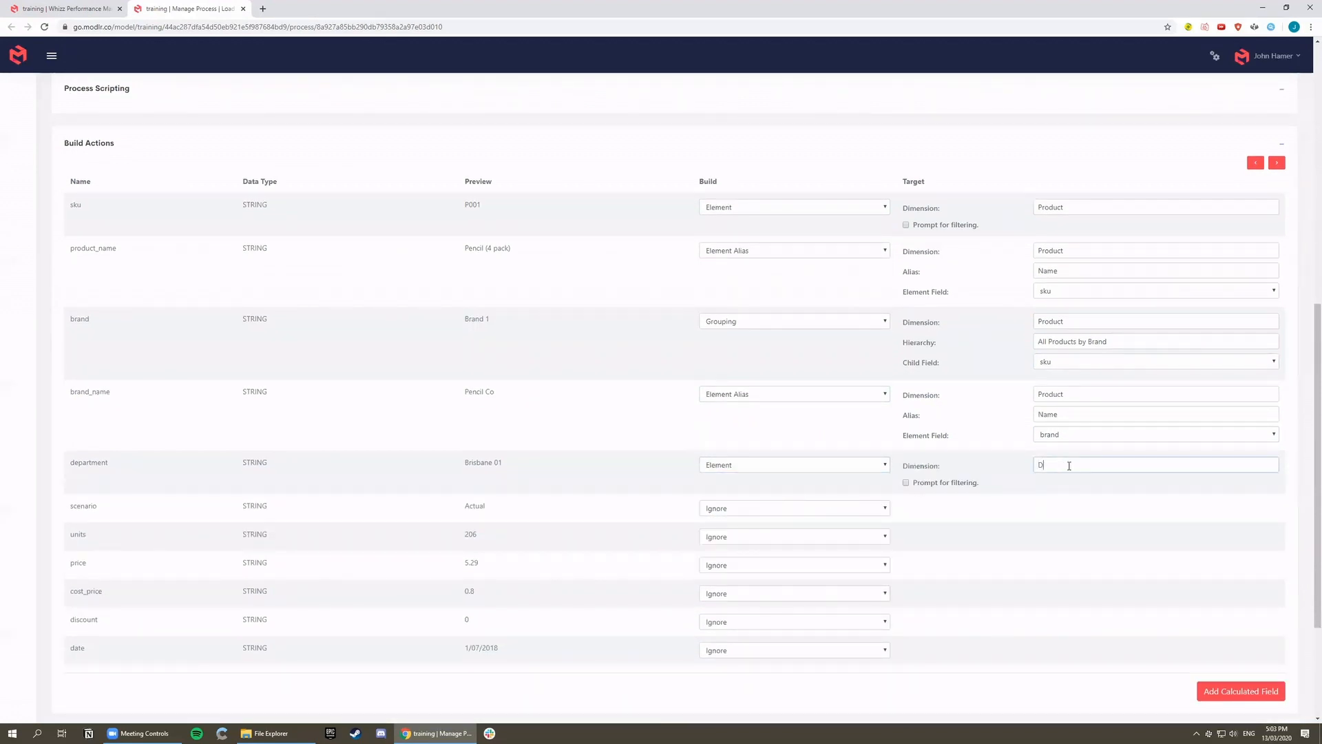
Step: Build the scenario field as an Element (Scenario) of the Scenario dimension
{"action": "left_click", "coordinate": [882, 509]}
{"action": "left_click", "coordinate": [885, 510]}
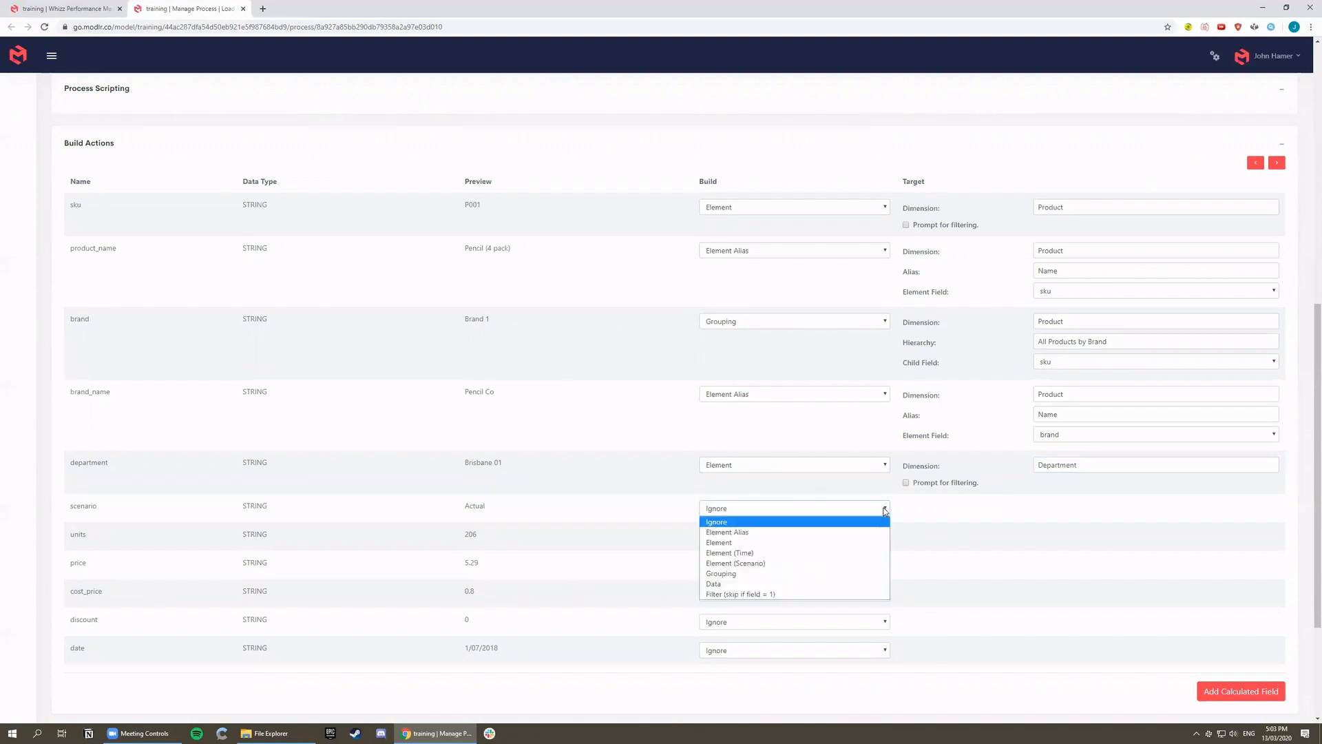
{"action": "left_click", "coordinate": [766, 564]}
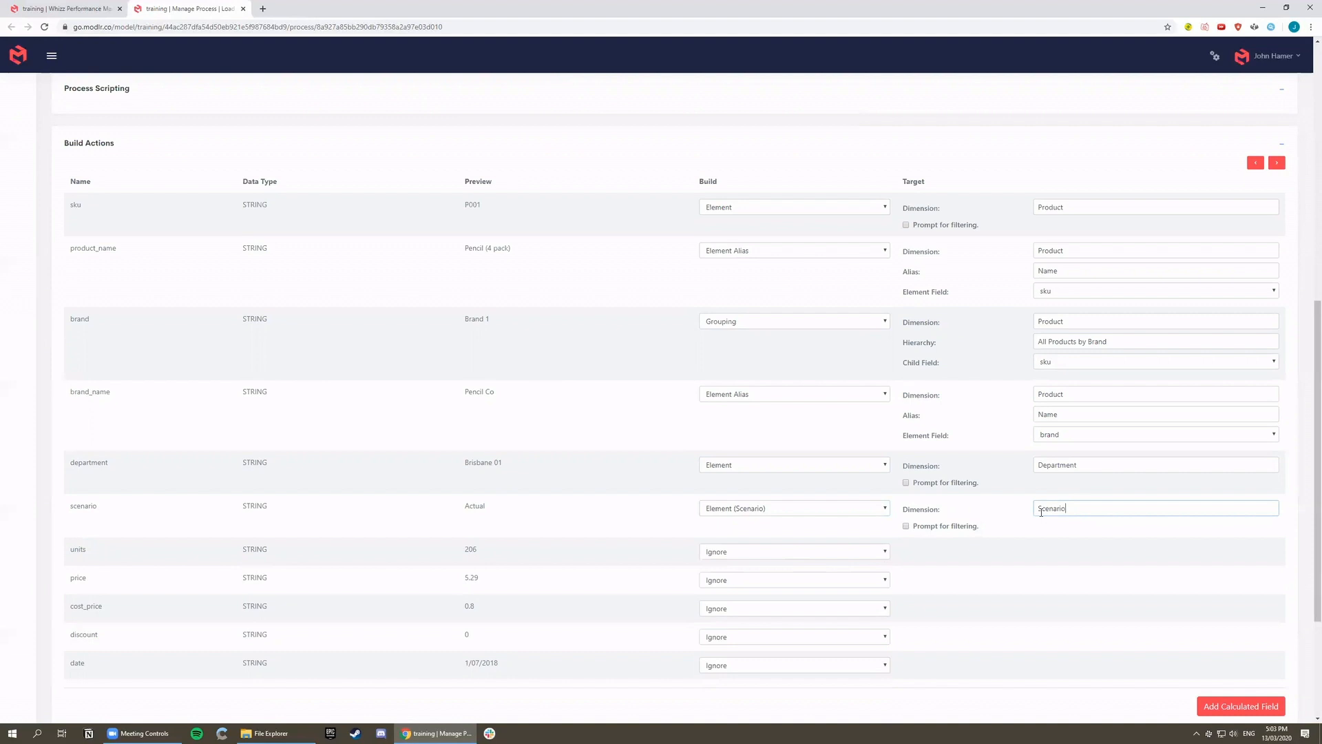
Step: Build the units field as Data with the measure Units, keeping No Association for the associated field
{"action": "left_click", "coordinate": [859, 555]}
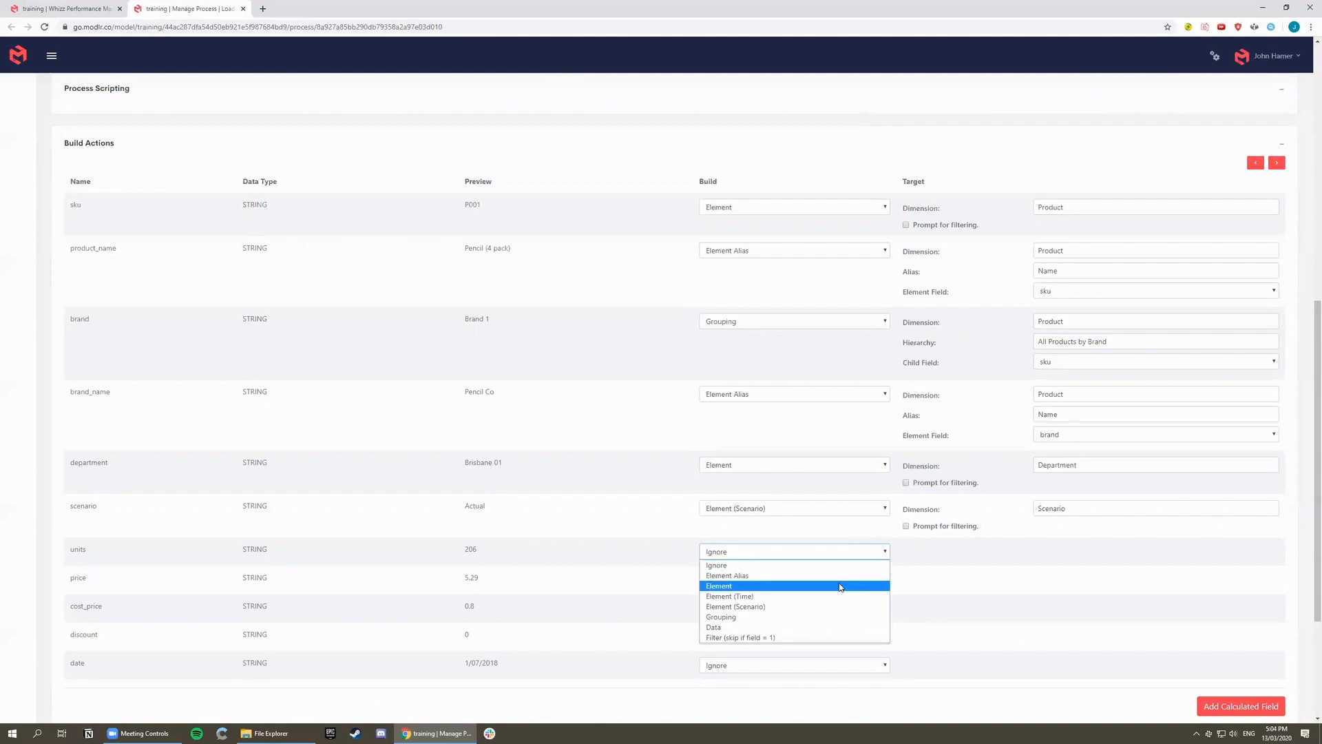
{"action": "left_click", "coordinate": [820, 627]}
{"action": "left_click", "coordinate": [1070, 553]}
{"action": "type", "text": "Units"}
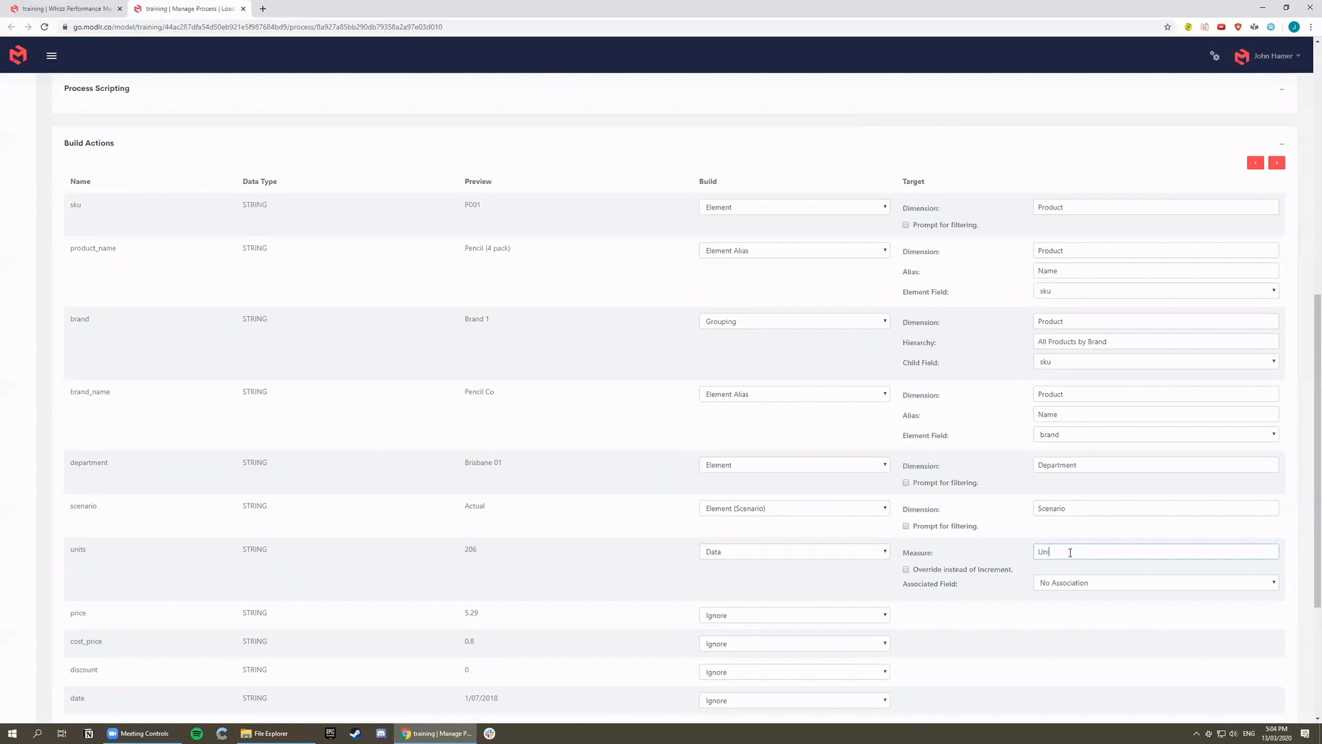
{"action": "left_click", "coordinate": [1048, 586]}
{"action": "left_click", "coordinate": [1017, 587]}
Step: Build the price field as Data with the measure Price
{"action": "scroll", "coordinate": [922, 565], "scroll_direction": "down", "scroll_amount": 2}
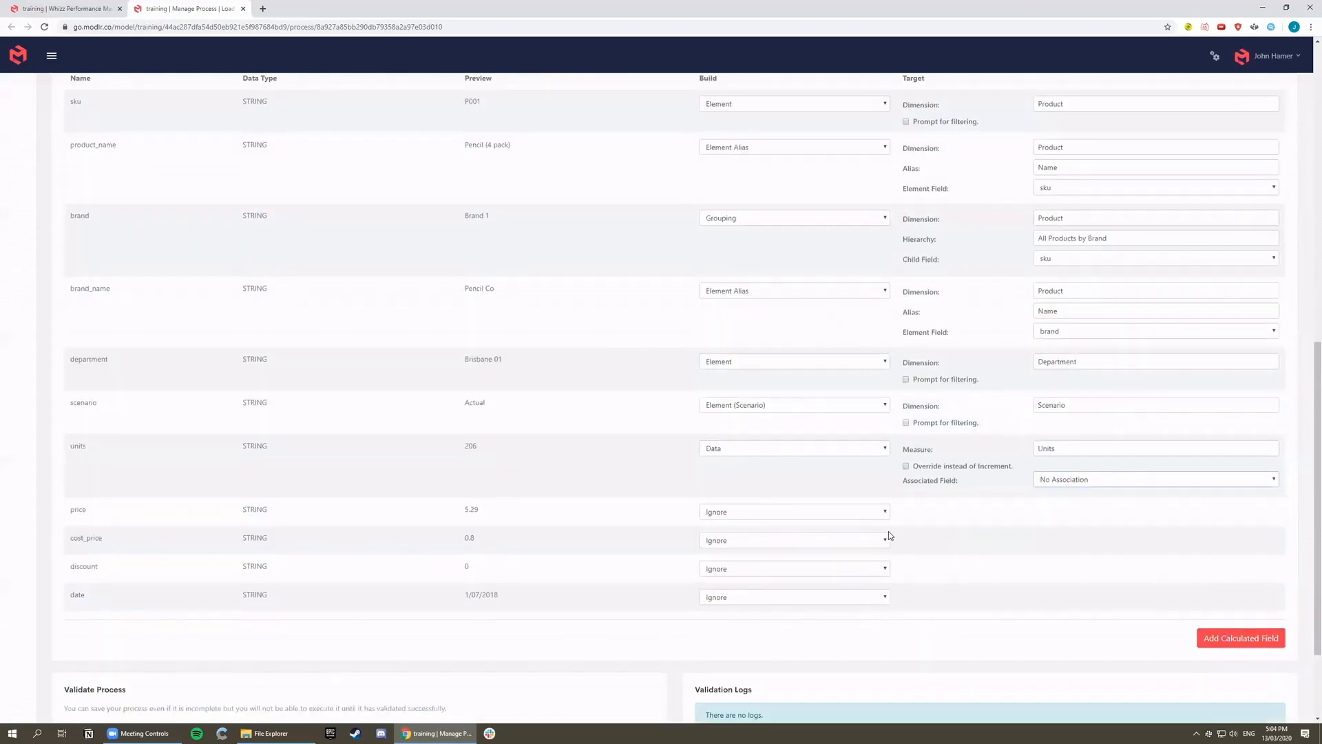
{"action": "left_click", "coordinate": [882, 512]}
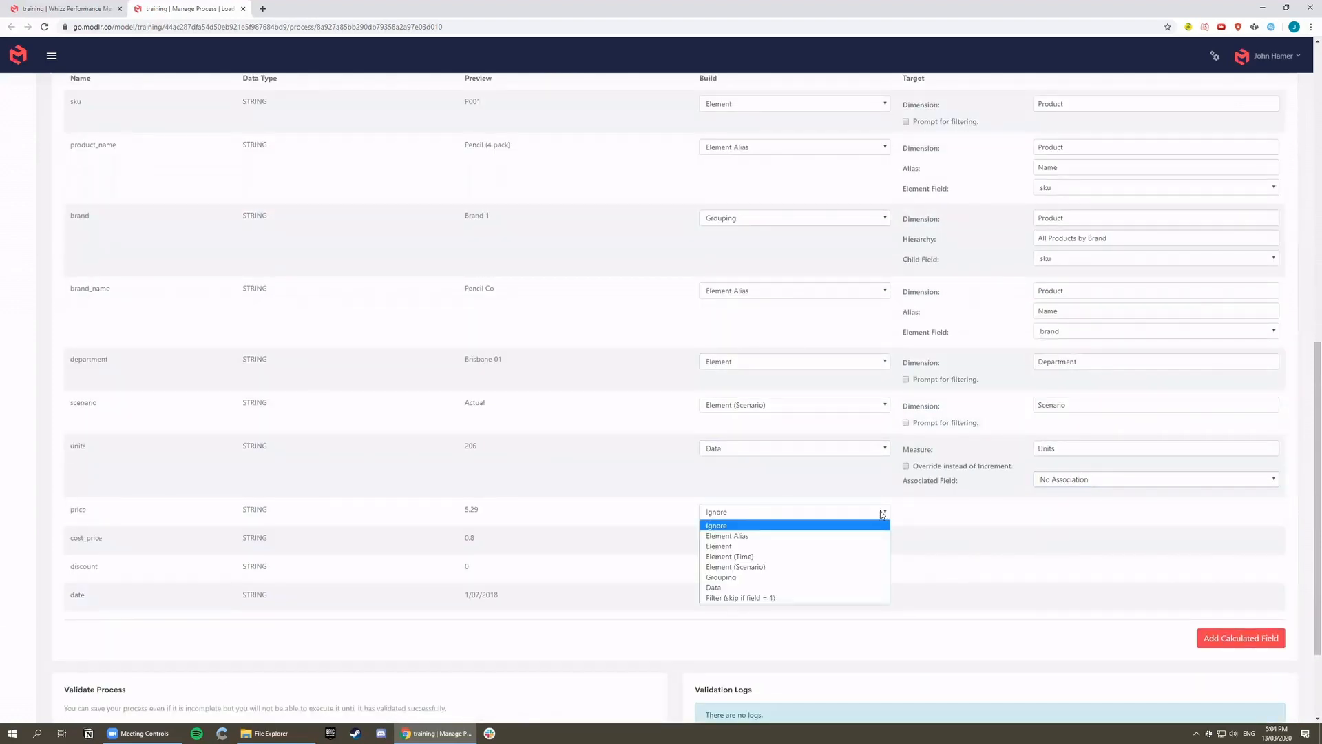
{"action": "left_click", "coordinate": [754, 586]}
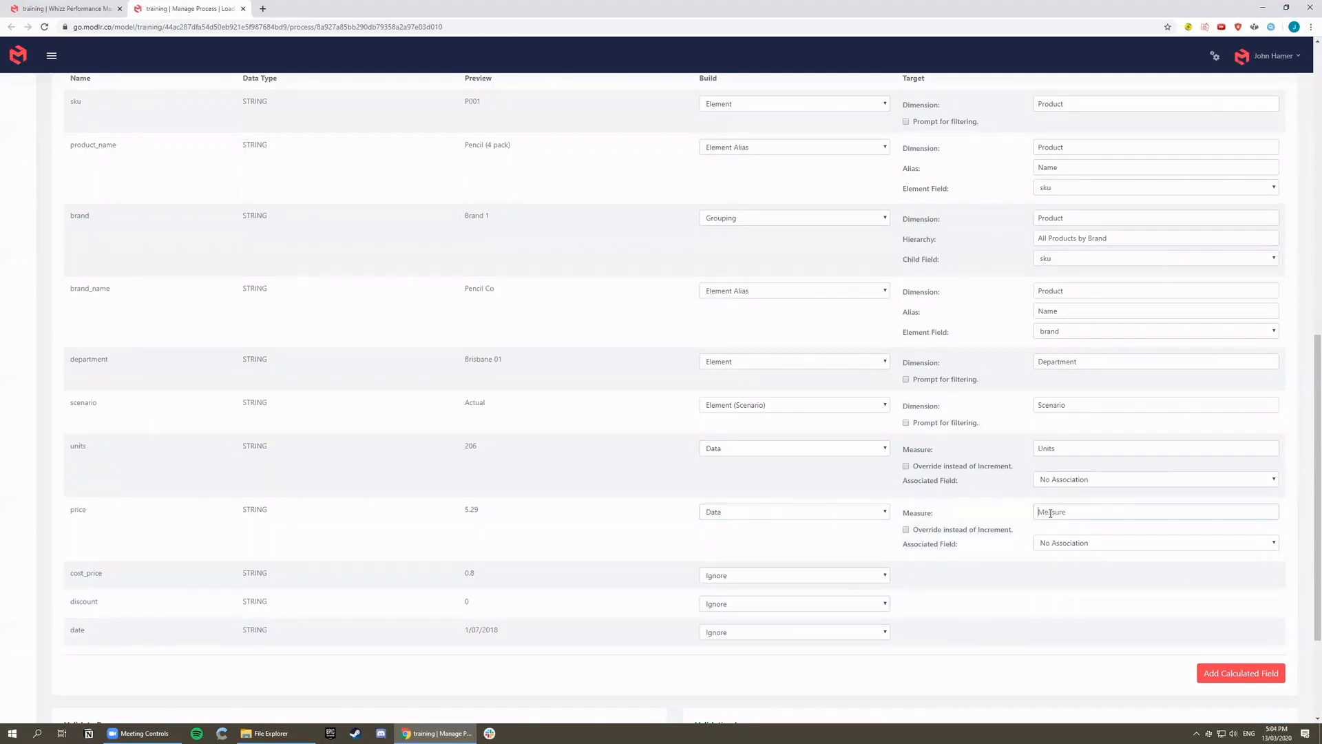
{"action": "type", "text": "Price"}
Step: Build the cost_price field as Data with the measure Cost Price
{"action": "left_click", "coordinate": [887, 582]}
{"action": "left_click", "coordinate": [758, 647]}
{"action": "left_click", "coordinate": [1082, 576]}
{"action": "type", "text": "Cost Pric"}
Step: Build the discount field as Data with the measure Discount %
{"action": "scroll", "coordinate": [1046, 568], "scroll_direction": "down", "scroll_amount": 3}
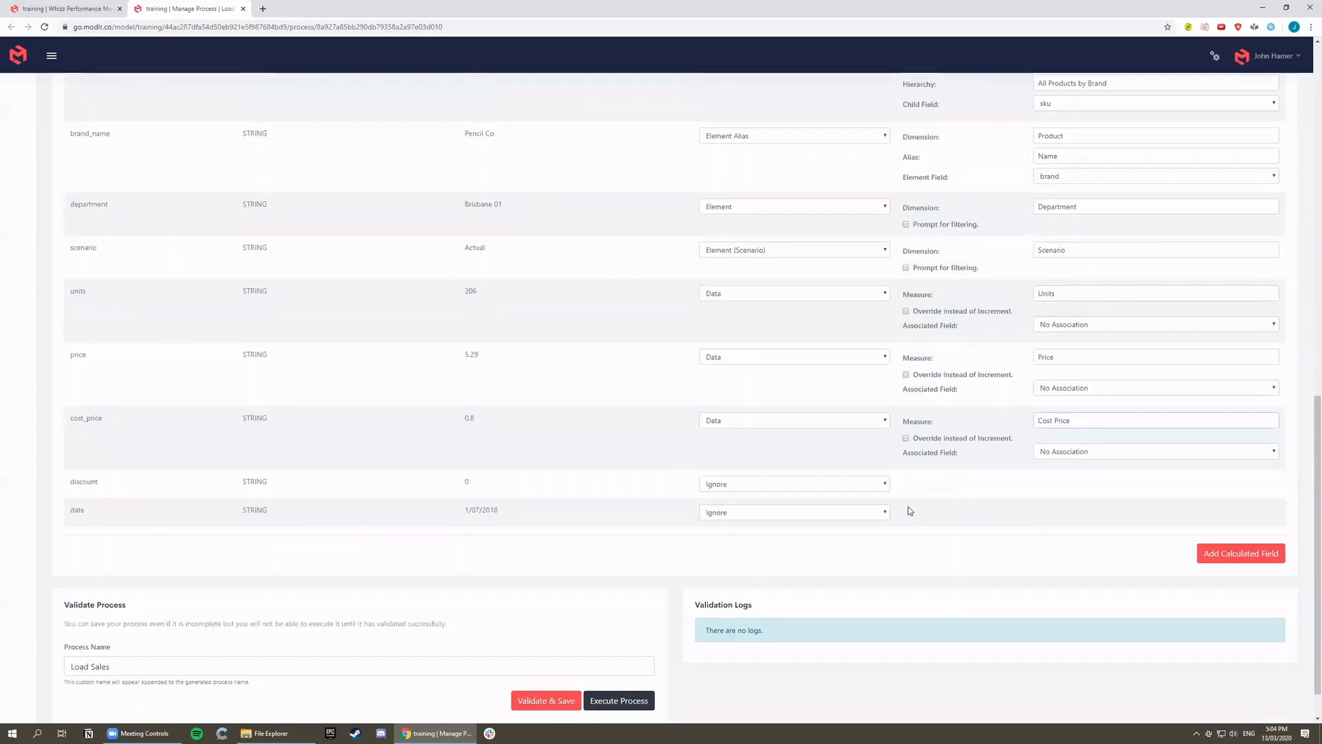
{"action": "left_click", "coordinate": [878, 484]}
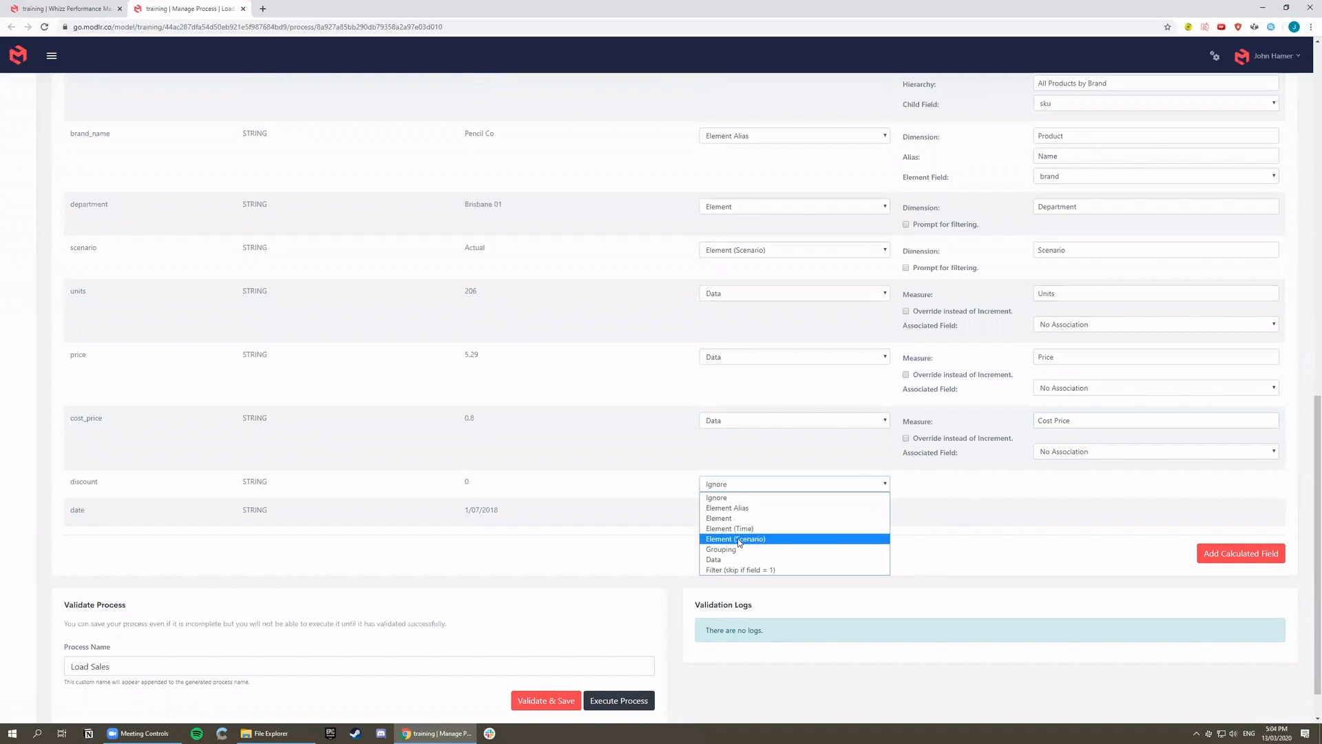
{"action": "left_click", "coordinate": [757, 559]}
{"action": "left_click", "coordinate": [1067, 486]}
{"action": "type", "text": "Dis"}
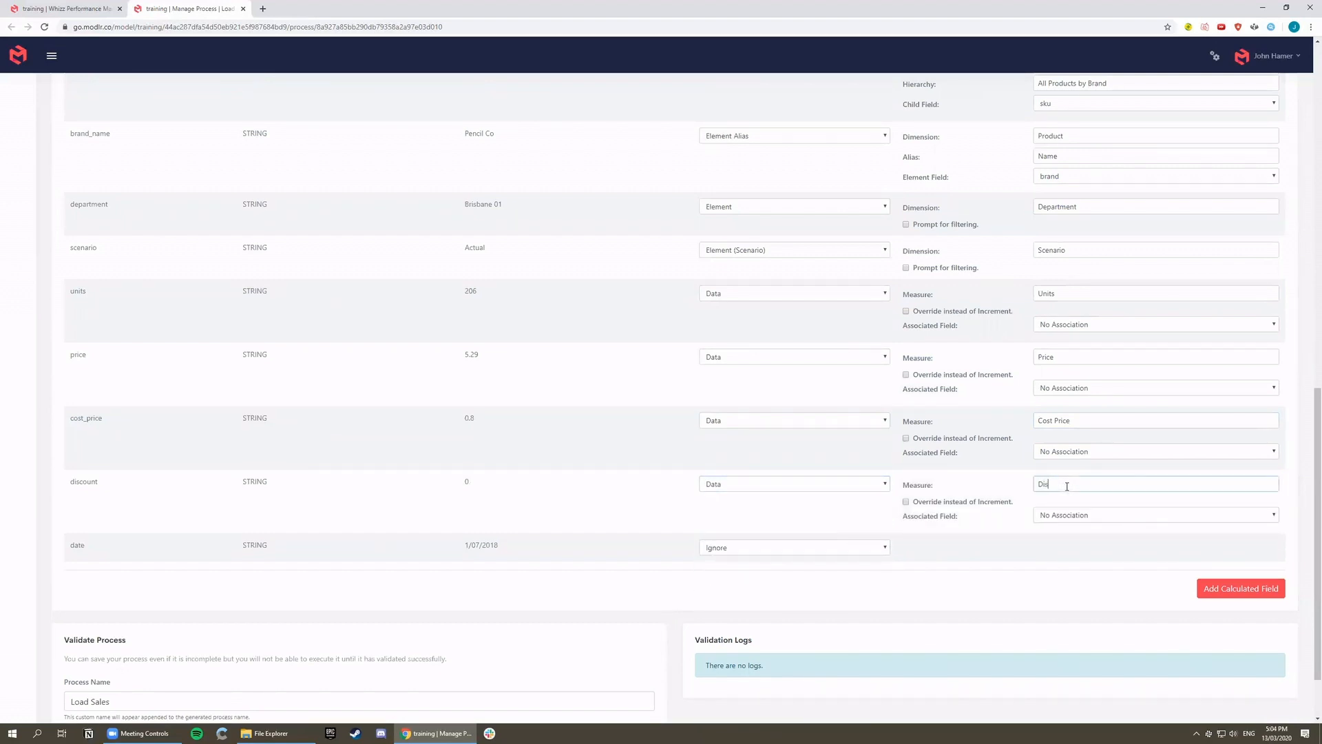
{"action": "type", "text": "count%"}
Step: Build the date field as an Element (Time) of the Time dimension with the format dd/MM/YYYY
{"action": "left_click", "coordinate": [887, 548]}
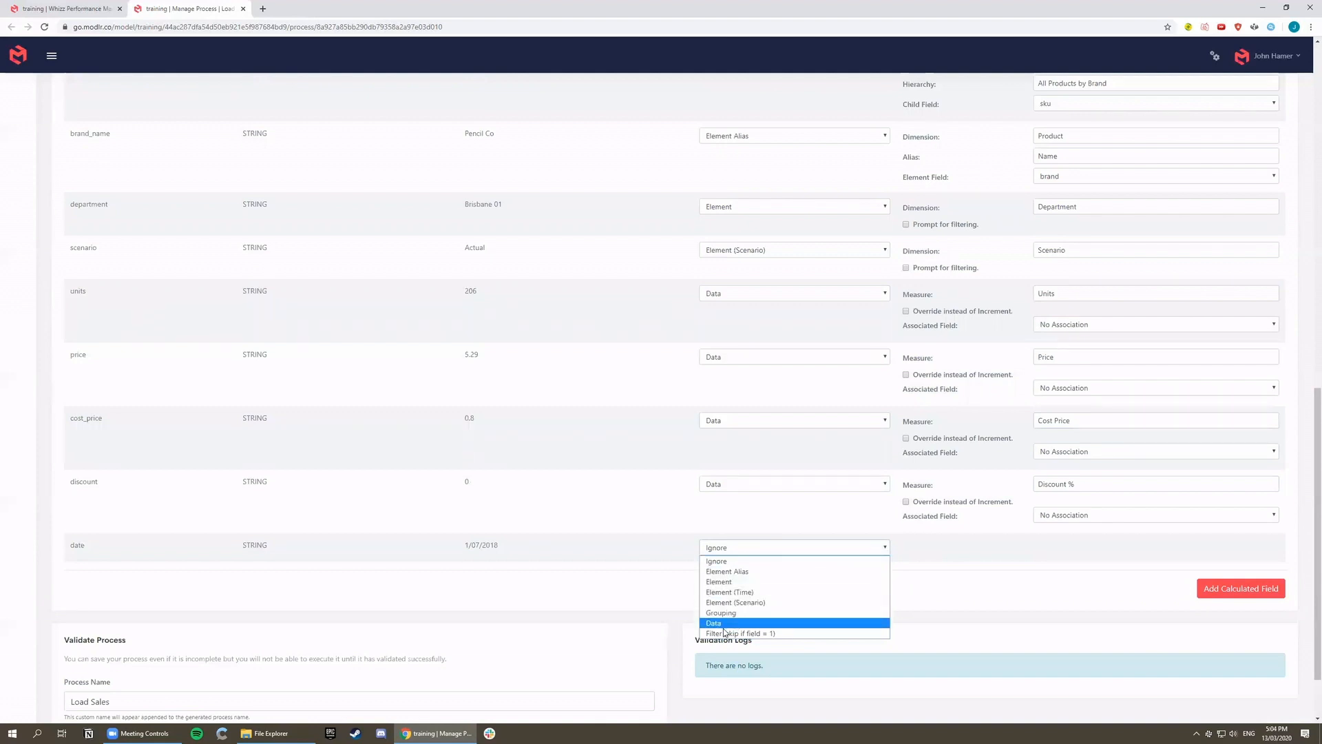
{"action": "left_click", "coordinate": [725, 593]}
{"action": "left_click", "coordinate": [1082, 548]}
{"action": "type", "text": "Time"}
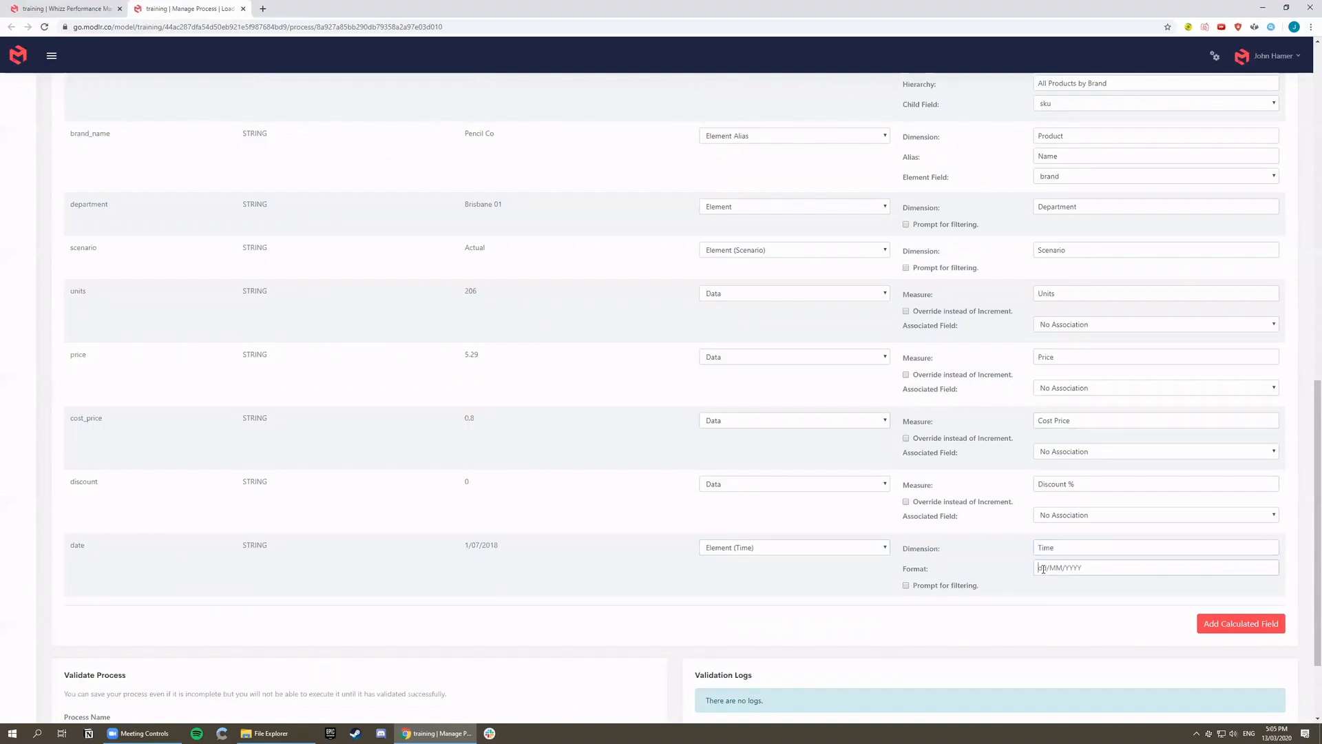
{"action": "type", "text": "dd/MM/YYYY"}
Step: Add a calculated field built as a Grouping, with the formula "All Brands"
{"action": "scroll", "coordinate": [1047, 591], "scroll_direction": "down", "scroll_amount": 2}
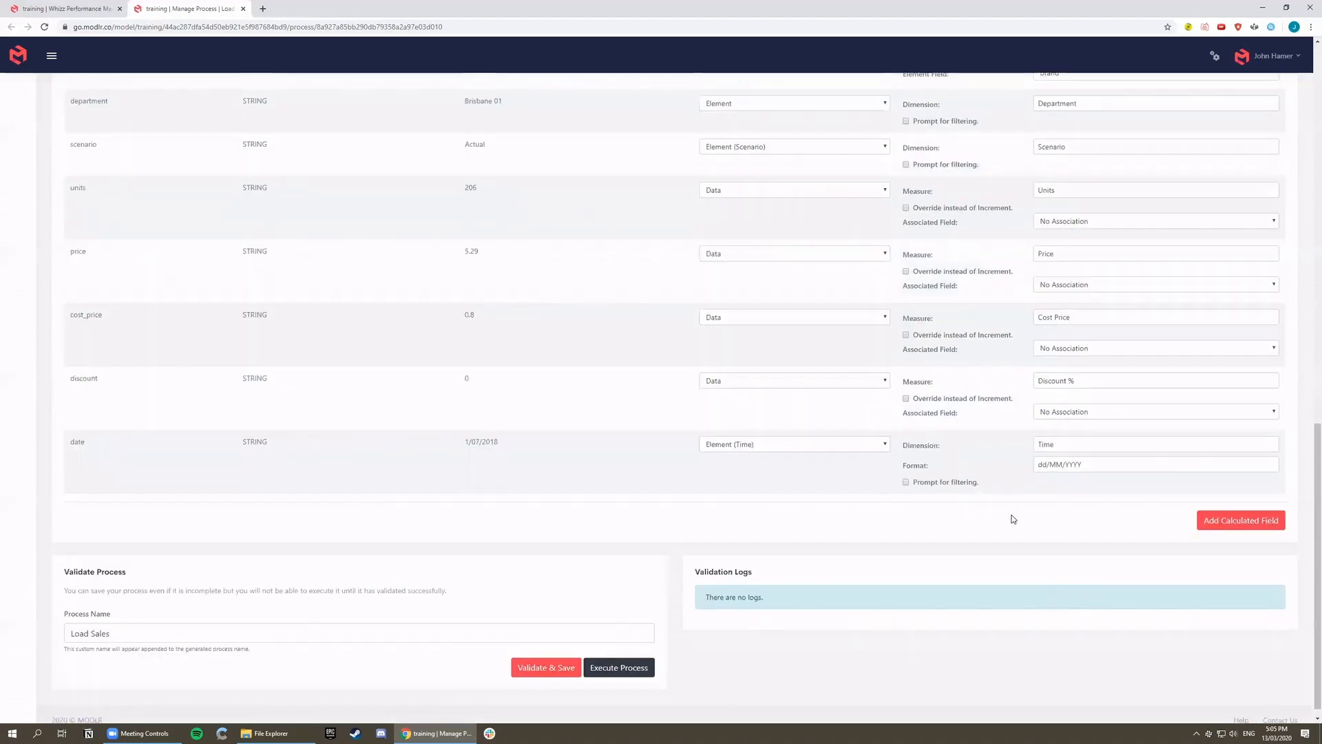
{"action": "left_click", "coordinate": [1206, 521]}
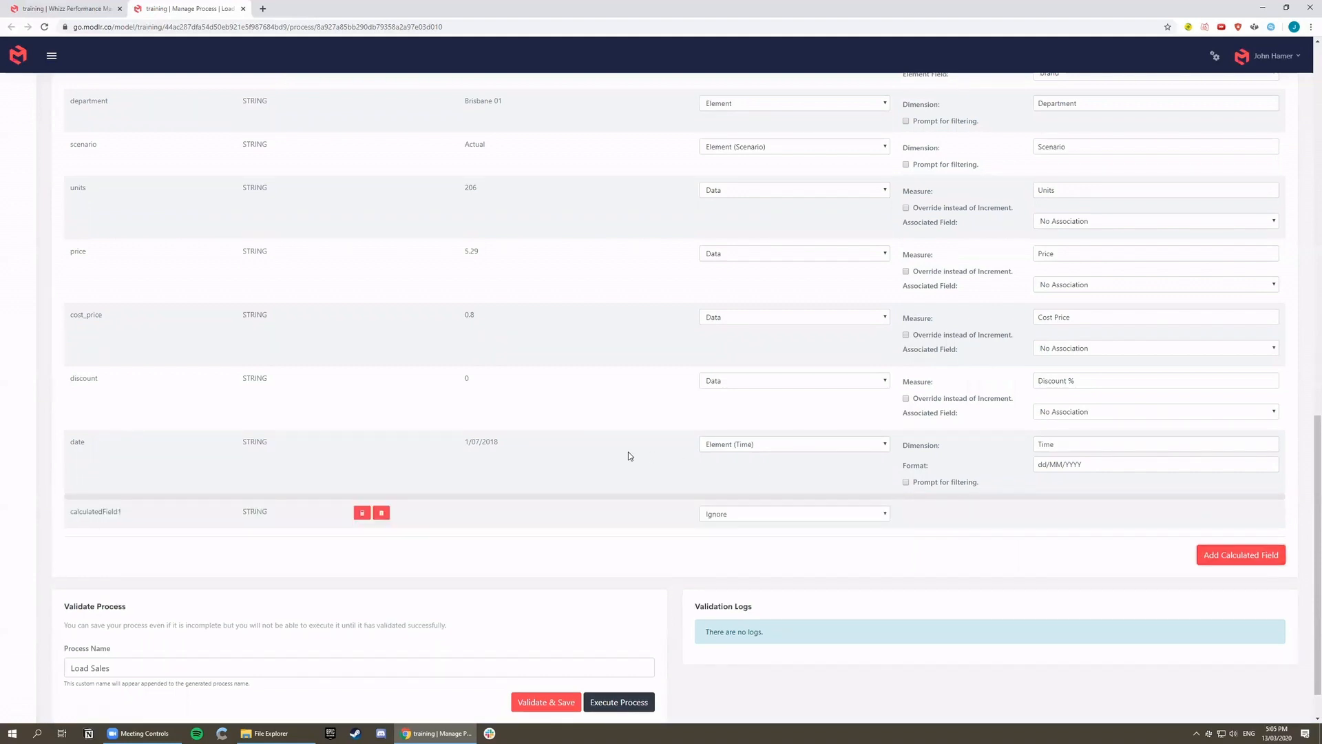
{"action": "left_click", "coordinate": [759, 514]}
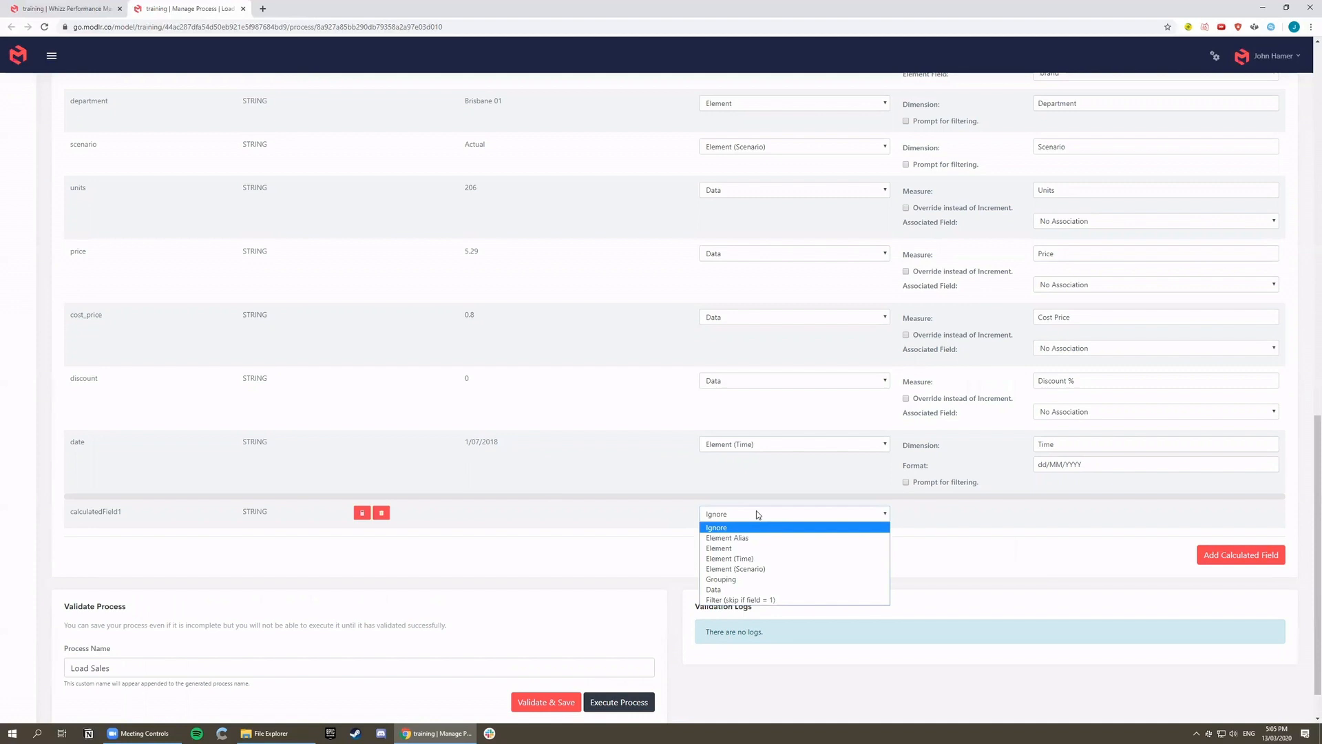
{"action": "left_click", "coordinate": [722, 579]}
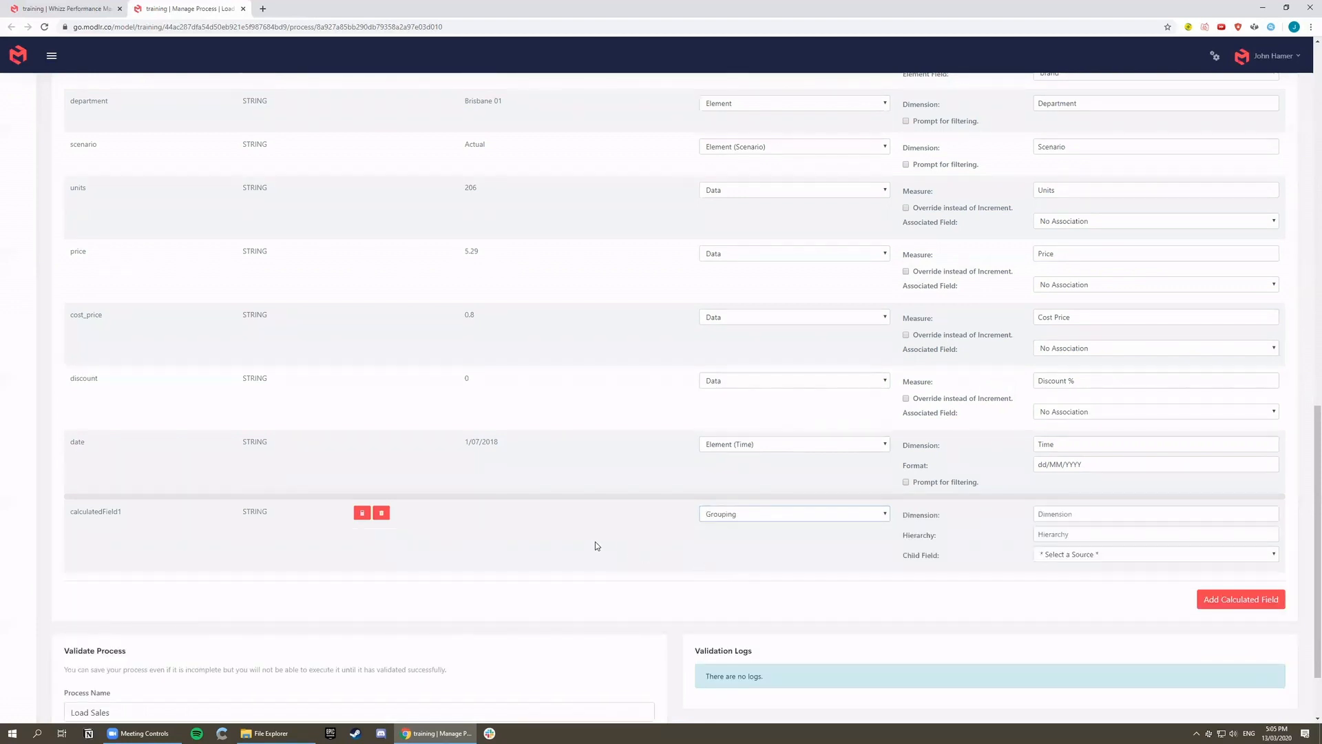
{"action": "left_click", "coordinate": [362, 513]}
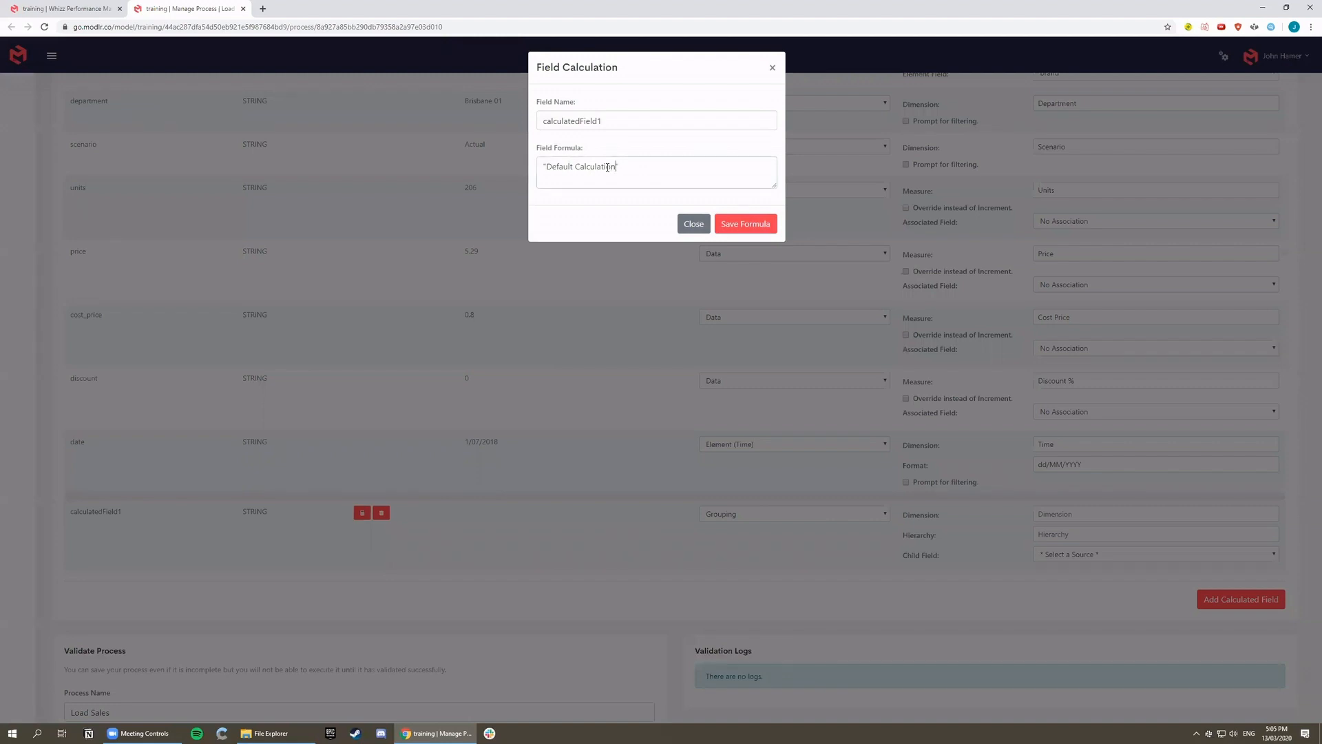
{"action": "left_click_drag", "start_coordinate": [616, 166], "coordinate": [549, 170]}
{"action": "type", "text": "All Brands"}
{"action": "left_click", "coordinate": [737, 225]}
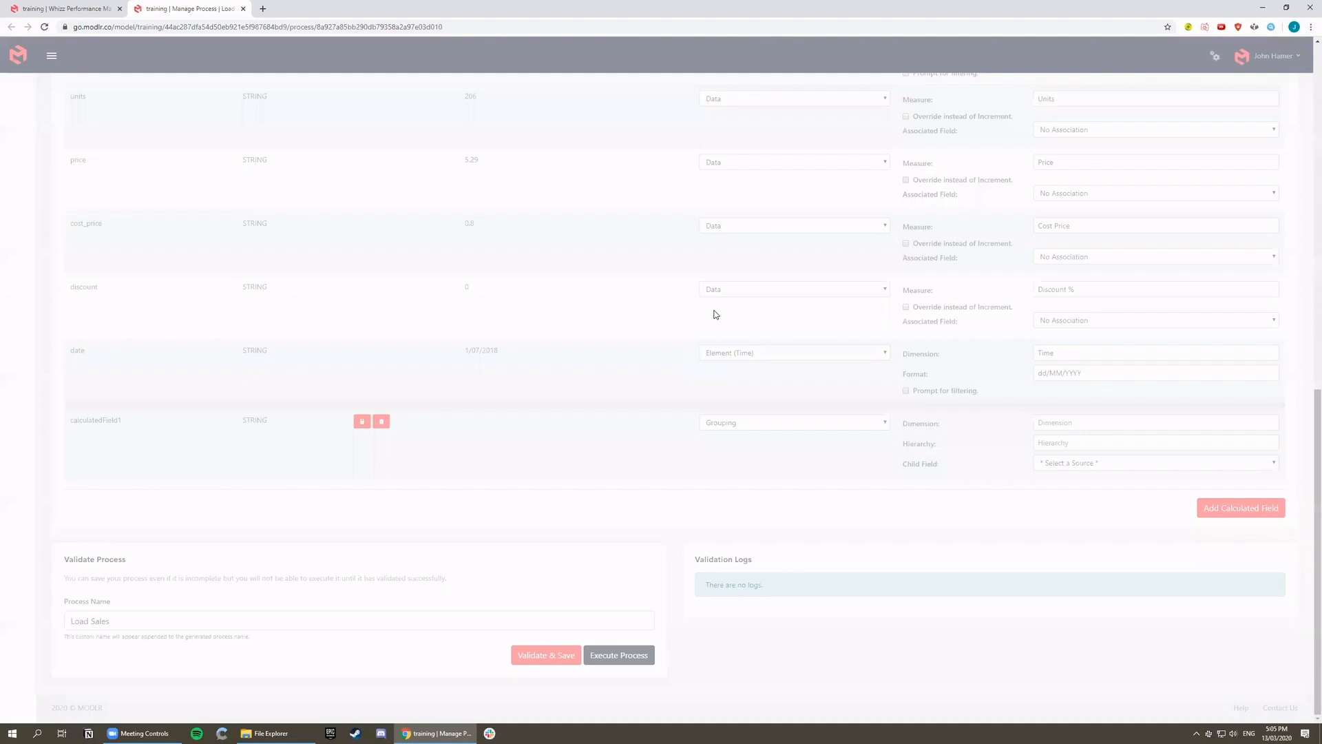
Step: Target the calculated grouping at the Product dimension's All Products by Brand hierarchy, with brand as the child field
{"action": "scroll", "coordinate": [673, 463], "scroll_direction": "down", "scroll_amount": 2}
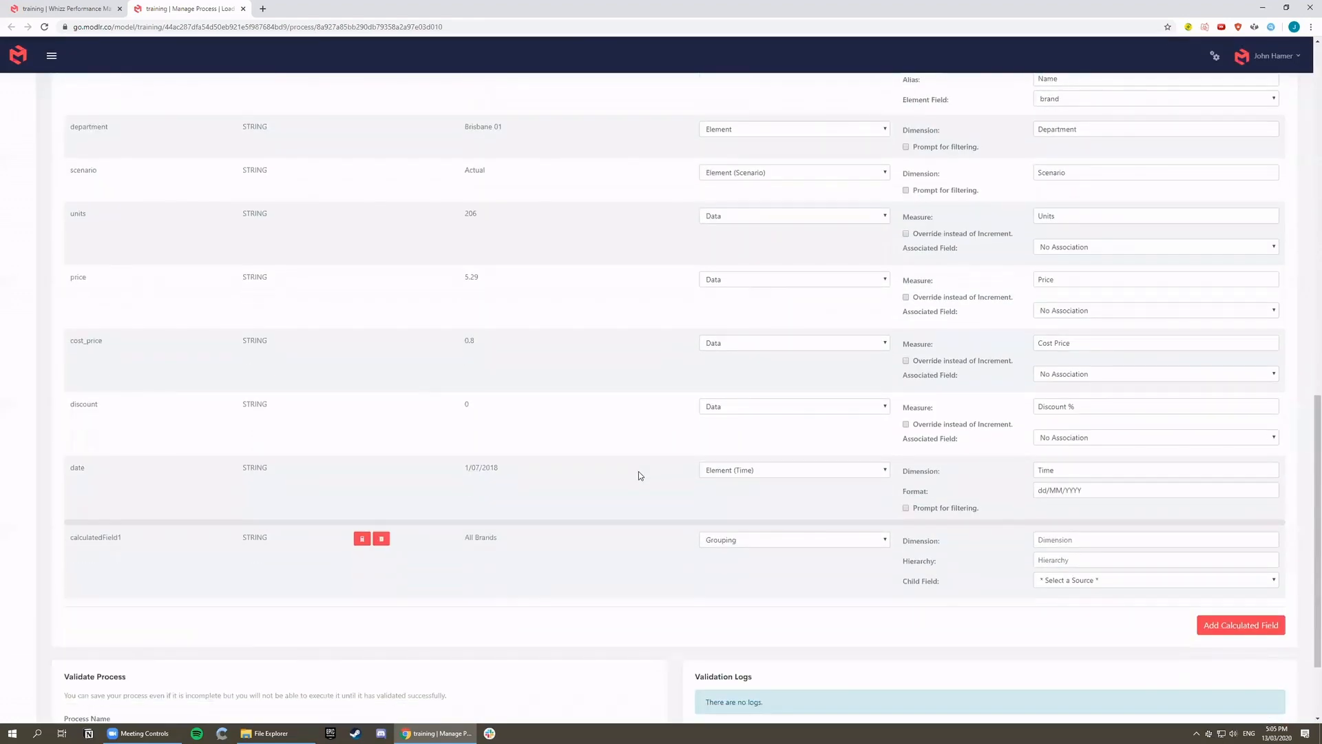
{"action": "left_click", "coordinate": [1093, 539]}
{"action": "type", "text": "Product"}
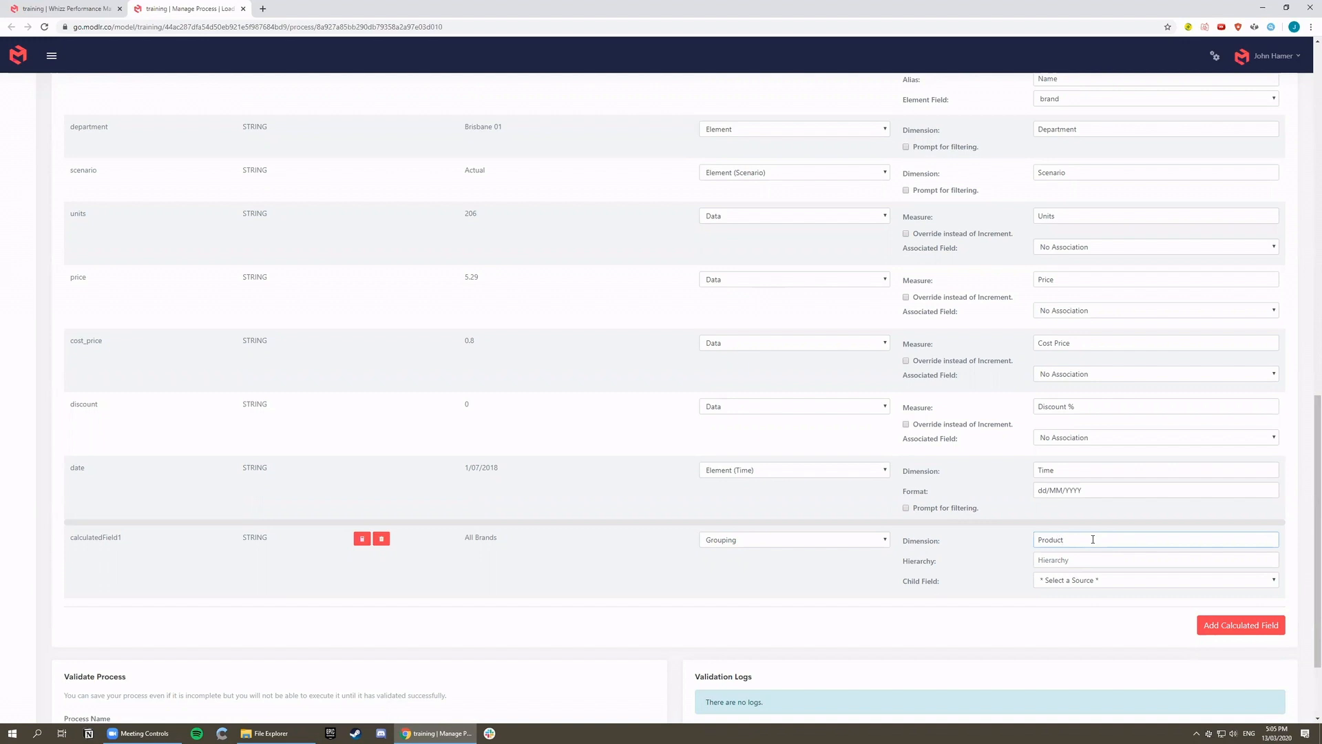
{"action": "left_click", "coordinate": [1070, 560]}
{"action": "scroll", "coordinate": [1074, 571], "scroll_direction": "up", "scroll_amount": 3}
{"action": "scroll", "coordinate": [1078, 578], "scroll_direction": "down", "scroll_amount": 2}
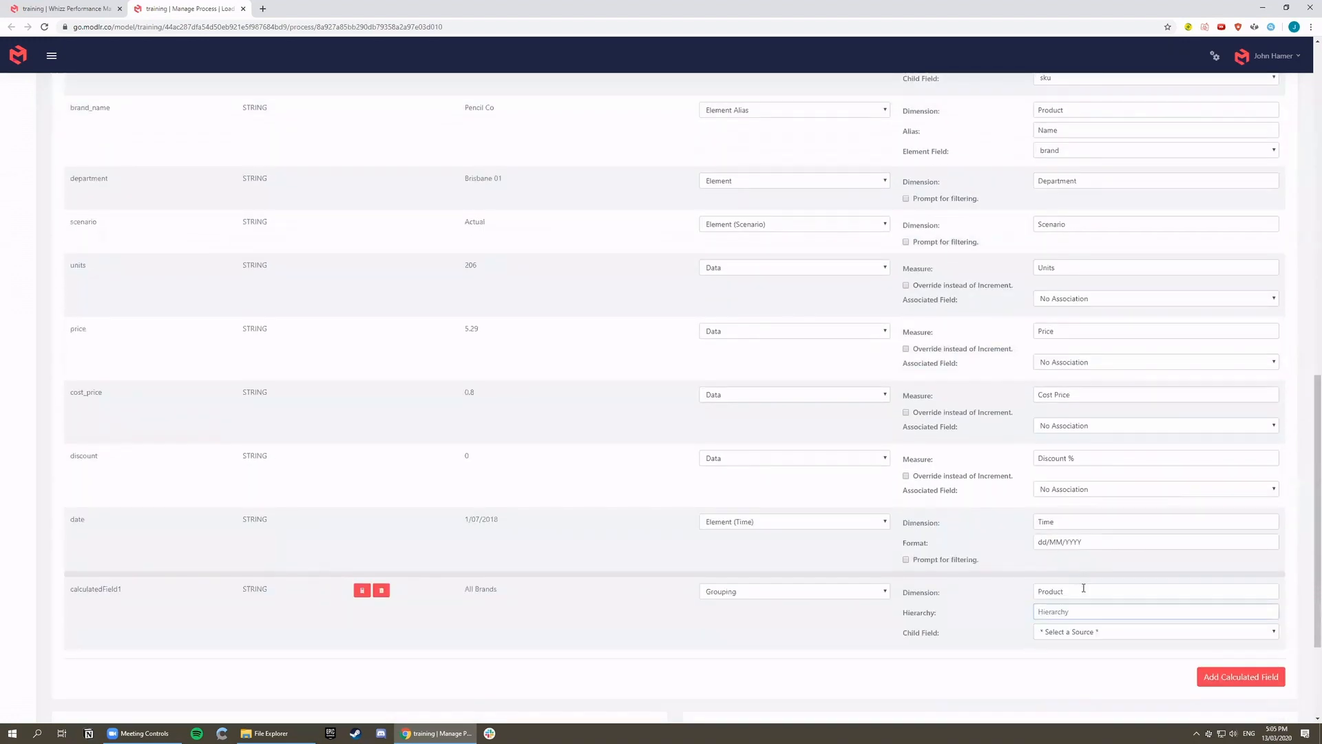
{"action": "type", "text": "All Products by Brand"}
{"action": "scroll", "coordinate": [1081, 606], "scroll_direction": "up", "scroll_amount": 3}
{"action": "scroll", "coordinate": [1092, 608], "scroll_direction": "down", "scroll_amount": 4}
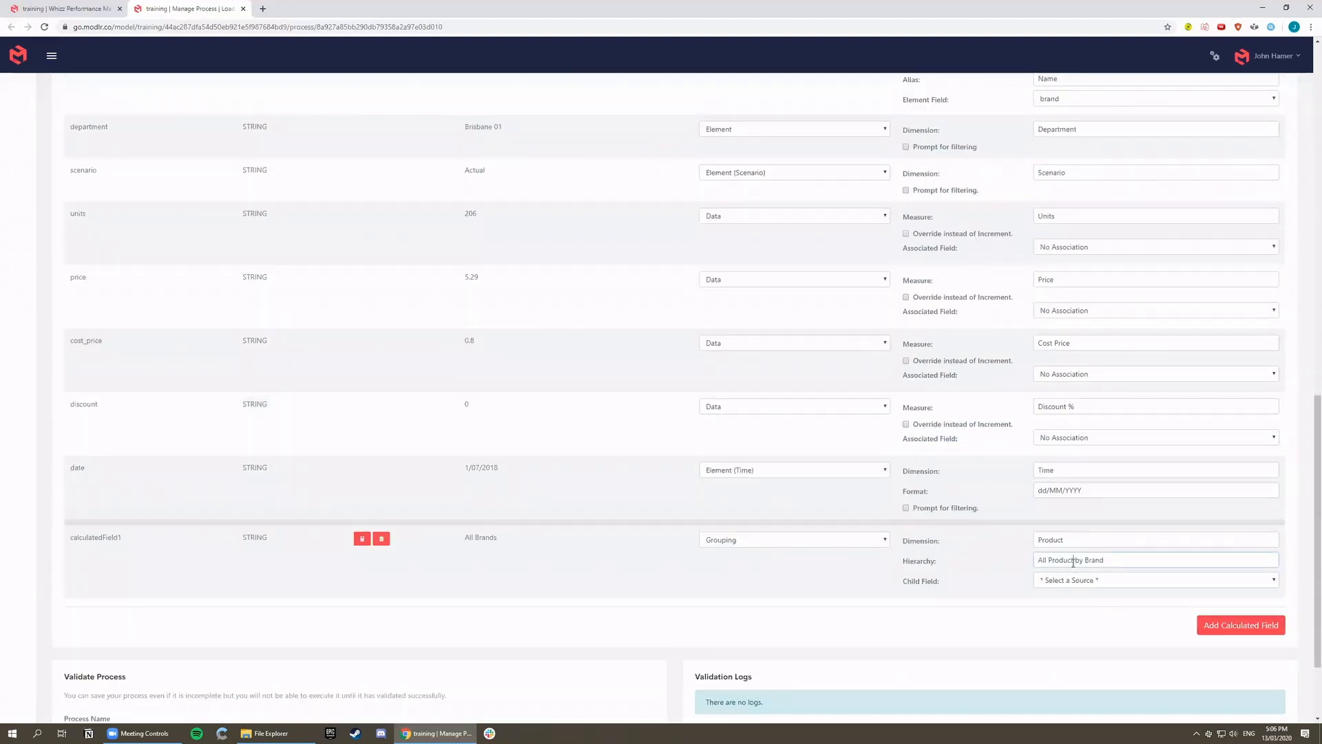
{"action": "left_click", "coordinate": [1110, 583]}
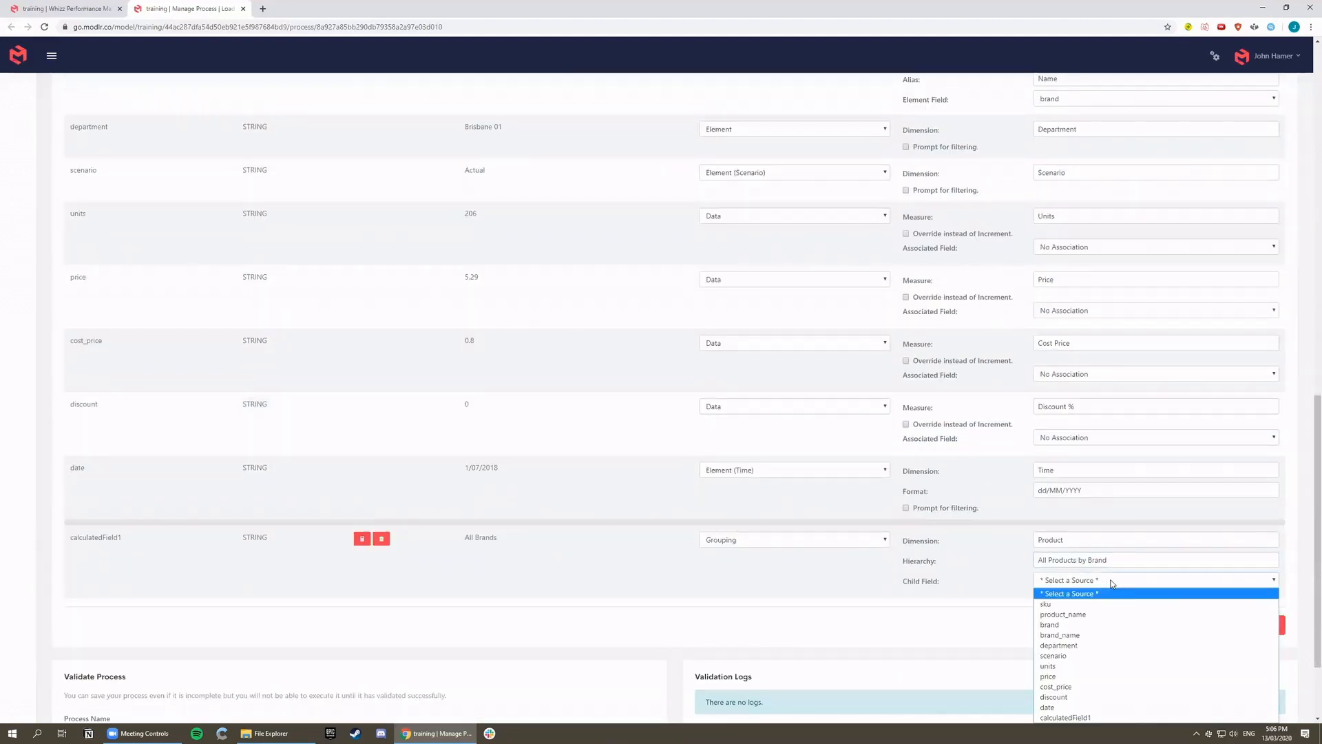
{"action": "left_click", "coordinate": [1059, 625]}
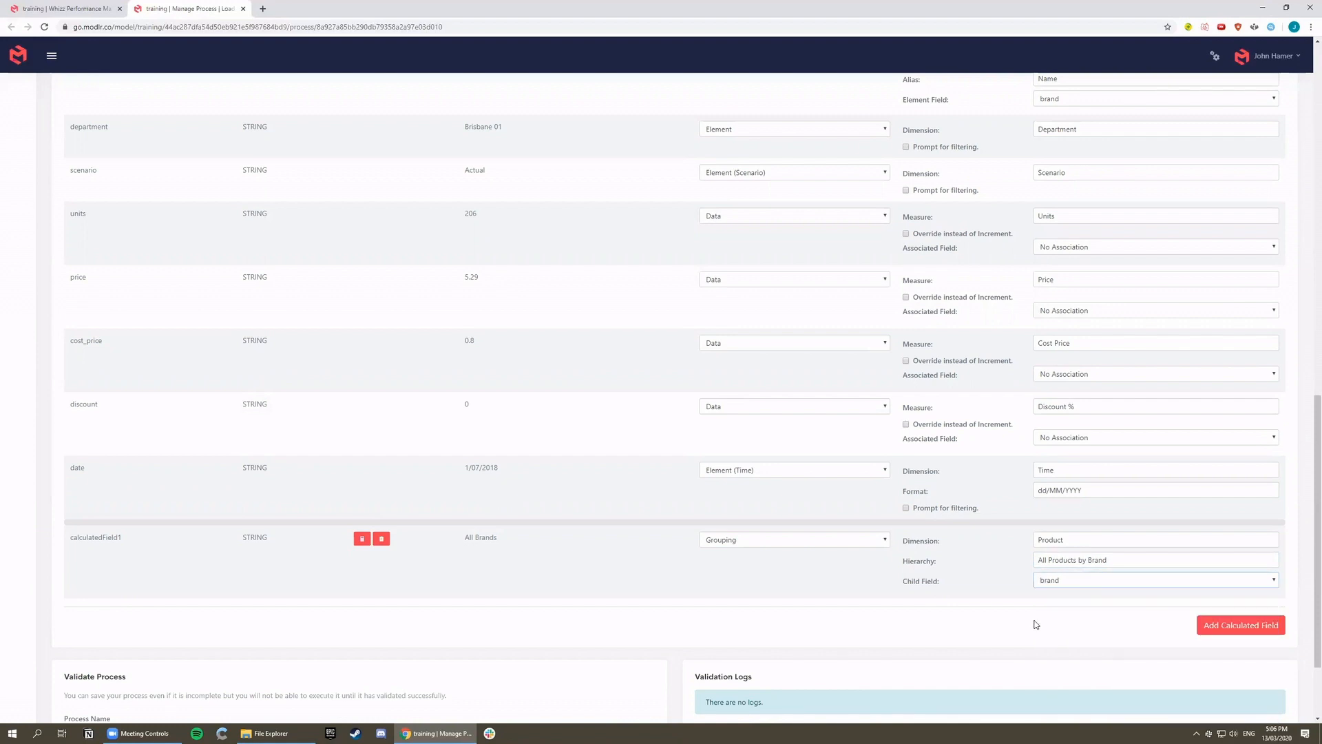
Step: Validate and save the Load Sales process, and execute it after reviewing the objects it needs to create
{"action": "scroll", "coordinate": [923, 598], "scroll_direction": "down", "scroll_amount": 2}
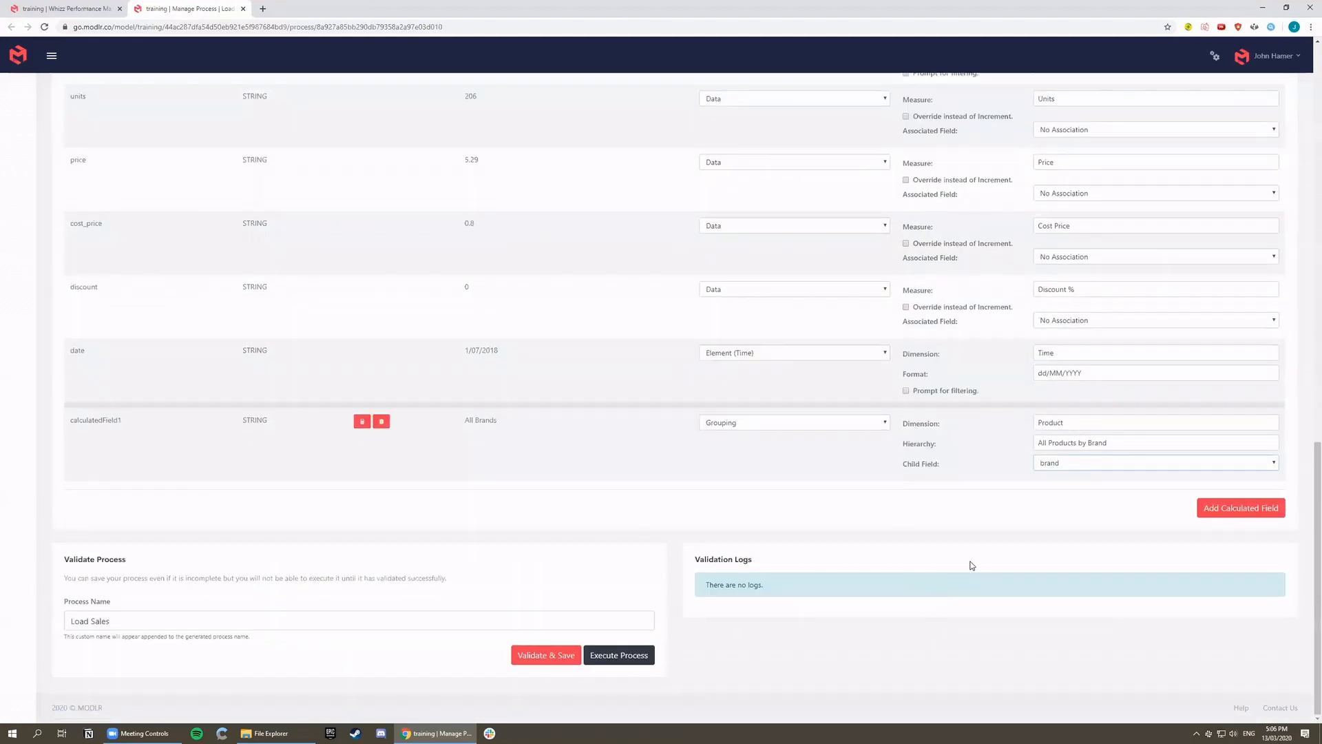
{"action": "left_click", "coordinate": [562, 657]}
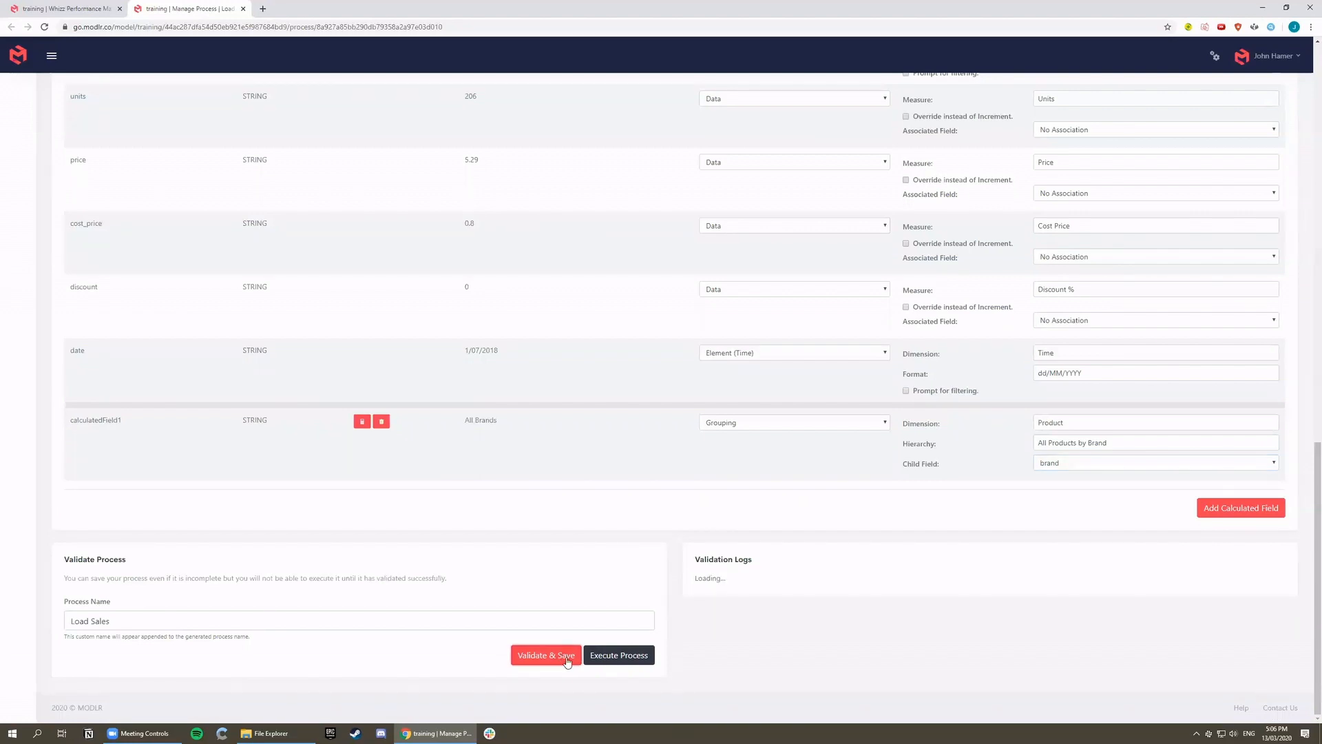
{"action": "left_click", "coordinate": [623, 657]}
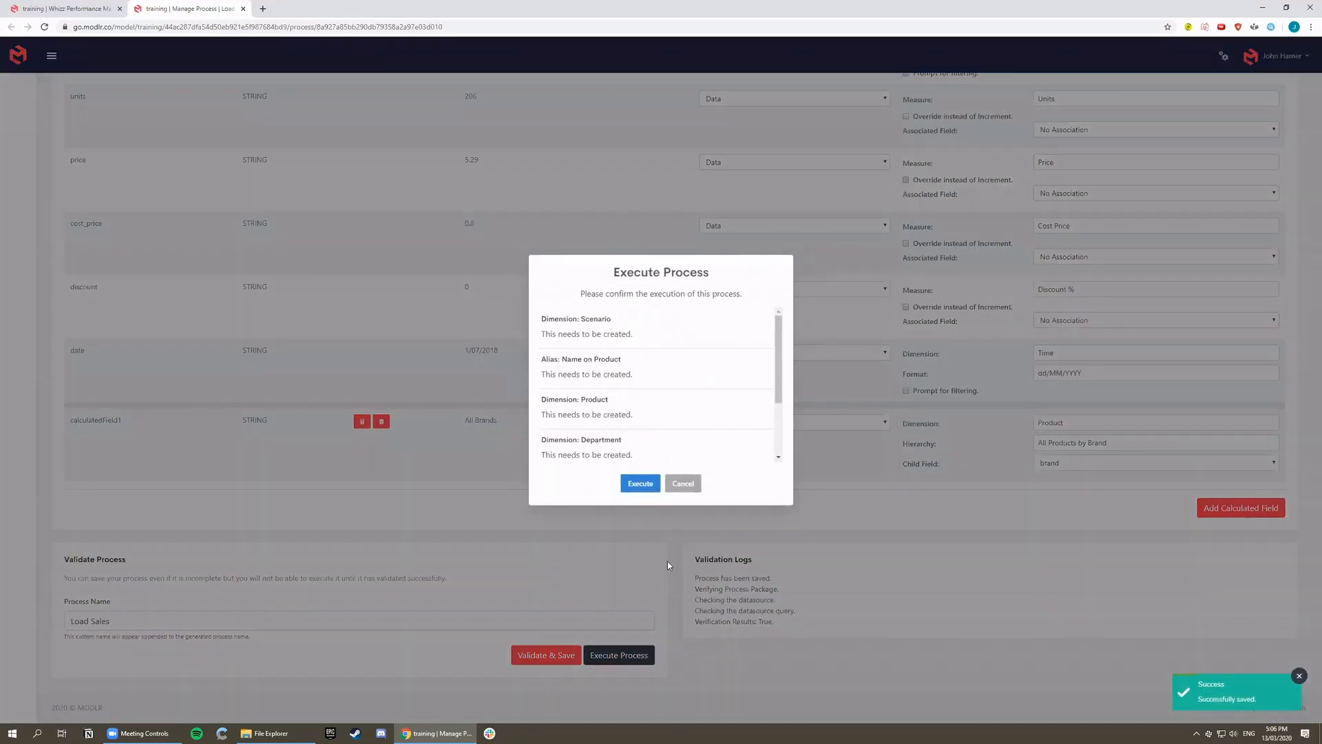
{"action": "scroll", "coordinate": [650, 409], "scroll_direction": "down", "scroll_amount": 1}
{"action": "scroll", "coordinate": [647, 429], "scroll_direction": "down", "scroll_amount": 1}
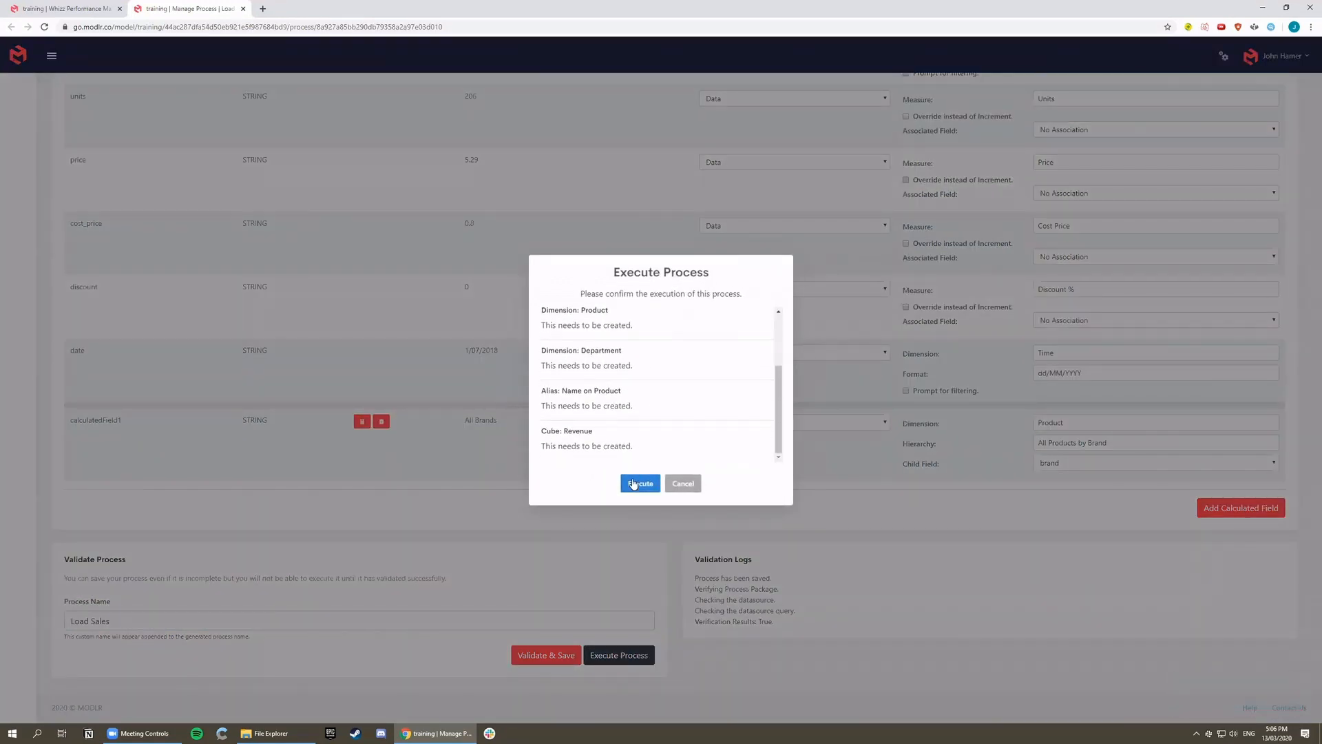
{"action": "left_click", "coordinate": [638, 483]}
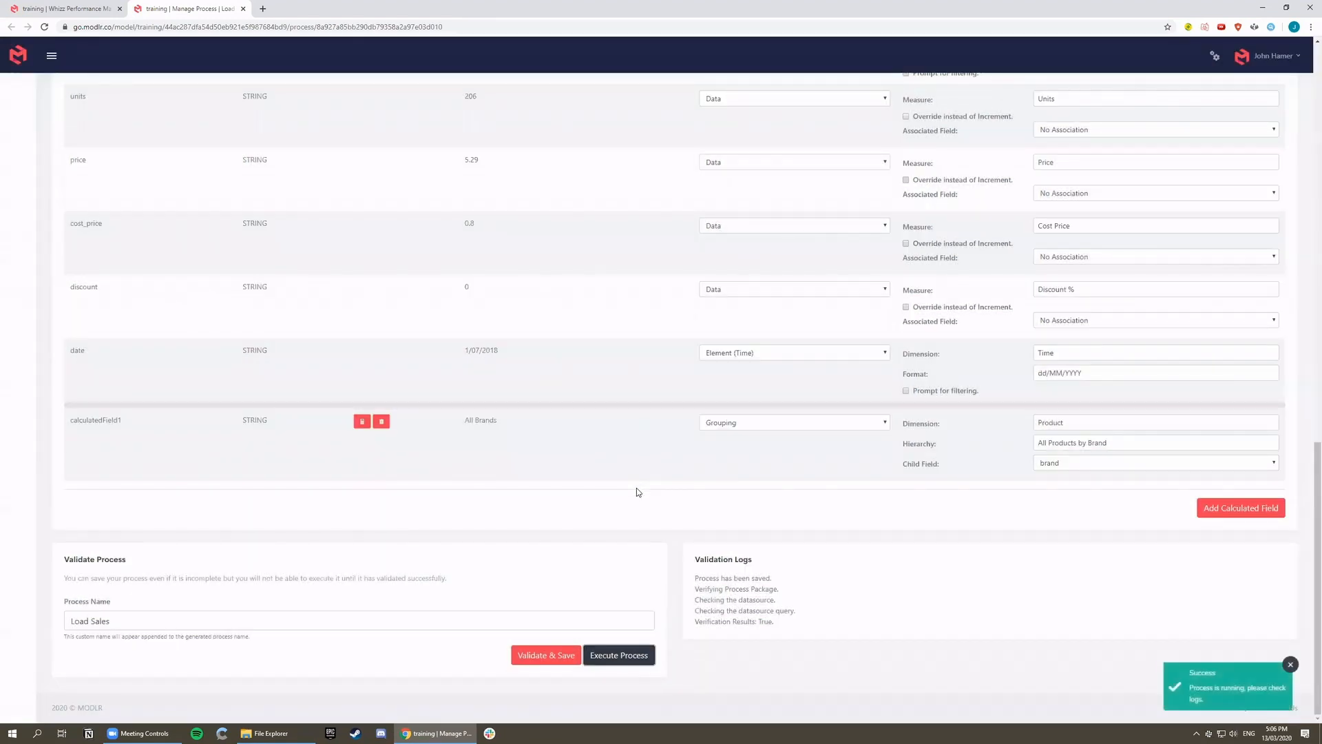
{"action": "scroll", "coordinate": [635, 496], "scroll_direction": "down", "scroll_amount": 3}
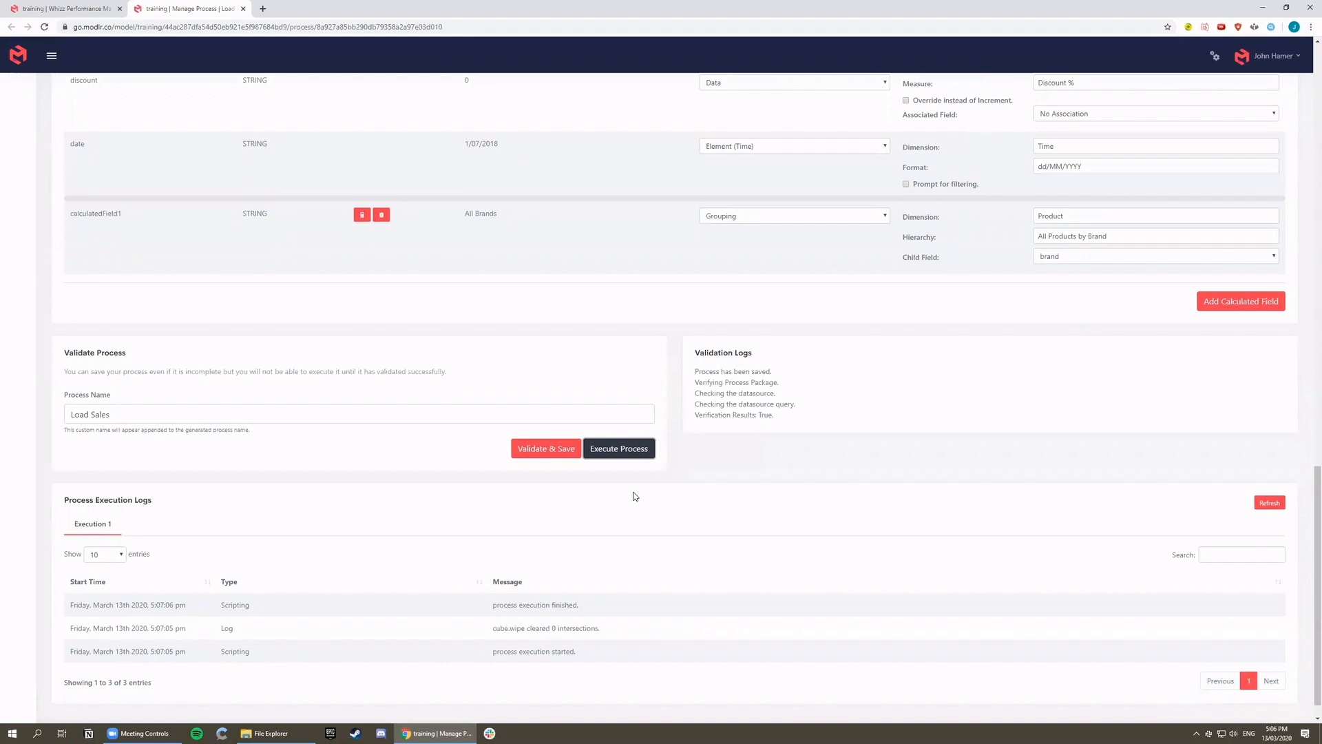
{"action": "scroll", "coordinate": [717, 489], "scroll_direction": "down", "scroll_amount": 1}
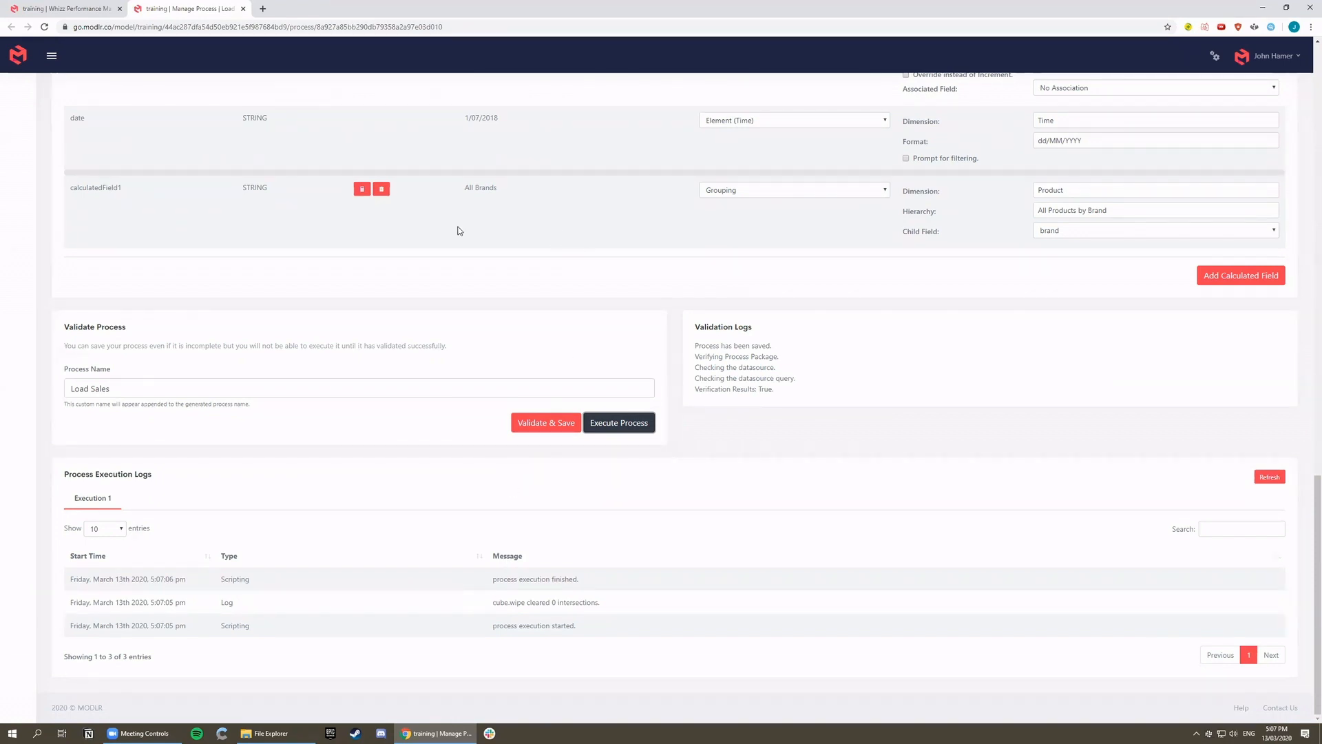
Step: Leave the Load Sales process and open the Scenario dimension from the model's dimensions
{"action": "scroll", "coordinate": [540, 171], "scroll_direction": "up", "scroll_amount": 20}
{"action": "left_click", "coordinate": [1282, 94]}
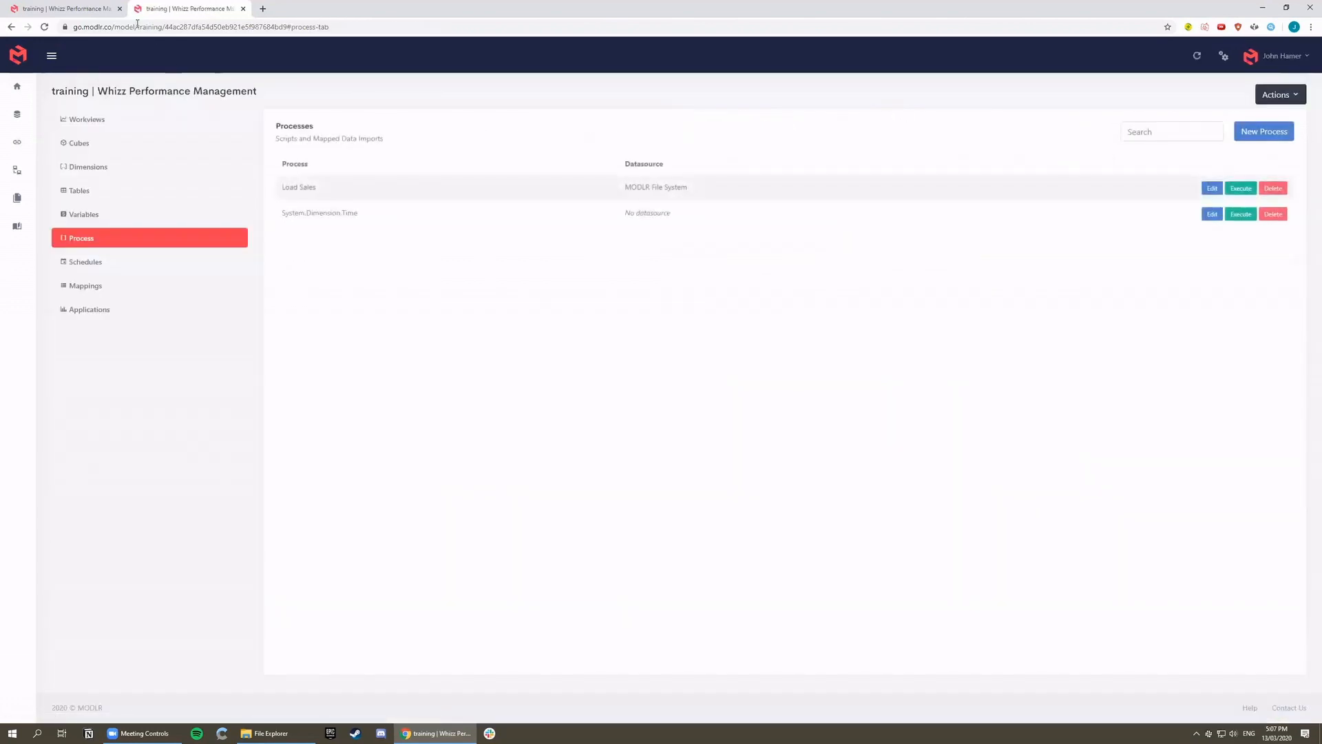
{"action": "left_click", "coordinate": [121, 8]}
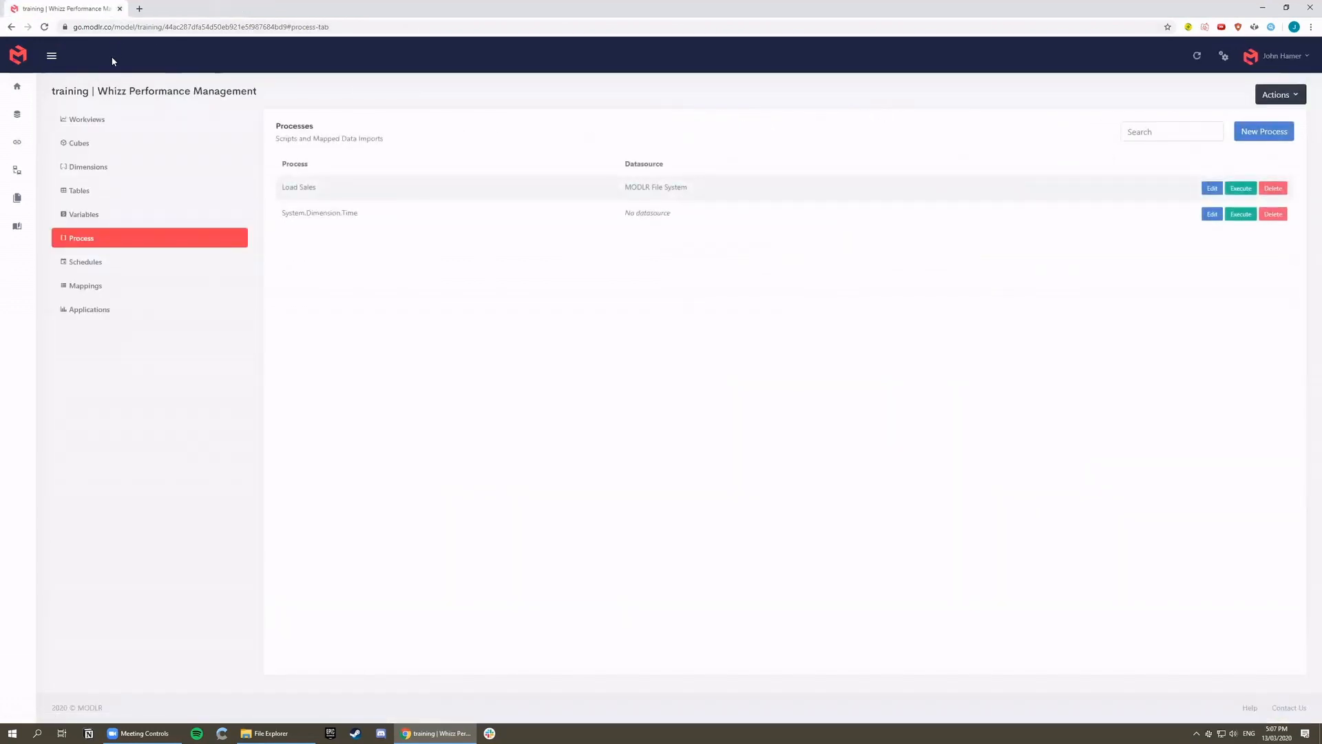
{"action": "left_click", "coordinate": [85, 147]}
{"action": "left_click", "coordinate": [163, 173]}
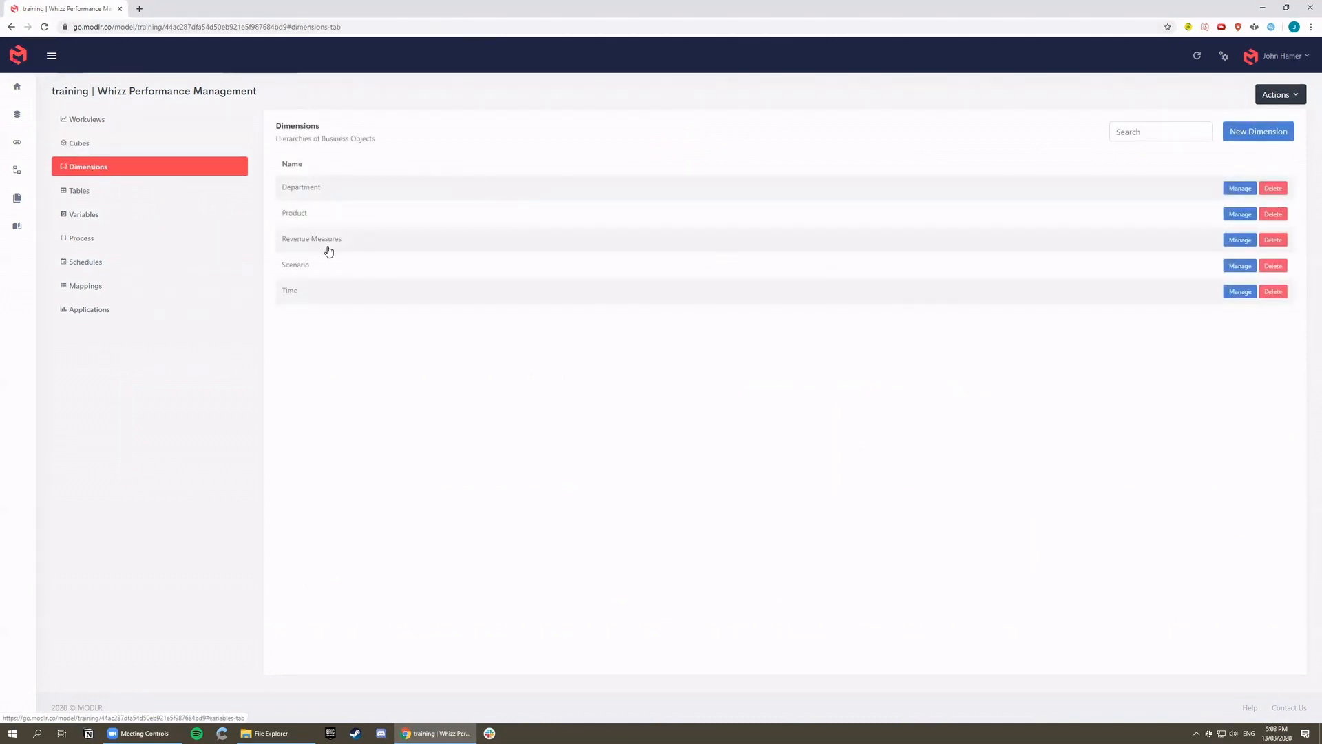
{"action": "left_click", "coordinate": [316, 268]}
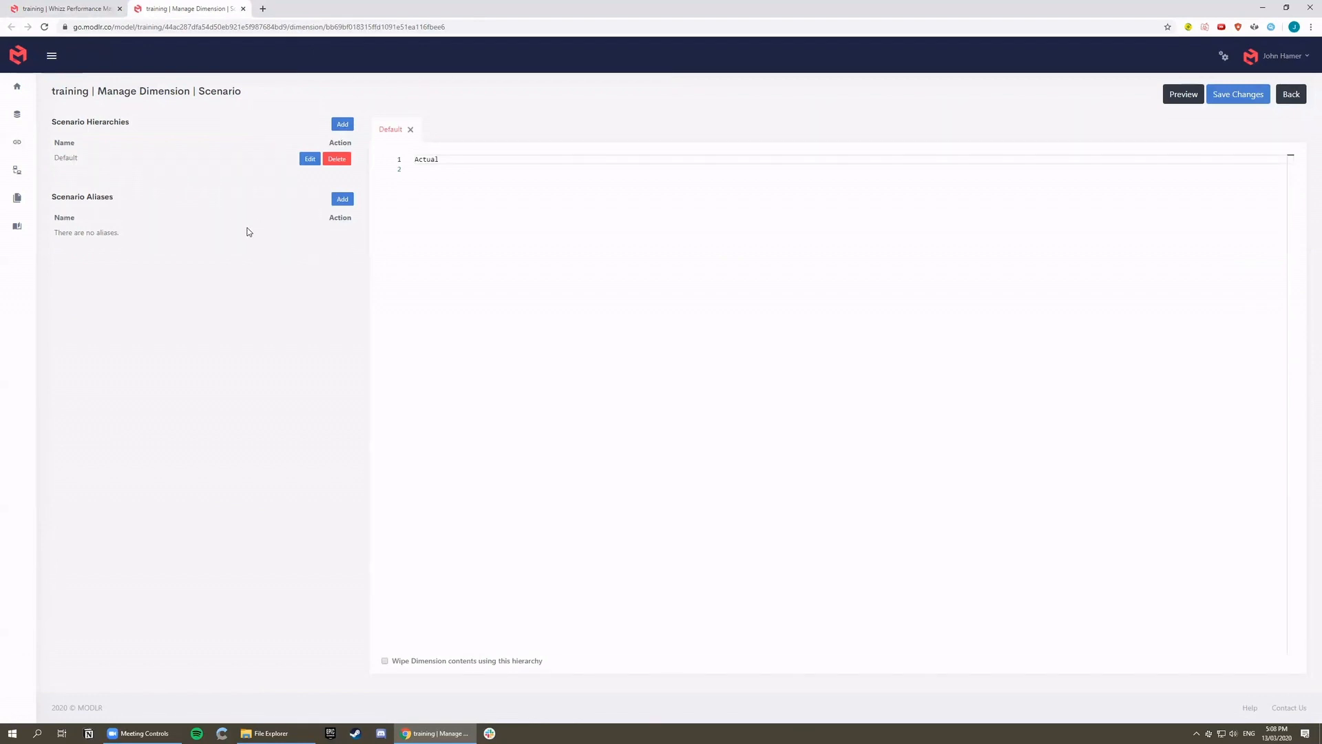
Step: Add a hierarchy named Planning Scenarios to the Scenario dimension
{"action": "left_click", "coordinate": [343, 125]}
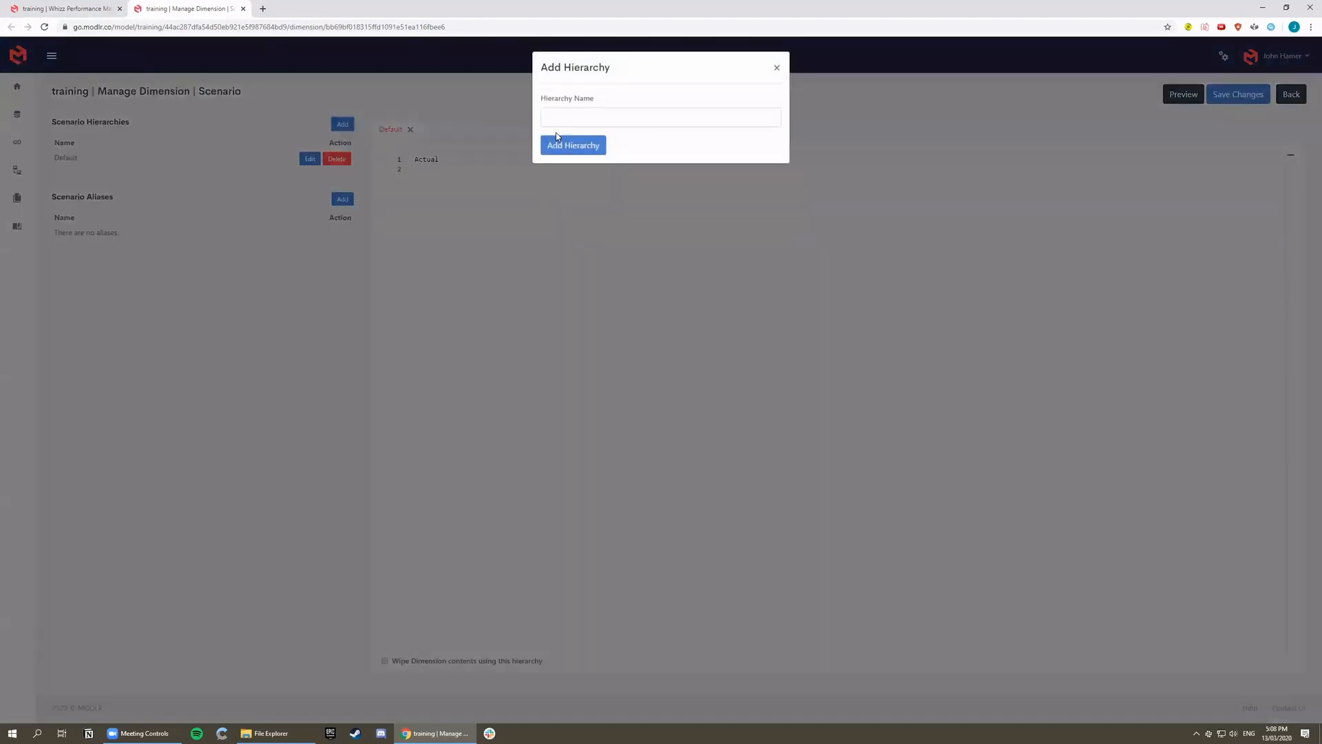
{"action": "type", "text": "O"}
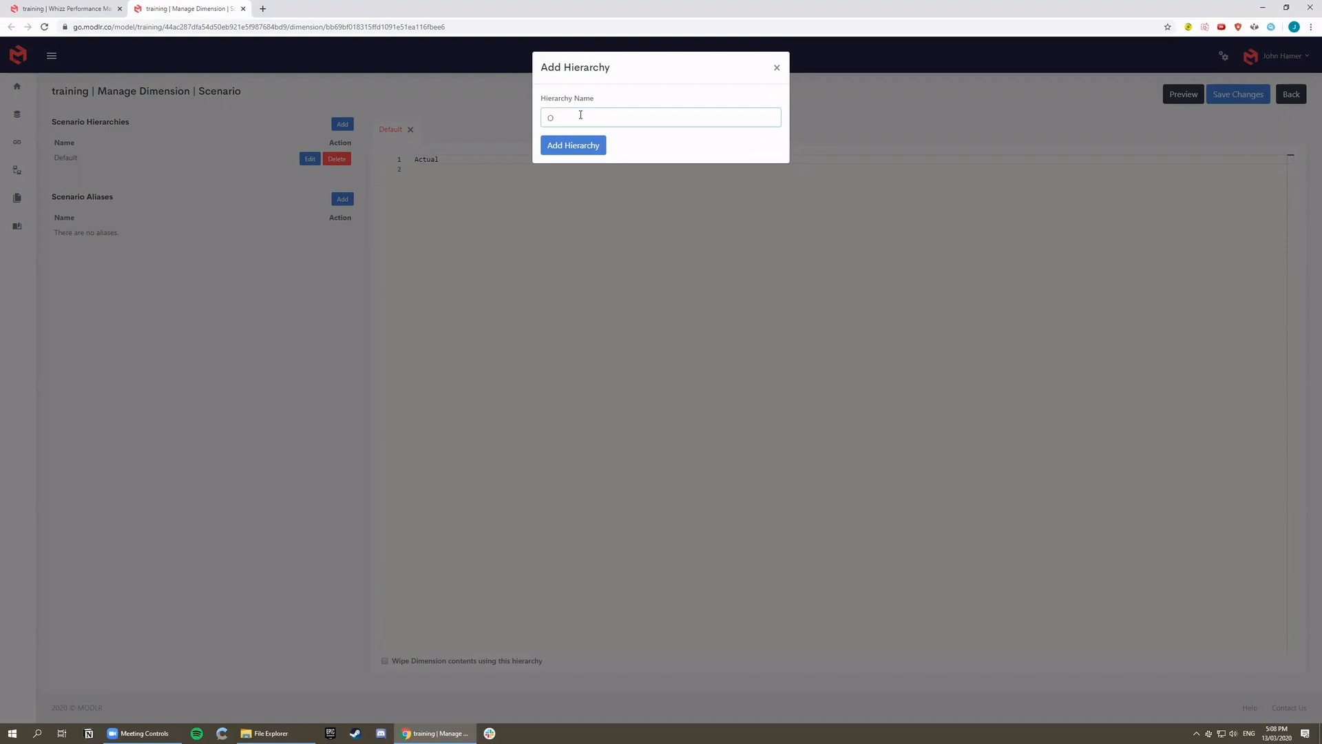
{"action": "type", "text": "lanning Scenarios"}
{"action": "left_click", "coordinate": [592, 149]}
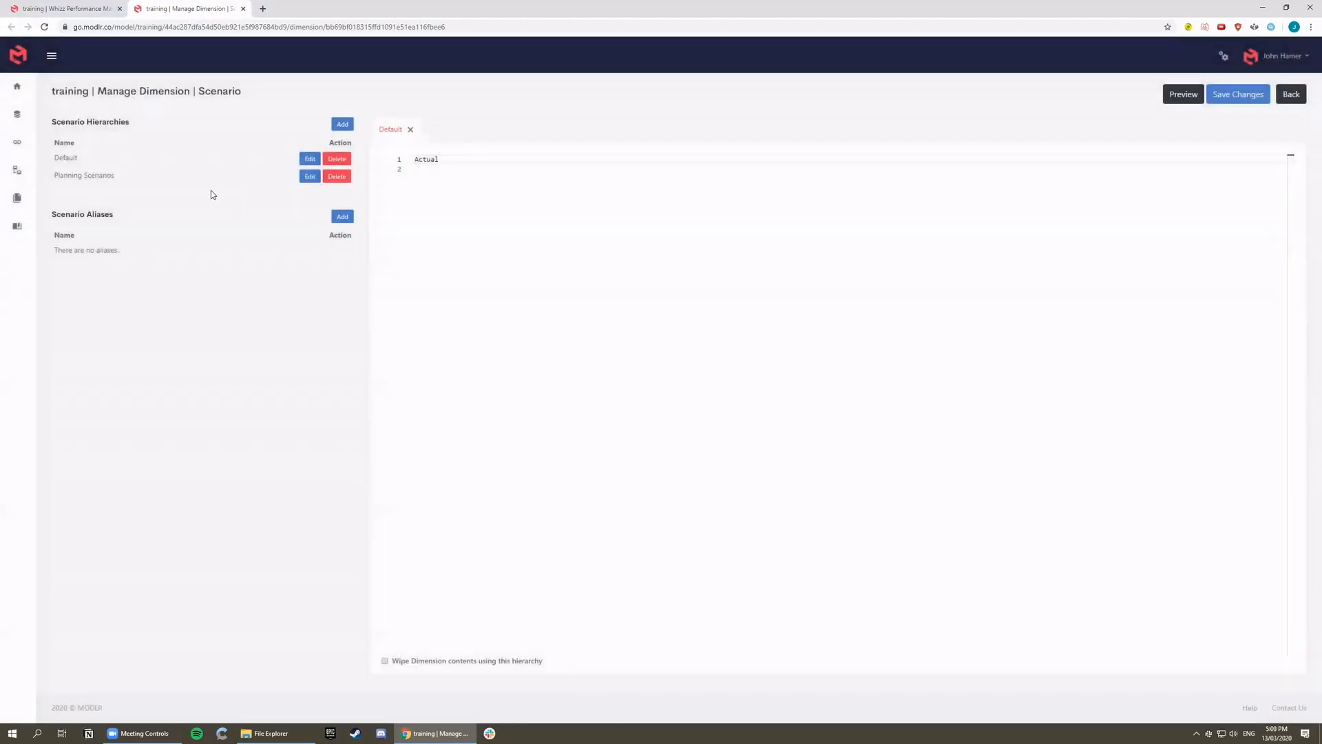
Step: Set Live Forecast as the only element of the Planning Scenarios hierarchy and save the dimension
{"action": "left_click", "coordinate": [310, 178]}
{"action": "left_click_drag", "start_coordinate": [487, 174], "coordinate": [399, 157]}
{"action": "type", "text": "Live F"}
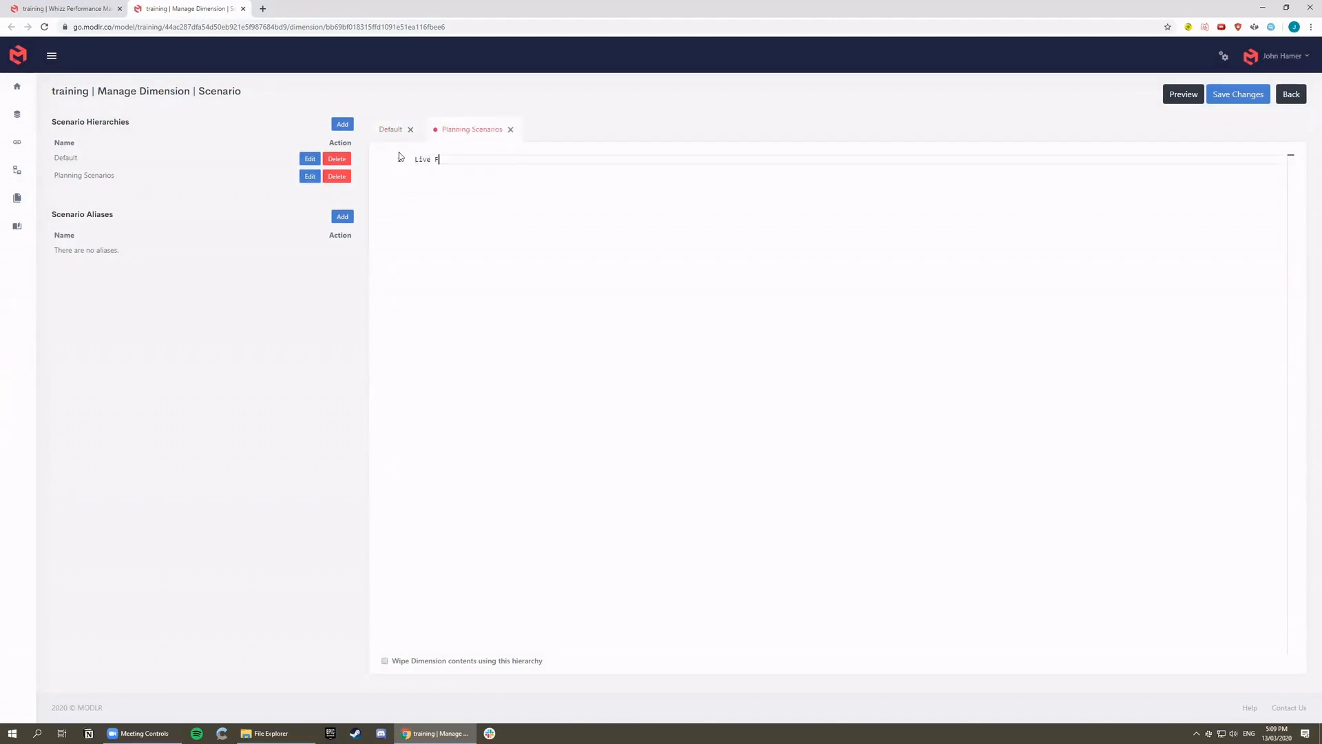
{"action": "type", "text": "orecast"}
{"action": "left_click", "coordinate": [1239, 96]}
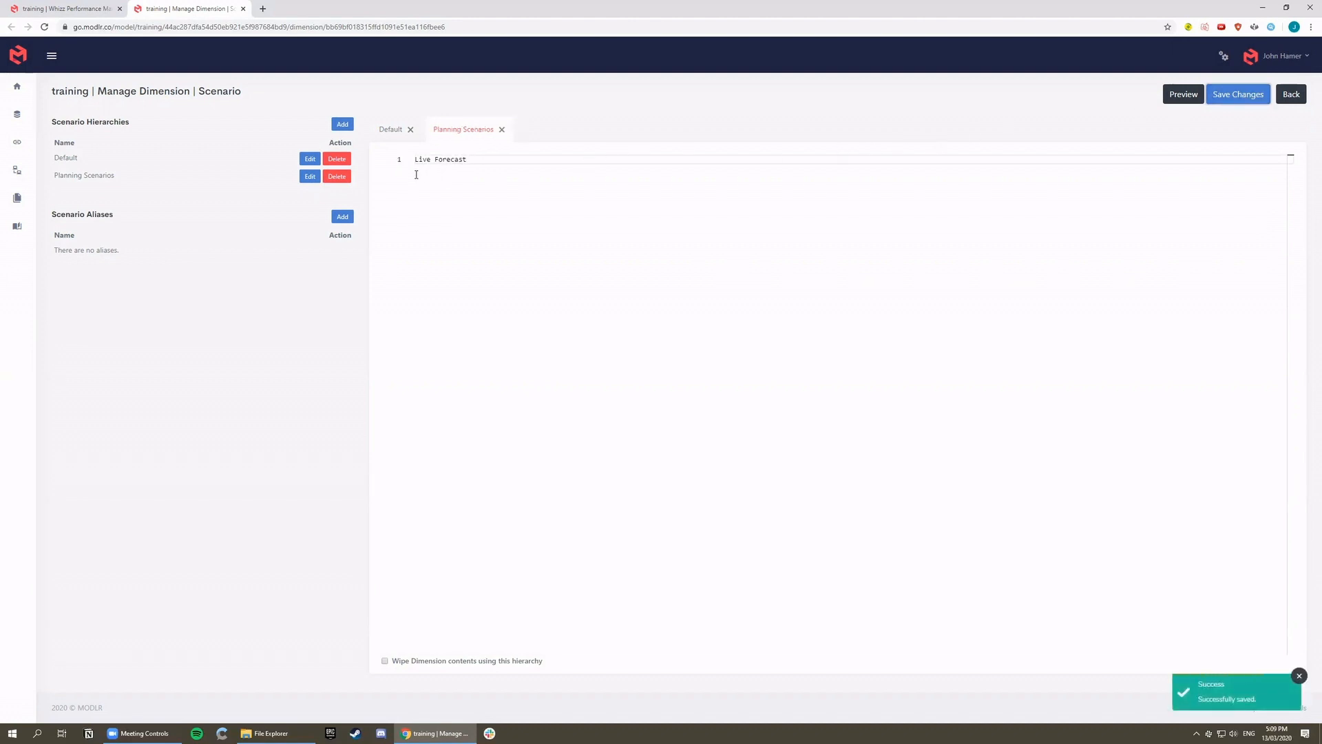
Step: Leave the Scenario dimension and add Price Override and Cost Price Override to the default hierarchy of the Revenue Measures dimension
{"action": "left_click", "coordinate": [242, 10]}
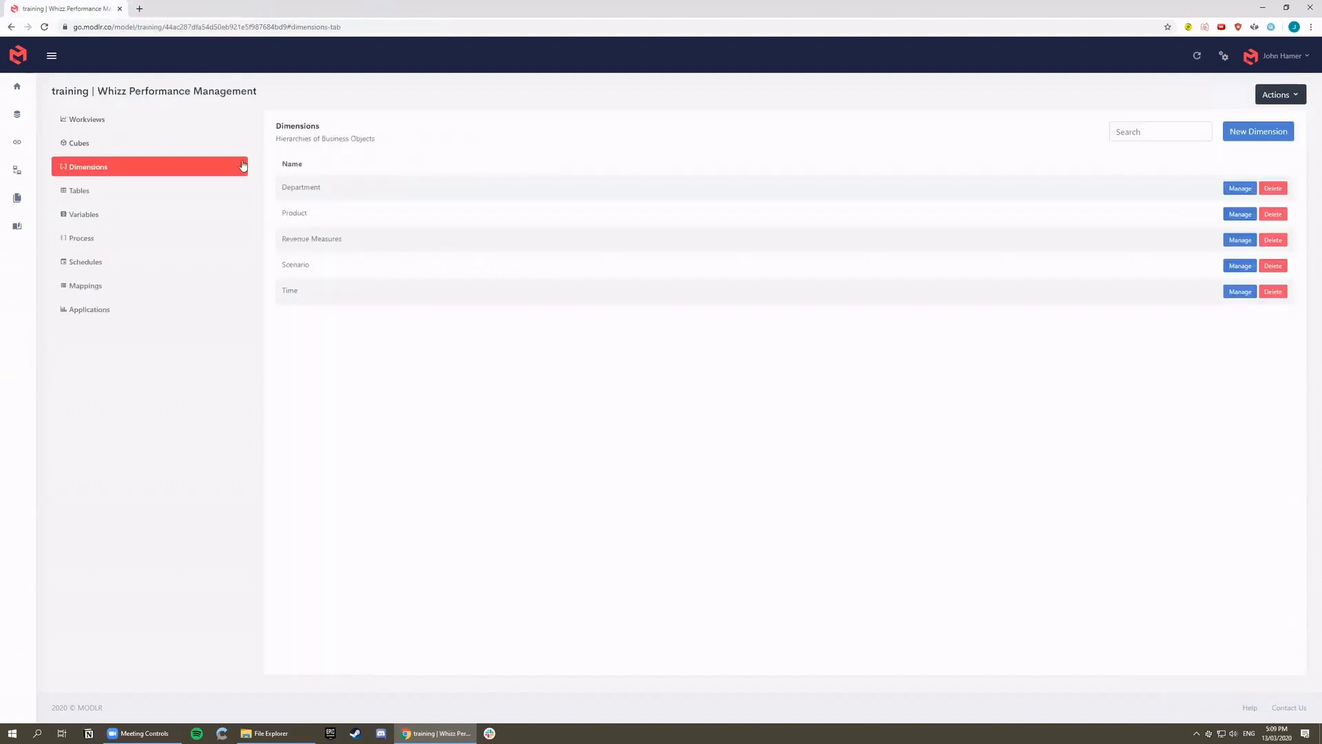
{"action": "left_click", "coordinate": [331, 240]}
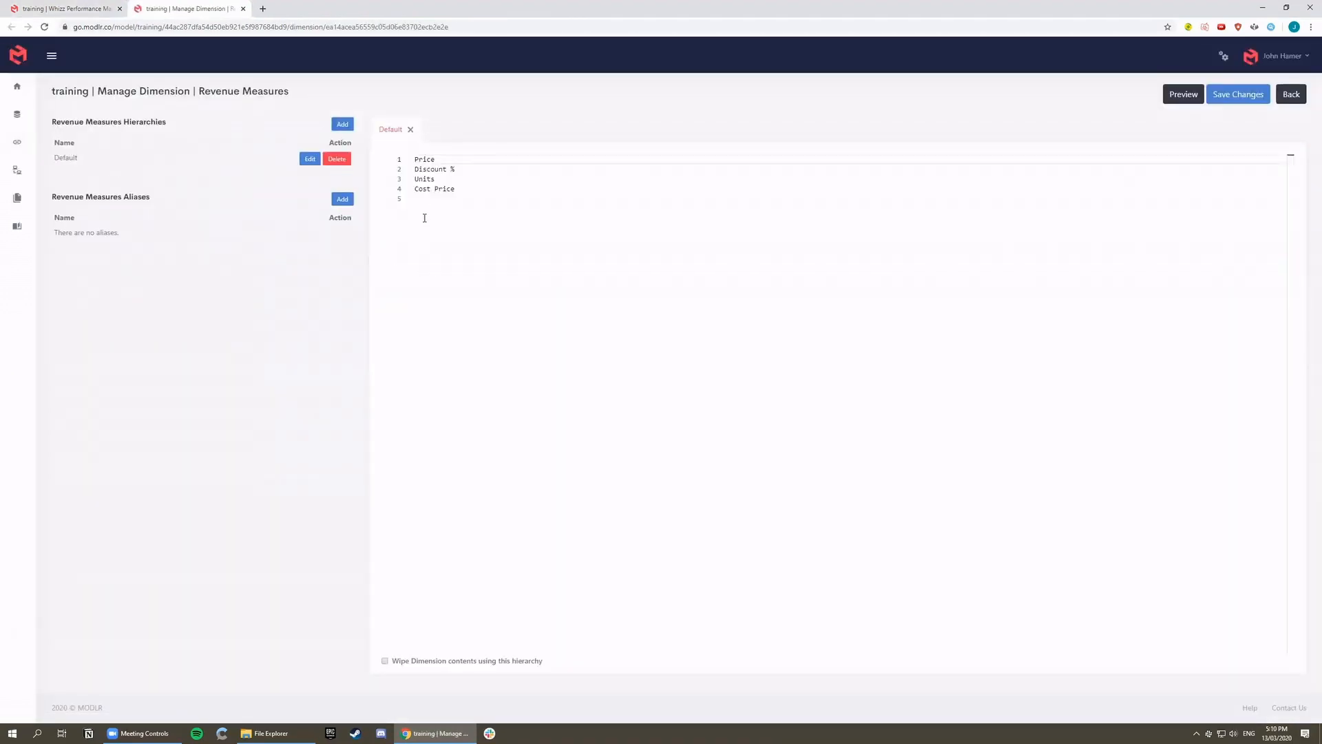
{"action": "type", "text": "Pr"}
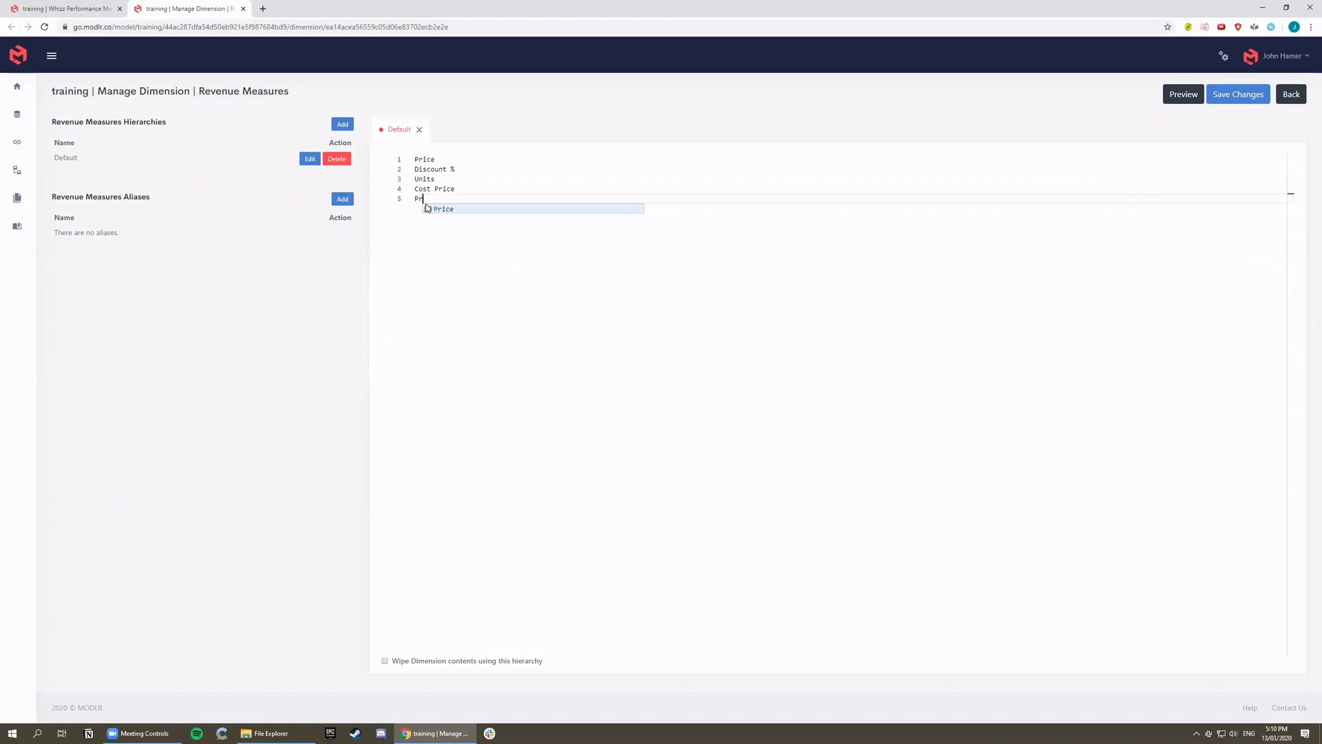
{"action": "type", "text": "ice Ove"}
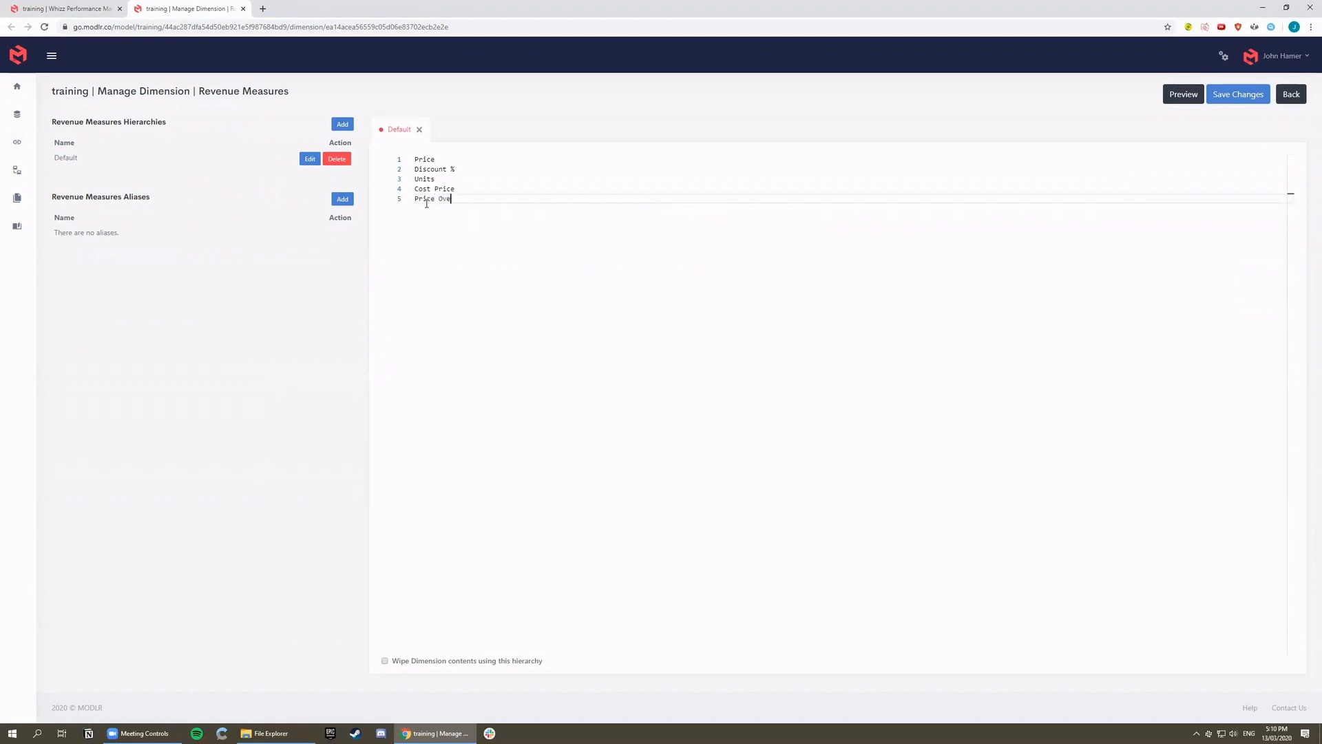
{"action": "type", "text": "rride"}
{"action": "key", "text": "Return"}
{"action": "type", "text": "Co"}
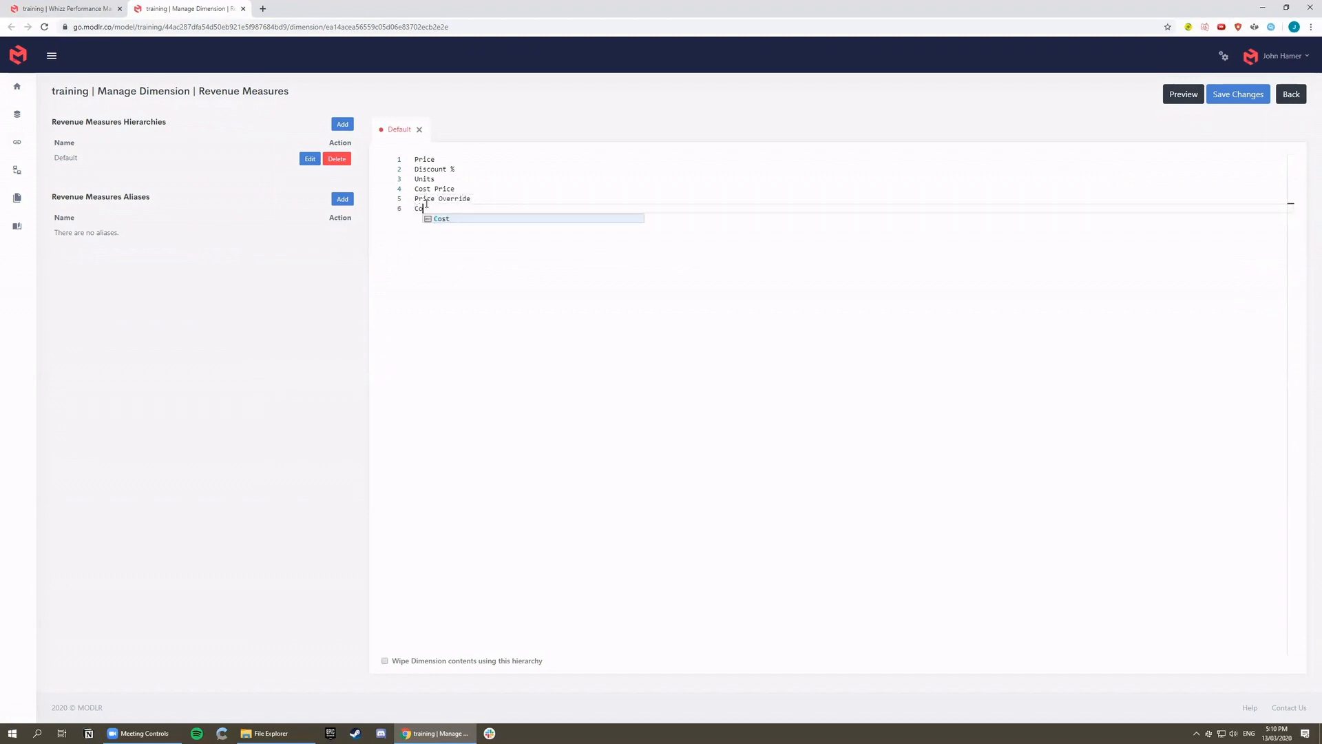
{"action": "type", "text": "st Price"}
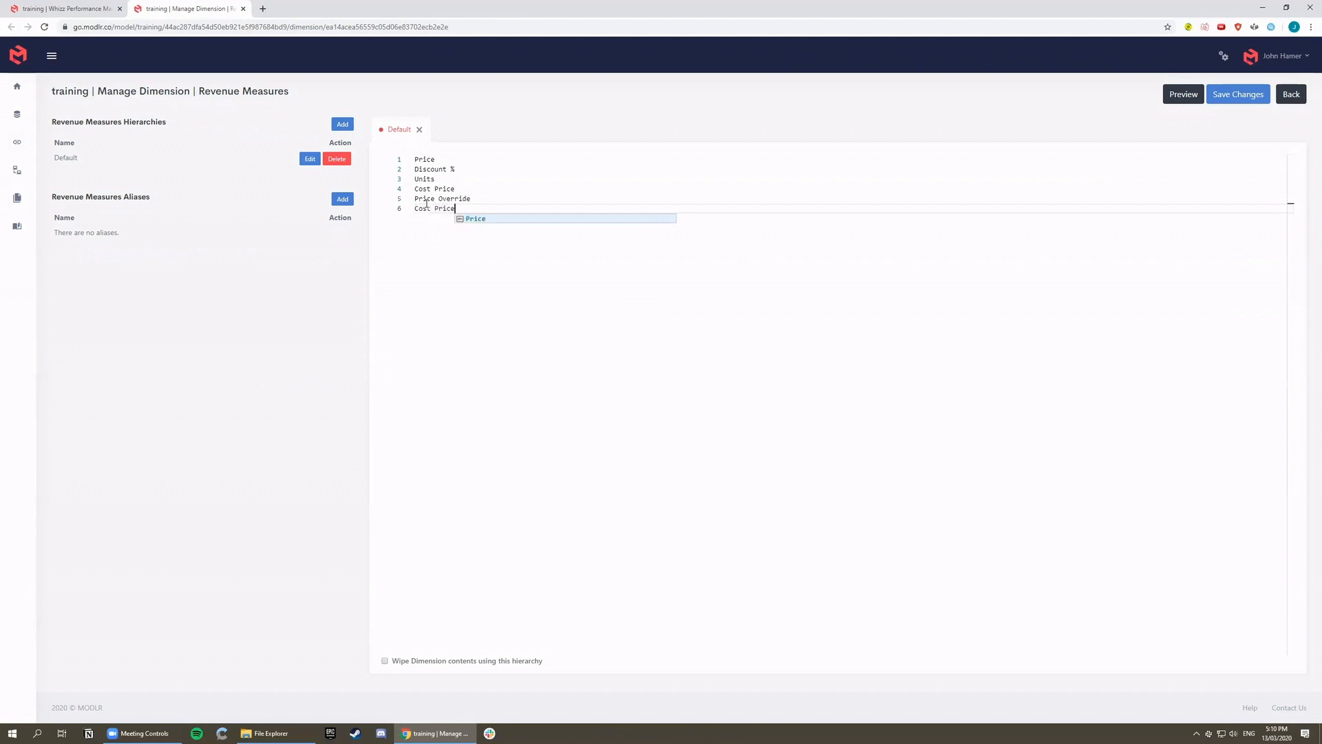
{"action": "type", "text": " Override"}
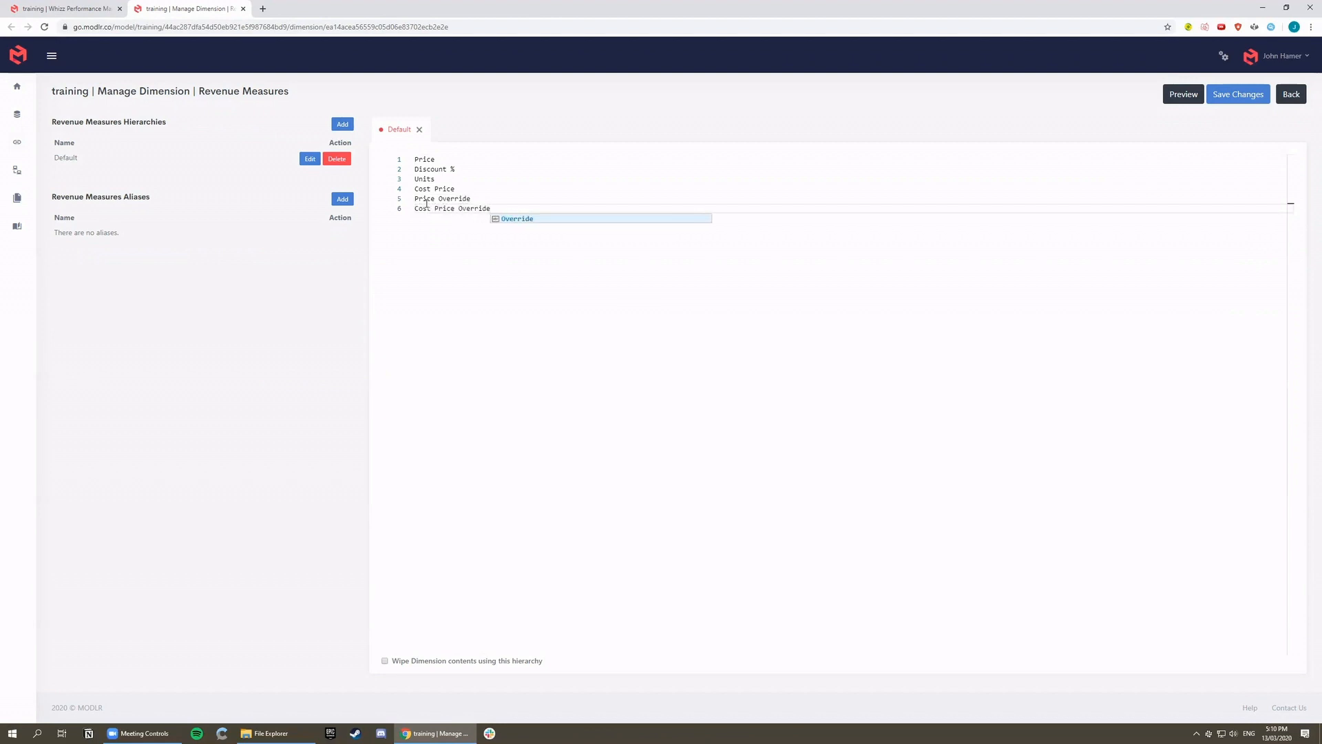
{"action": "key", "text": "Escape"}
Step: Append Price (post Discount), Sales, Cost, Margin and Margin % to the Revenue Measures hierarchy, then save and close the dimension
{"action": "type", "text": "Price (post Discount"}
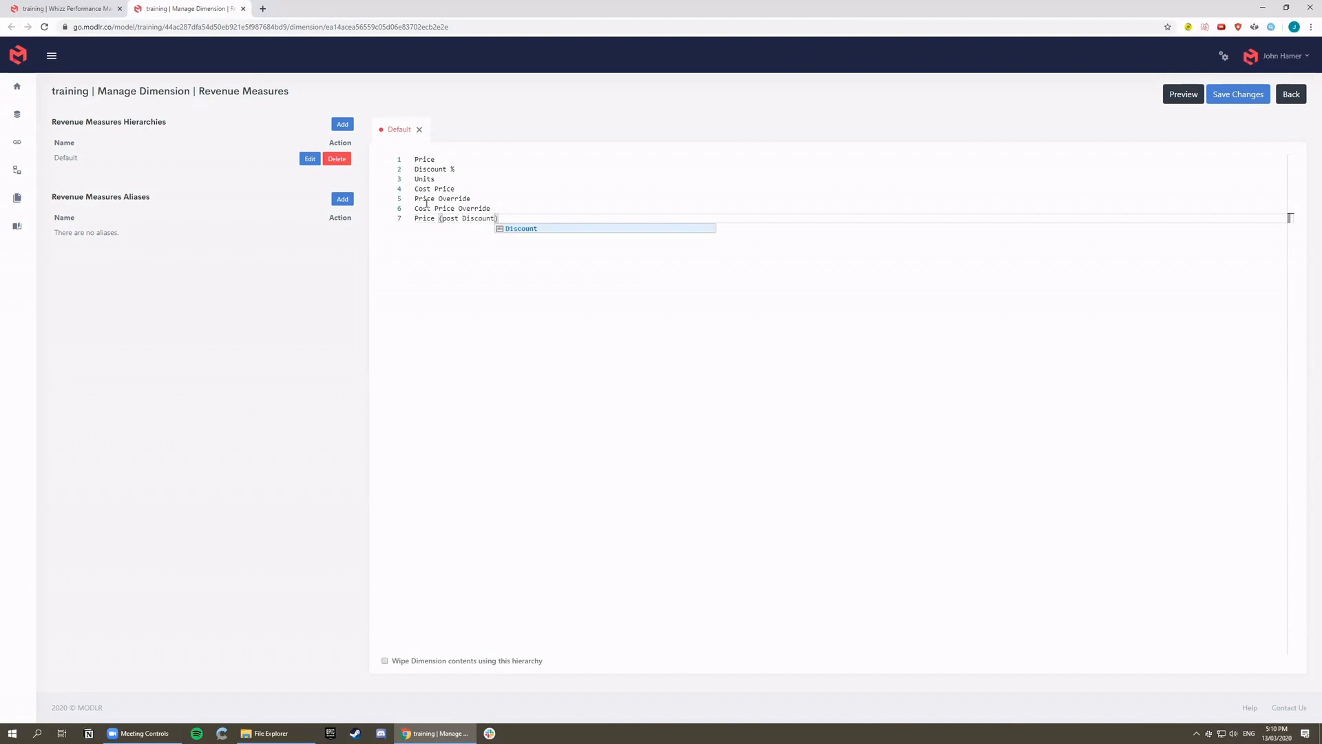
{"action": "left_click", "coordinate": [513, 218]}
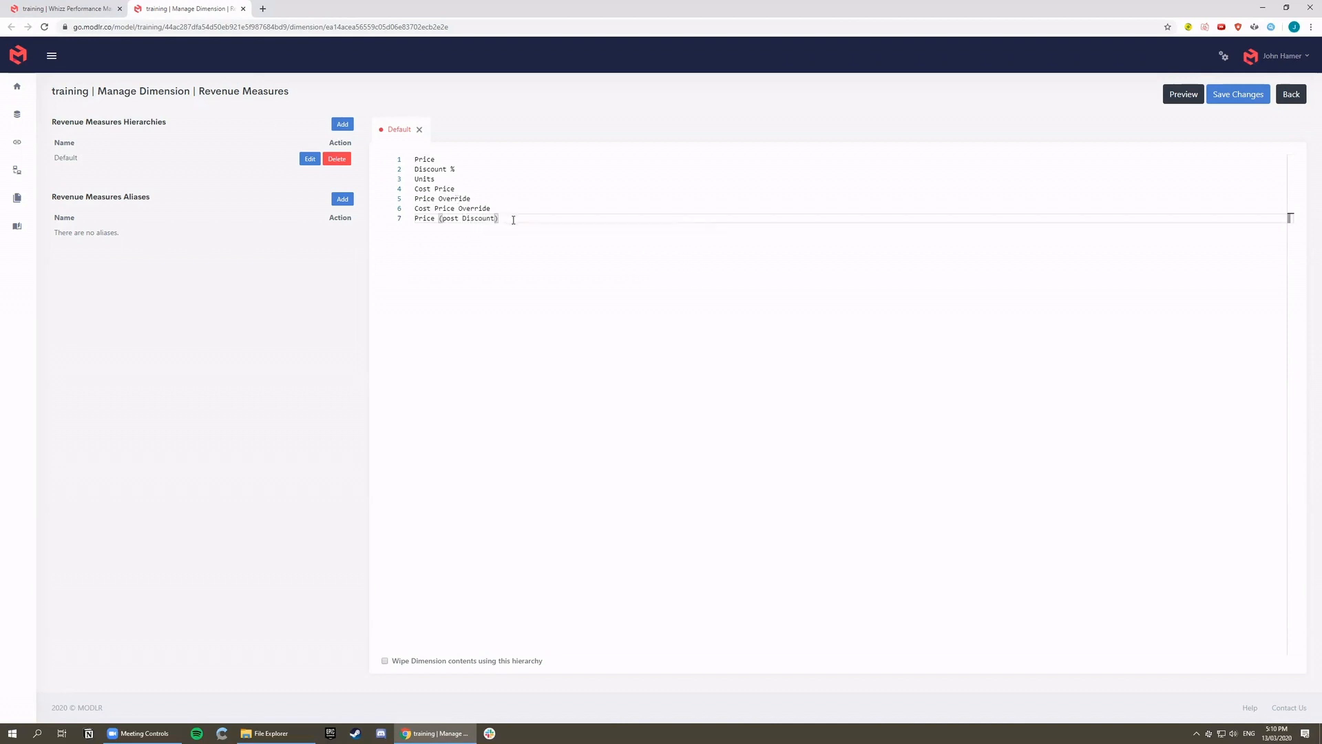
{"action": "key", "text": "Return"}
{"action": "type", "text": "Sales Cost"}
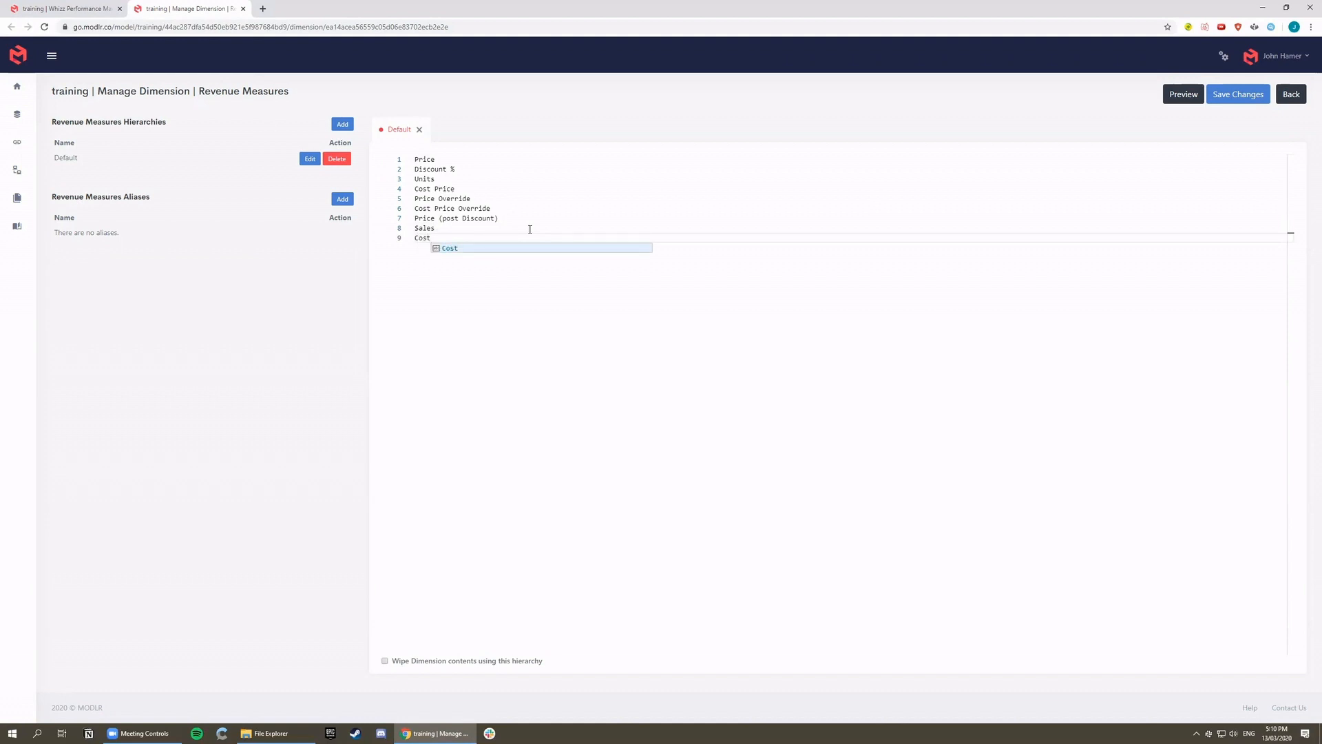
{"action": "key", "text": "Return"}
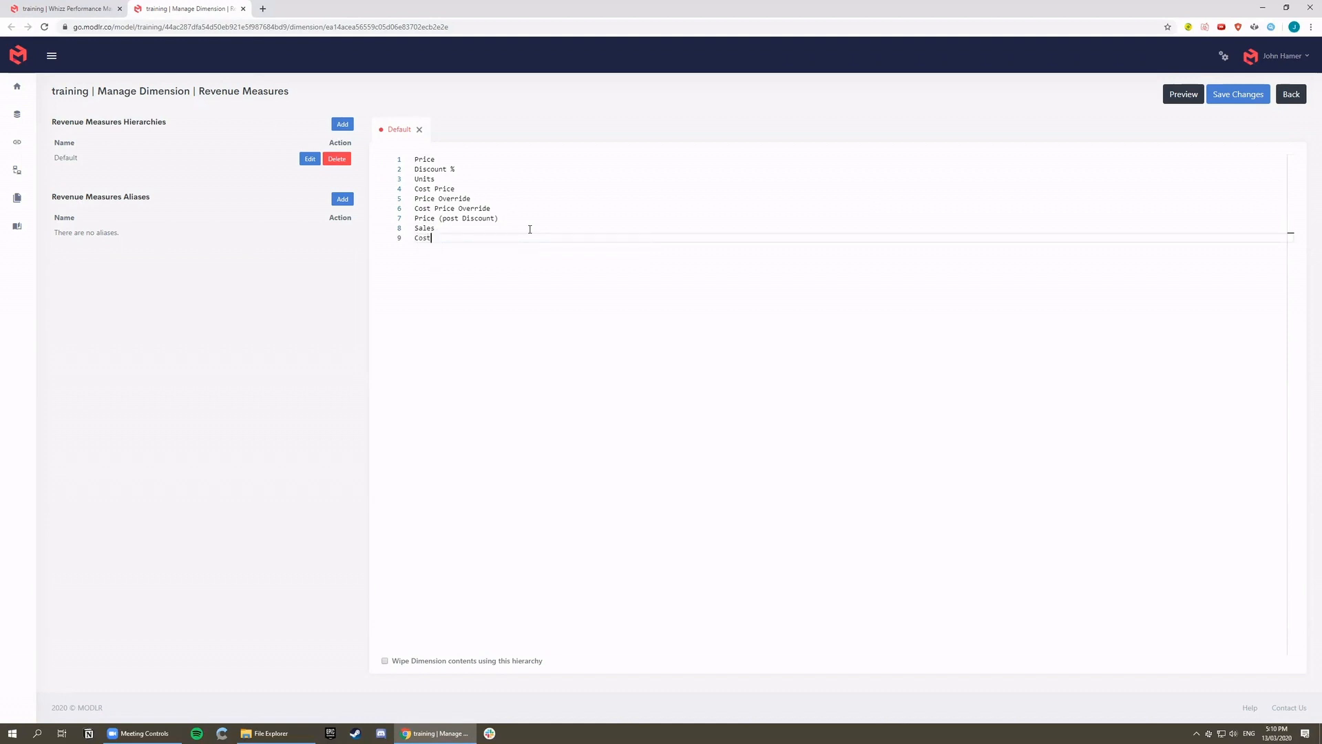
{"action": "type", "text": "MargMargin"}
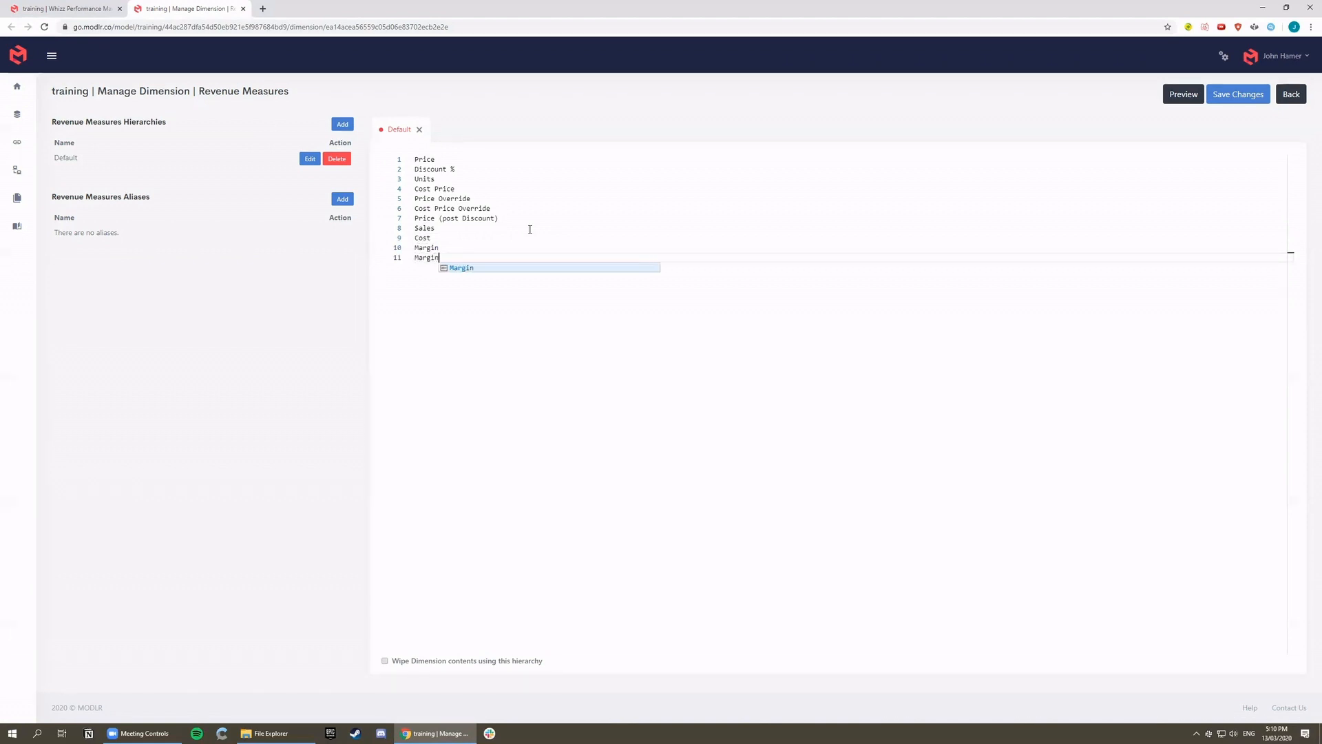
{"action": "key", "text": "Return"}
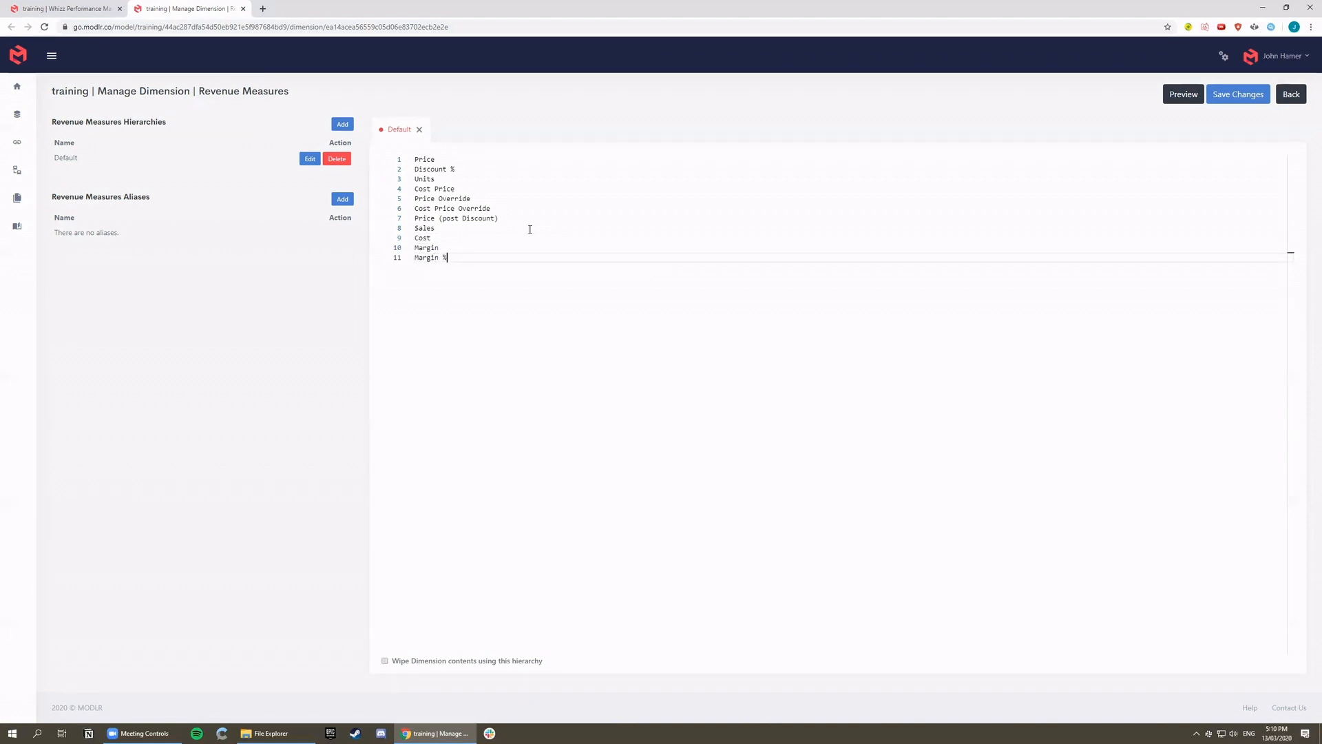
{"action": "left_click", "coordinate": [530, 246]}
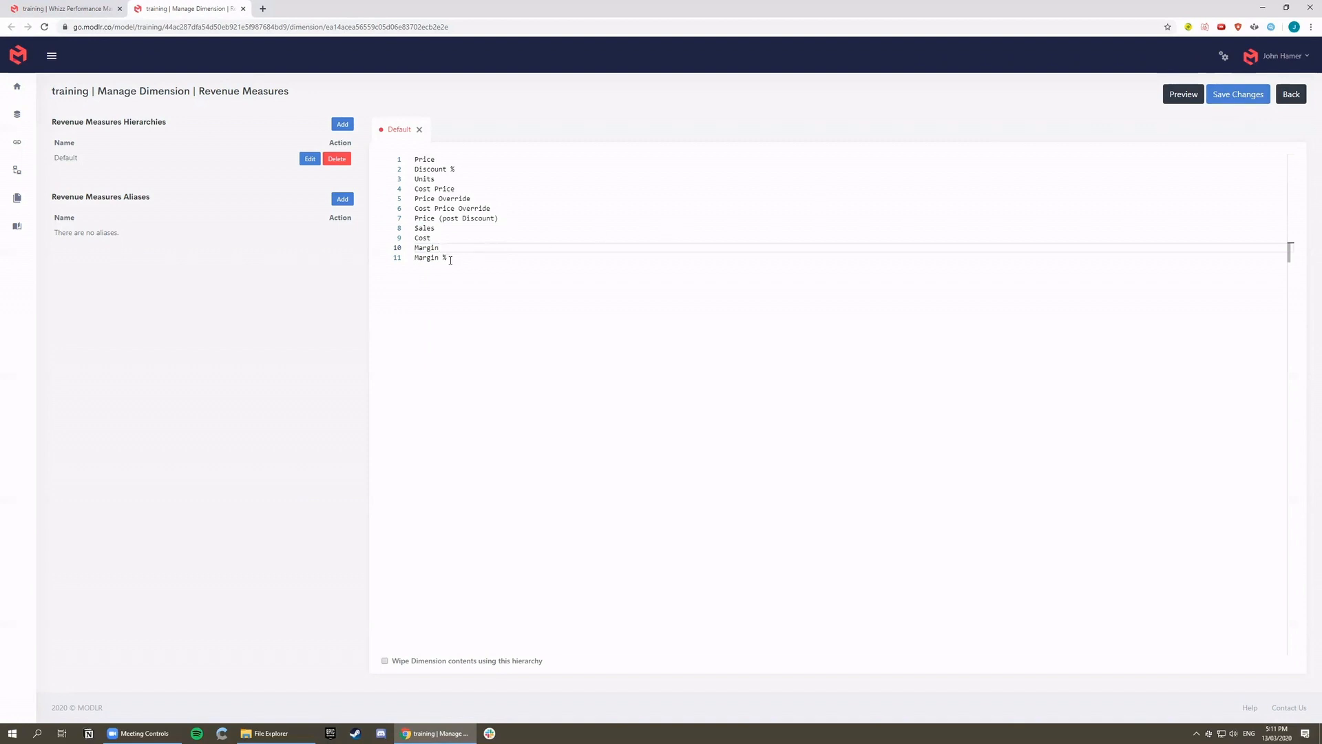
{"action": "left_click_drag", "start_coordinate": [455, 259], "coordinate": [414, 219]}
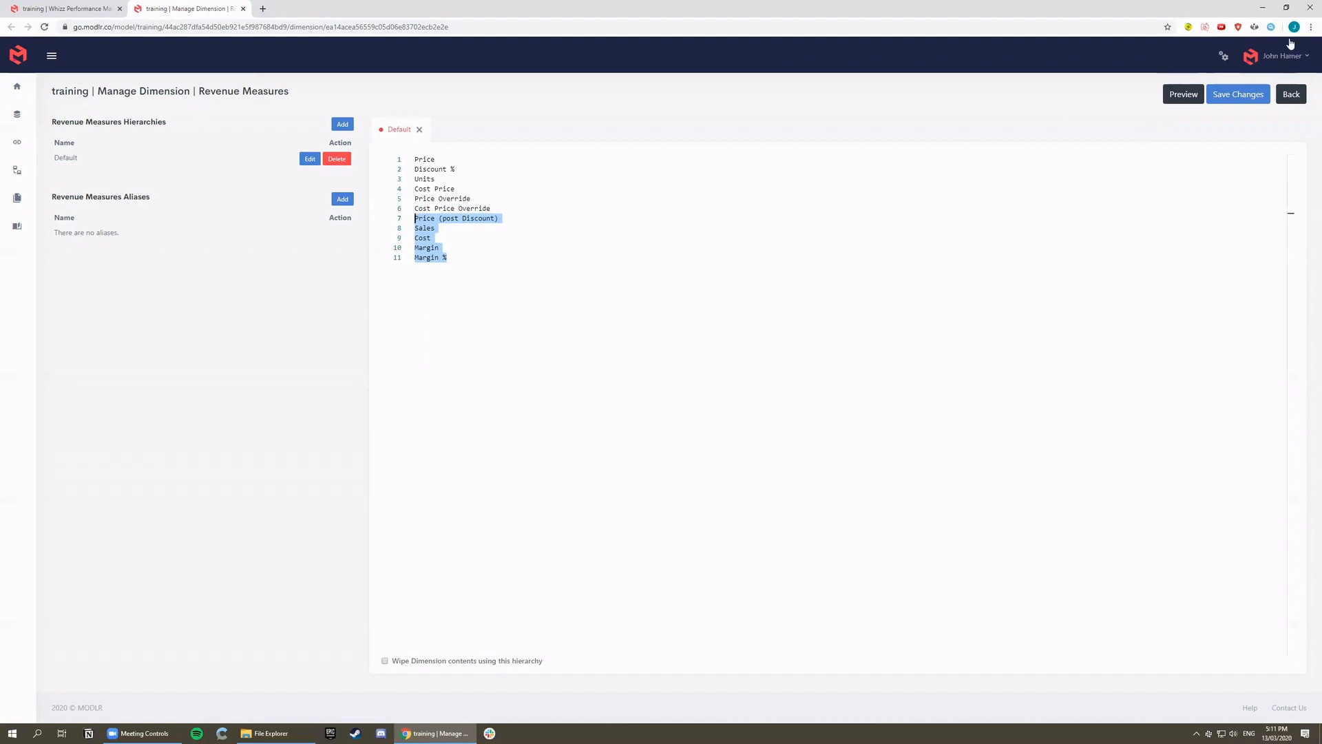
{"action": "left_click", "coordinate": [1238, 94]}
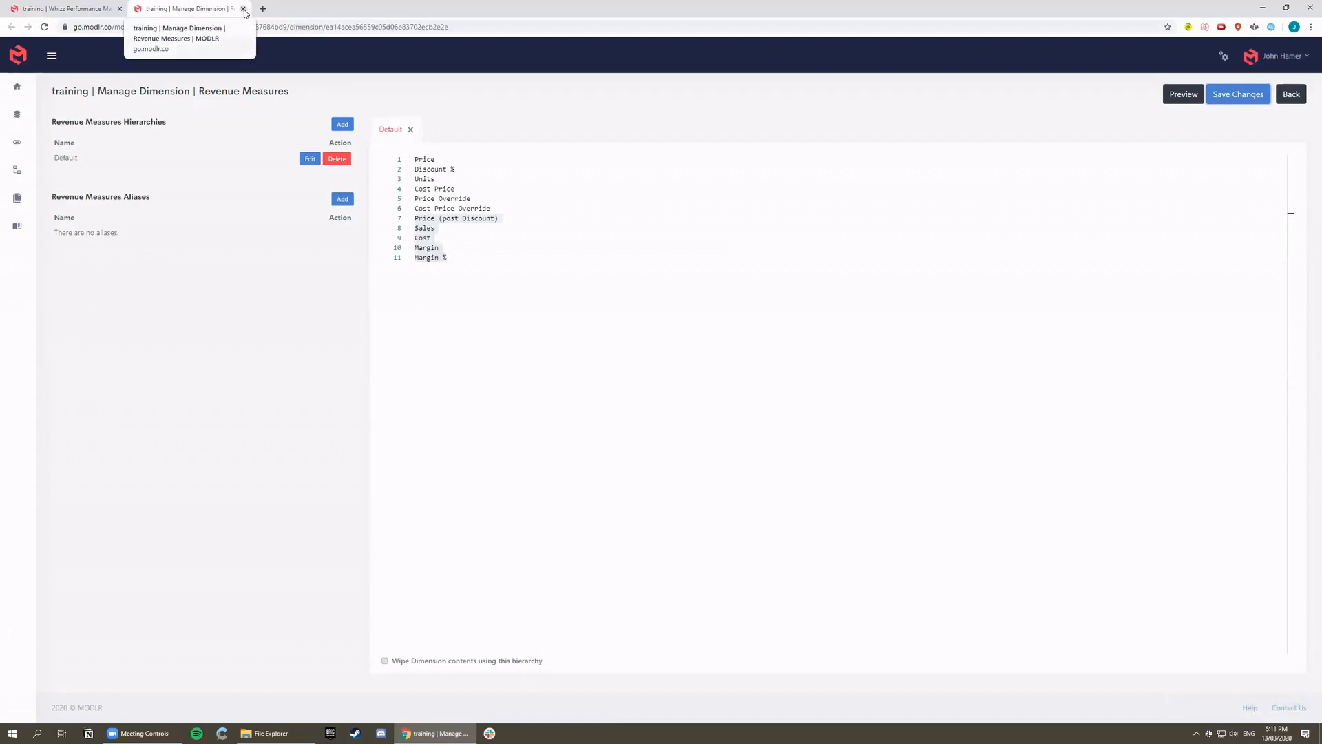
{"action": "left_click", "coordinate": [243, 9]}
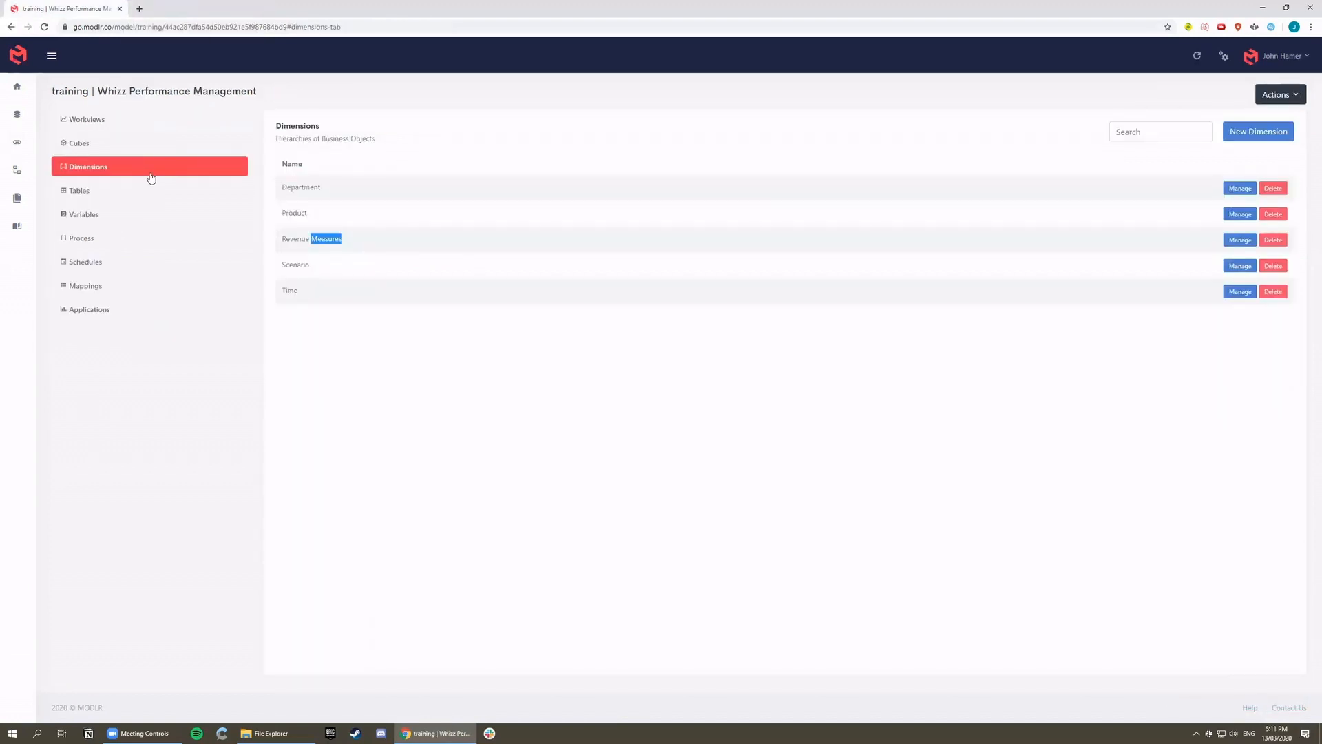
Step: Create a workview named Revenue Calculations on the existing Revenue cube
{"action": "left_click", "coordinate": [112, 123]}
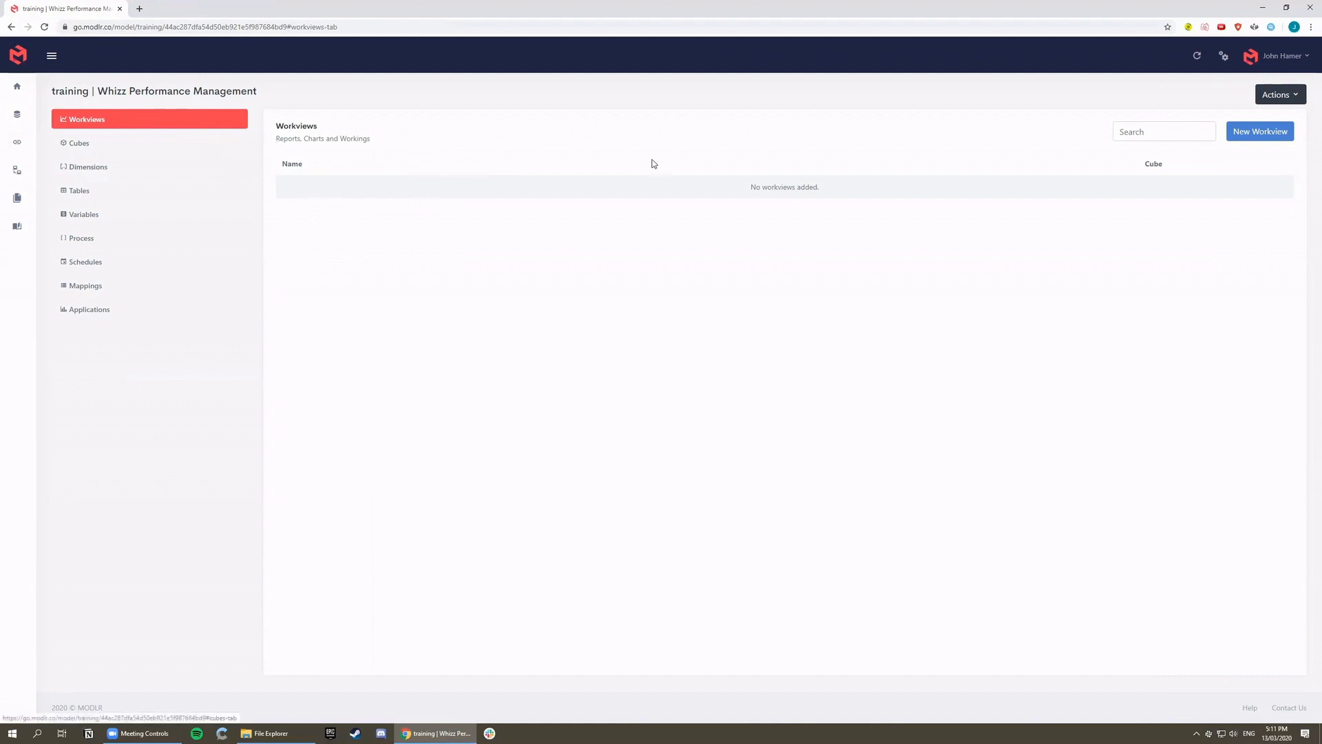
{"action": "left_click", "coordinate": [1288, 94]}
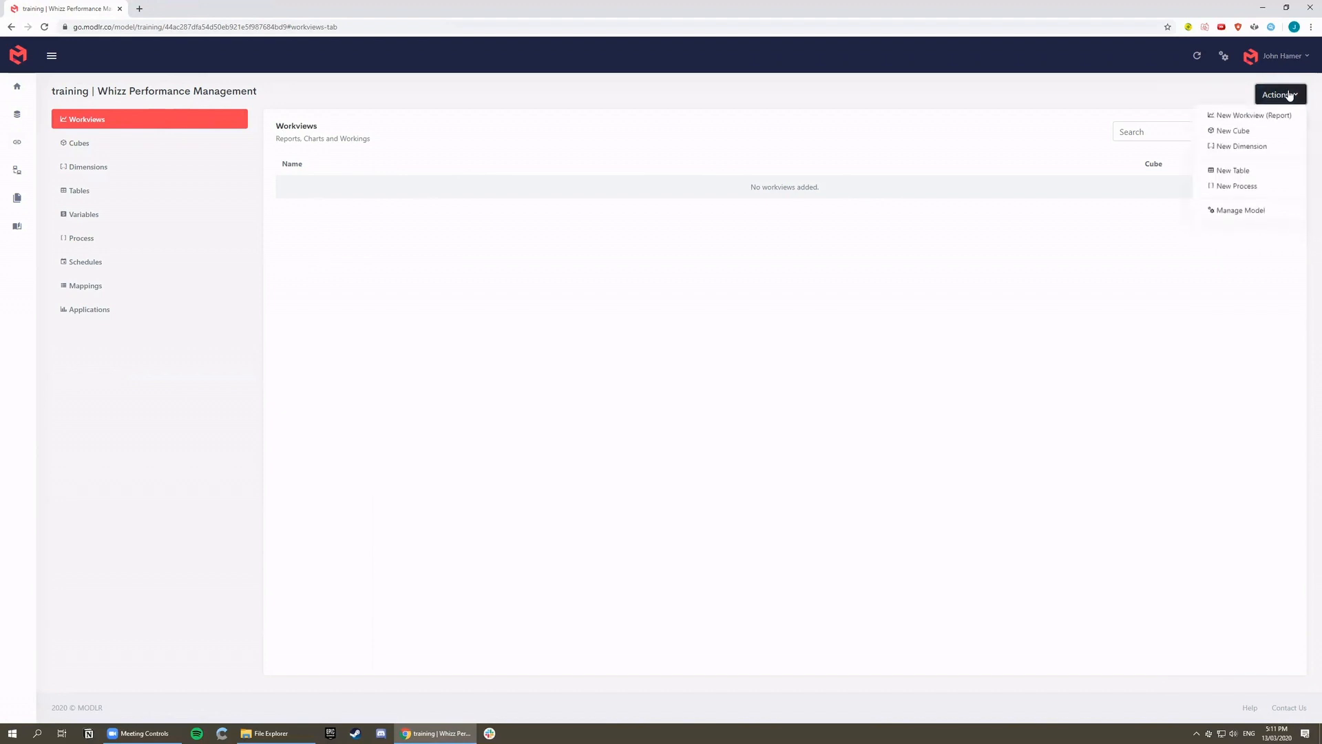
{"action": "left_click", "coordinate": [1248, 119]}
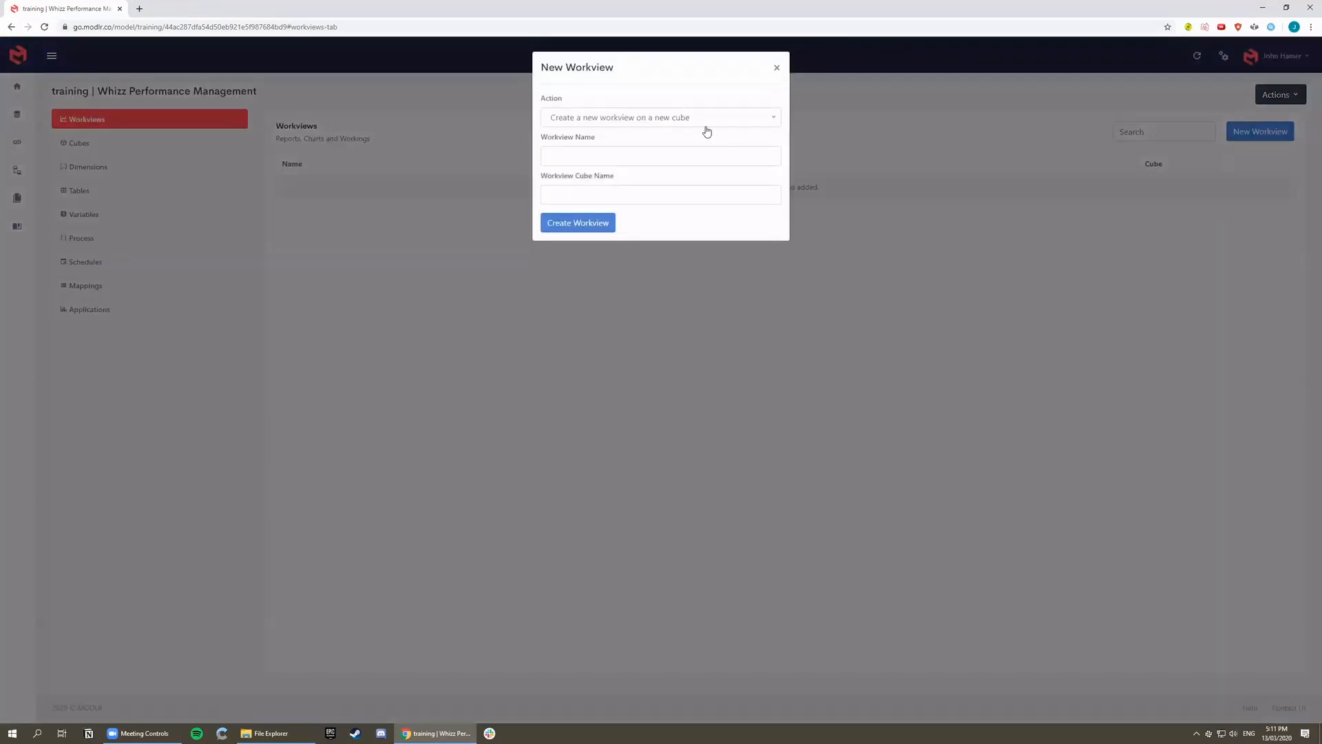
{"action": "left_click", "coordinate": [688, 123]}
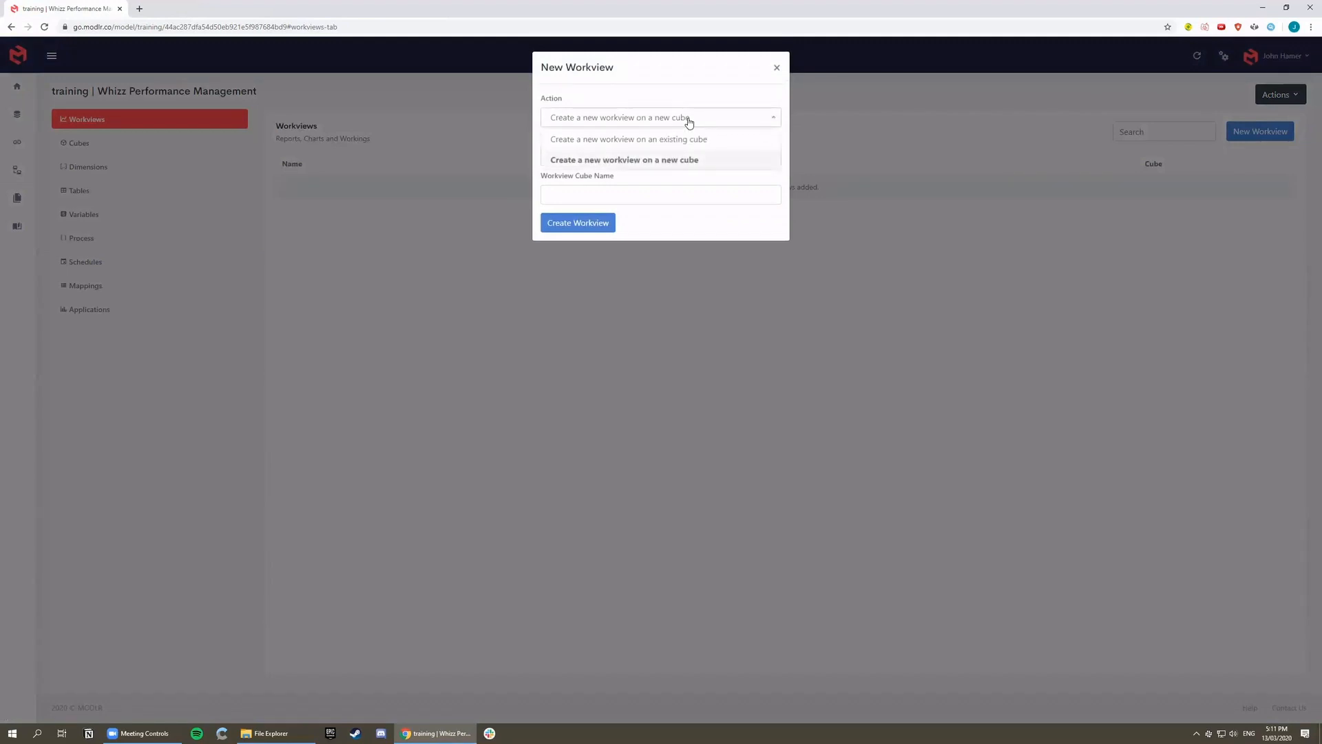
{"action": "left_click", "coordinate": [683, 141]}
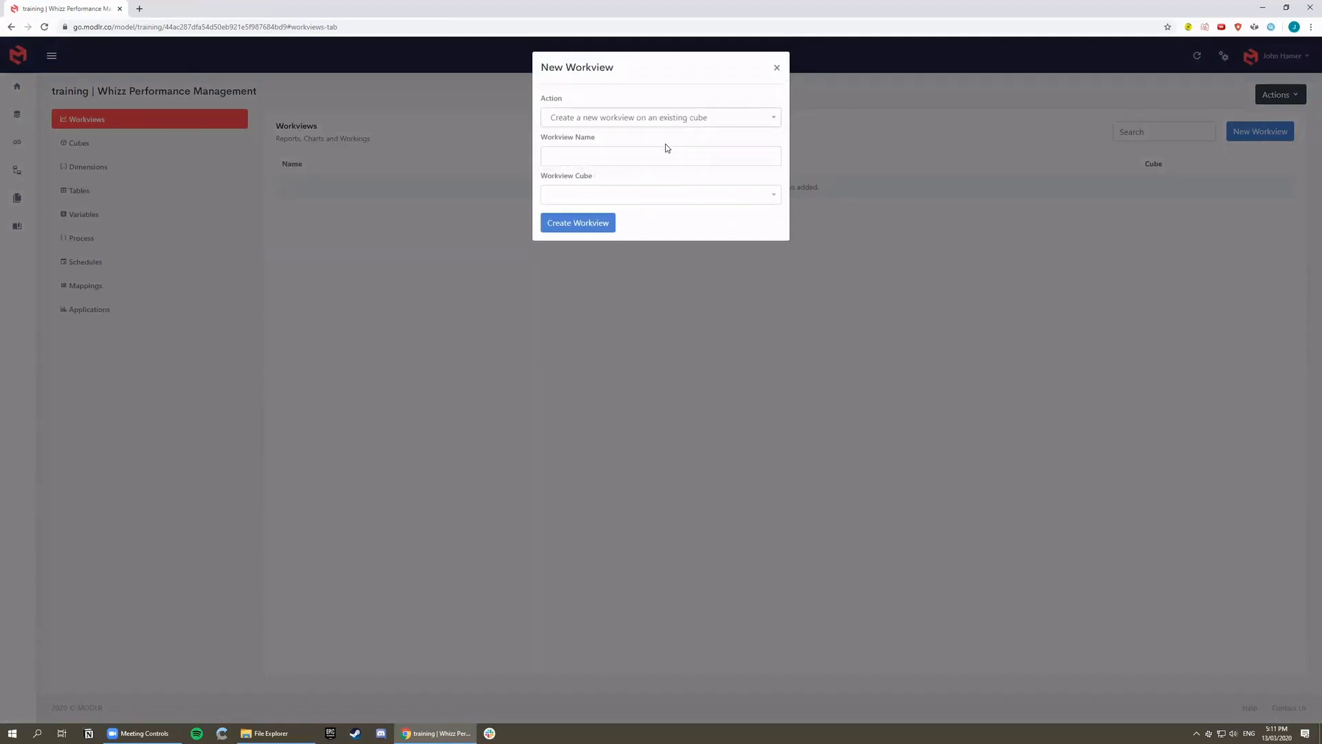
{"action": "left_click", "coordinate": [623, 157]}
{"action": "type", "text": "Revenue Calculations"}
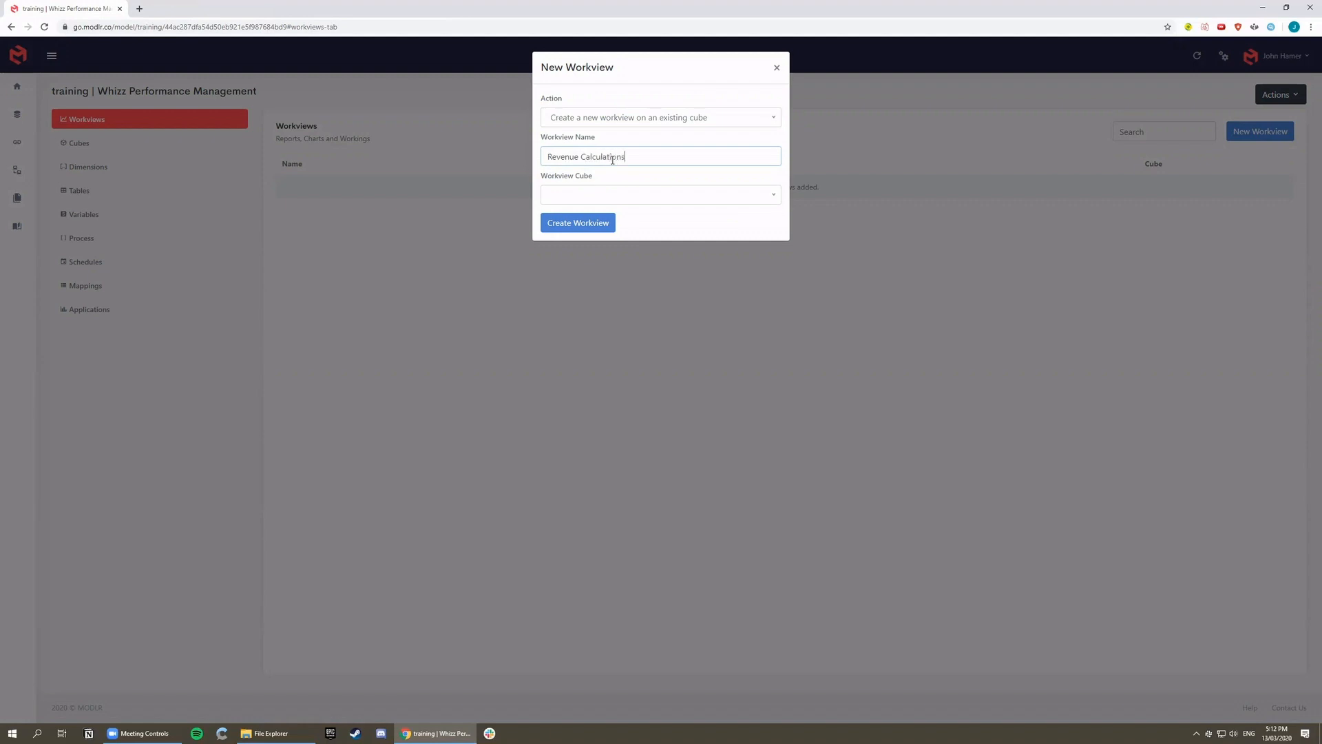
{"action": "left_click", "coordinate": [594, 196]}
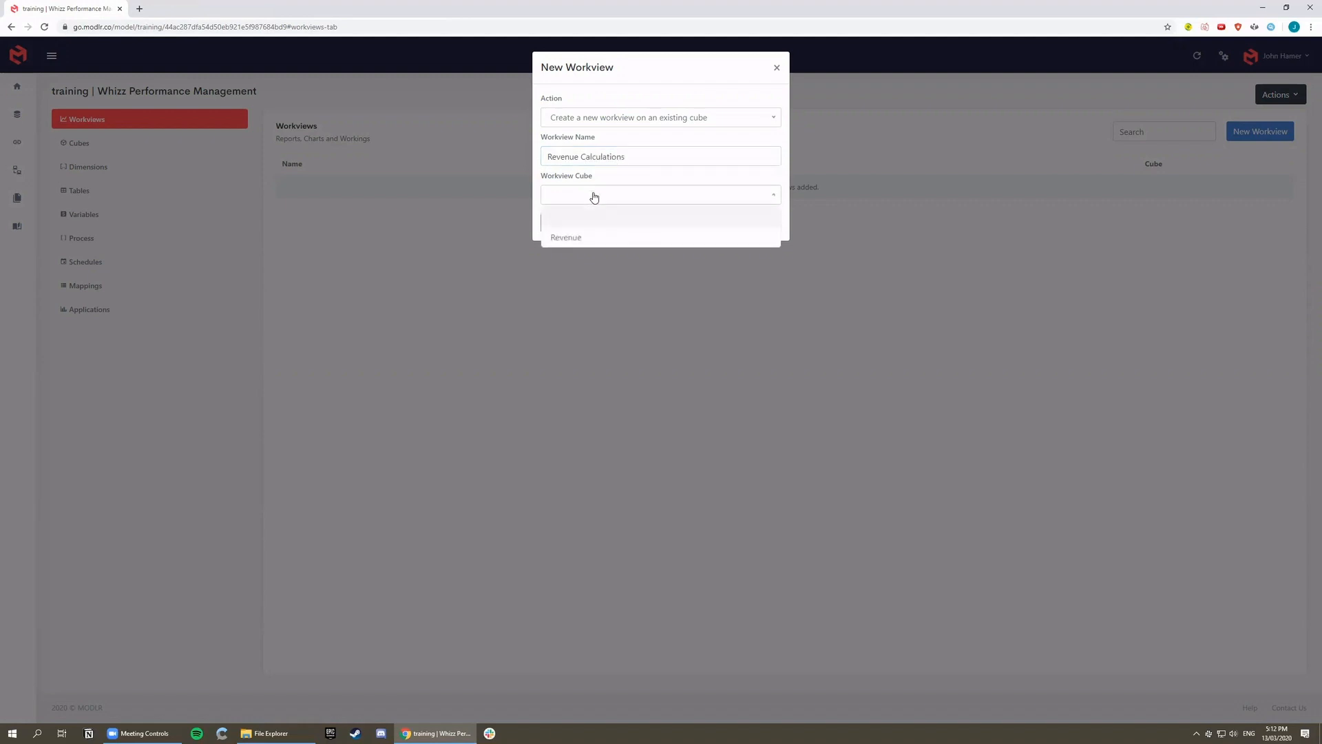
{"action": "left_click", "coordinate": [574, 239]}
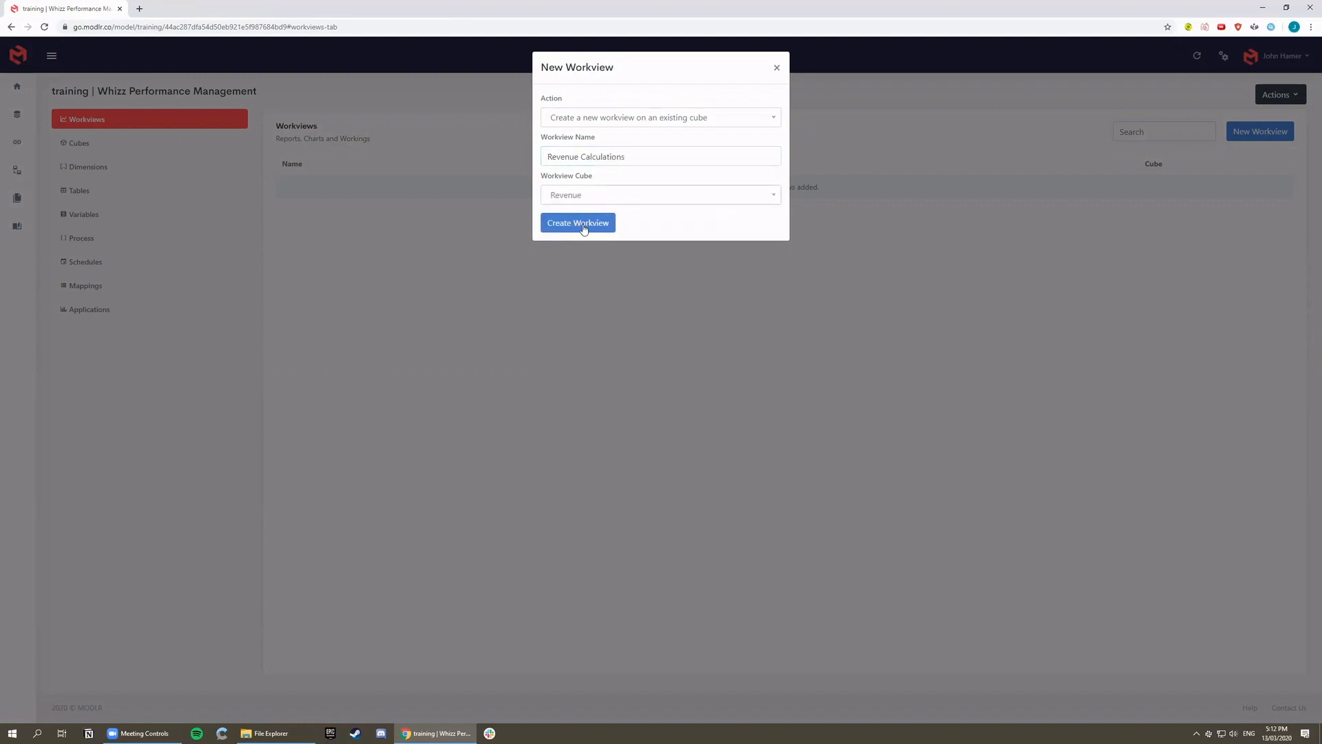
{"action": "left_click", "coordinate": [583, 224]}
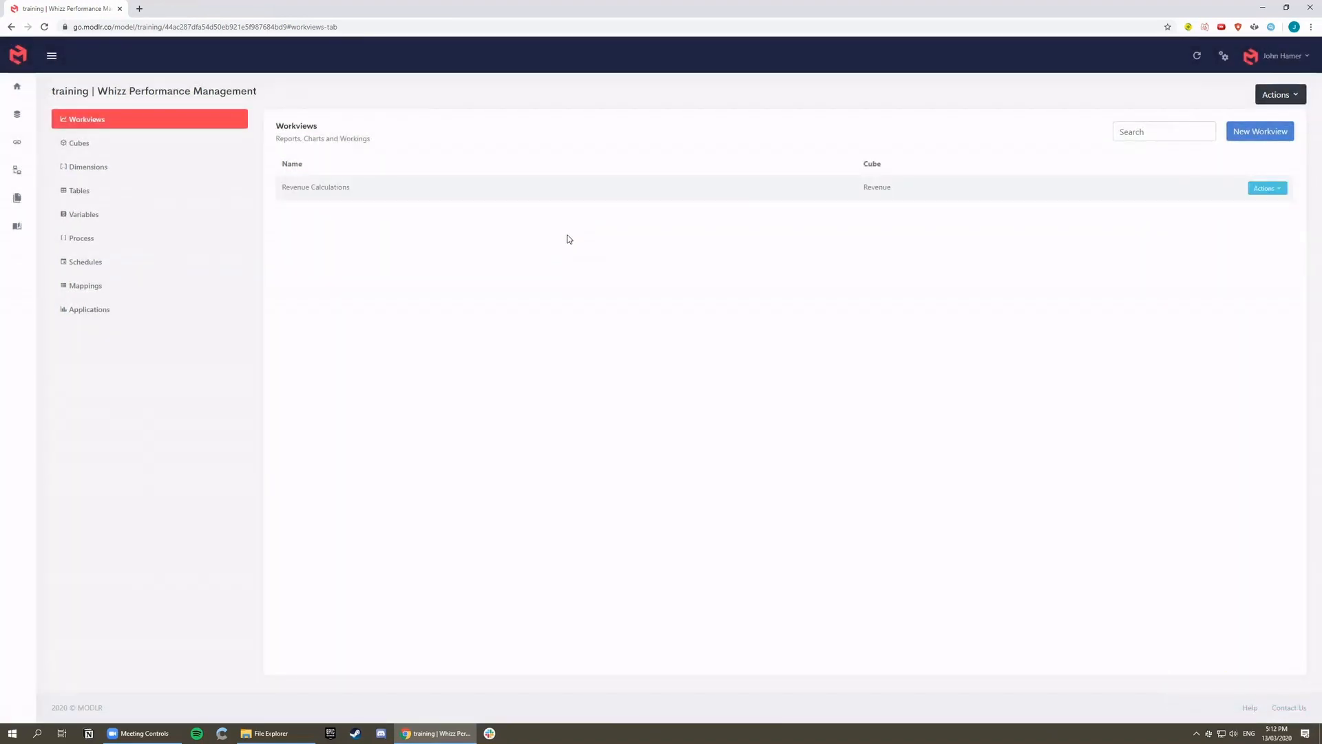
Step: Open the Revenue Calculations workview and arrange Revenue Measures on rows, Time on columns and Department as a selectable dimension
{"action": "left_click", "coordinate": [332, 190]}
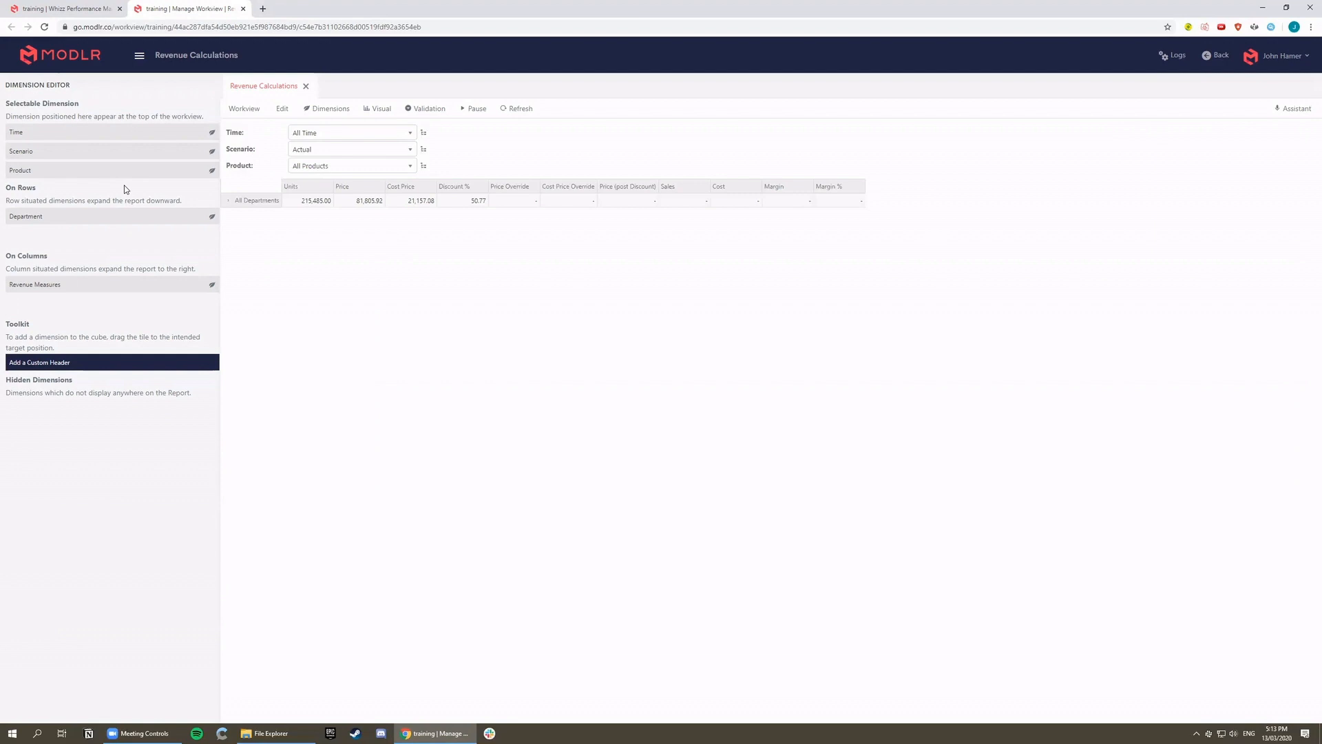
{"action": "left_click_drag", "start_coordinate": [85, 285], "coordinate": [86, 216]}
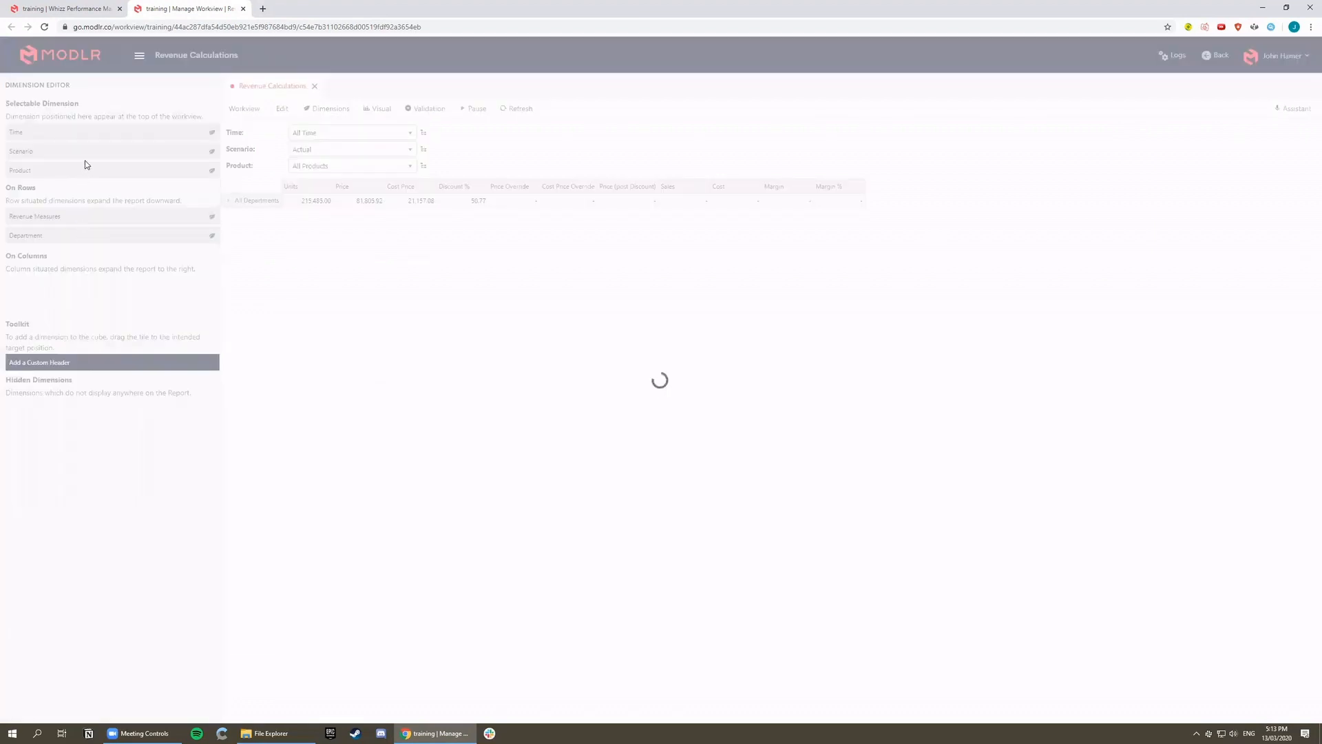
{"action": "left_click_drag", "start_coordinate": [100, 134], "coordinate": [95, 276]}
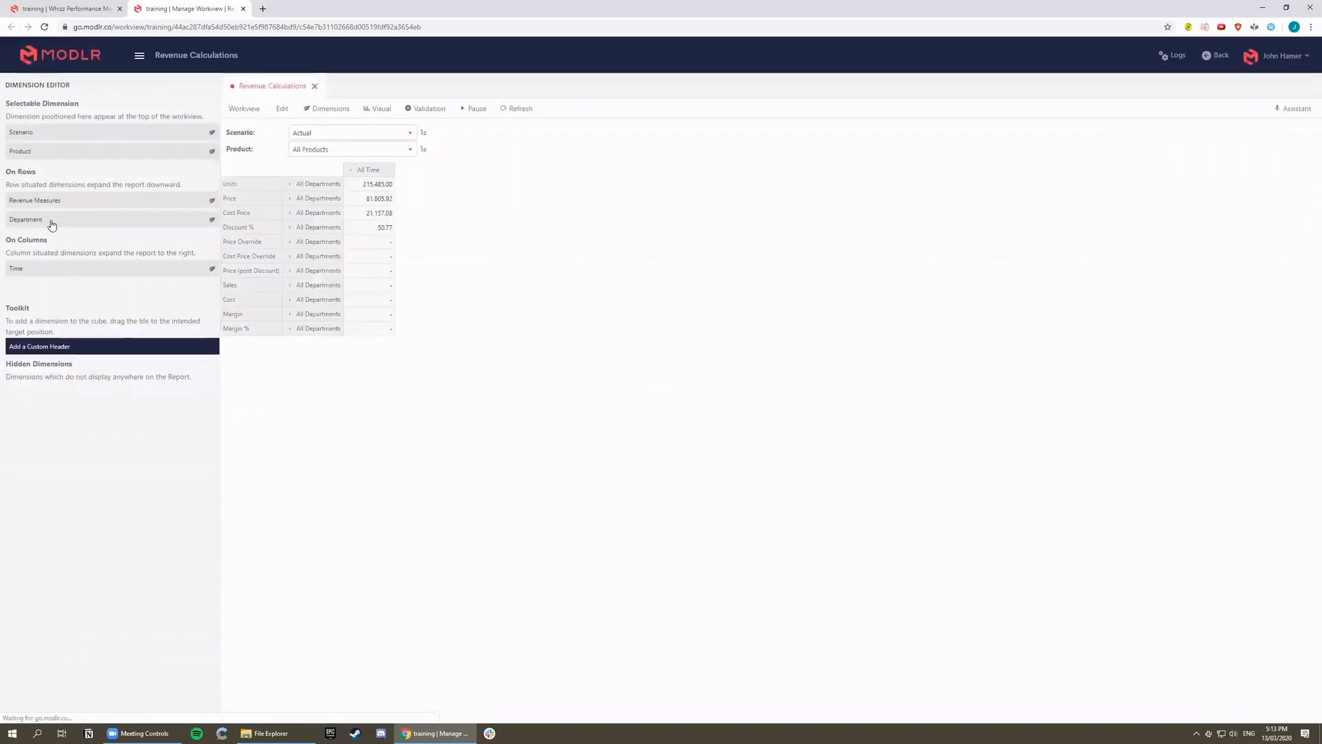
{"action": "left_click_drag", "start_coordinate": [49, 224], "coordinate": [51, 151]}
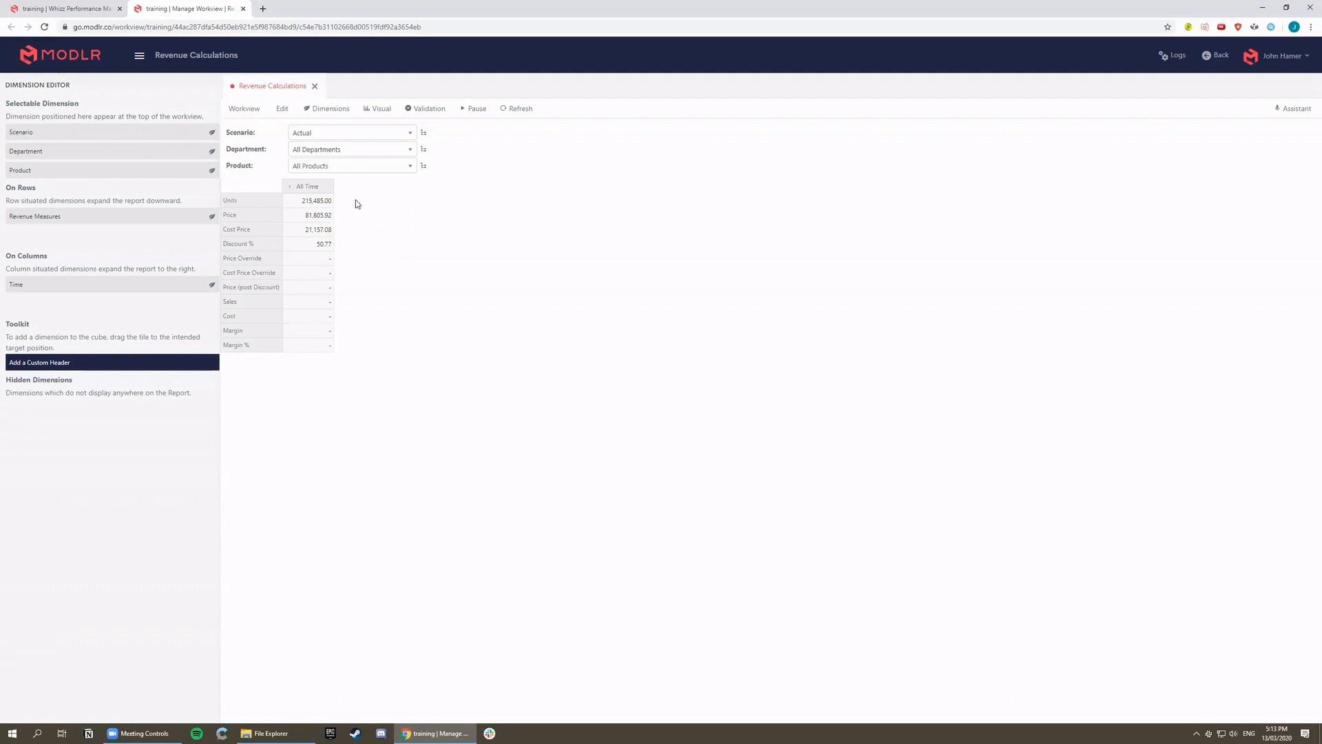
Step: Replace the Enable Drill Down instruction of the Time column set with Expand All and save the set
{"action": "left_click", "coordinate": [317, 187]}
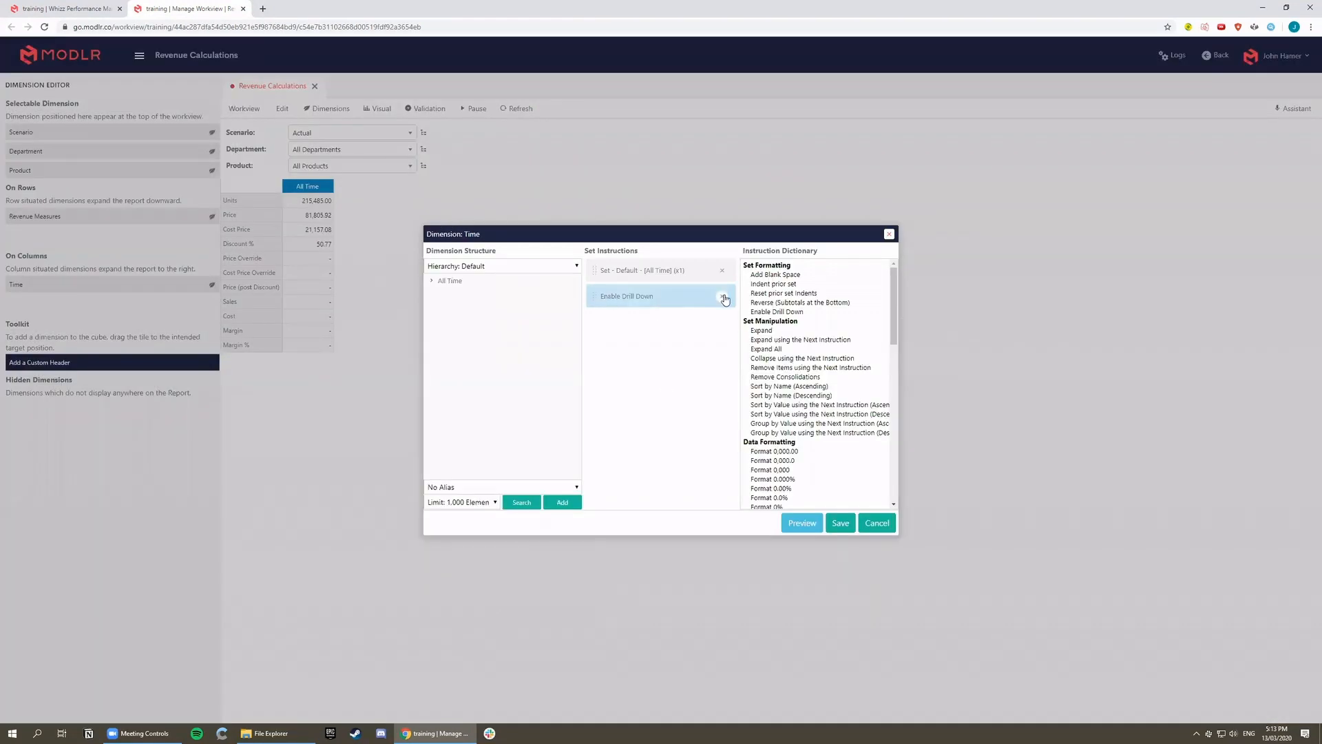
{"action": "left_click", "coordinate": [723, 297]}
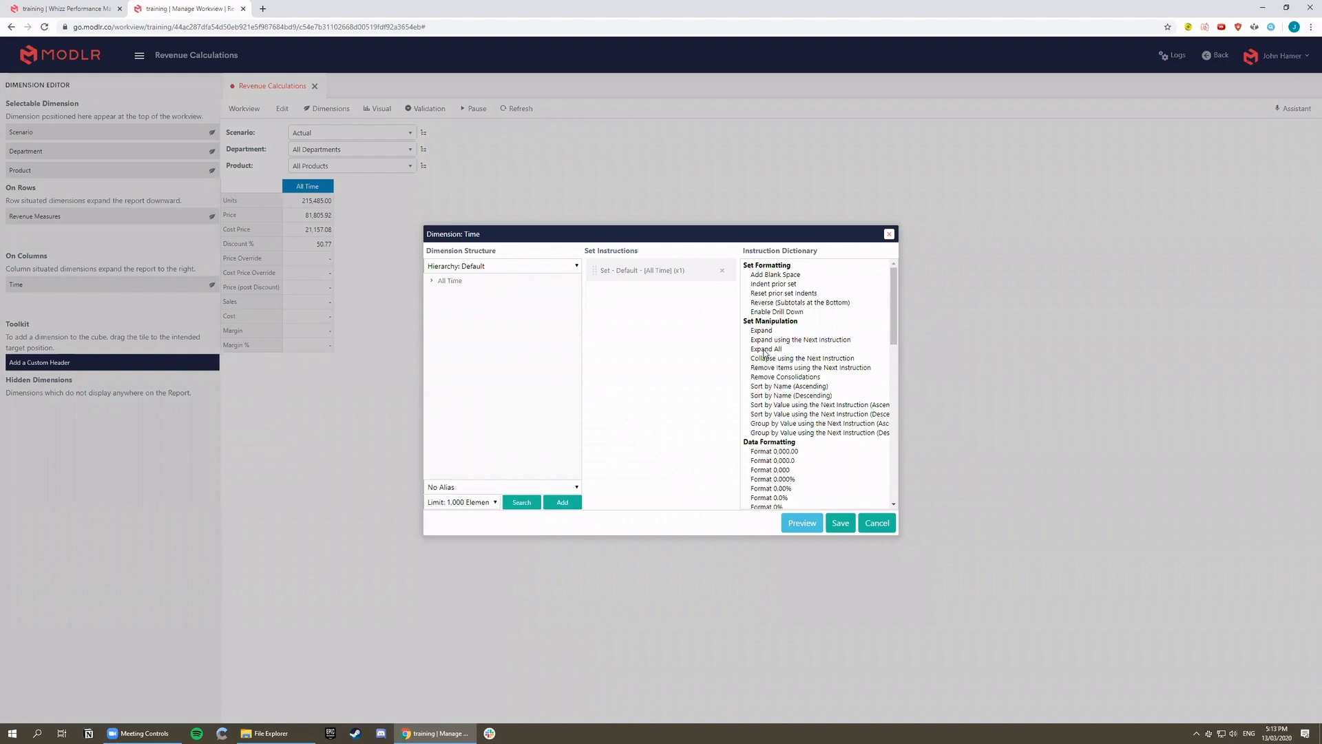
{"action": "double_click", "coordinate": [764, 349]}
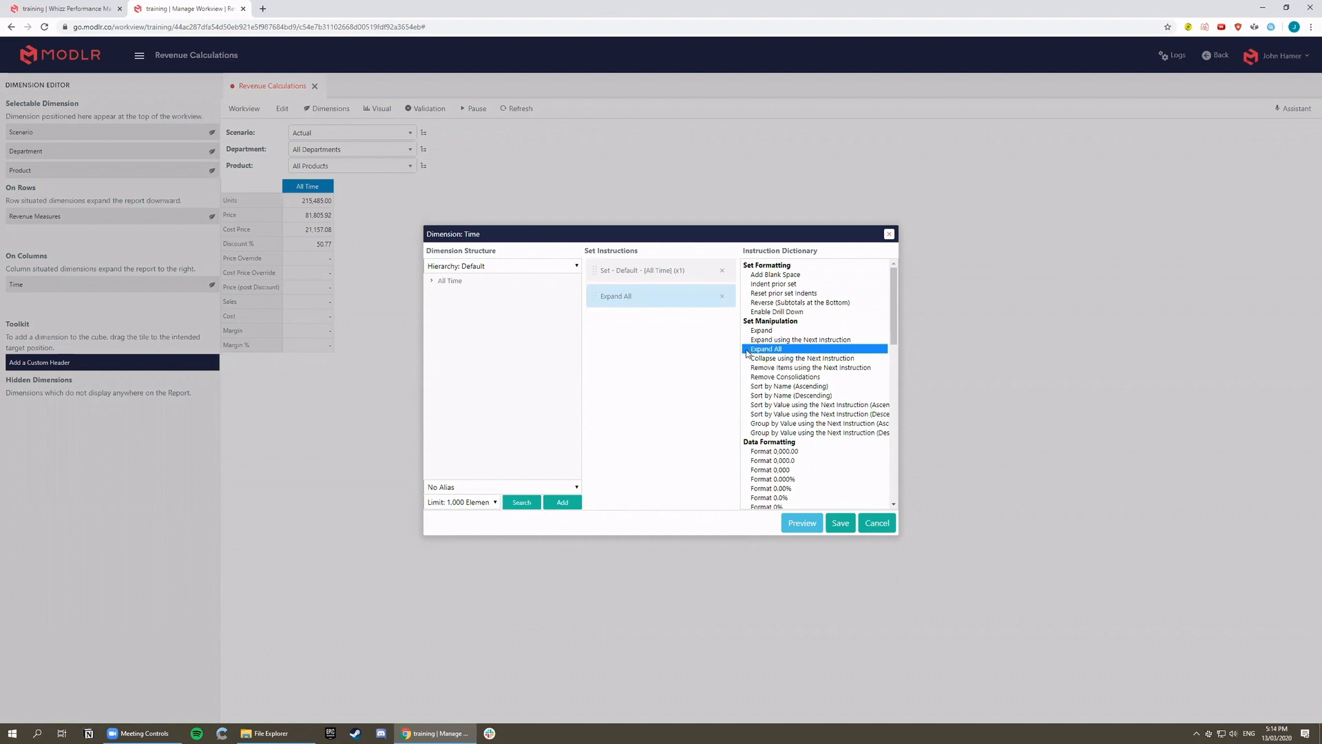
{"action": "left_click", "coordinate": [839, 524]}
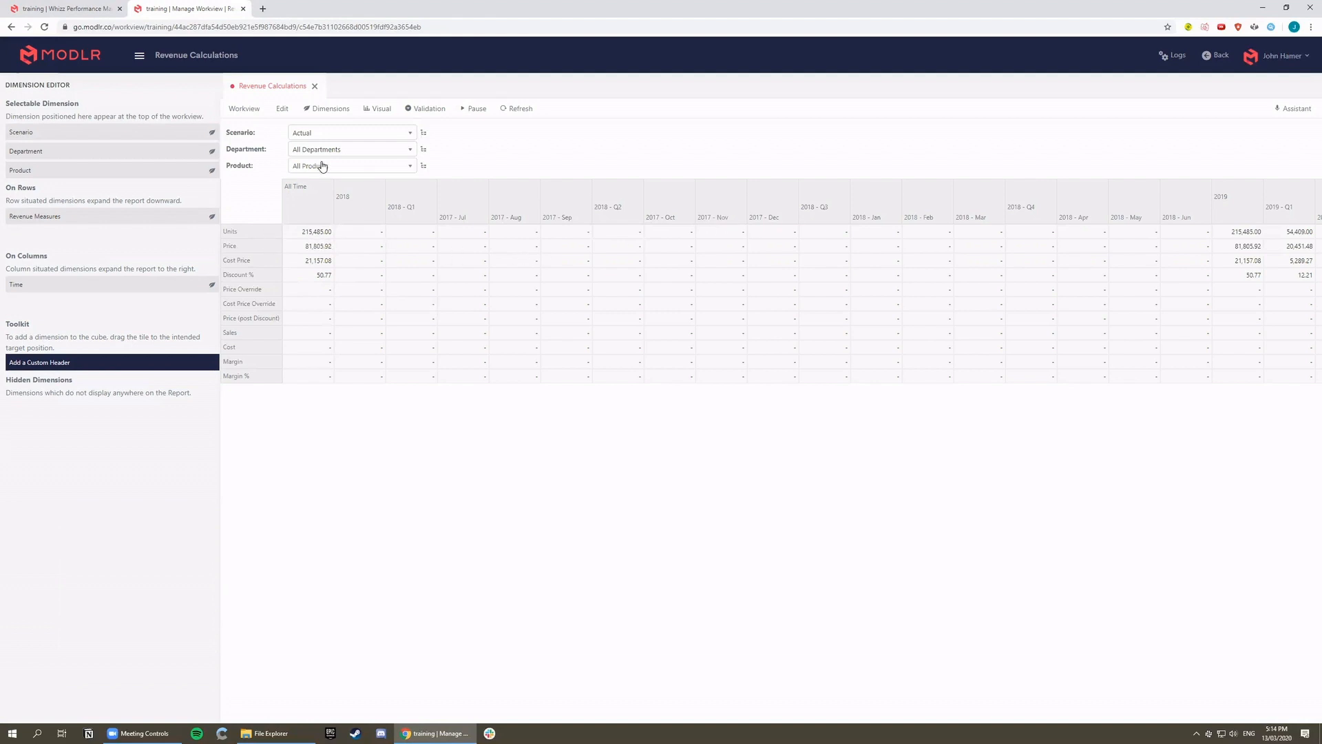
Step: Replace Enable Drill Down in the Product set with Expand All, place it before Show Alias: Name, and save the set
{"action": "left_click", "coordinate": [424, 166]}
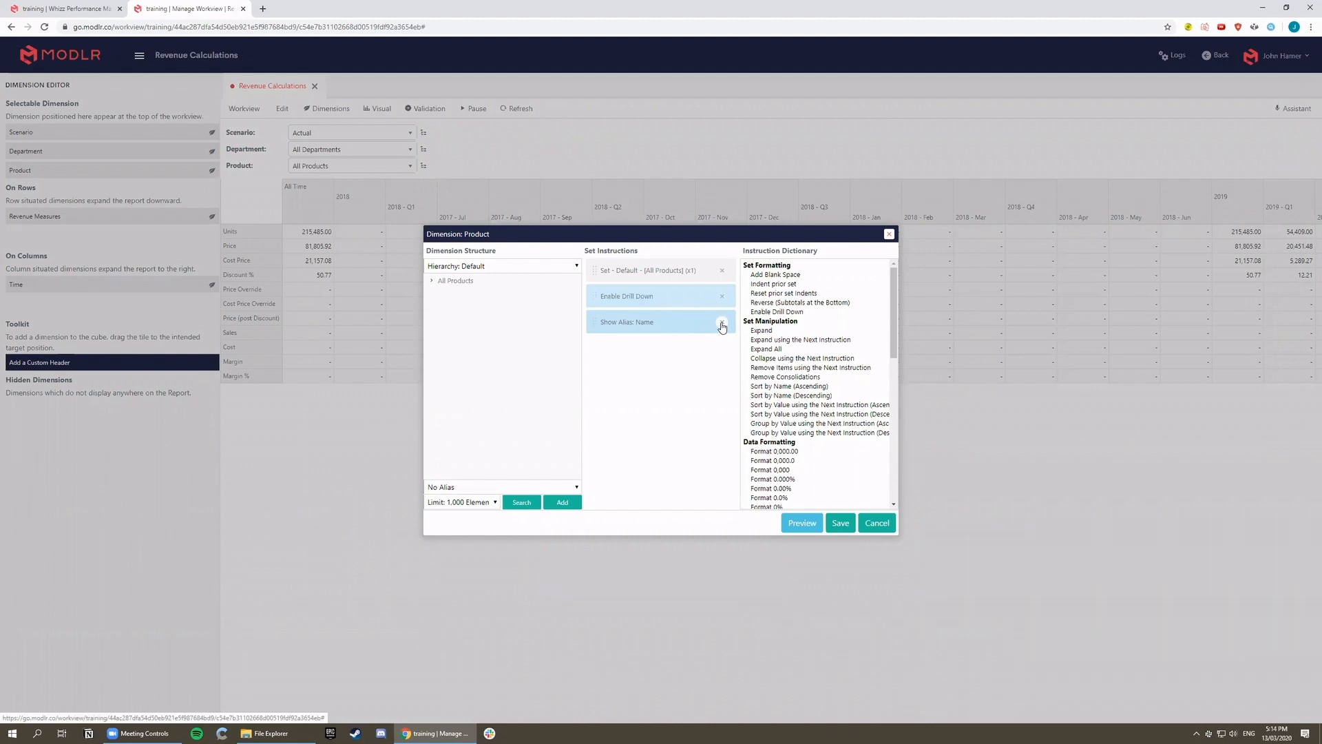
{"action": "left_click", "coordinate": [721, 296]}
{"action": "double_click", "coordinate": [777, 348]}
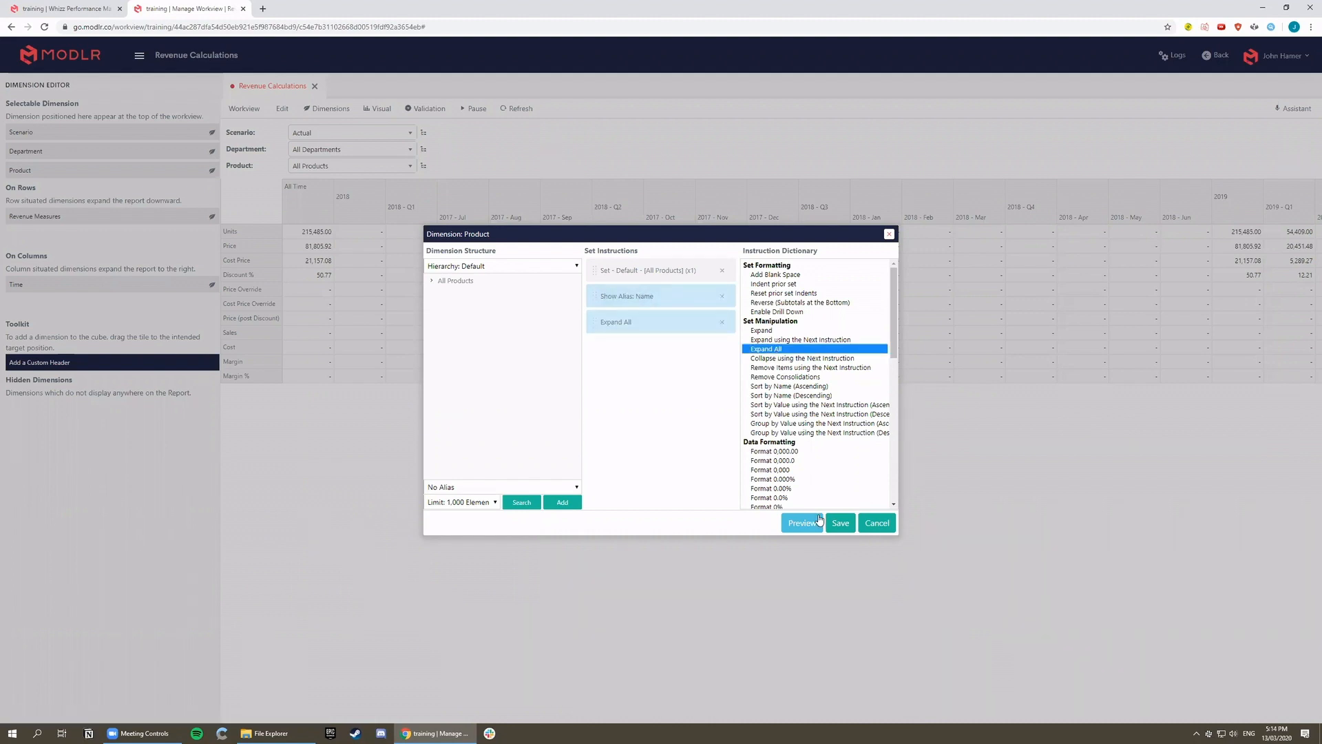
{"action": "left_click_drag", "start_coordinate": [672, 322], "coordinate": [675, 293]}
{"action": "left_click", "coordinate": [840, 526]}
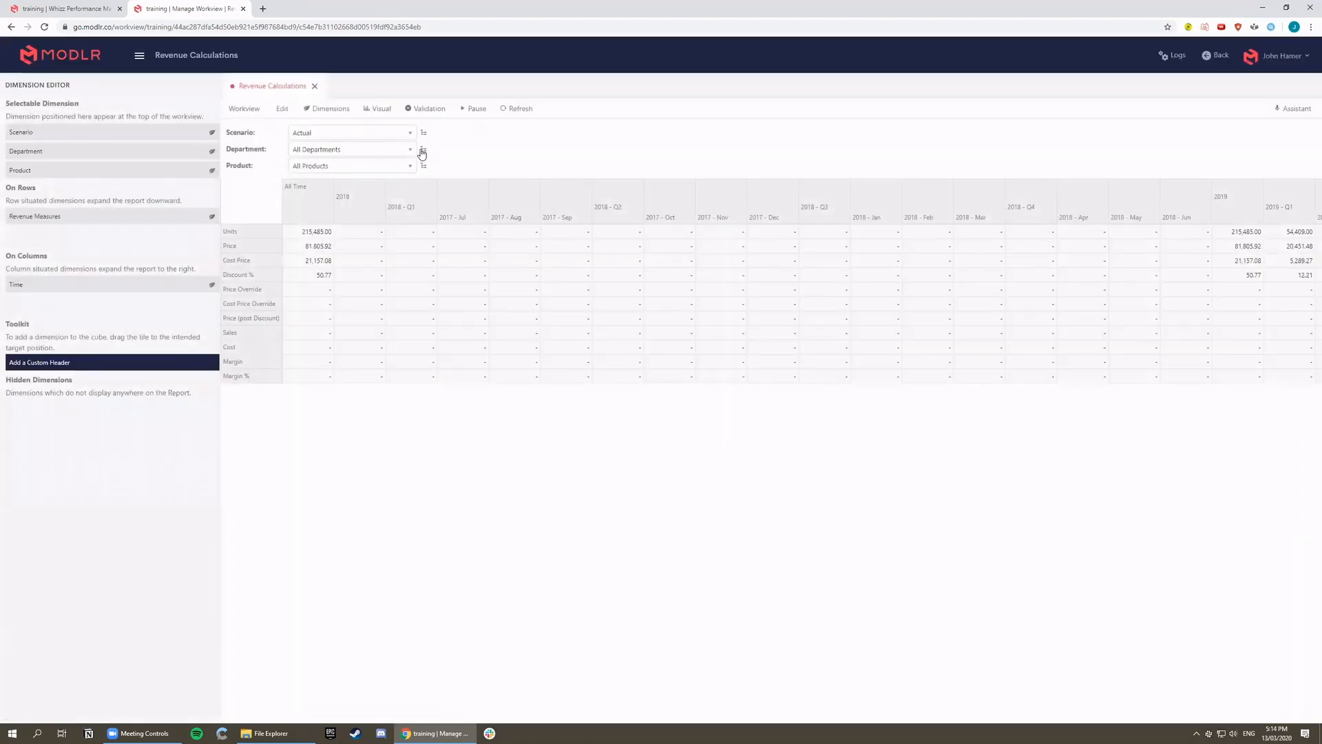
Step: Replace the Enable Drill Down instruction of the Department set with Expand All and save the set
{"action": "left_click", "coordinate": [423, 152]}
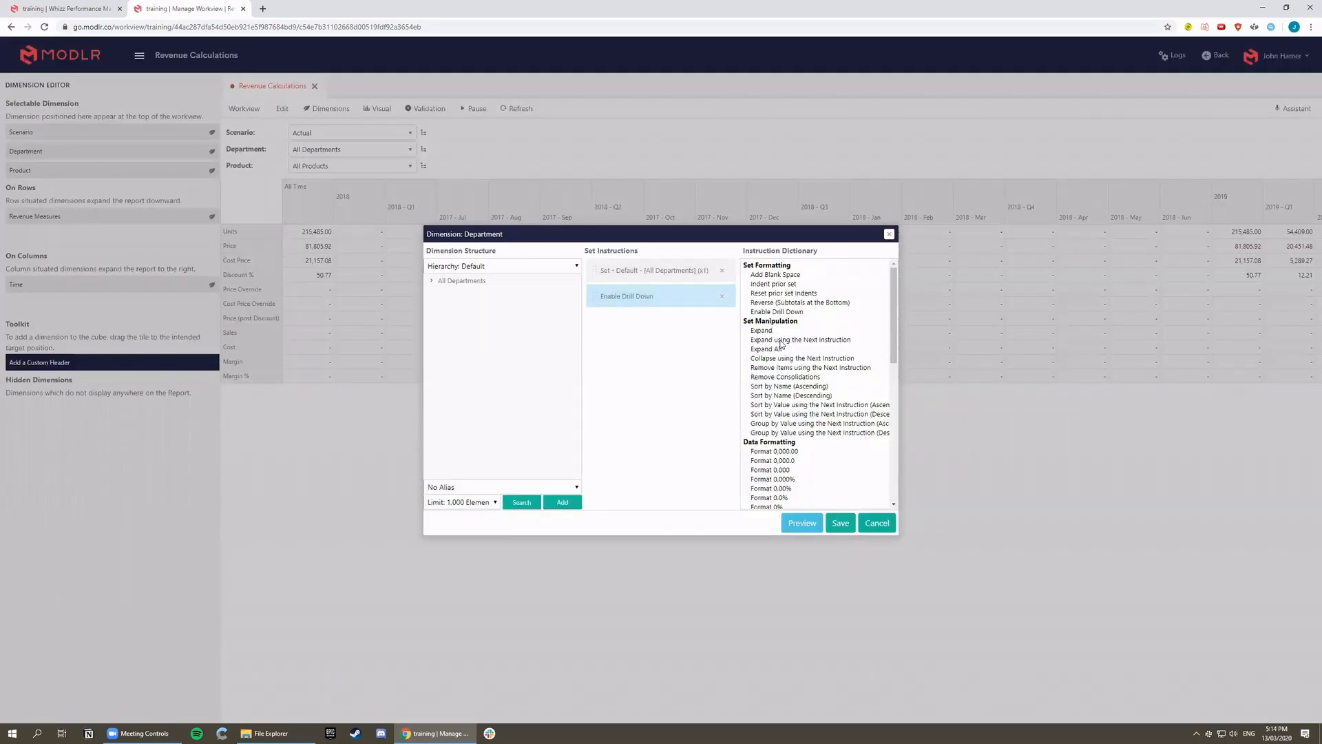
{"action": "left_click", "coordinate": [766, 348]}
{"action": "left_click", "coordinate": [722, 296]}
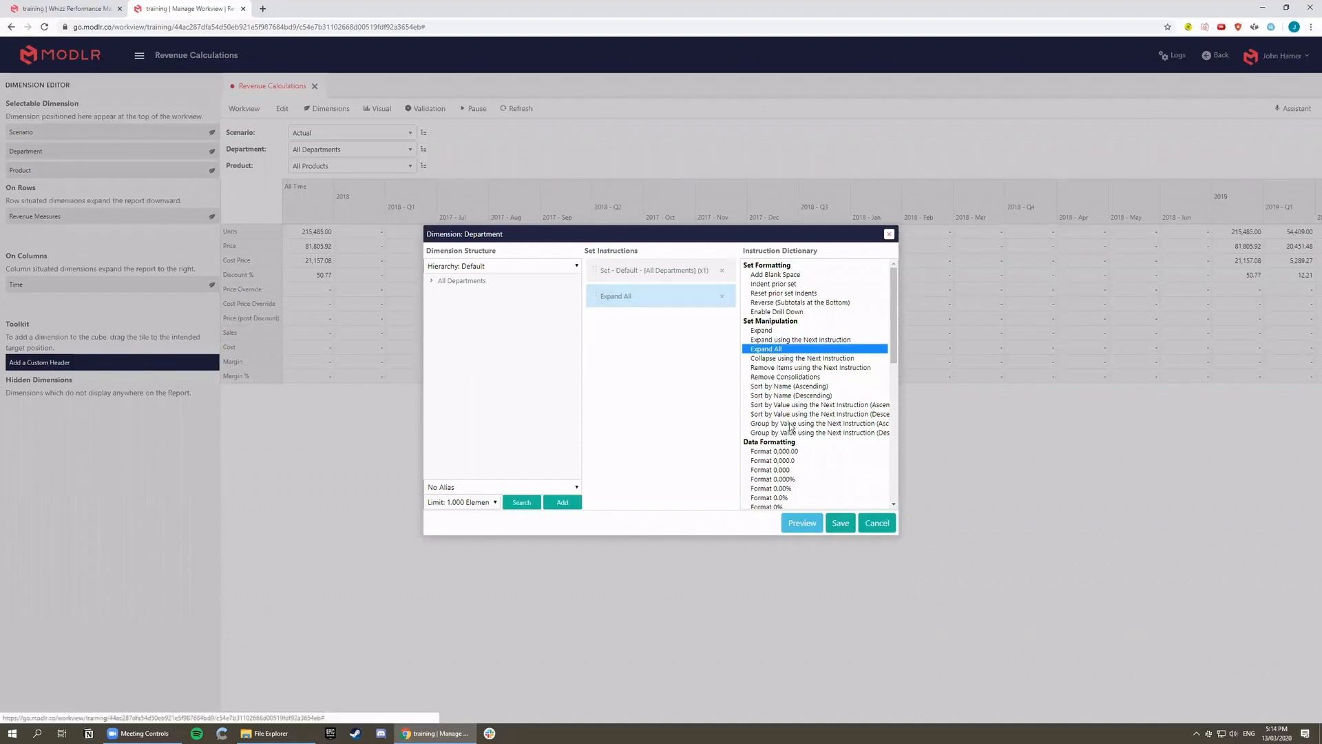
{"action": "left_click", "coordinate": [841, 524]}
Step: Filter the workview to department Brisbane 01 and product Binders
{"action": "left_click", "coordinate": [409, 151]}
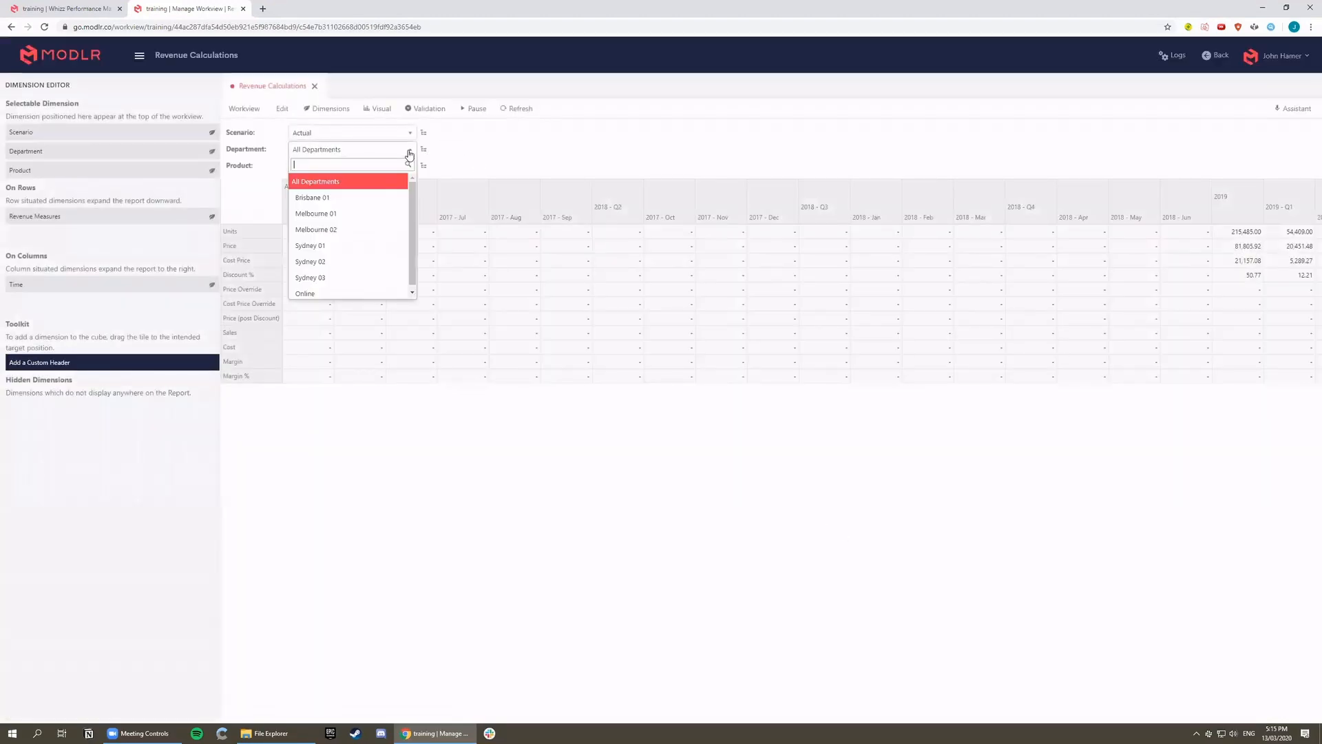
{"action": "left_click", "coordinate": [358, 207]}
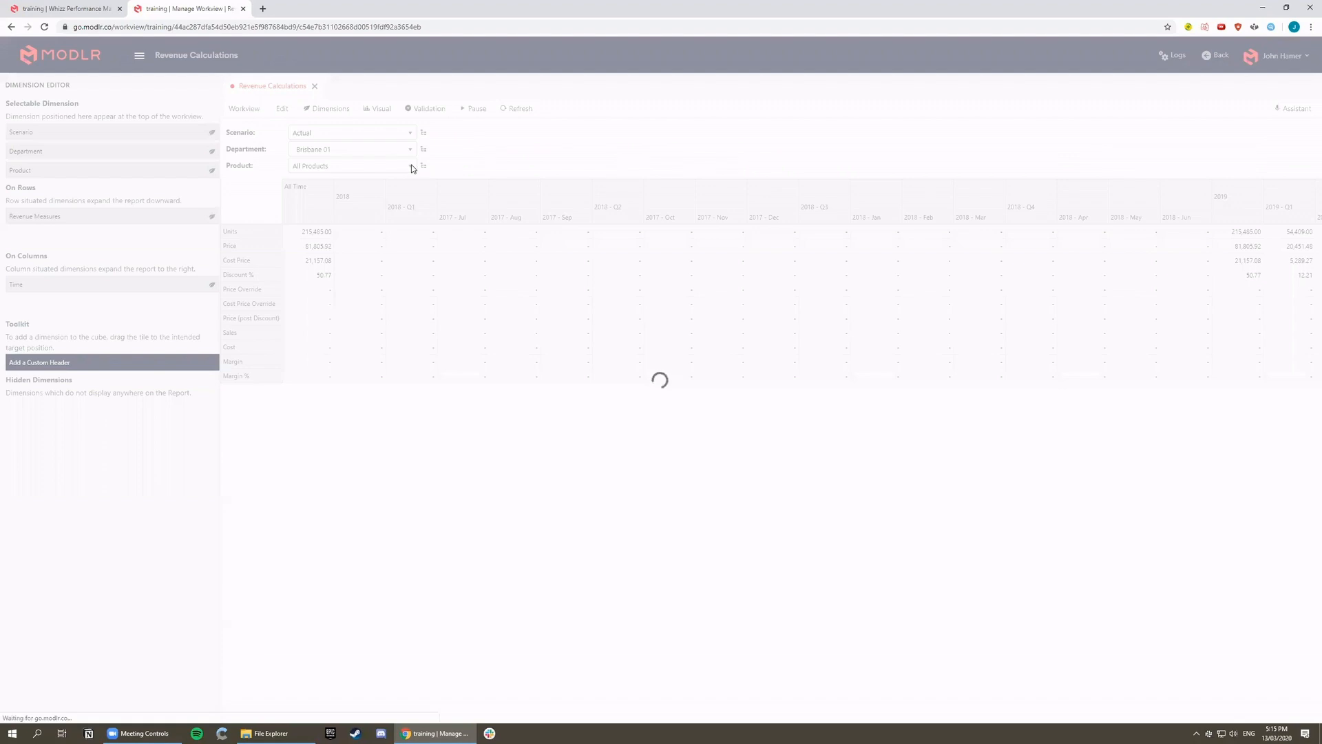
{"action": "left_click", "coordinate": [408, 166]}
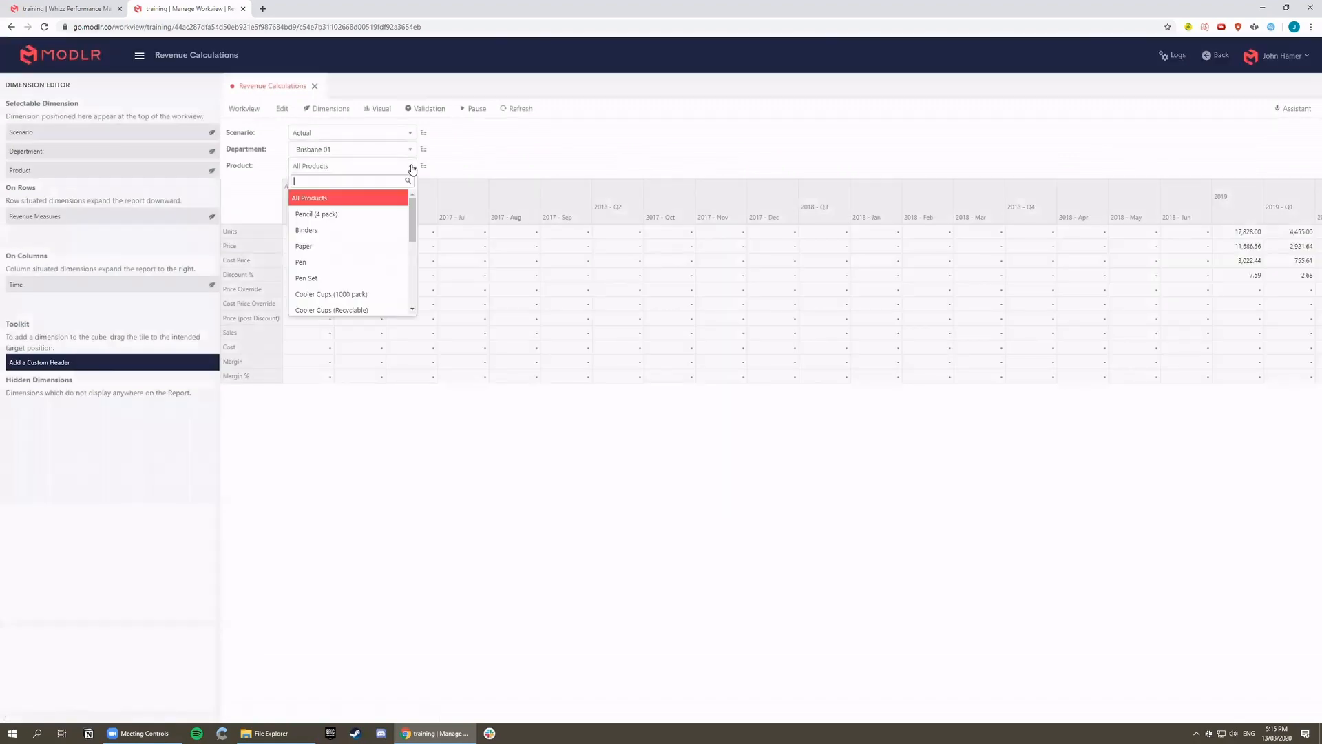
{"action": "left_click", "coordinate": [337, 230]}
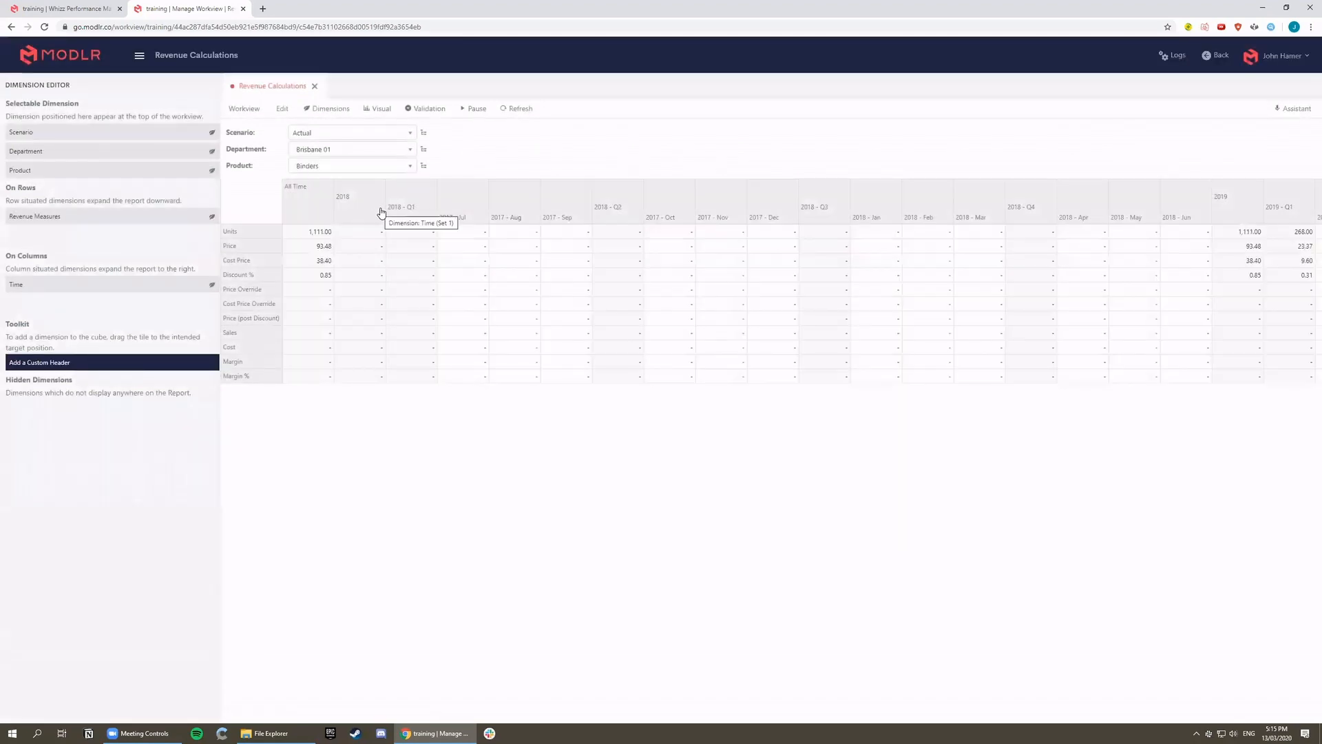
Step: Add Live Forecast from the Planning Scenarios hierarchy to the Scenario set, remove Enable Drill Down, and save the set and workview
{"action": "left_click", "coordinate": [413, 138]}
{"action": "left_click", "coordinate": [424, 132]}
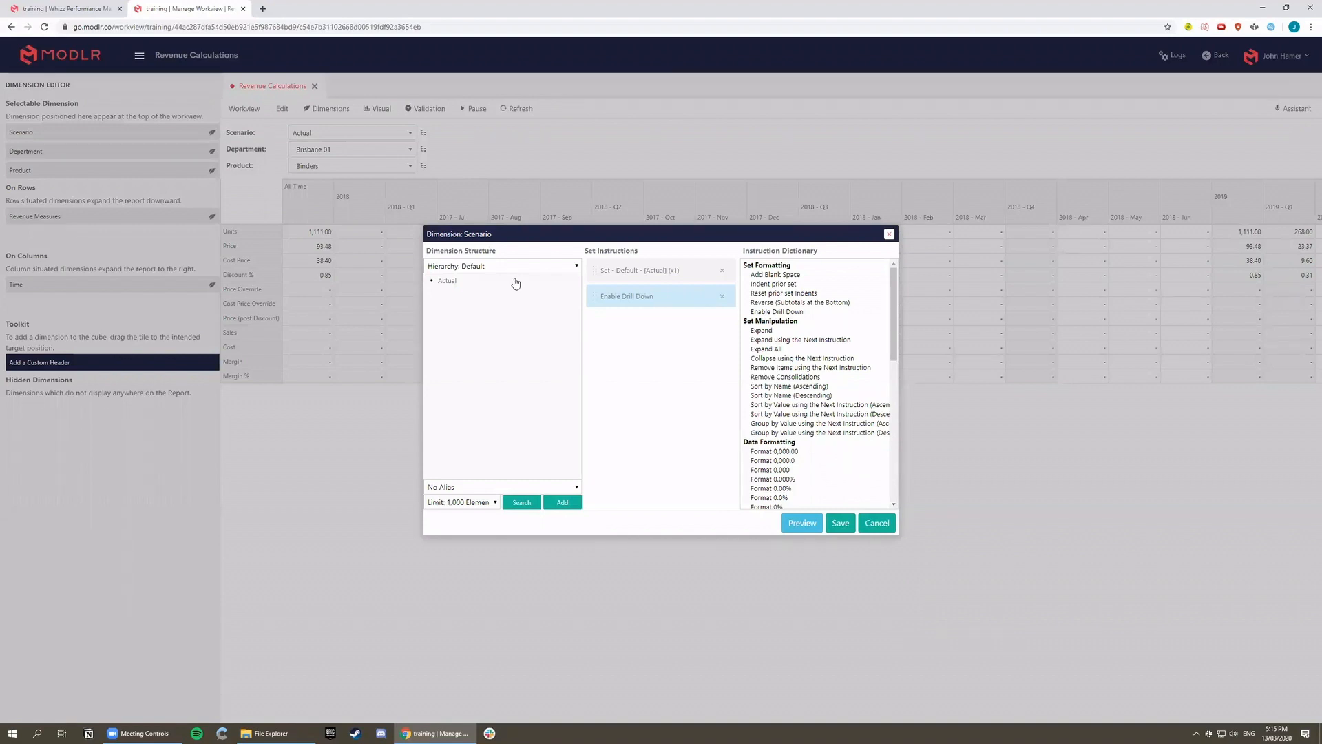
{"action": "left_click", "coordinate": [576, 266]}
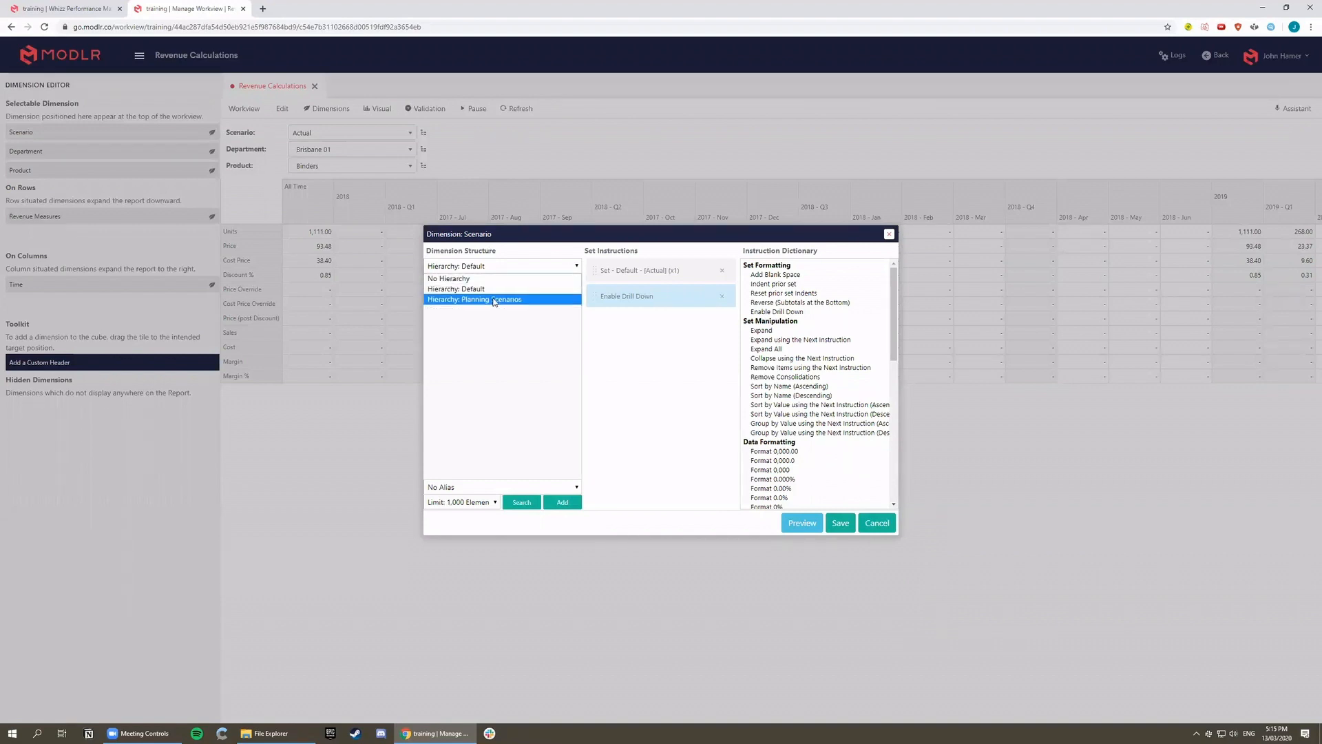
{"action": "left_click", "coordinate": [493, 301]}
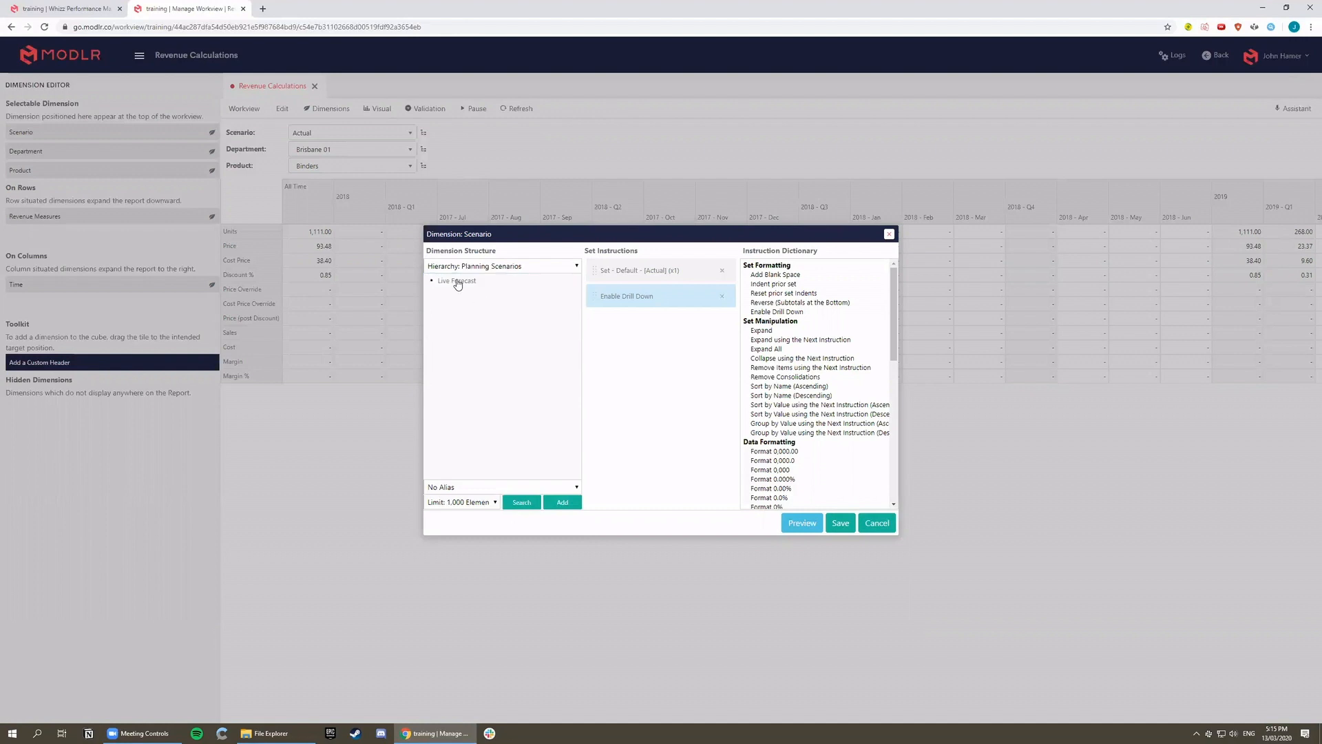
{"action": "double_click", "coordinate": [458, 284]}
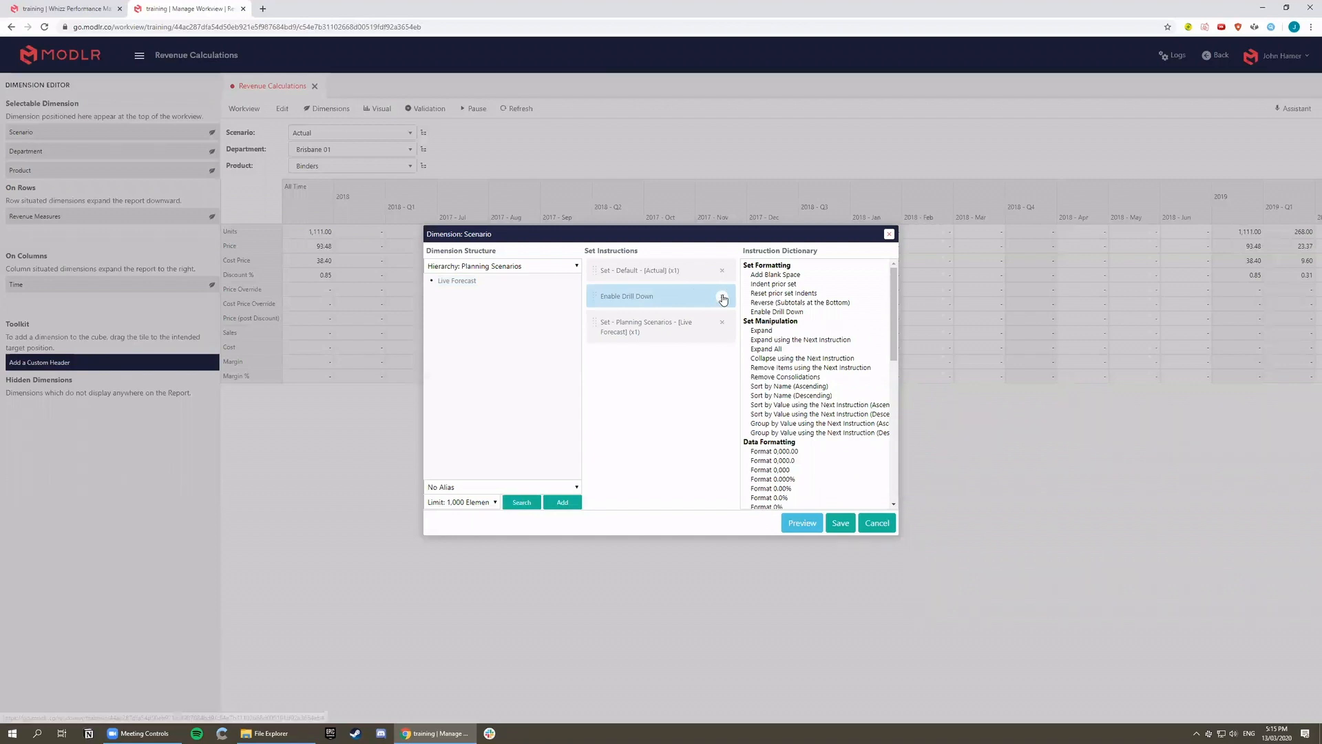
{"action": "left_click", "coordinate": [721, 296]}
{"action": "left_click", "coordinate": [840, 523]}
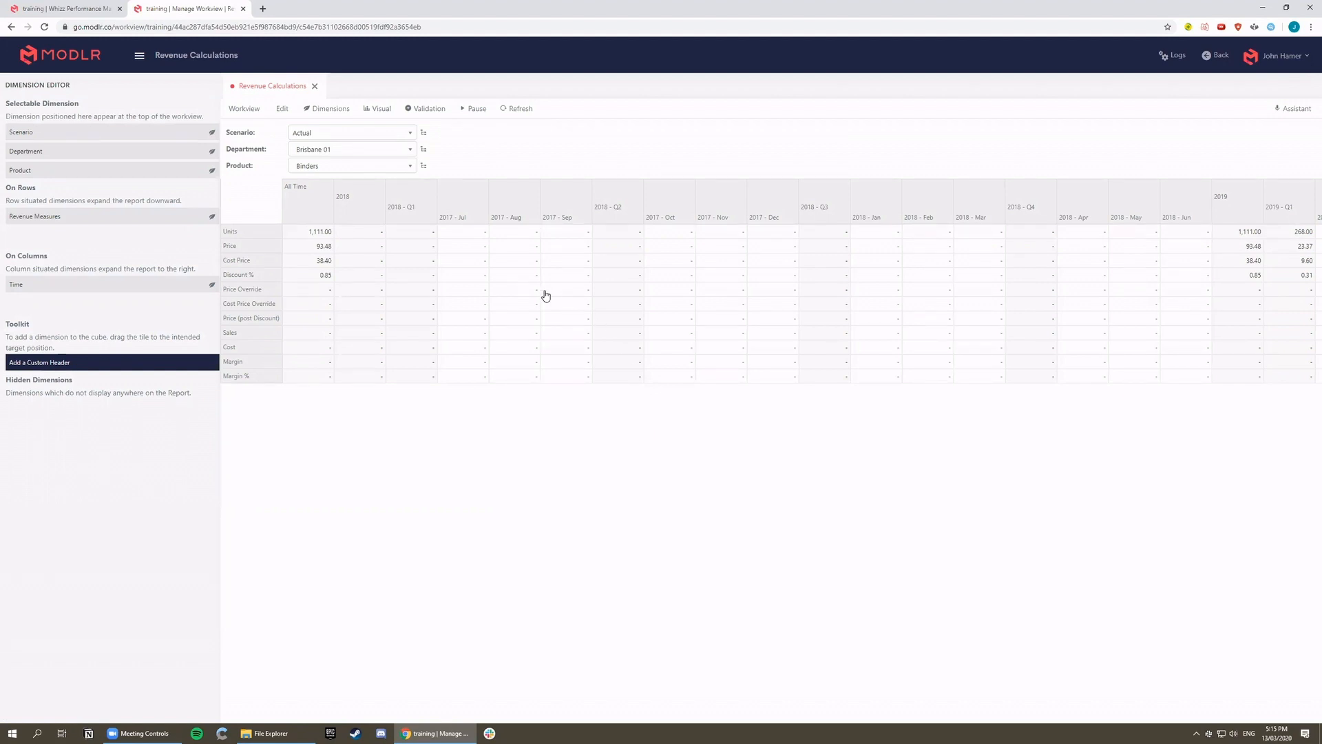
{"action": "left_click", "coordinate": [243, 108]}
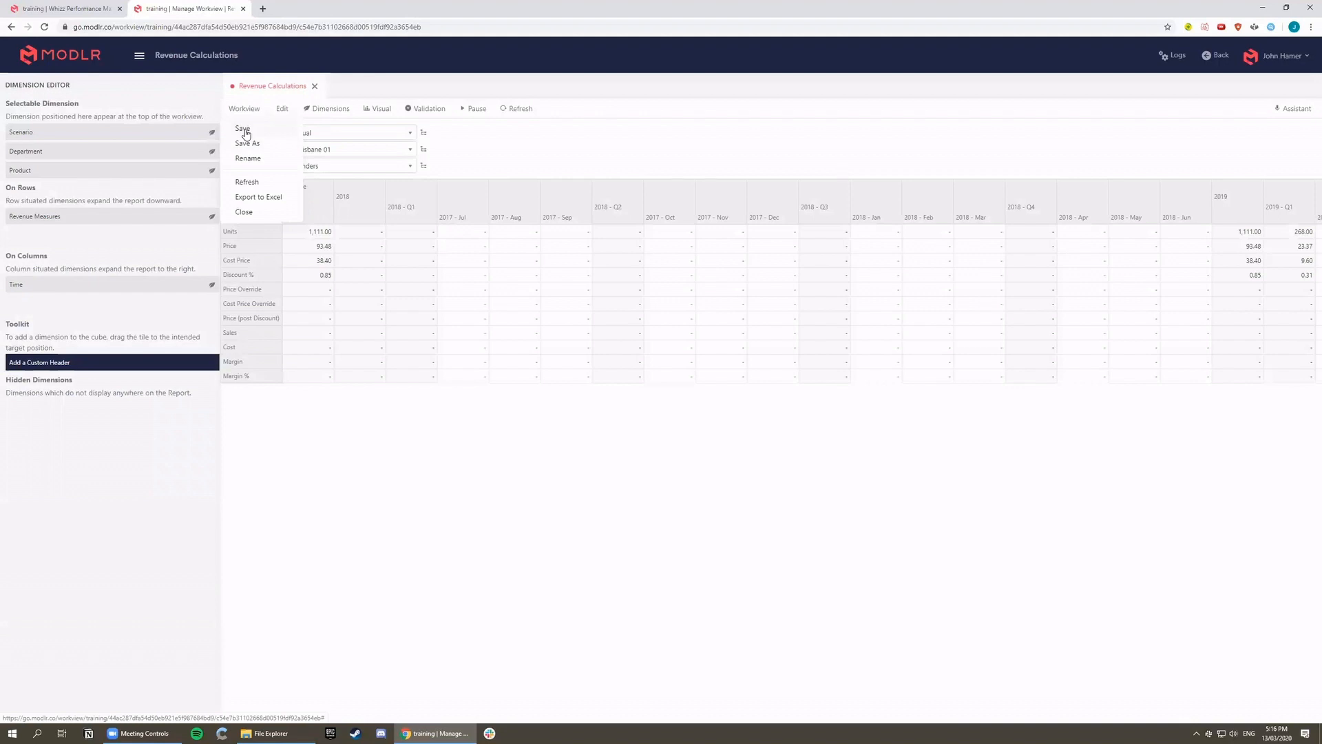
{"action": "left_click", "coordinate": [245, 131]}
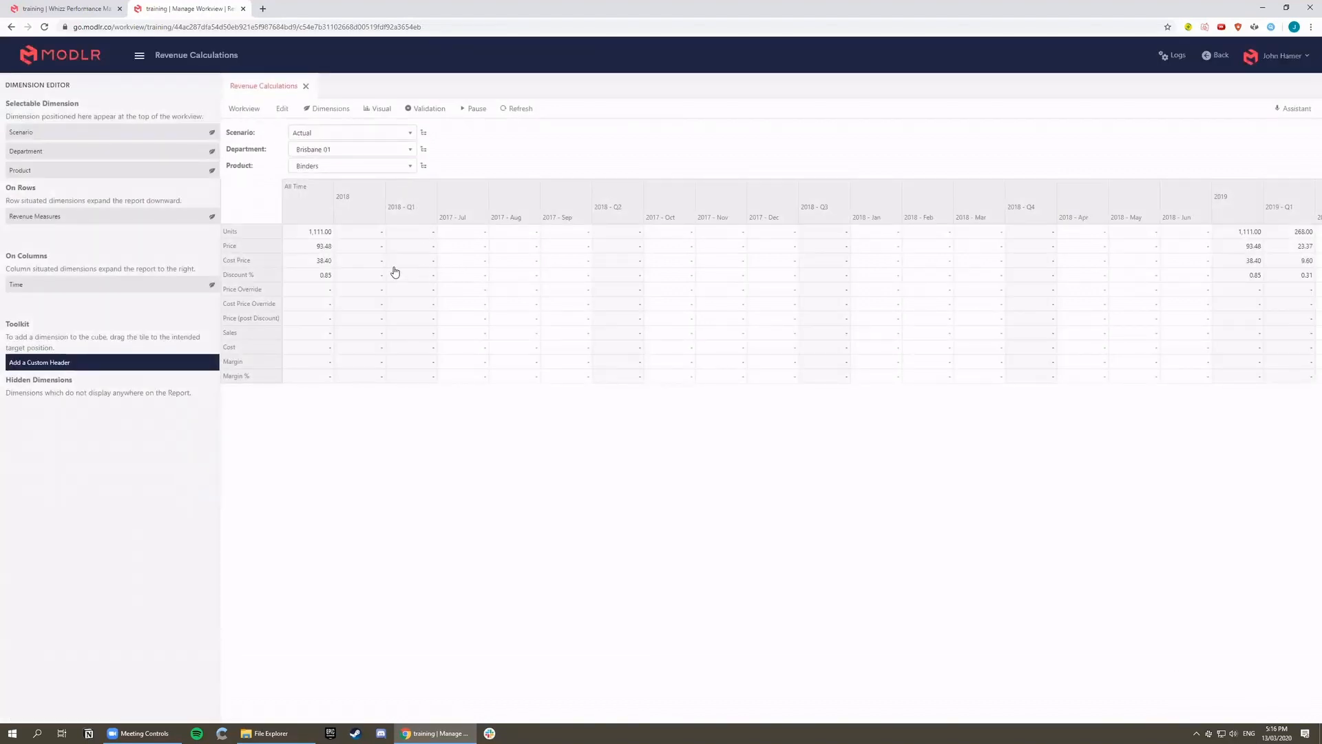
Step: Define and save the Sales formula as Units * Price * (1 - Discount %)
{"action": "right_click", "coordinate": [323, 336]}
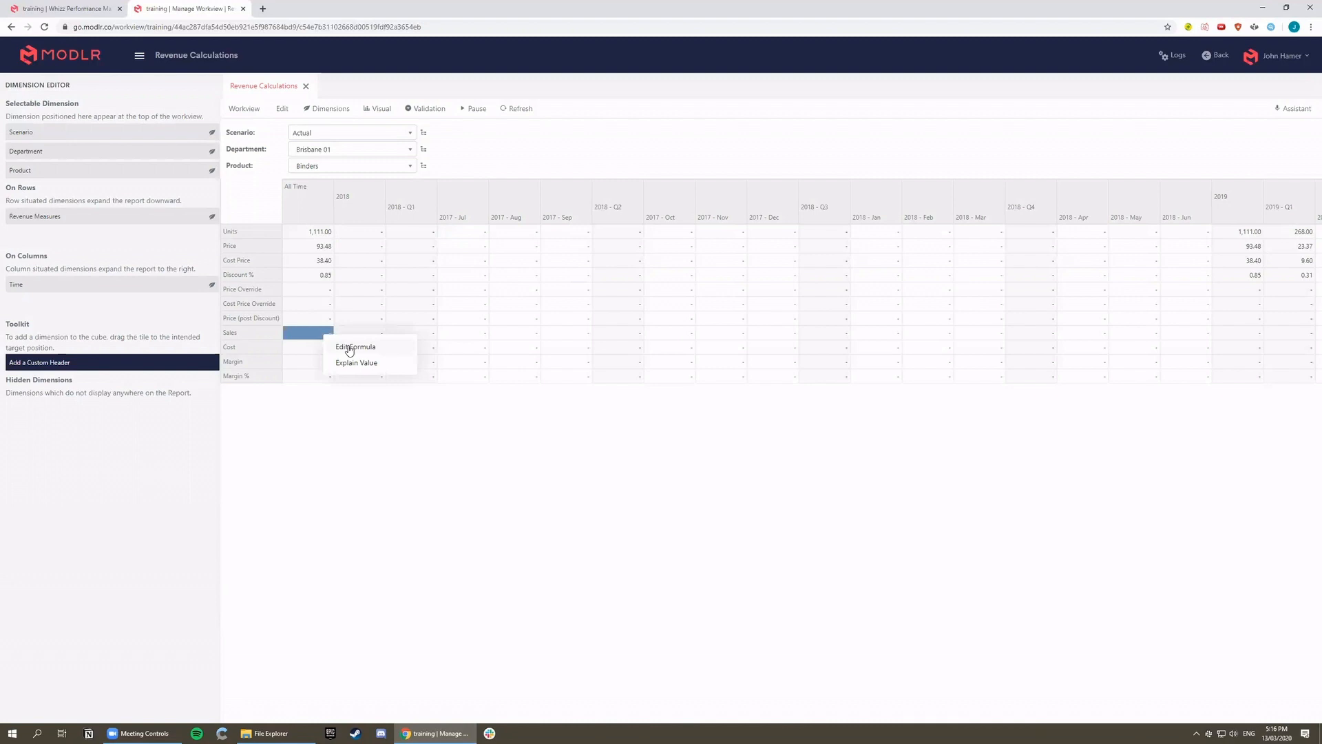
{"action": "left_click", "coordinate": [349, 348]}
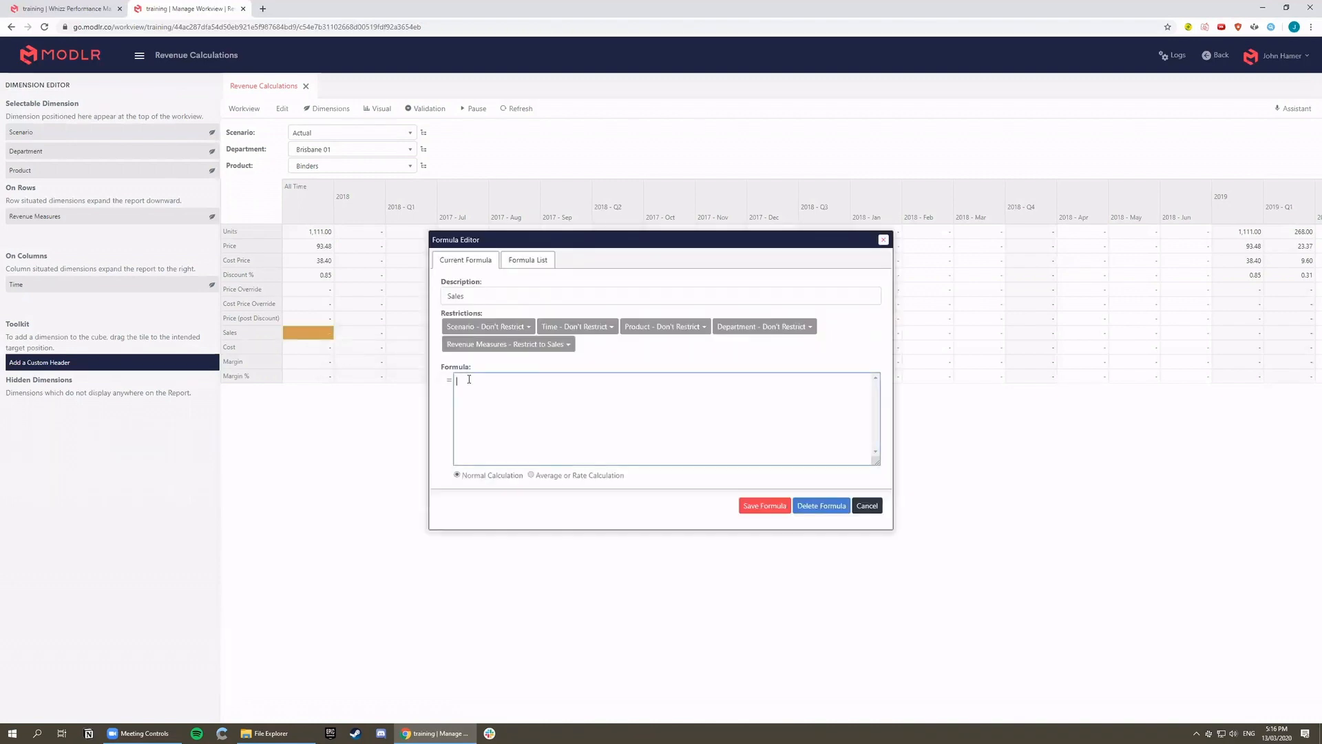
{"action": "left_click", "coordinate": [317, 234]}
{"action": "type", "text": "*"}
{"action": "left_click", "coordinate": [320, 248]}
{"action": "left_click", "coordinate": [571, 381]}
{"action": "type", "text": "*(1-"}
{"action": "left_click", "coordinate": [320, 277]}
{"action": "type", "text": ")"}
{"action": "left_click", "coordinate": [760, 506]}
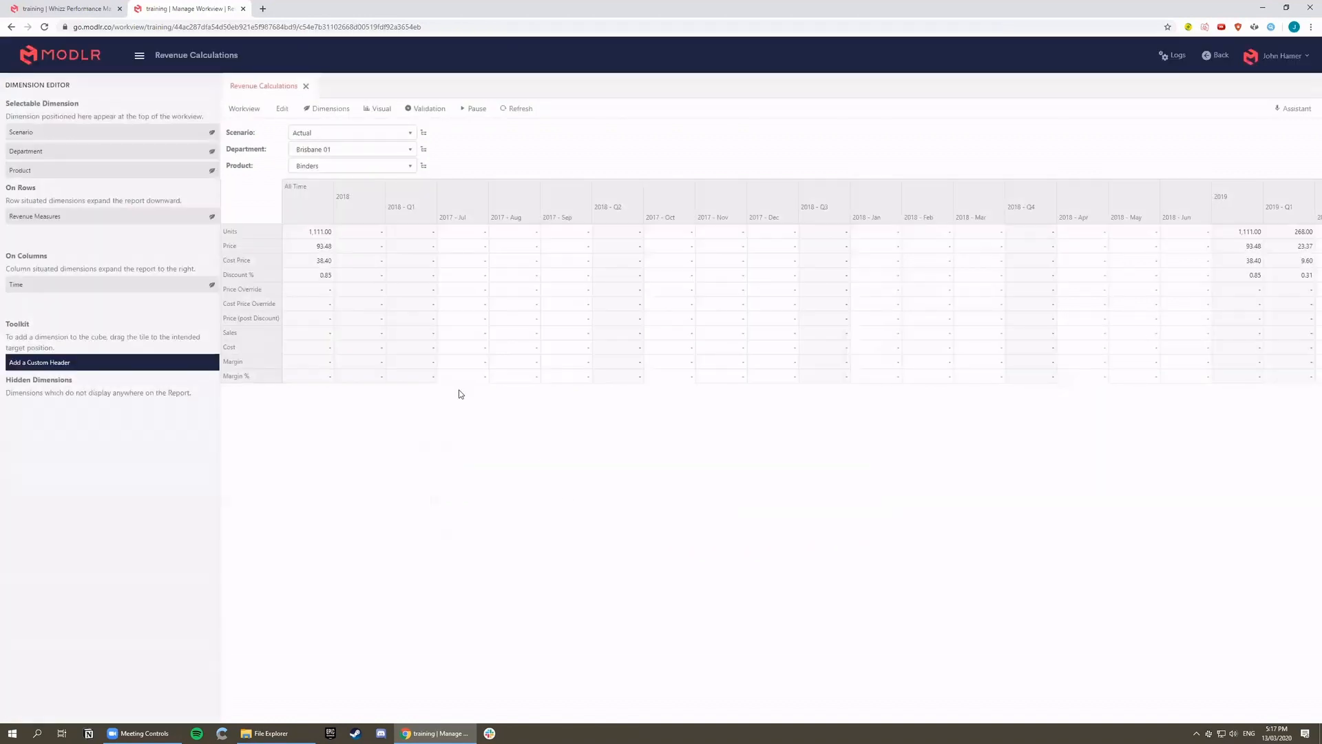
Step: Define and save the Cost formula as Units * Cost Price
{"action": "right_click", "coordinate": [314, 350]}
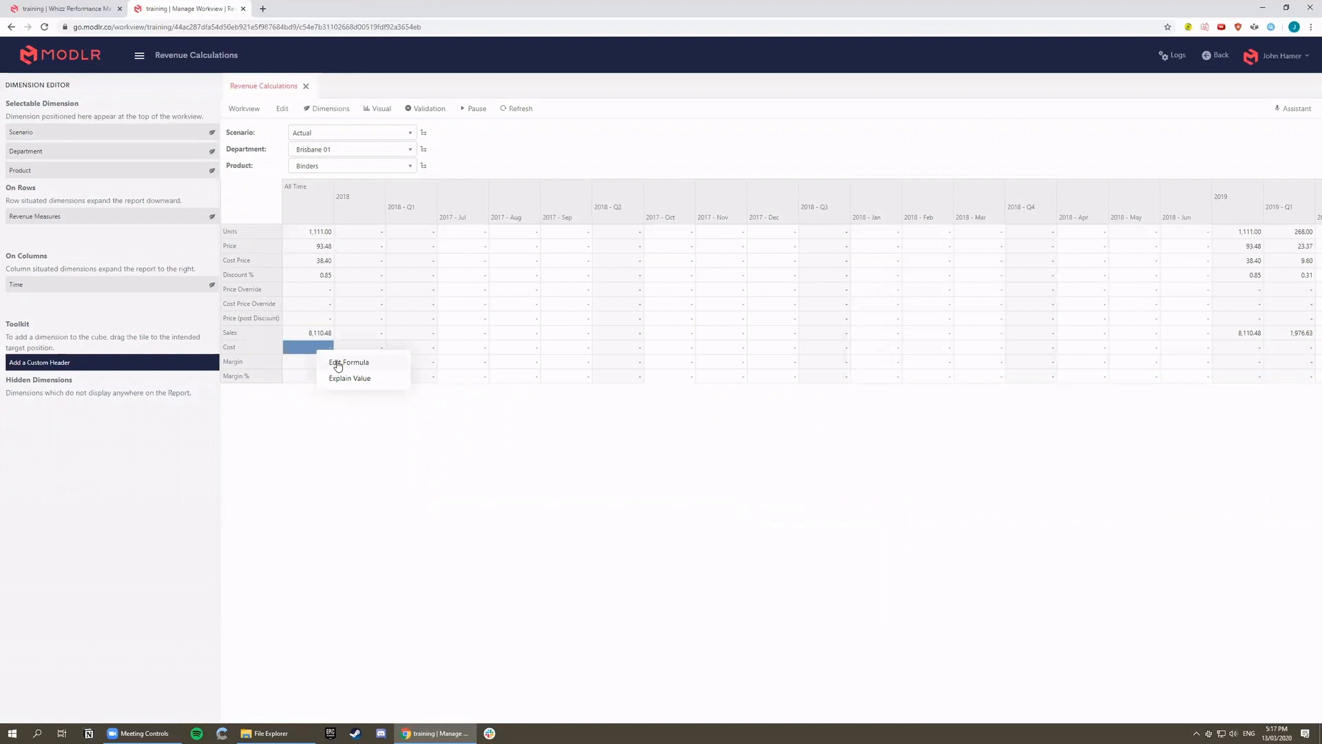
{"action": "left_click", "coordinate": [337, 366]}
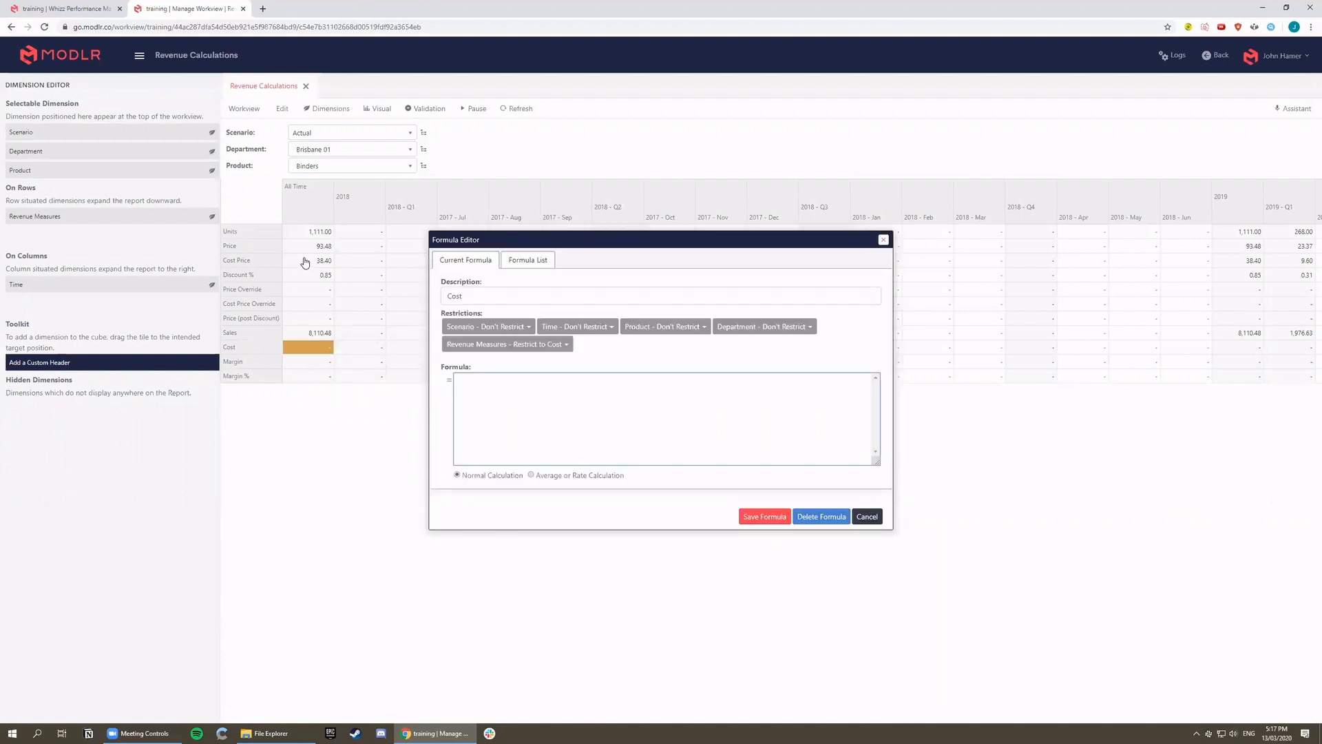
{"action": "left_click", "coordinate": [320, 234]}
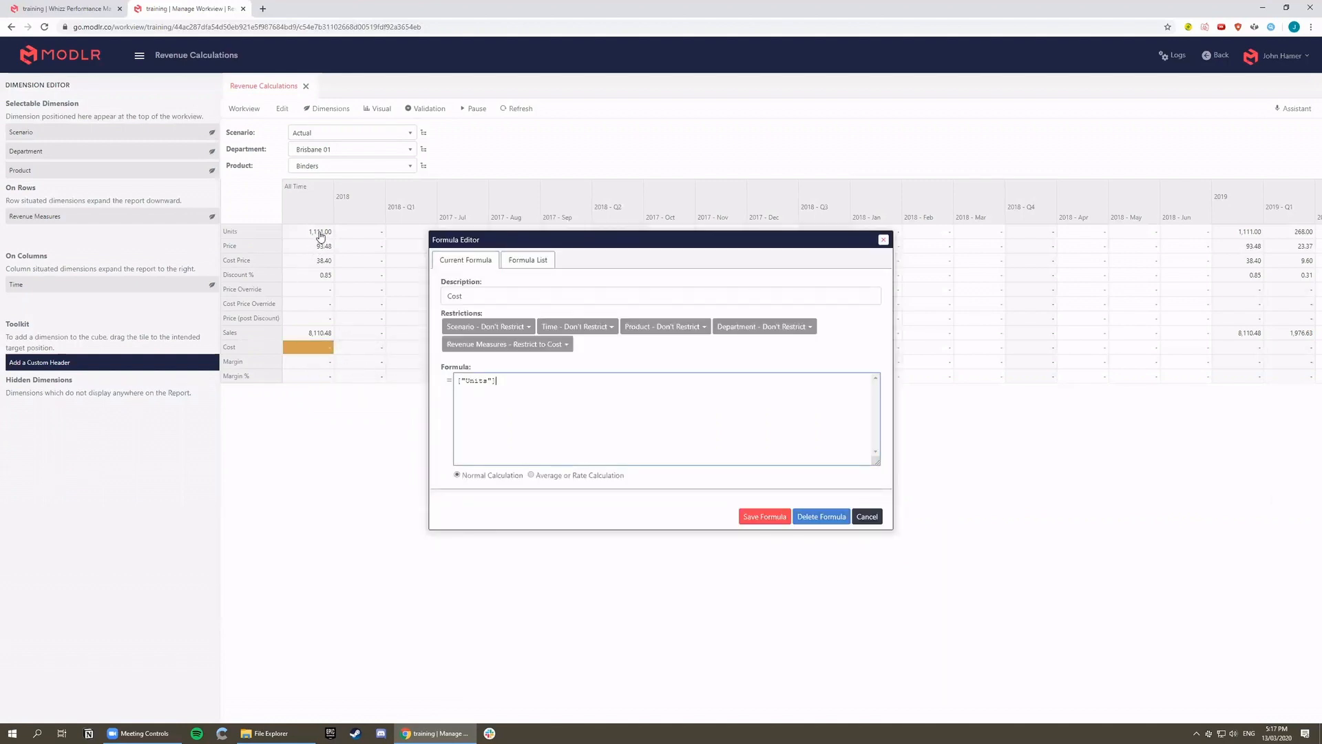
{"action": "type", "text": "*"}
{"action": "left_click", "coordinate": [319, 262]}
{"action": "left_click", "coordinate": [773, 522]}
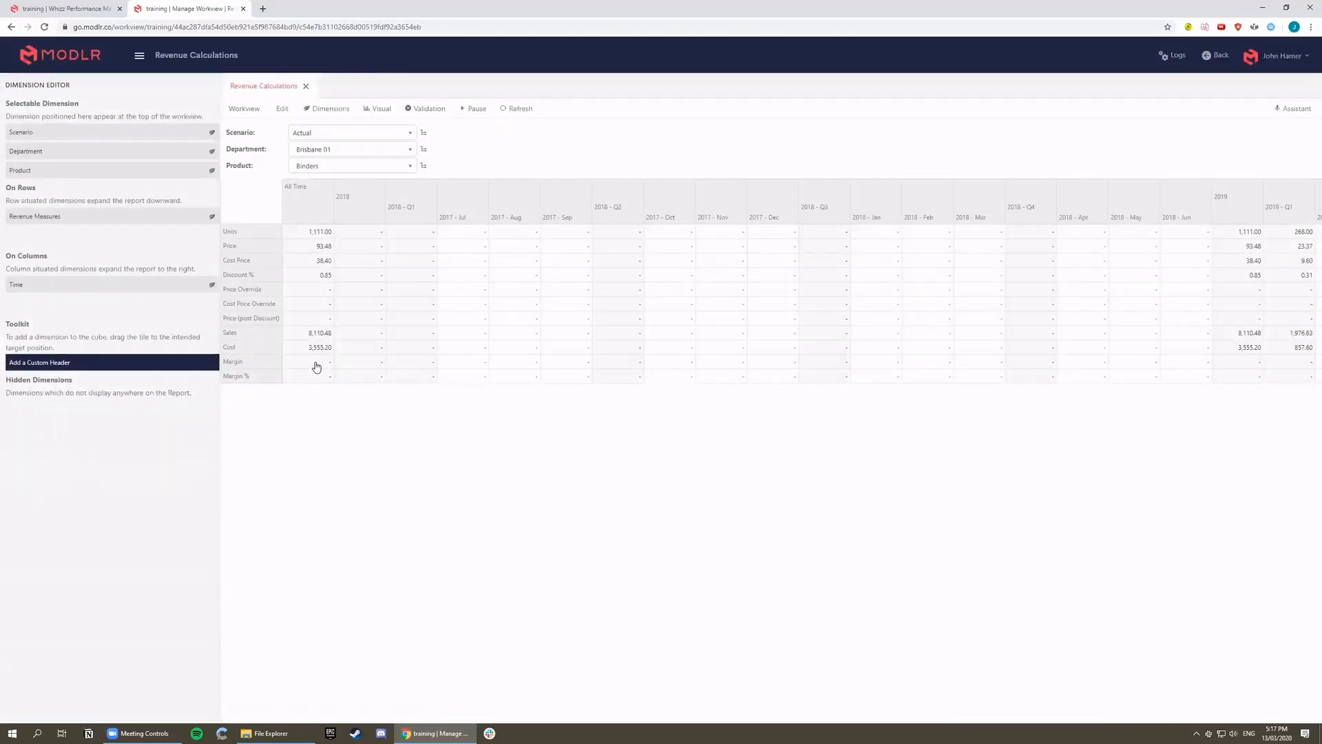
Step: Define and save the Margin formula as Sales - Cost
{"action": "right_click", "coordinate": [316, 366]}
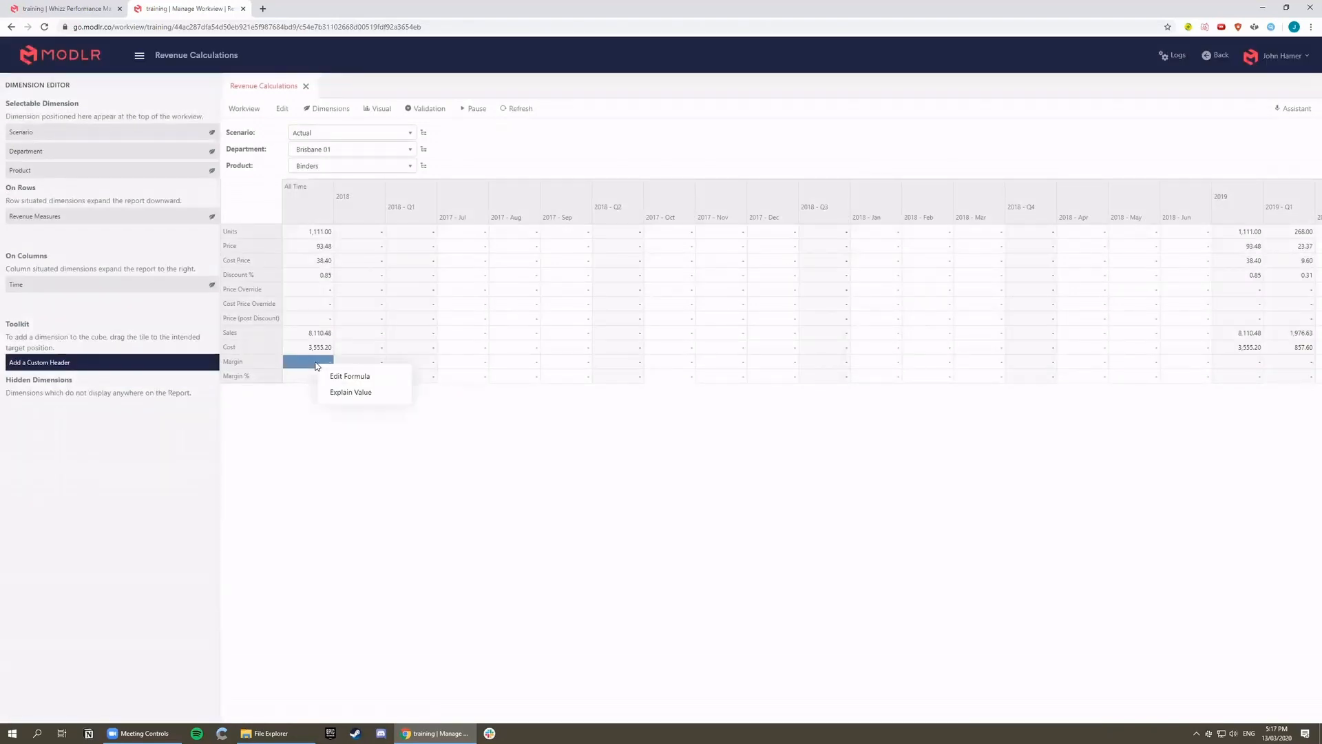
{"action": "left_click", "coordinate": [355, 378]}
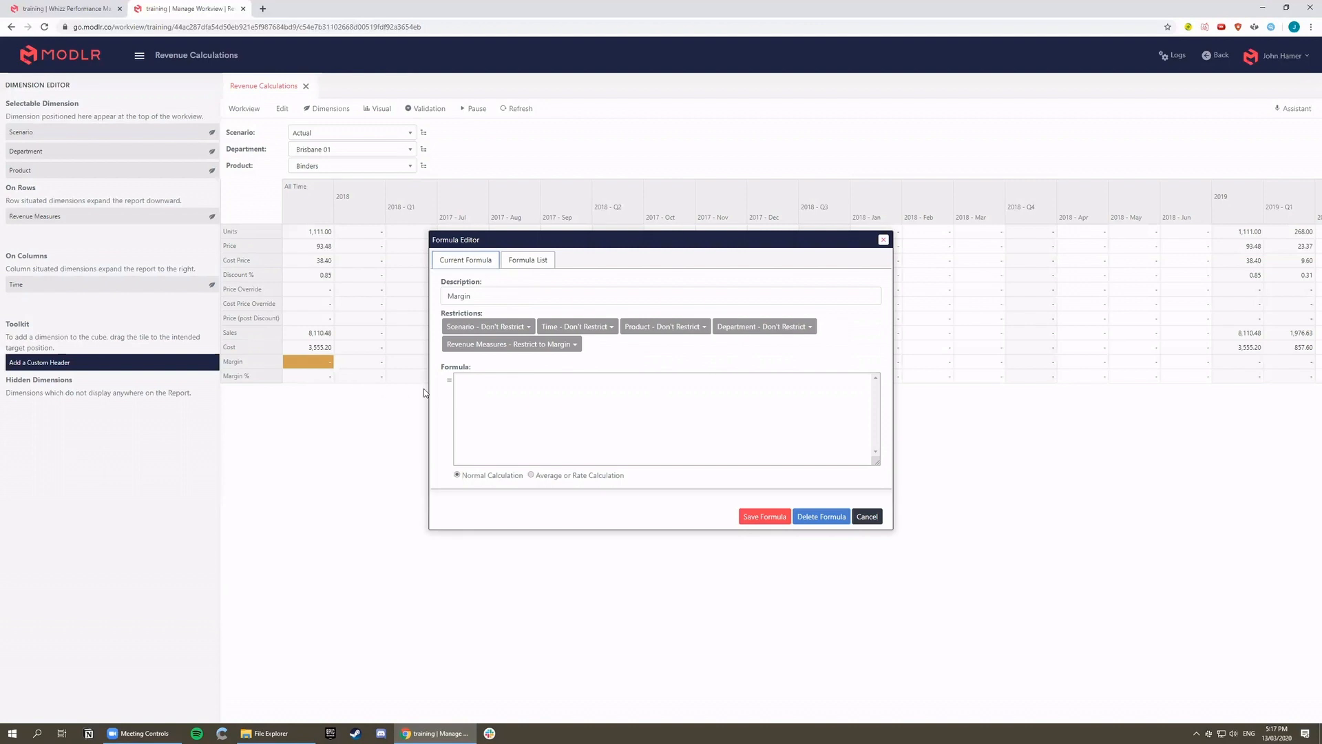
{"action": "left_click", "coordinate": [482, 395]}
{"action": "left_click", "coordinate": [321, 338]}
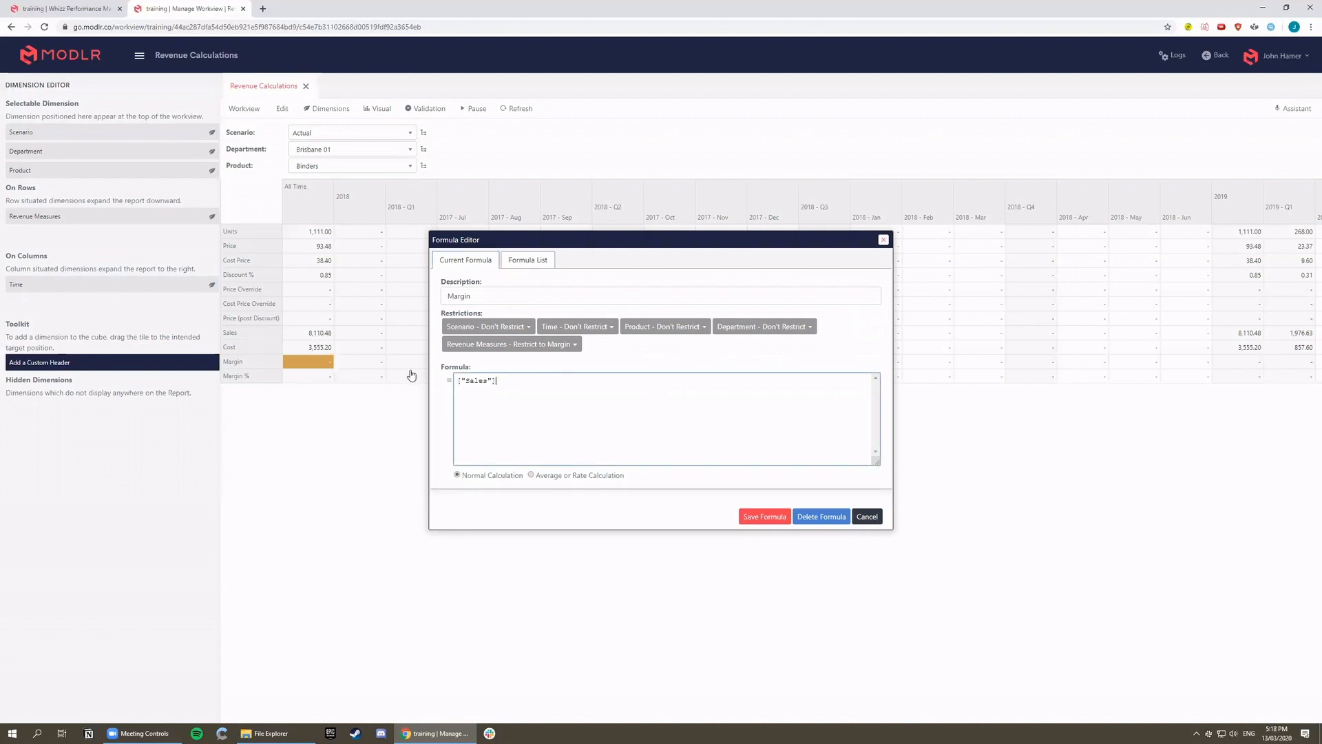
{"action": "type", "text": "-"}
{"action": "left_click", "coordinate": [315, 348]}
{"action": "left_click", "coordinate": [314, 348]}
{"action": "left_click", "coordinate": [773, 518]}
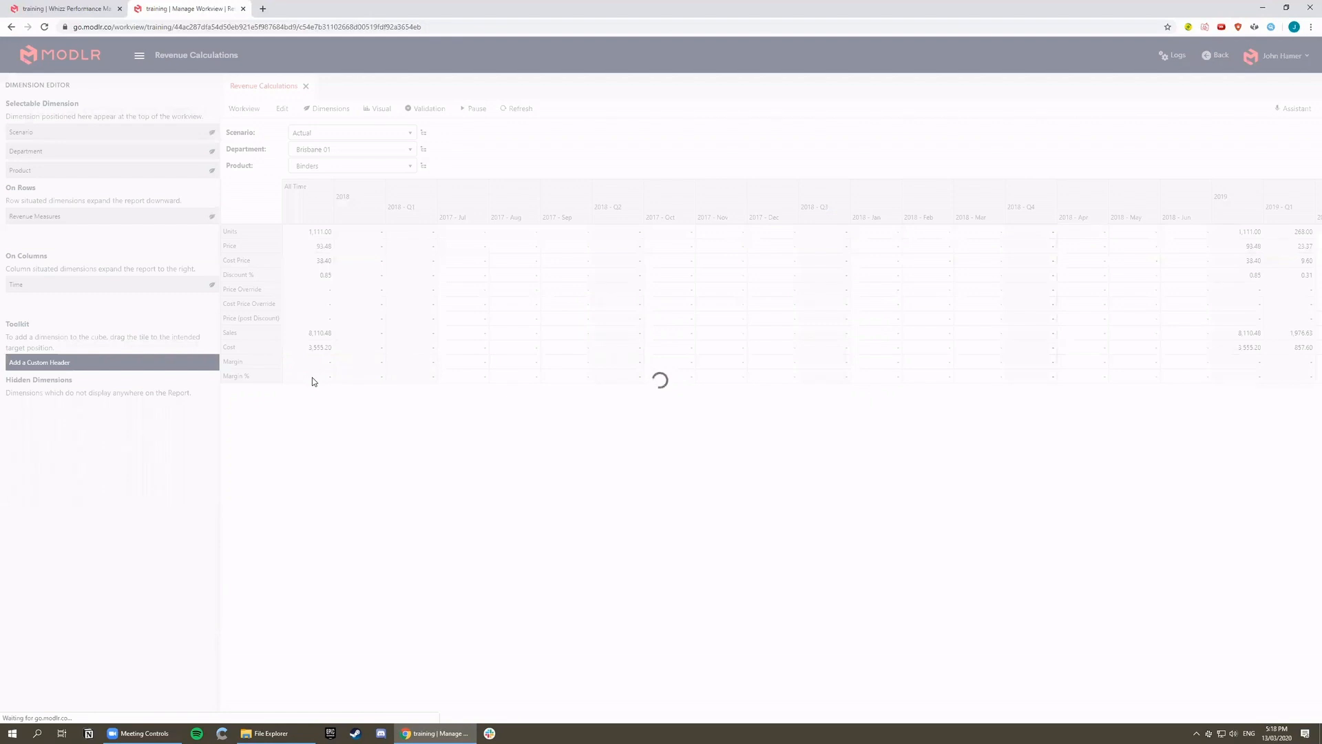
Step: Define the Margin % formula as Margin / Sales, make it an Average or Rate Calculation, and save it
{"action": "right_click", "coordinate": [312, 381]}
{"action": "left_click", "coordinate": [337, 391]}
{"action": "left_click", "coordinate": [496, 380]}
{"action": "left_click", "coordinate": [325, 362]}
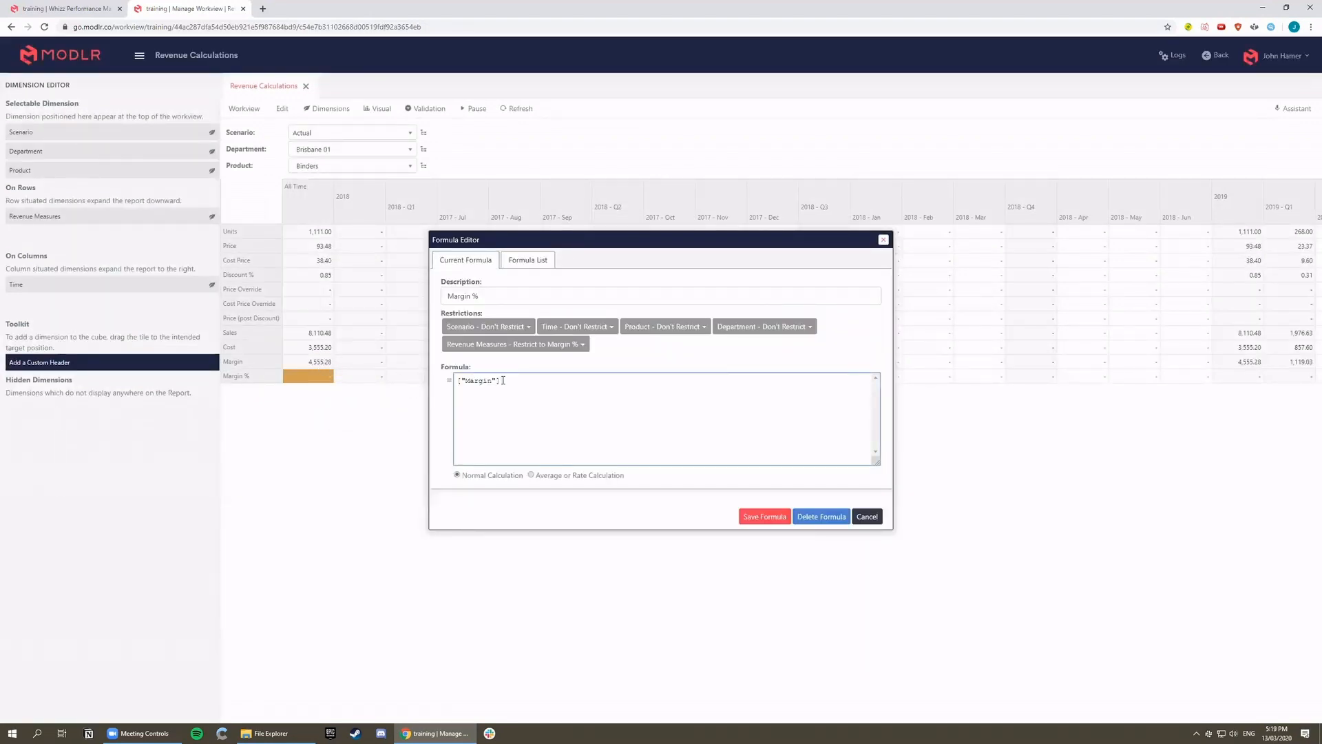
{"action": "type", "text": "/"}
{"action": "left_click", "coordinate": [321, 332]}
{"action": "left_click", "coordinate": [539, 475]}
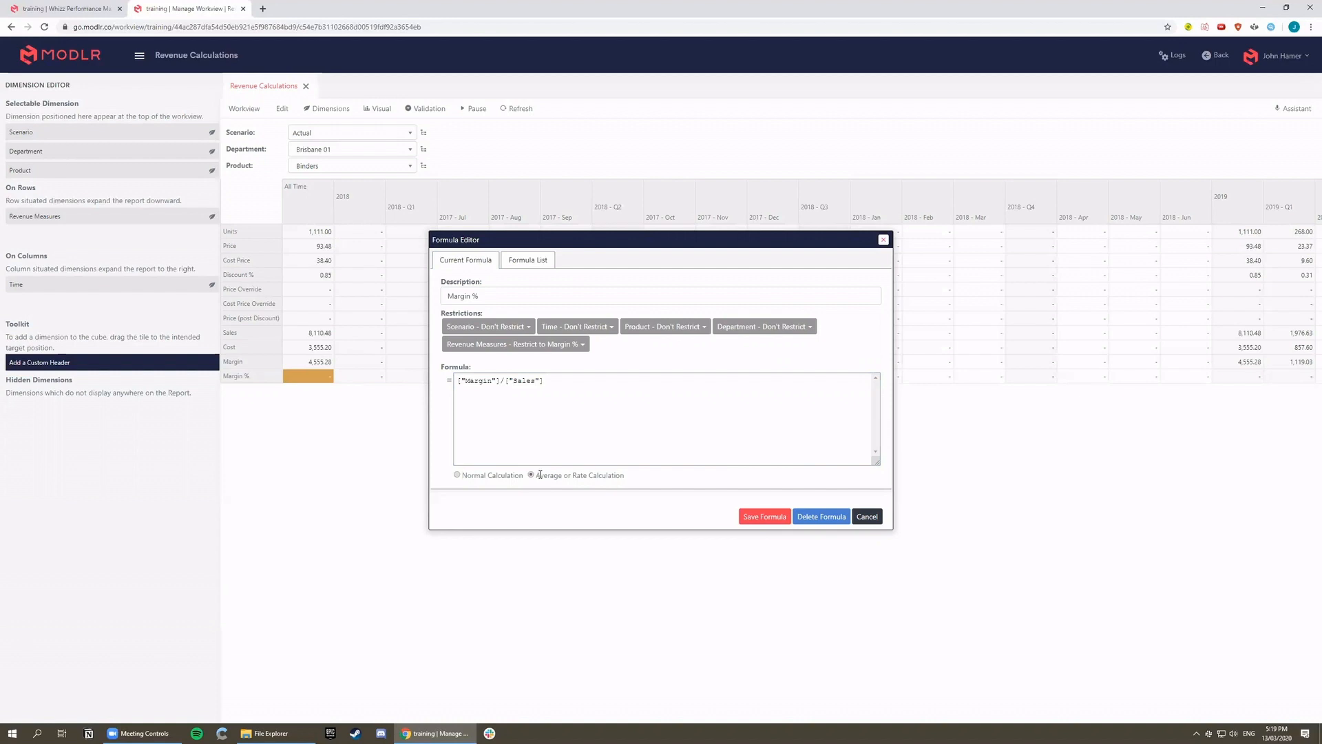
{"action": "left_click", "coordinate": [766, 516]}
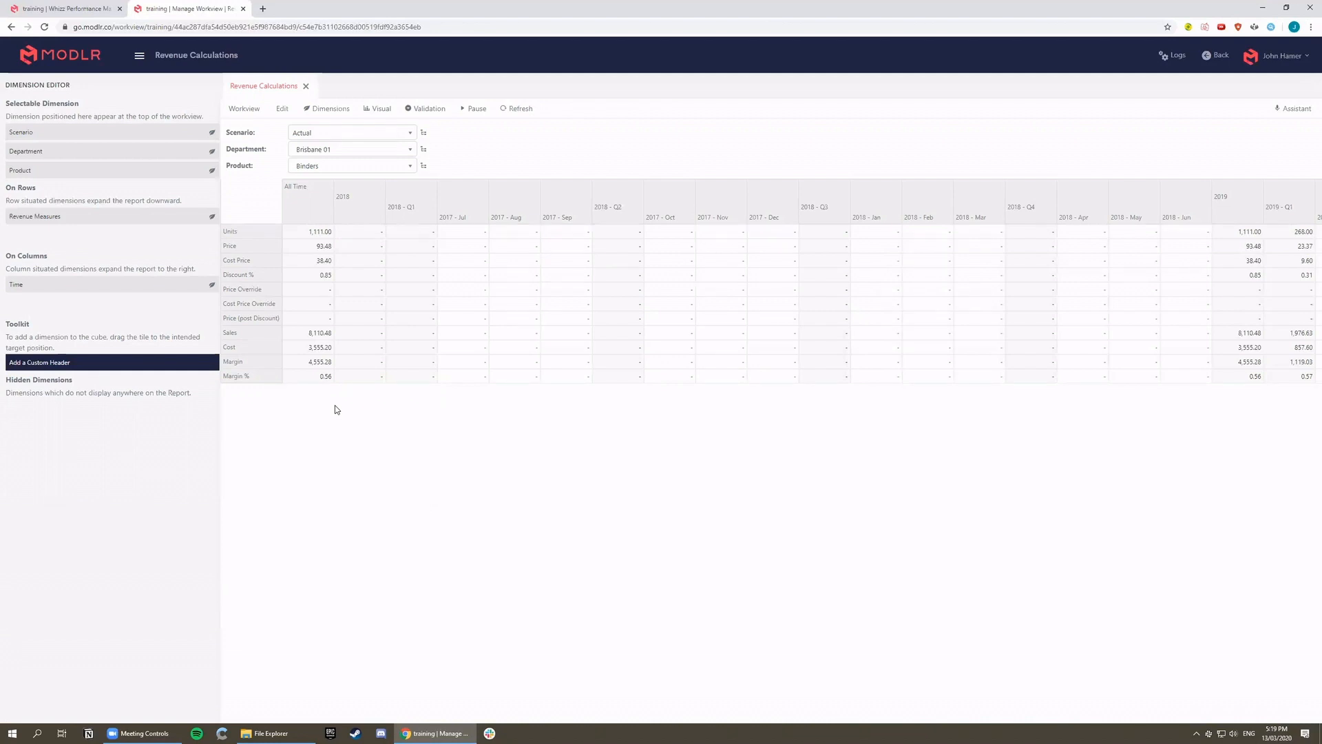
Step: Switch the workview's scenario to Live Forecast
{"action": "left_click", "coordinate": [405, 135]}
{"action": "left_click", "coordinate": [347, 182]}
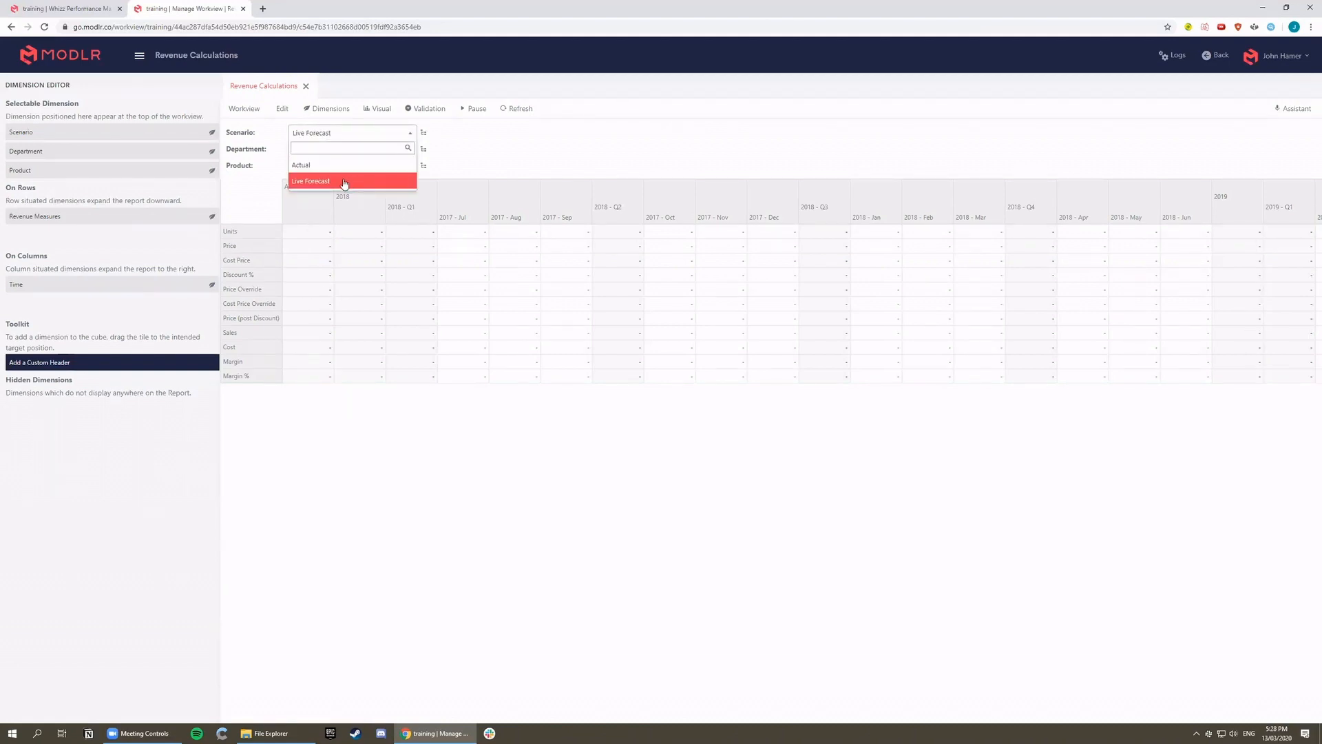
{"action": "left_click", "coordinate": [345, 183]}
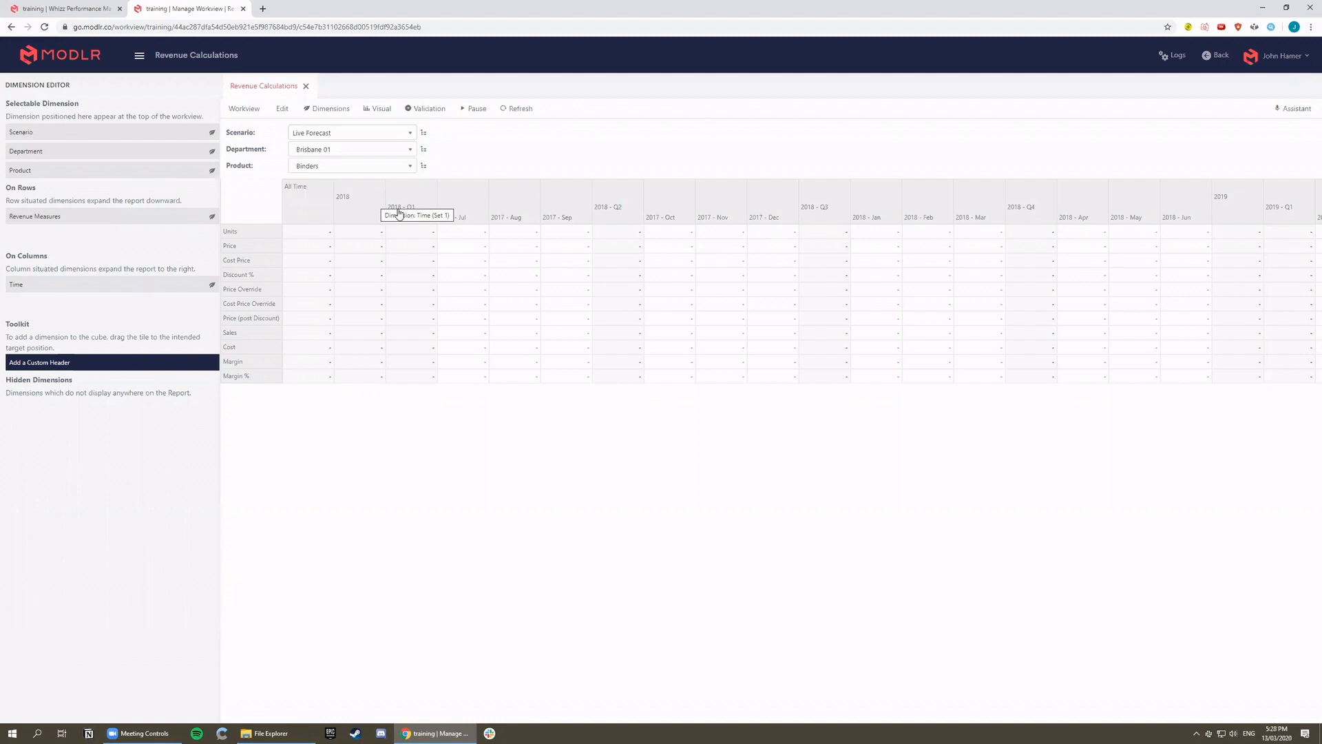
Step: Start a formula from the 2017 - Jul Units cell, leaving Revenue Measures unrestricted and restricting Scenario to Live Forecast
{"action": "right_click", "coordinate": [469, 238]}
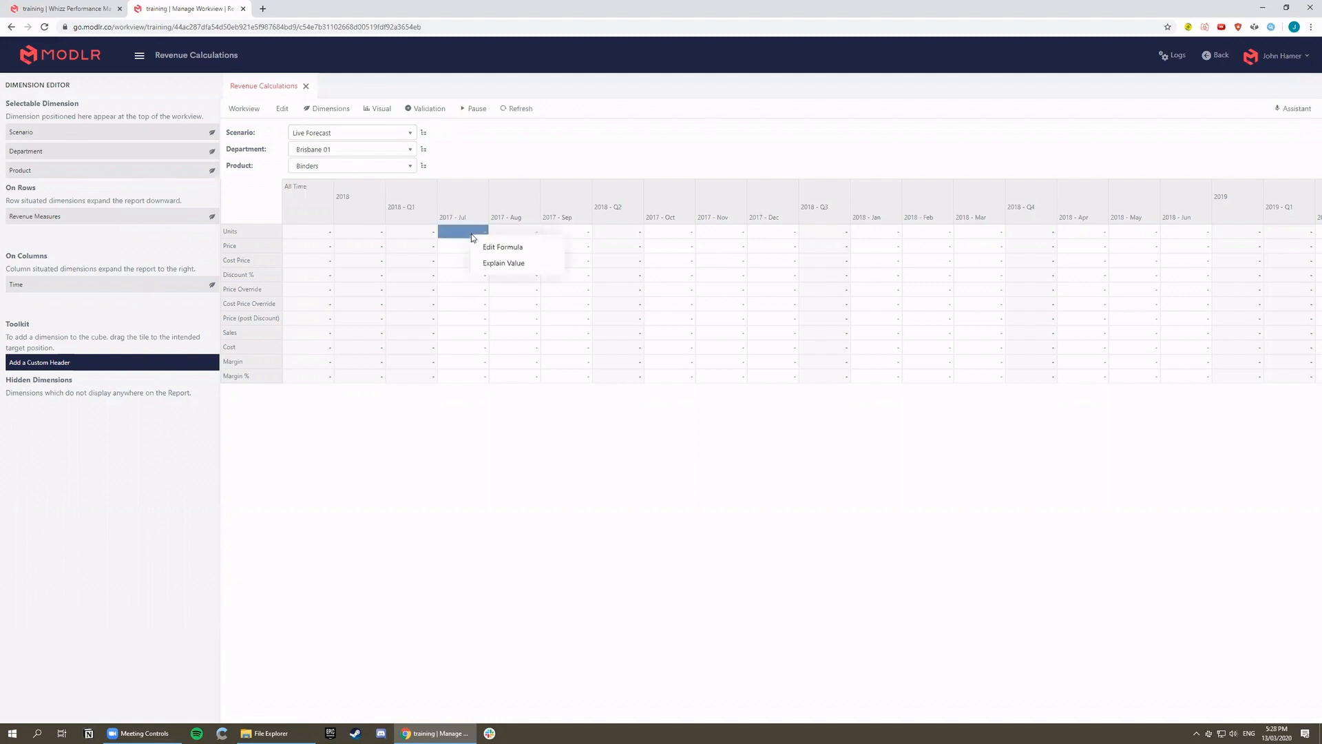
{"action": "left_click", "coordinate": [509, 250]}
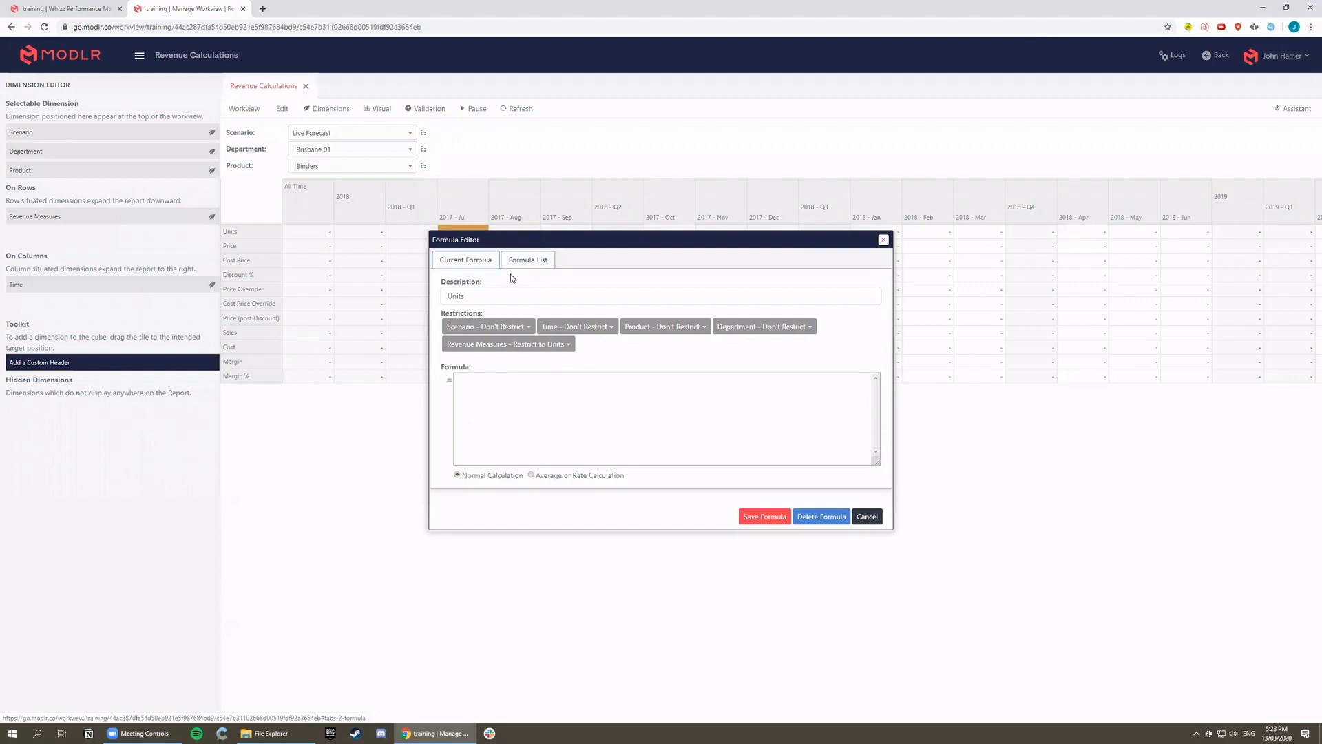
{"action": "left_click", "coordinate": [561, 346]}
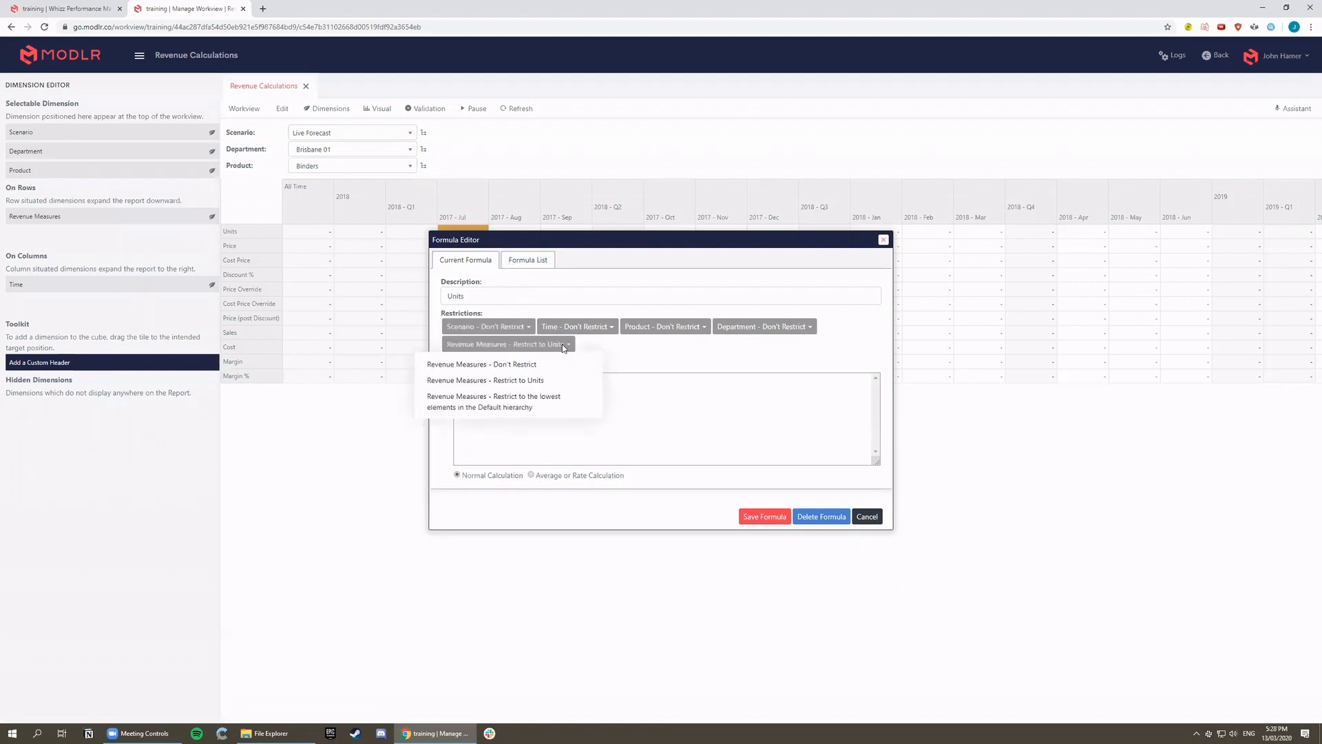
{"action": "left_click", "coordinate": [518, 372]}
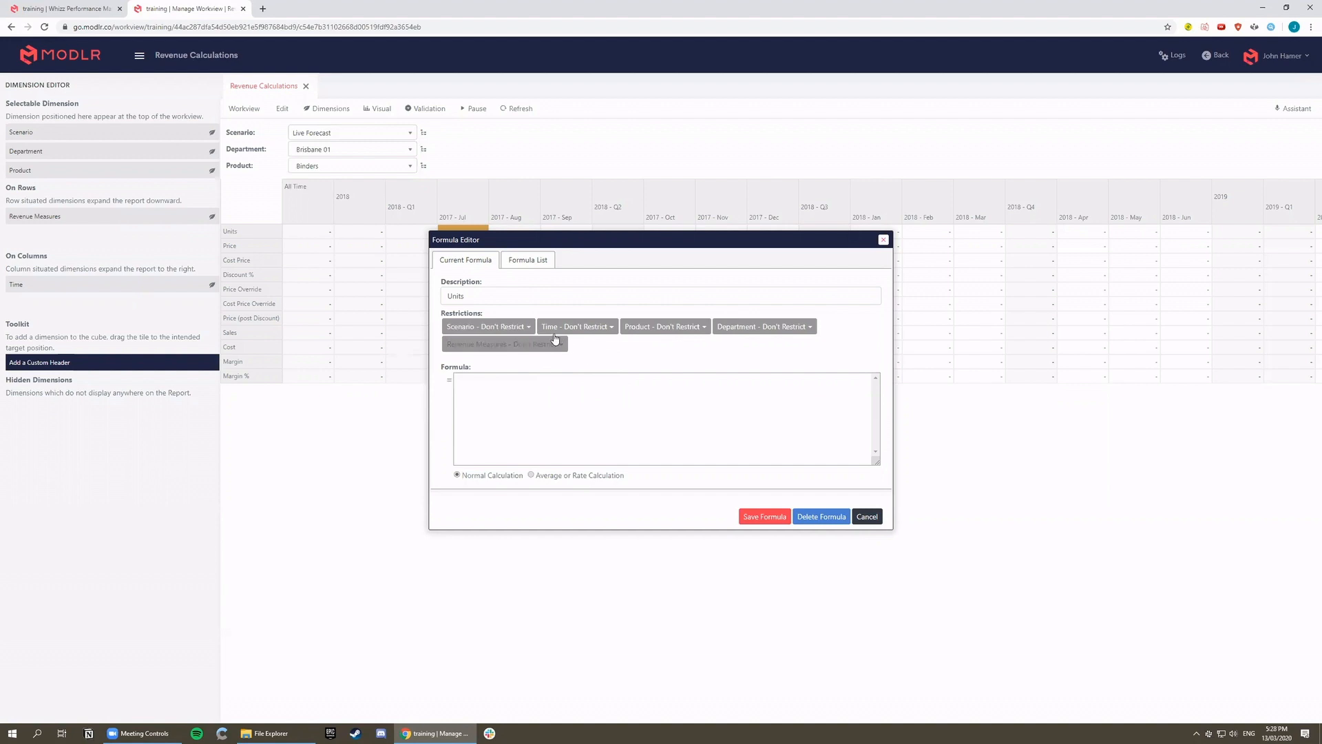
{"action": "left_click", "coordinate": [527, 329]}
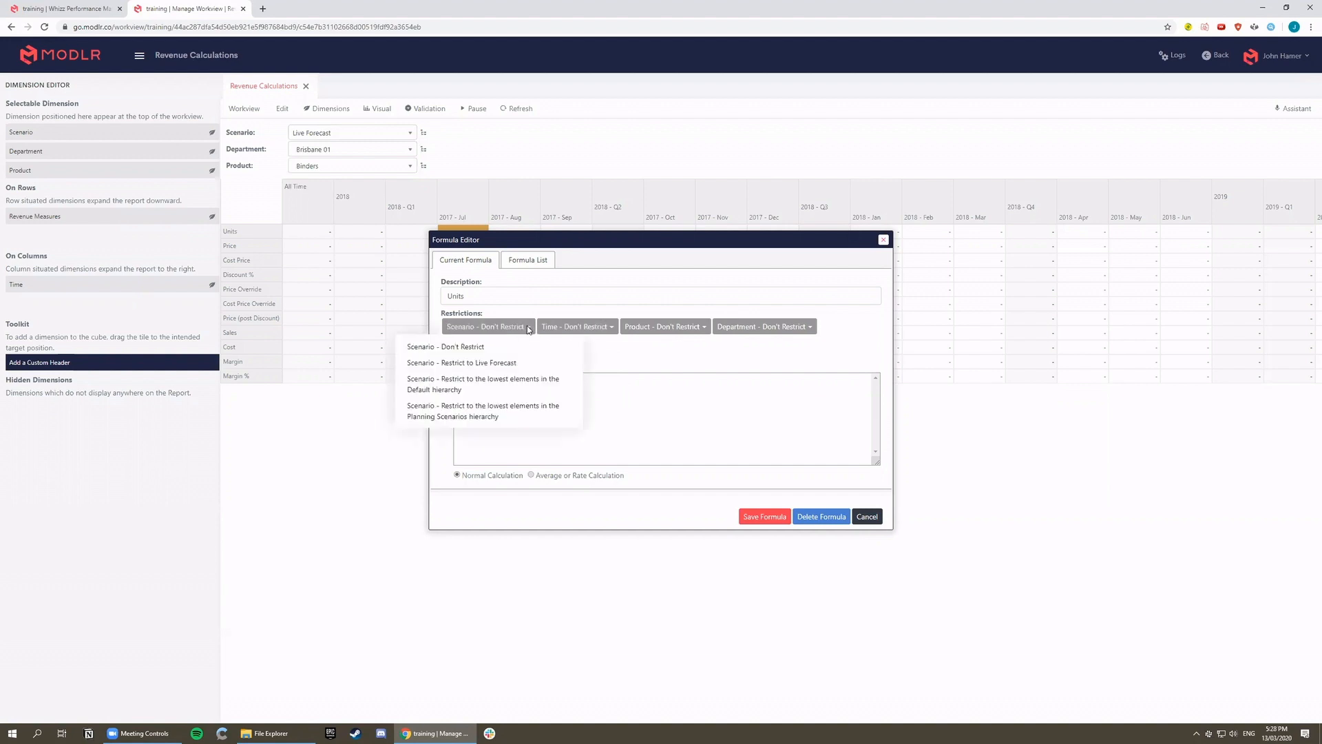
{"action": "left_click", "coordinate": [506, 364]}
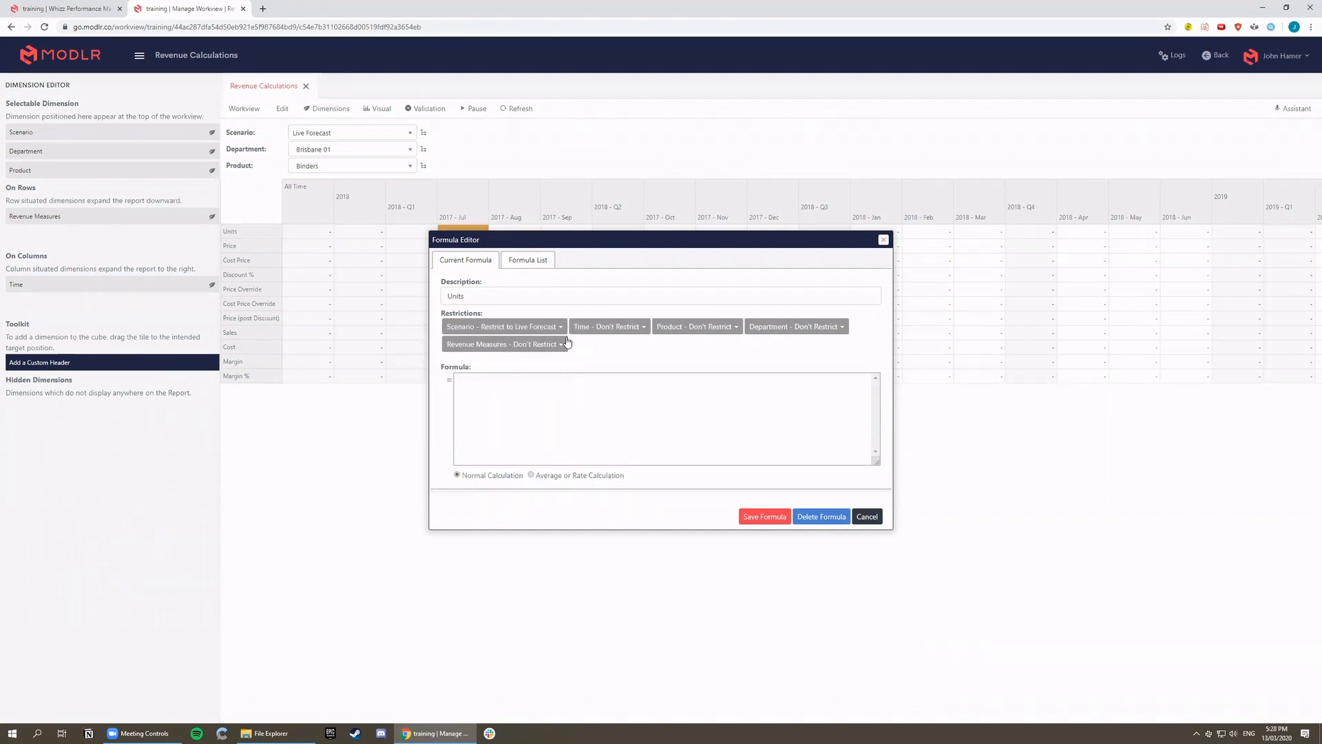
Step: Describe the formula as Actuals into Forecast and enter IF(POSITION("Time","Month List",ELEMENT("Time")) < POSITION("Time","Month List",VARIABLE("Time.Current Month")), ["Actual"], CONTINUE)
{"action": "left_click_drag", "start_coordinate": [527, 292], "coordinate": [428, 302]}
{"action": "type", "text": "Actuals into Fore"}
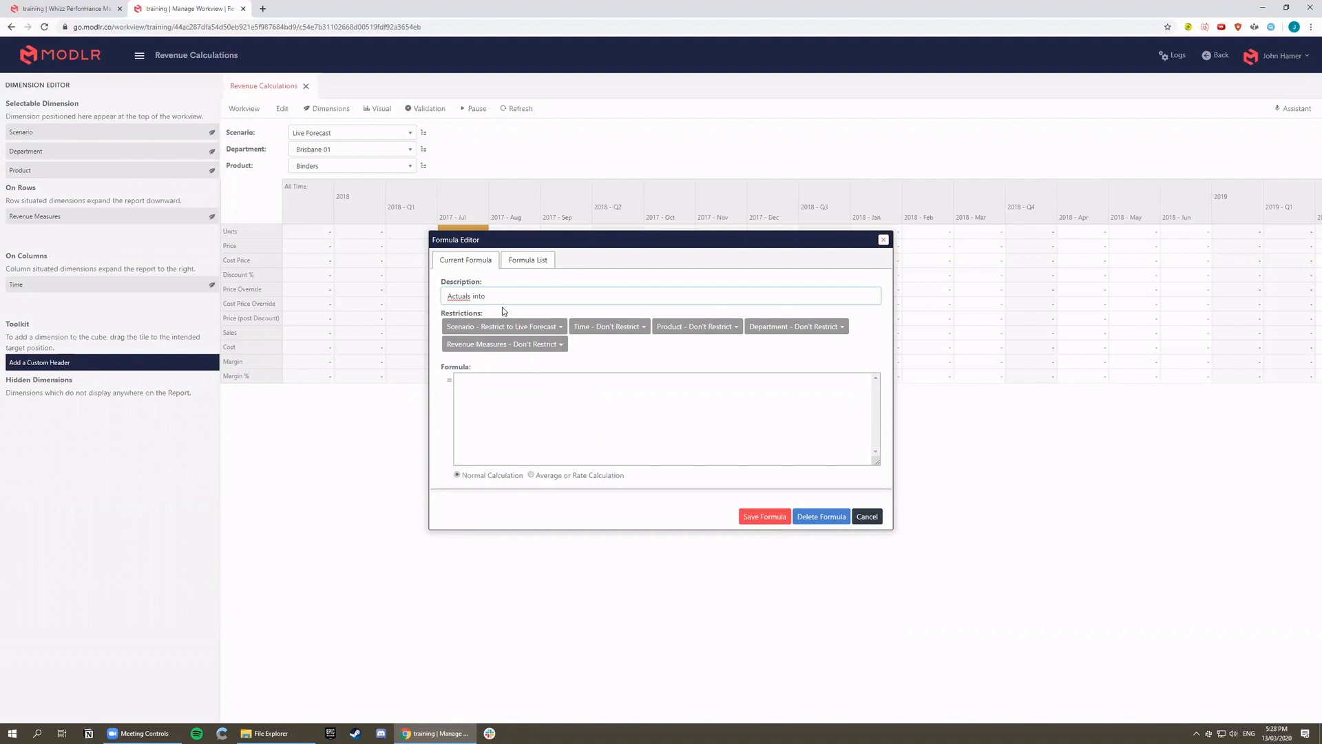
{"action": "type", "text": "cast"}
{"action": "left_click", "coordinate": [459, 380]}
{"action": "type", "text": "IF( POSITION(\"Time\" ,\"Month List\" , ELEMENT(\"Time\")) < POSITION(\"Time\" ,\"Month List\" , VARIABLE(\"Time.Current Month\")) , [\"Actual\"] , CONTINUE)"}
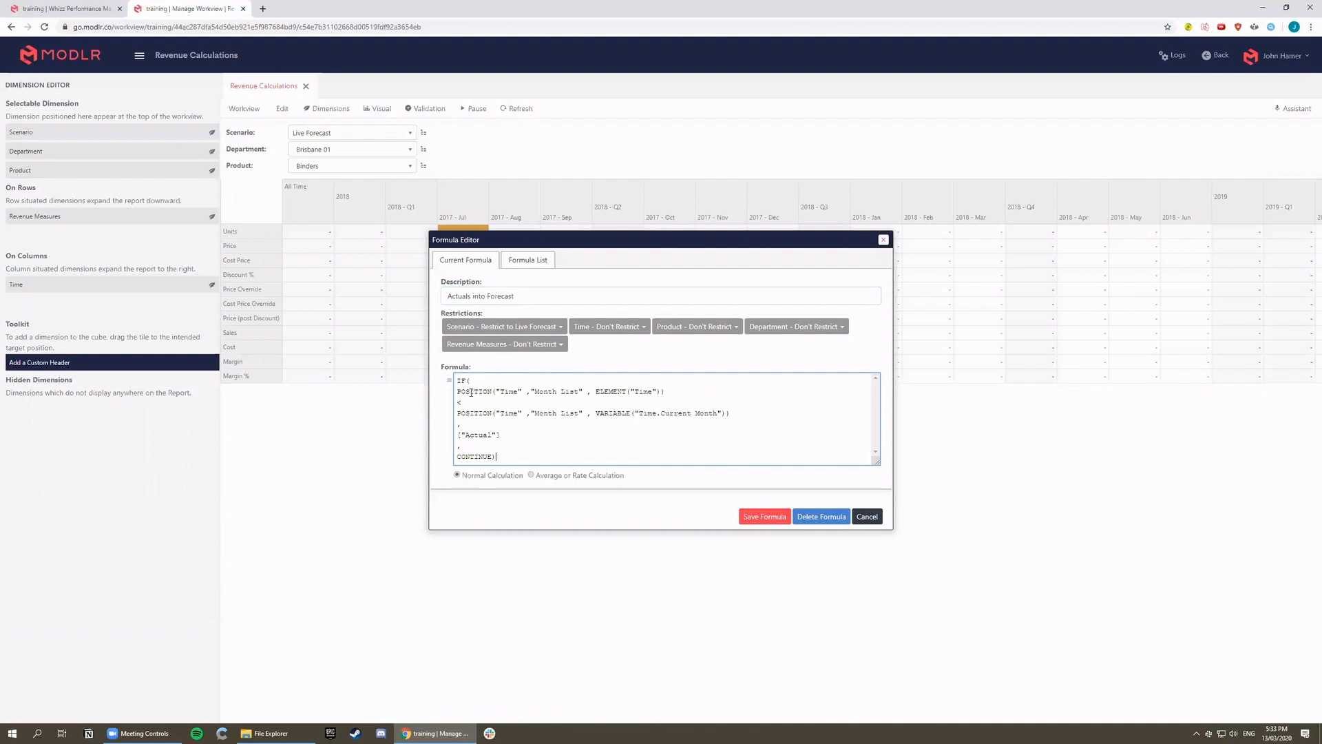
Step: Examine the formula's two Month List POSITION expressions, the Actual reference and the CONTINUE clause
{"action": "triple_click", "coordinate": [463, 384]}
{"action": "left_click_drag", "start_coordinate": [458, 389], "coordinate": [675, 396]}
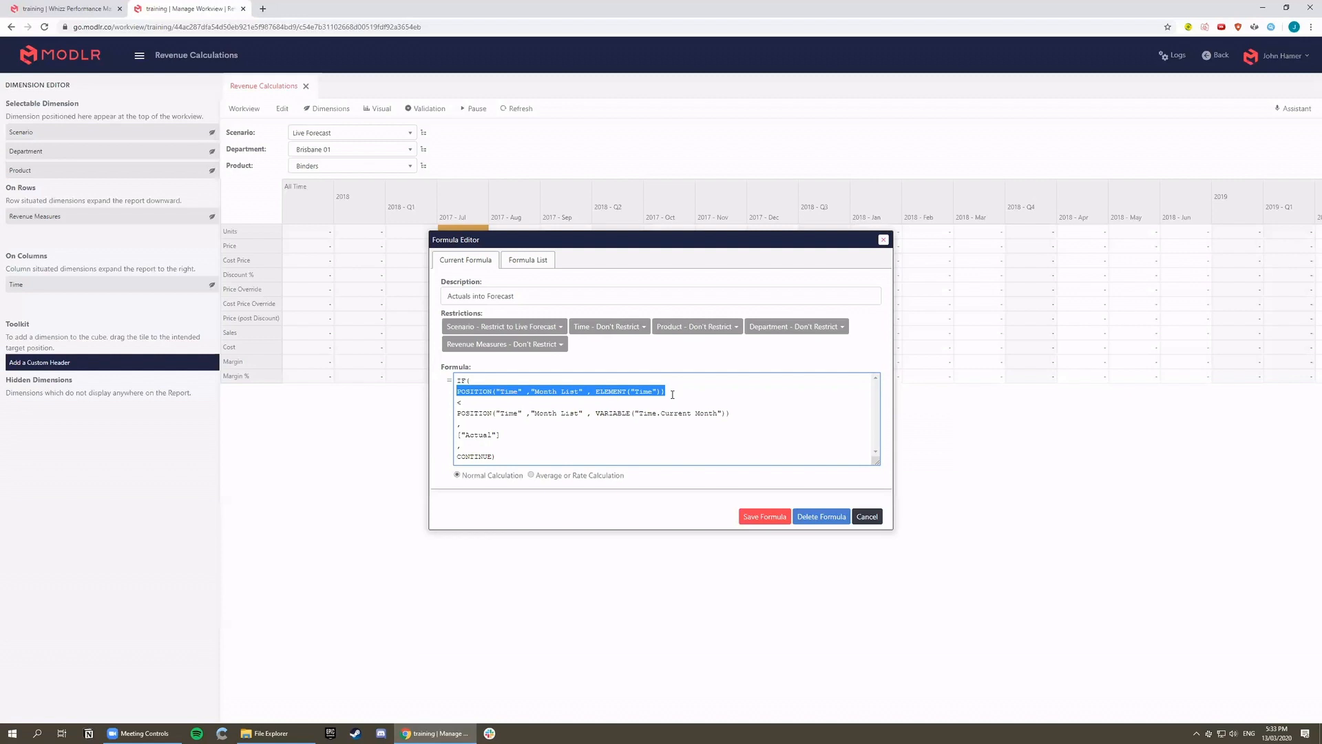
{"action": "left_click_drag", "start_coordinate": [582, 391], "coordinate": [531, 394]}
{"action": "left_click_drag", "start_coordinate": [456, 413], "coordinate": [739, 416]}
{"action": "left_click_drag", "start_coordinate": [596, 413], "coordinate": [722, 415]}
{"action": "left_click_drag", "start_coordinate": [583, 413], "coordinate": [531, 417]}
{"action": "left_click", "coordinate": [538, 424]}
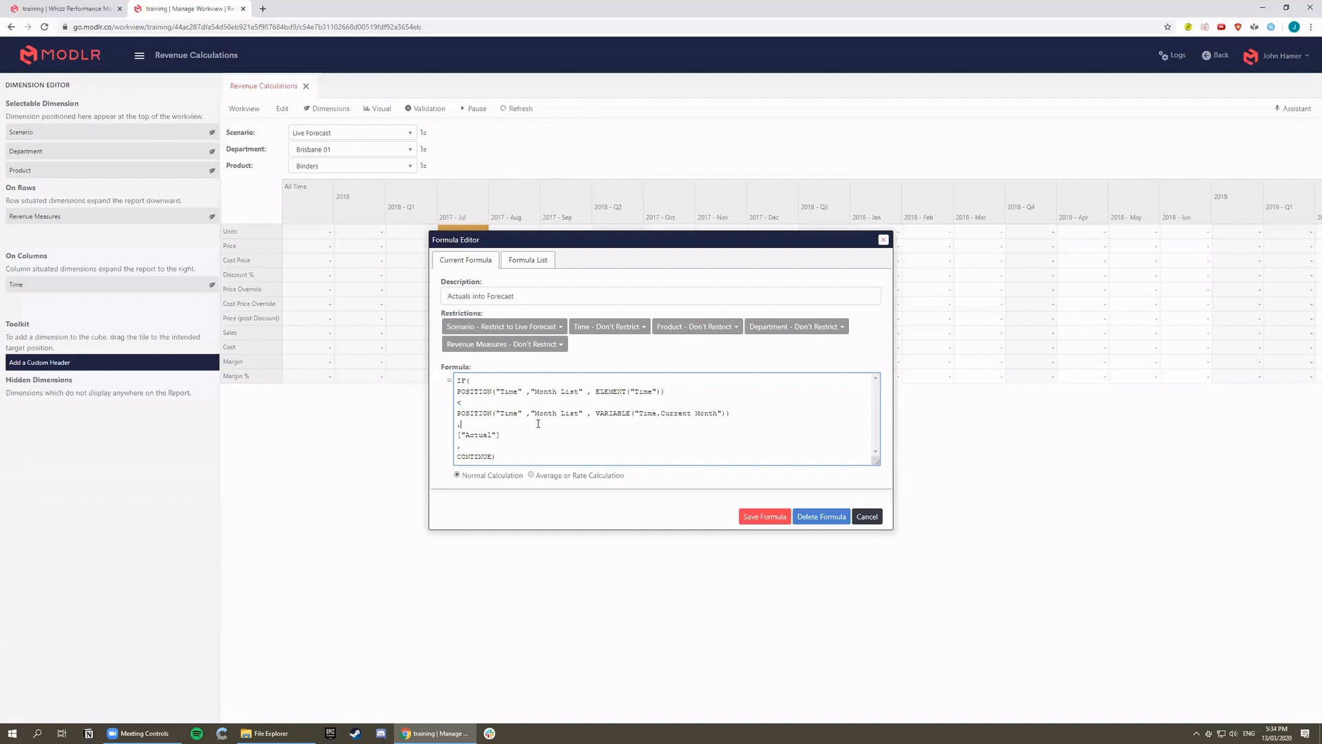
{"action": "left_click_drag", "start_coordinate": [502, 435], "coordinate": [458, 435]}
{"action": "left_click", "coordinate": [532, 447]}
{"action": "left_click_drag", "start_coordinate": [495, 456], "coordinate": [444, 460]}
Step: Save the formula, move Actuals into Forecast to the top of the formula order, and update the order
{"action": "left_click", "coordinate": [764, 517]}
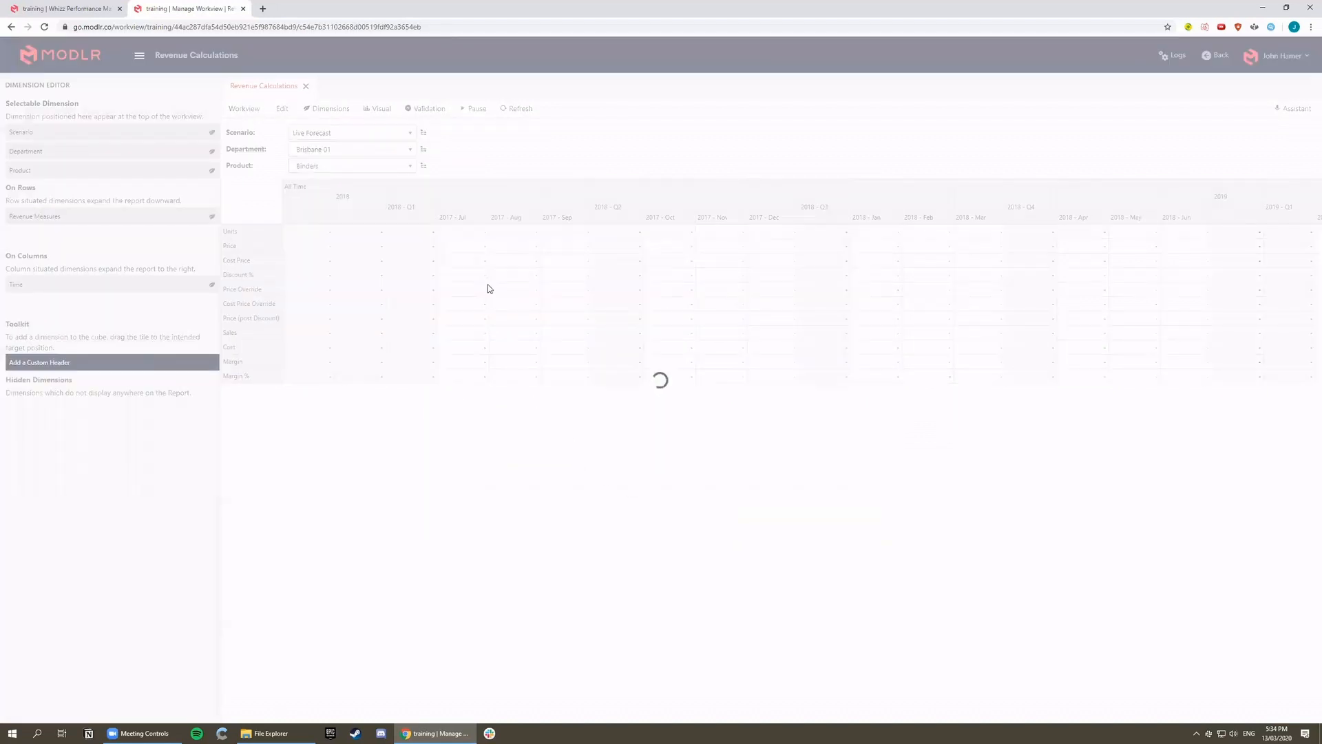
{"action": "right_click", "coordinate": [323, 238]}
{"action": "left_click", "coordinate": [348, 252]}
{"action": "left_click", "coordinate": [525, 260]}
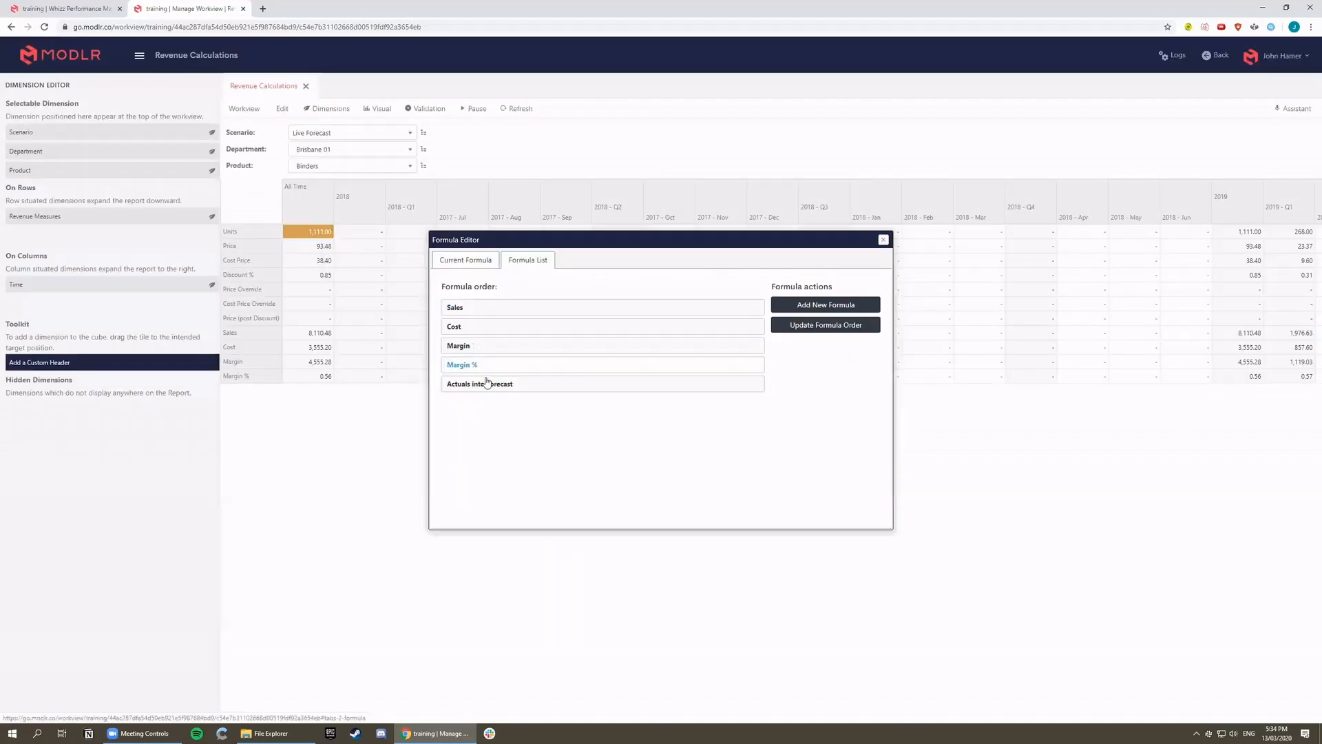
{"action": "left_click_drag", "start_coordinate": [487, 391], "coordinate": [482, 303]}
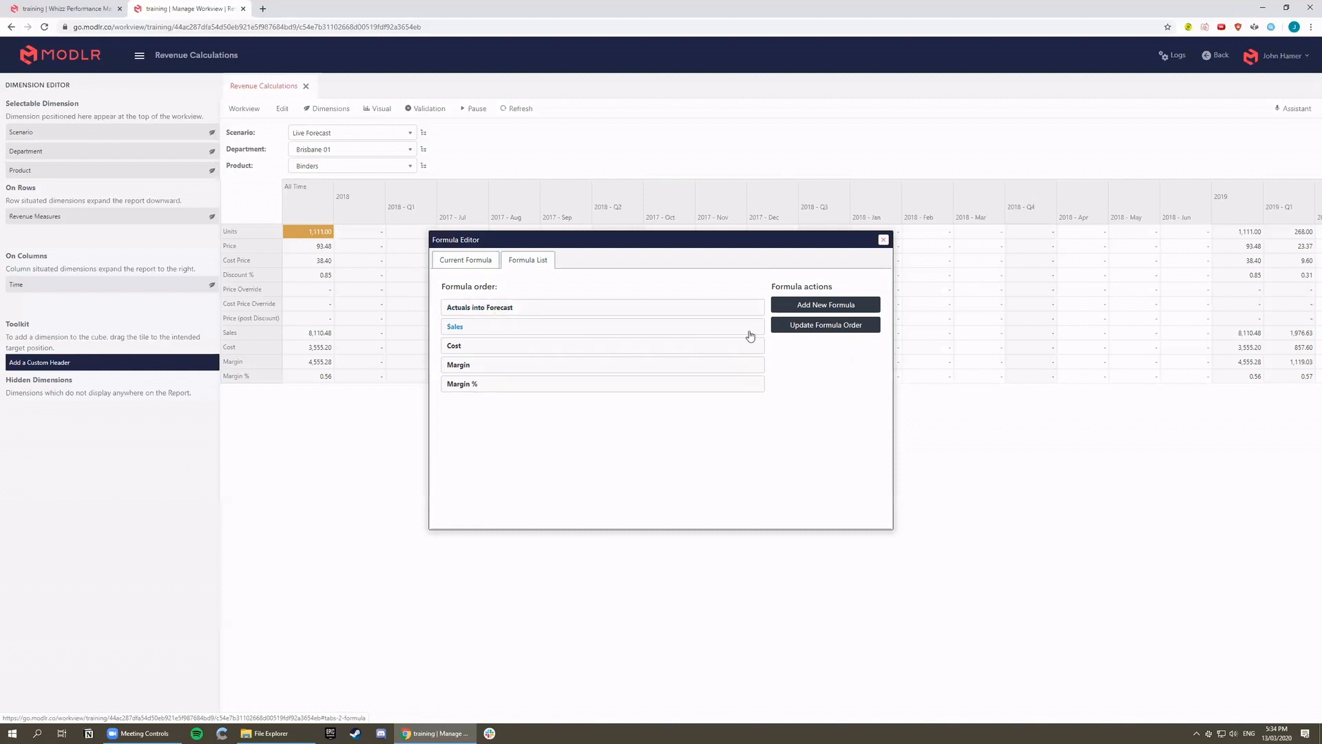
{"action": "left_click", "coordinate": [808, 327]}
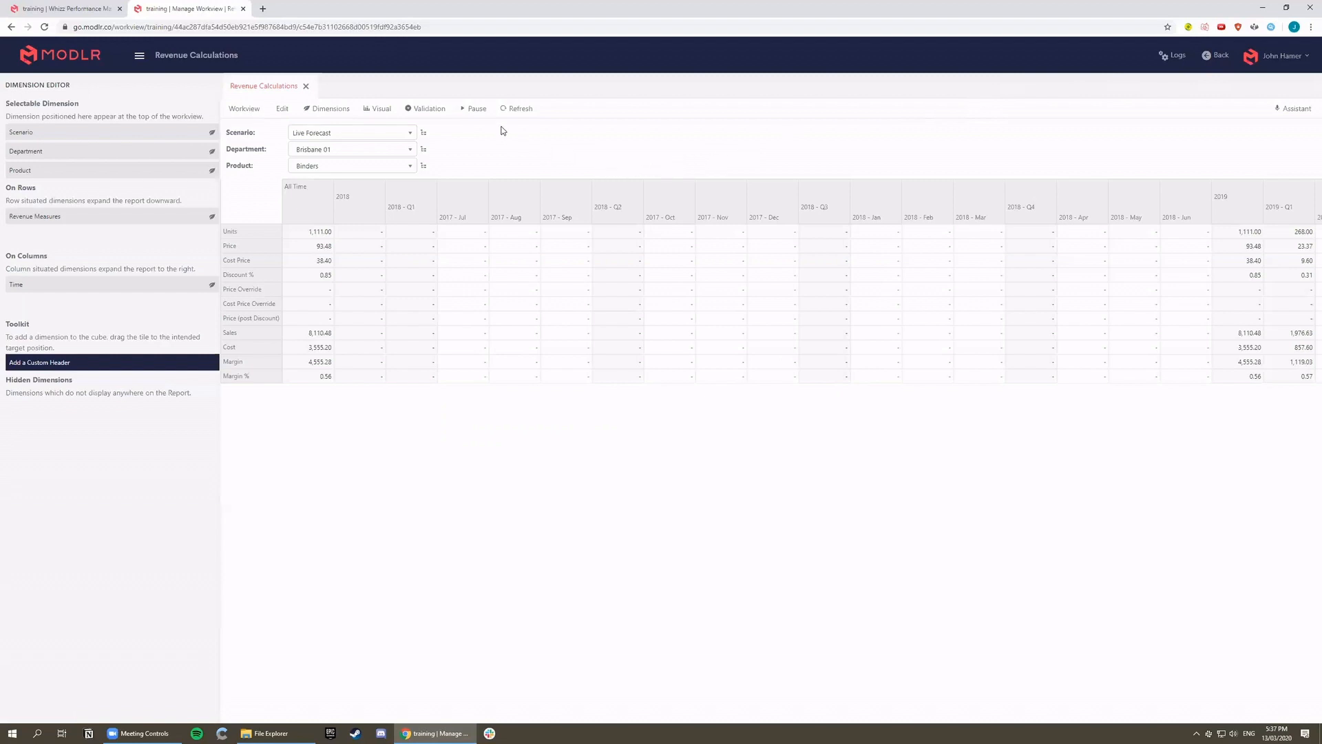
Step: Save a copy of the Revenue Calculations workview as Price Planning
{"action": "left_click", "coordinate": [252, 112]}
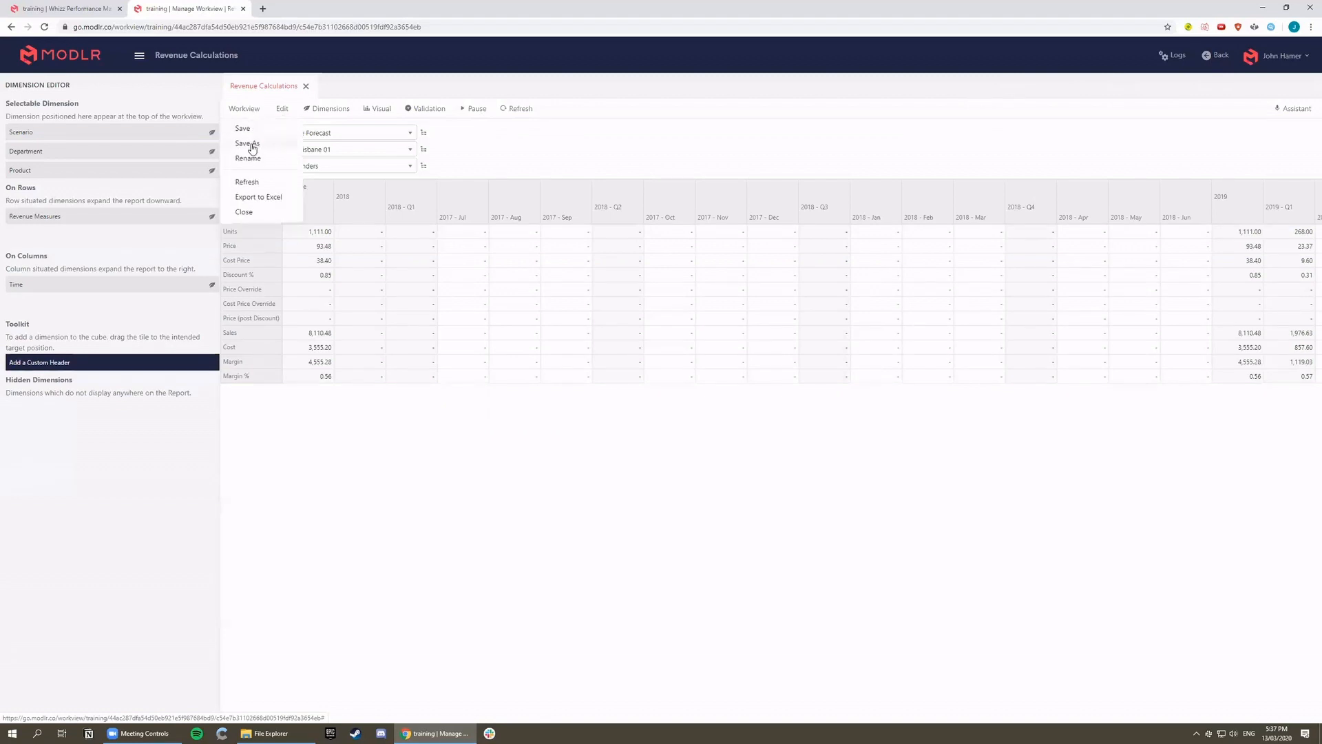
{"action": "left_click", "coordinate": [249, 144]}
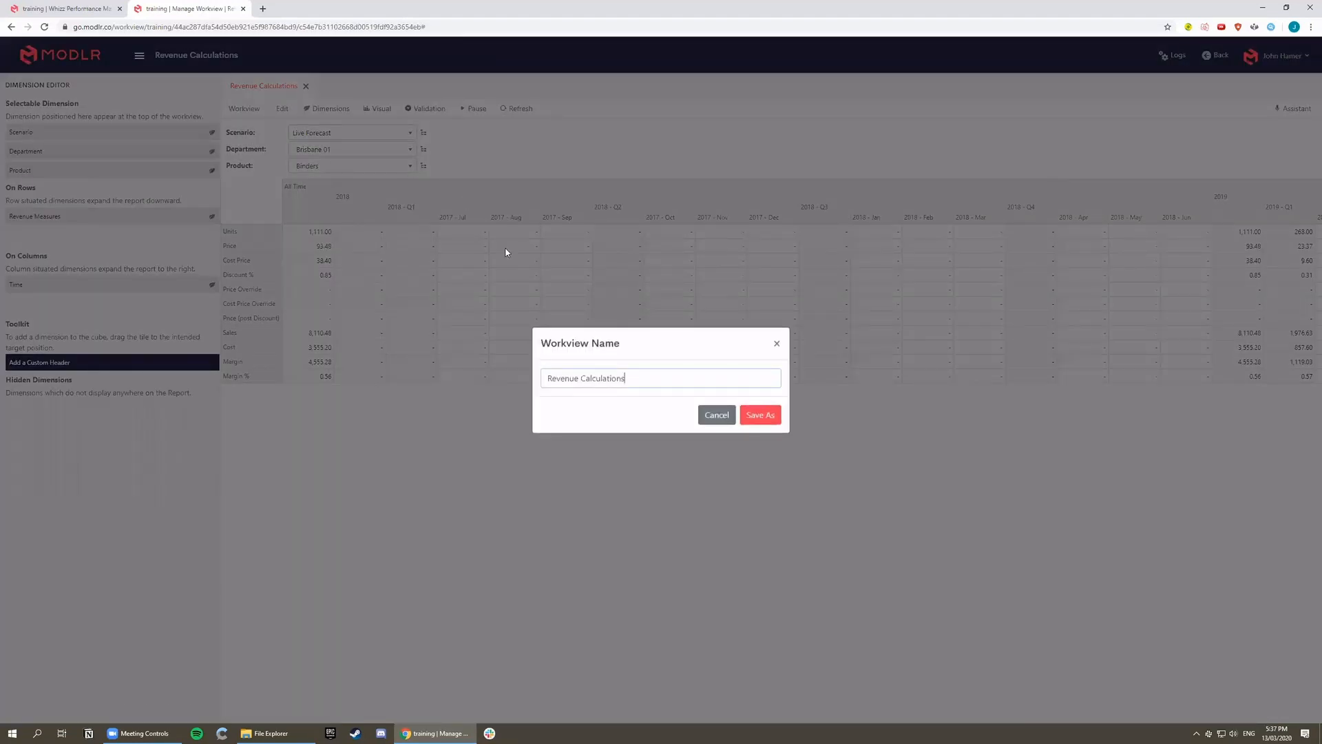
{"action": "left_click_drag", "start_coordinate": [642, 378], "coordinate": [496, 368]}
{"action": "type", "text": "Price Planning"}
{"action": "left_click", "coordinate": [757, 416]}
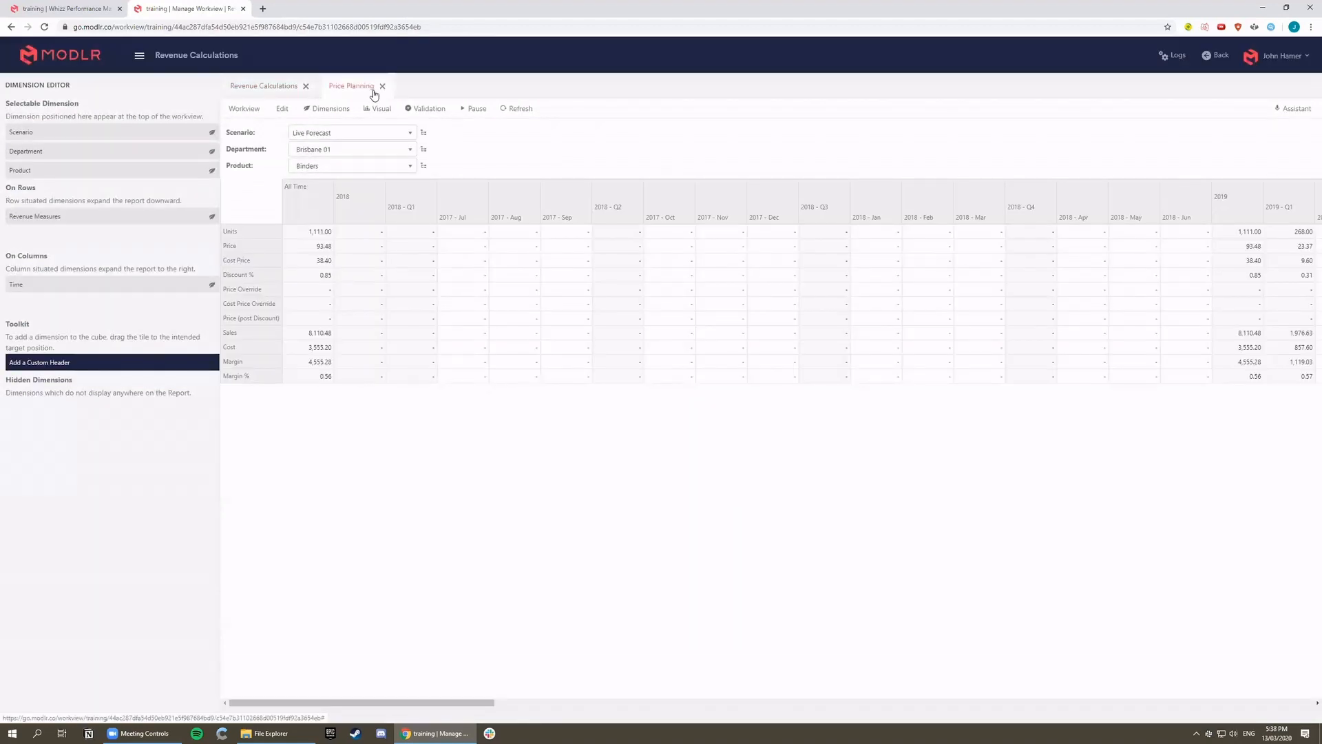
Step: In Price Planning, replace the Revenue Measures set with Price, Price Override, Cost Price and Cost Price Override, and save it
{"action": "left_click", "coordinate": [267, 90]}
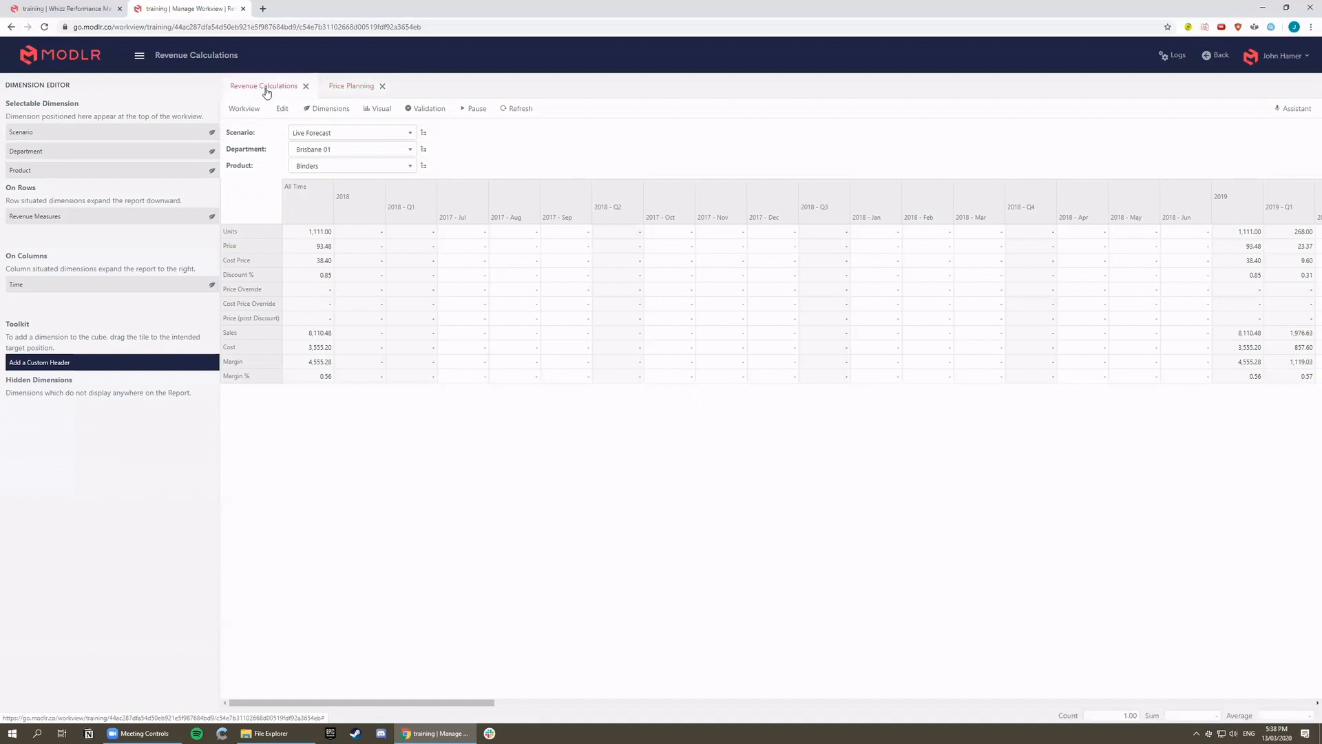
{"action": "left_click", "coordinate": [347, 89]}
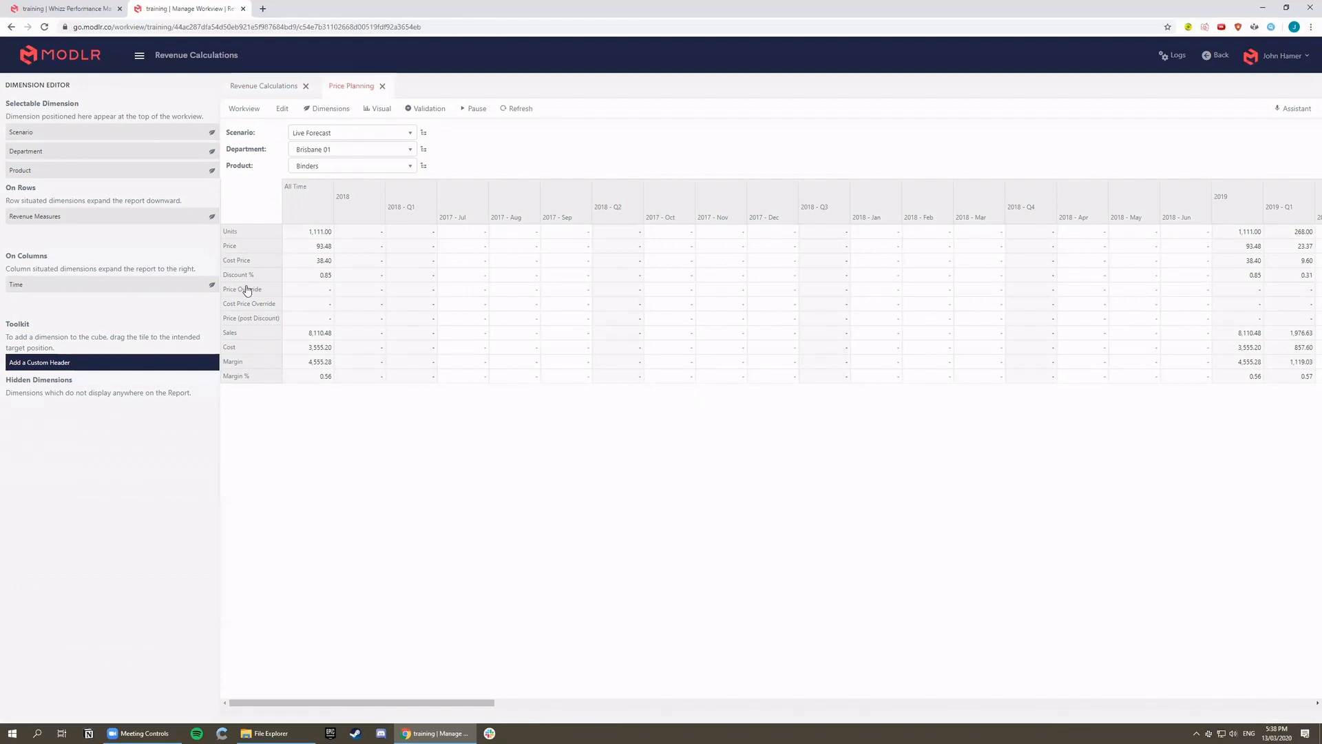
{"action": "left_click", "coordinate": [262, 234]}
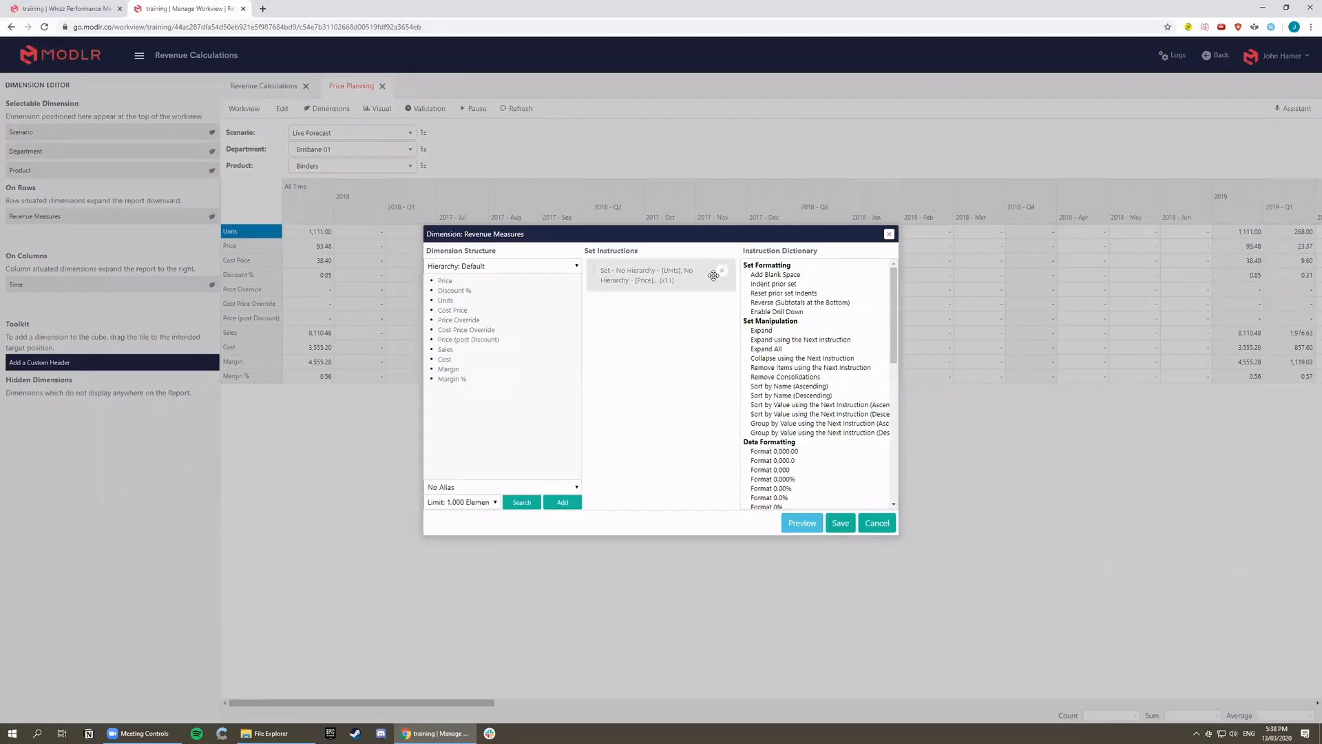
{"action": "left_click", "coordinate": [722, 270]}
{"action": "double_click", "coordinate": [444, 281]}
{"action": "double_click", "coordinate": [448, 320]}
{"action": "double_click", "coordinate": [448, 311]}
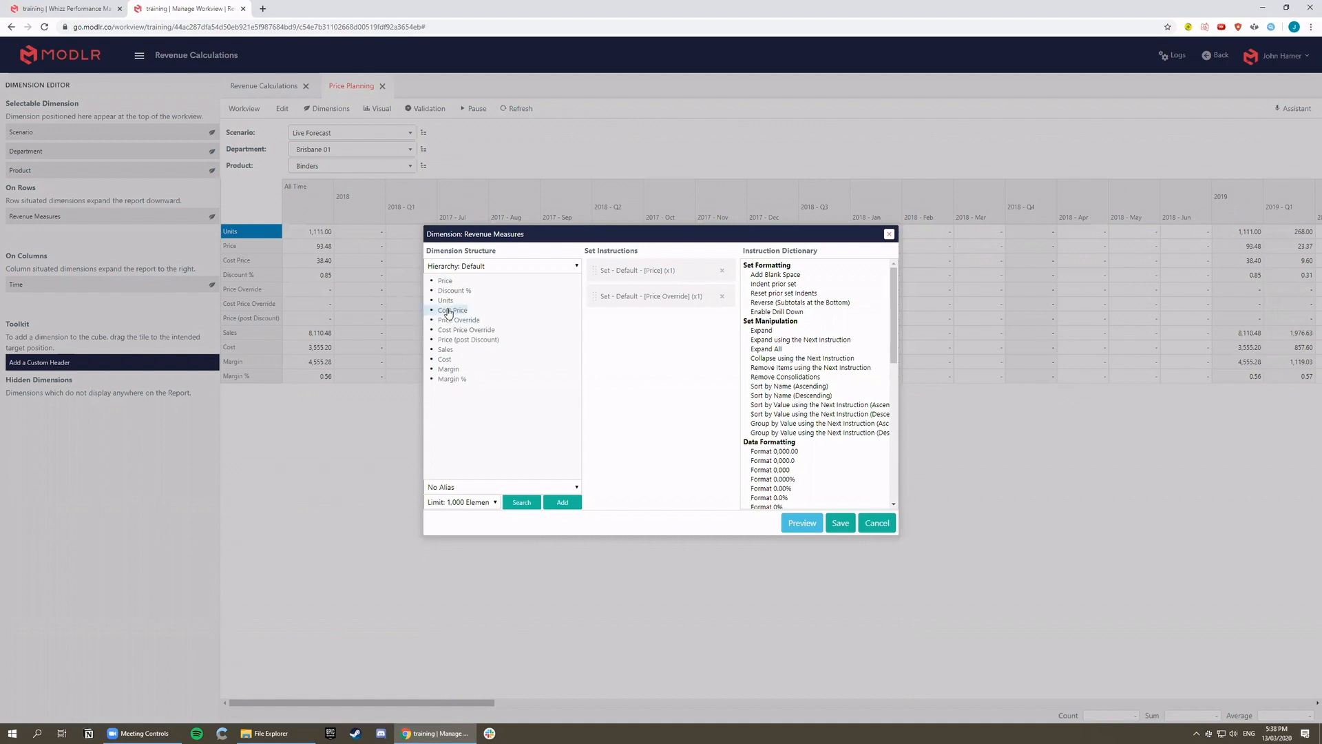
{"action": "double_click", "coordinate": [453, 330]}
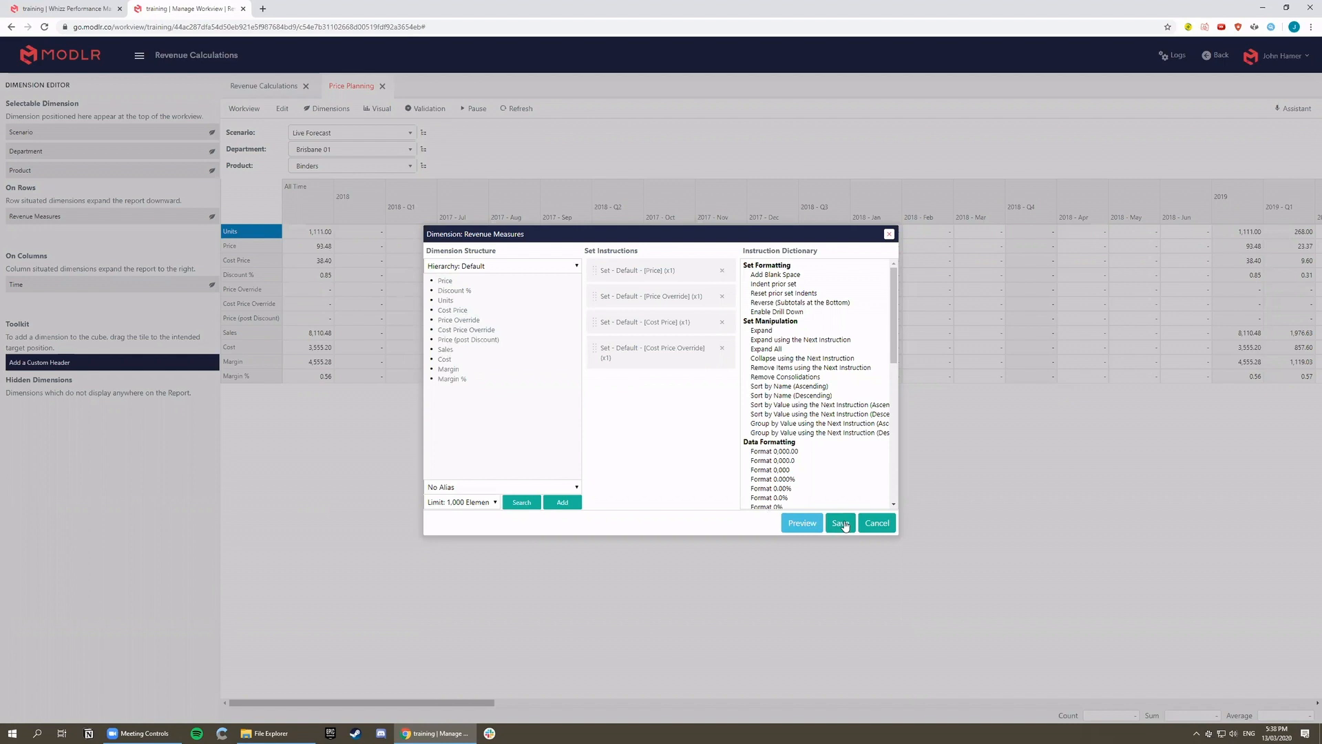
{"action": "left_click", "coordinate": [840, 524]}
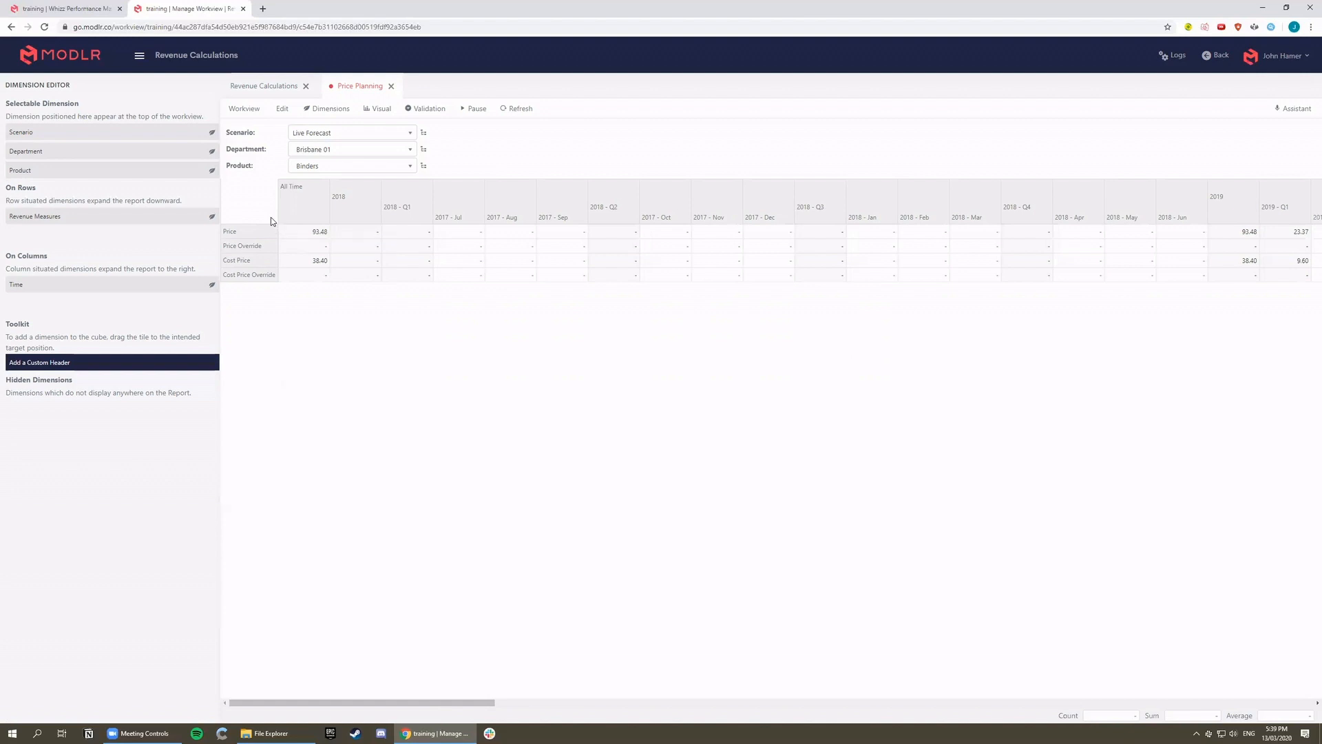
Step: Place Product on rows before Revenue Measures and add Remove Consolidations after Expand All in the Product set
{"action": "left_click_drag", "start_coordinate": [161, 172], "coordinate": [165, 211]}
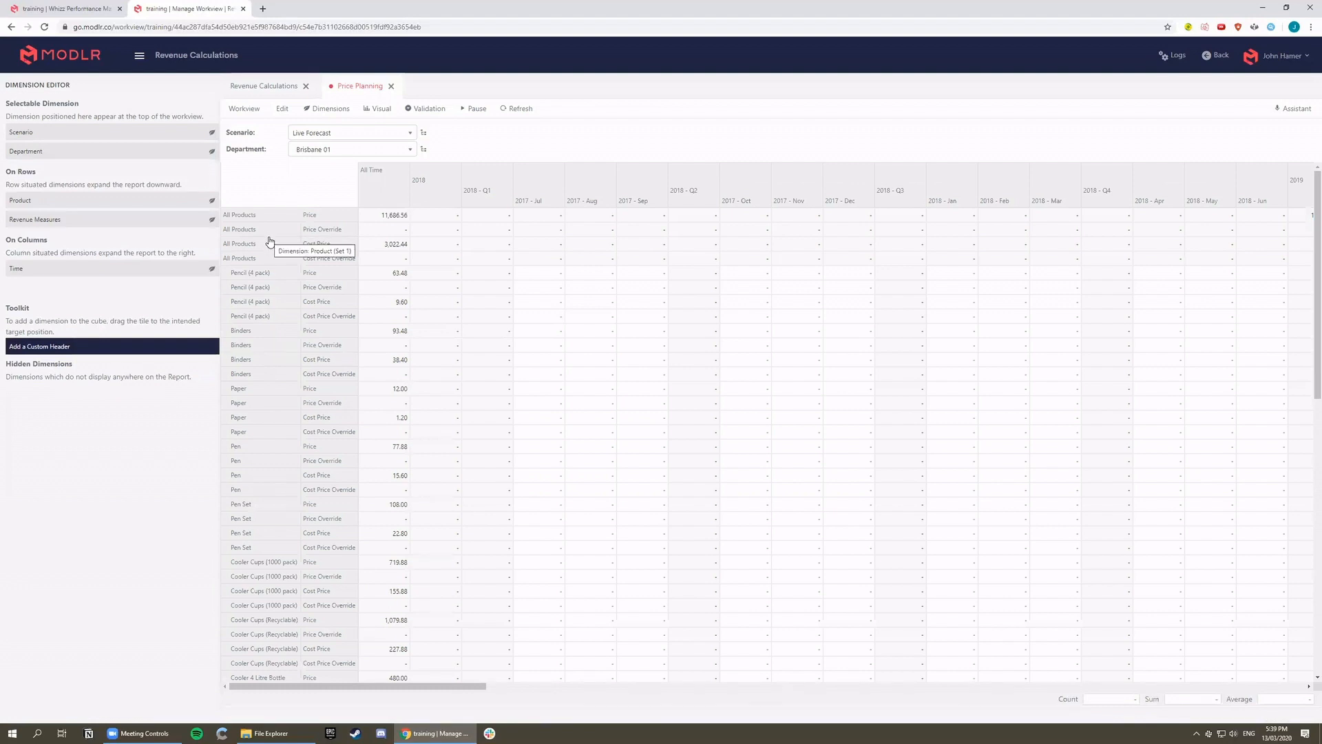
{"action": "double_click", "coordinate": [269, 242]}
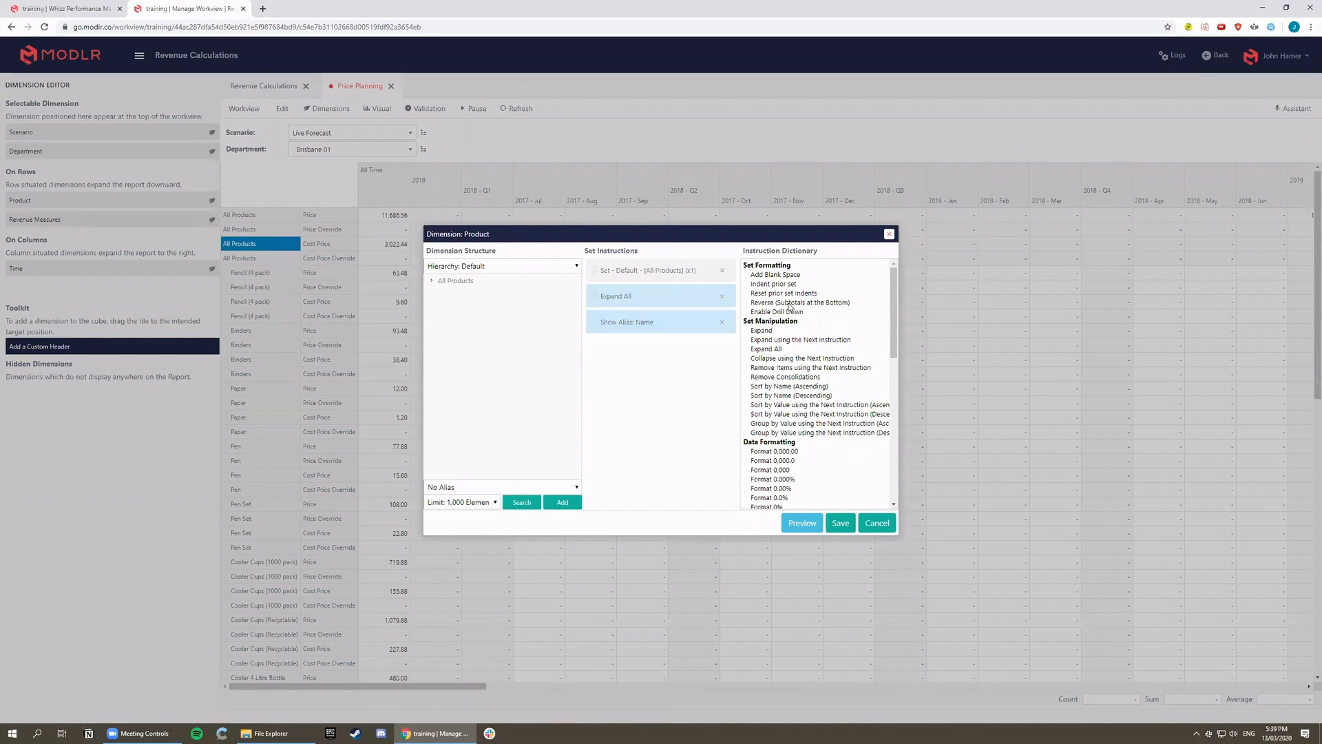
{"action": "left_click_drag", "start_coordinate": [773, 378], "coordinate": [665, 329]}
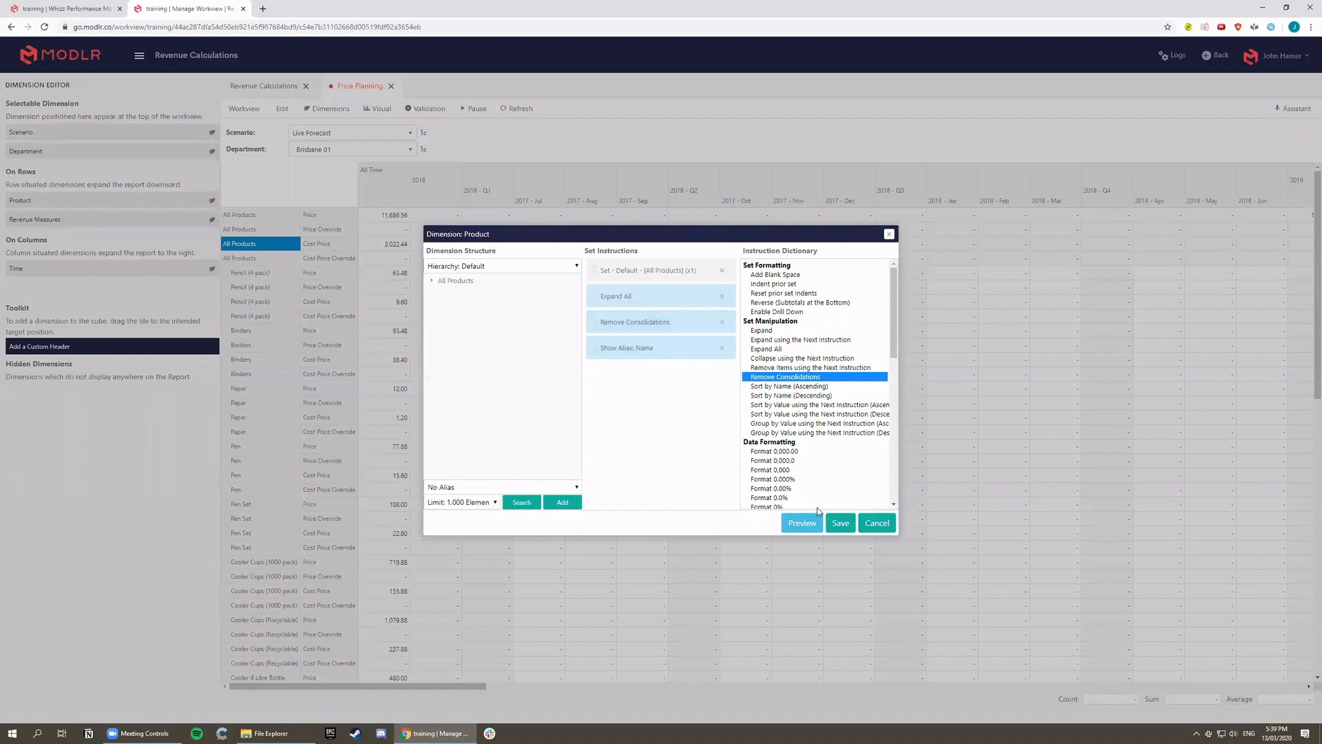
{"action": "left_click", "coordinate": [838, 525]}
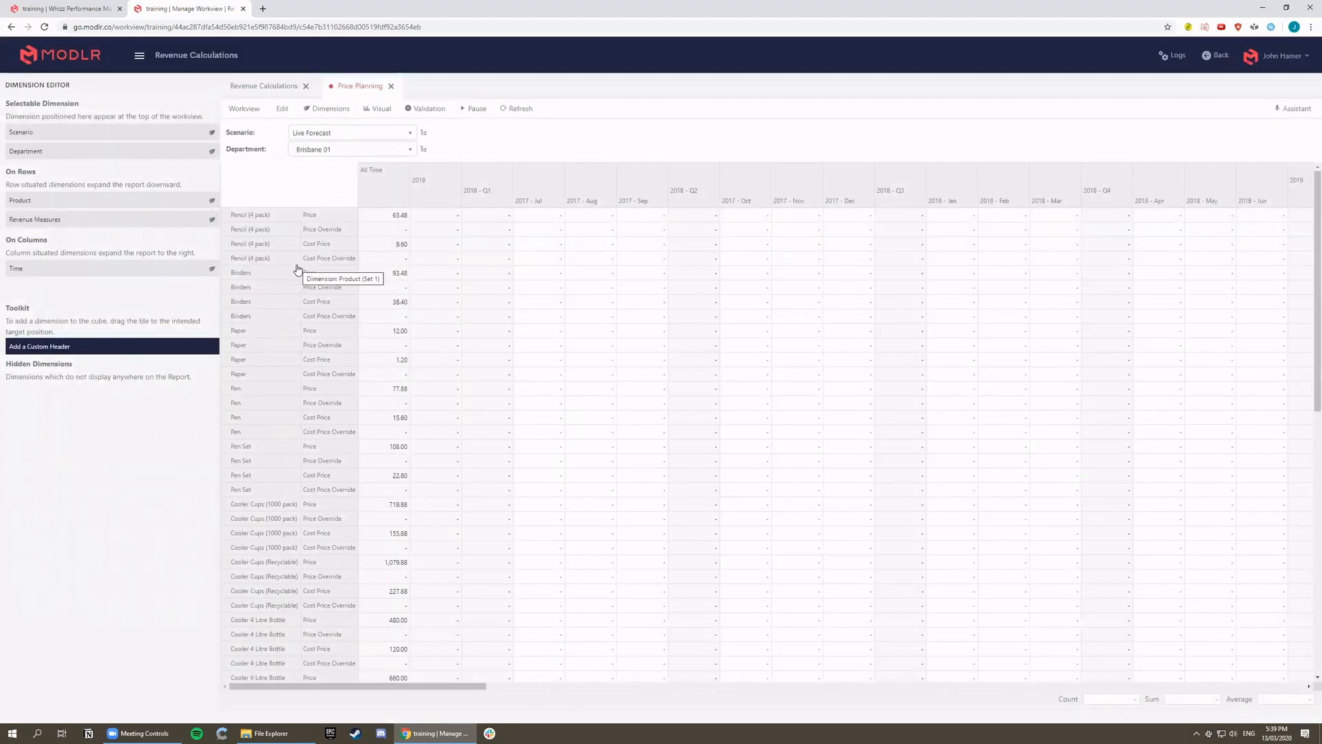
Step: Append a blank space to the Revenue Measures set after Cost Price Override and save the Price Planning workview
{"action": "double_click", "coordinate": [329, 258]}
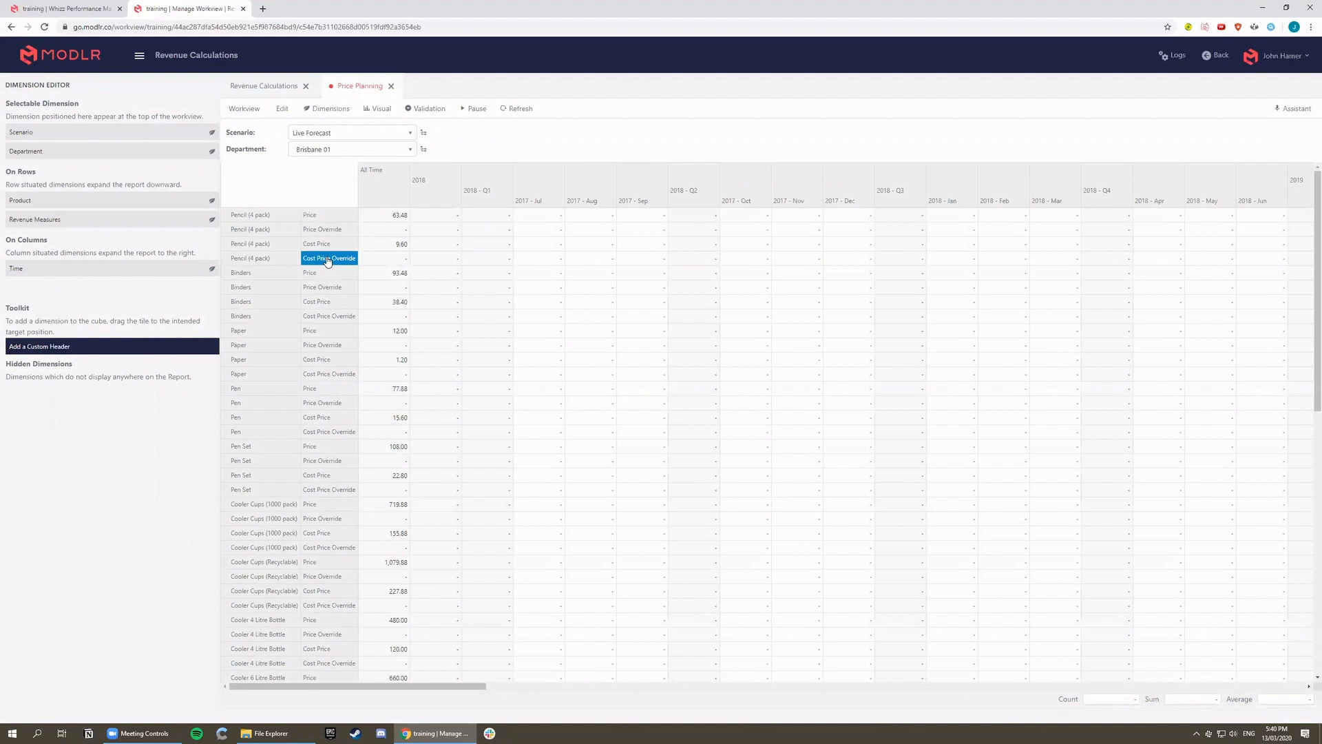
{"action": "double_click", "coordinate": [784, 276]}
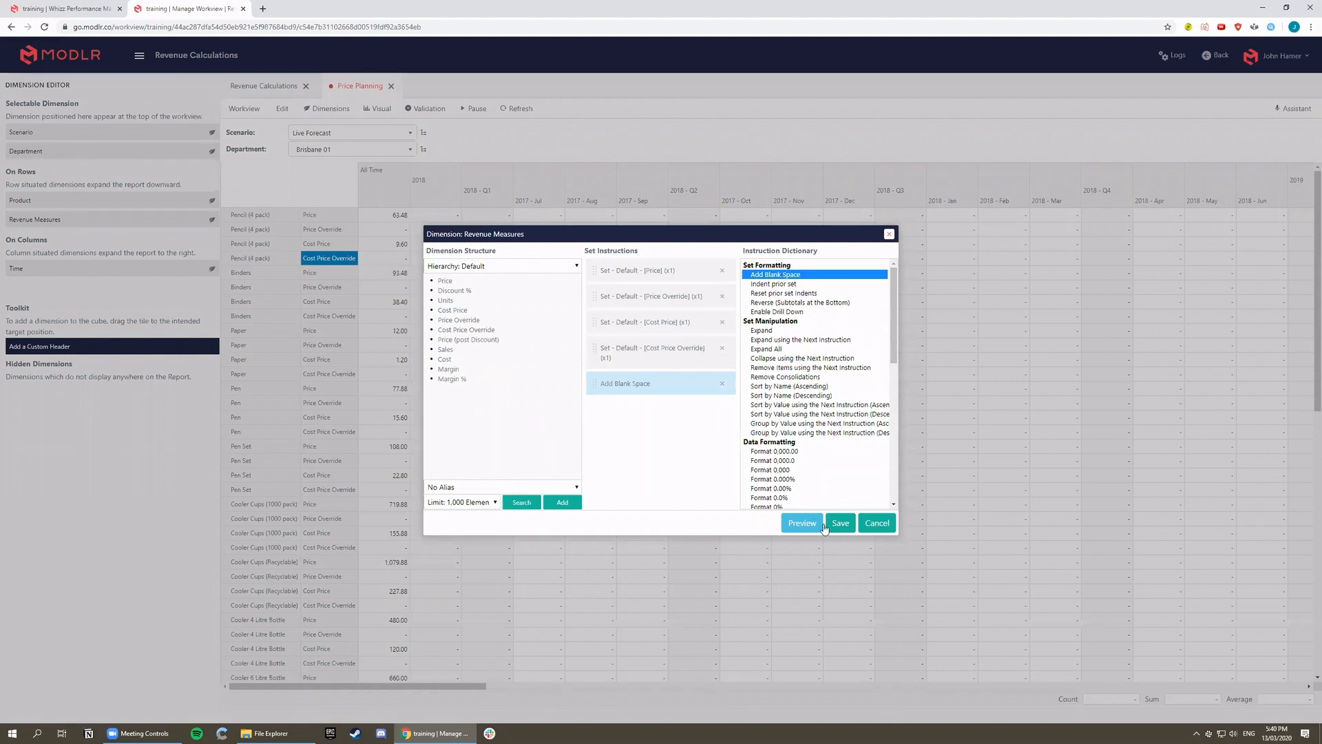
{"action": "left_click", "coordinate": [838, 527]}
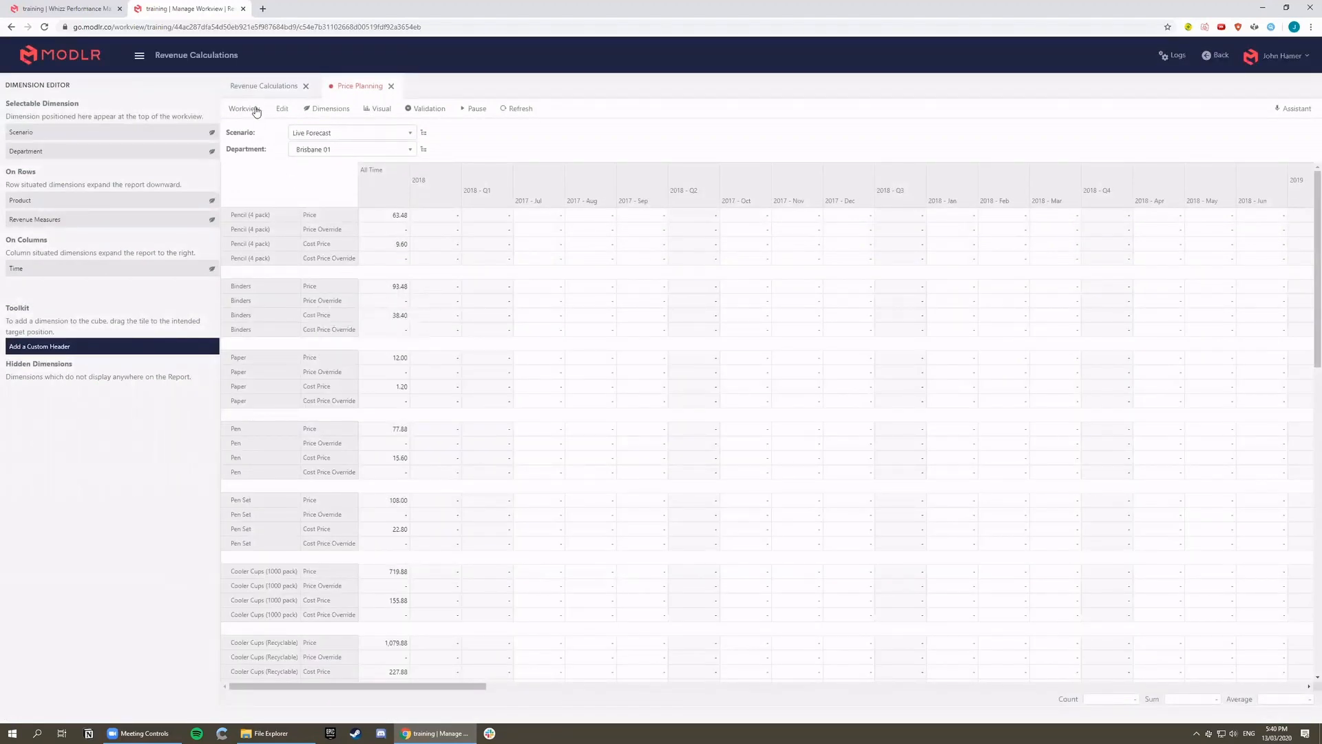
{"action": "left_click", "coordinate": [243, 109]}
{"action": "left_click", "coordinate": [271, 158]}
Step: Replace the Time set's instructions with the Time.Current Year variable, a blank space and the next member from Default
{"action": "left_click", "coordinate": [529, 190]}
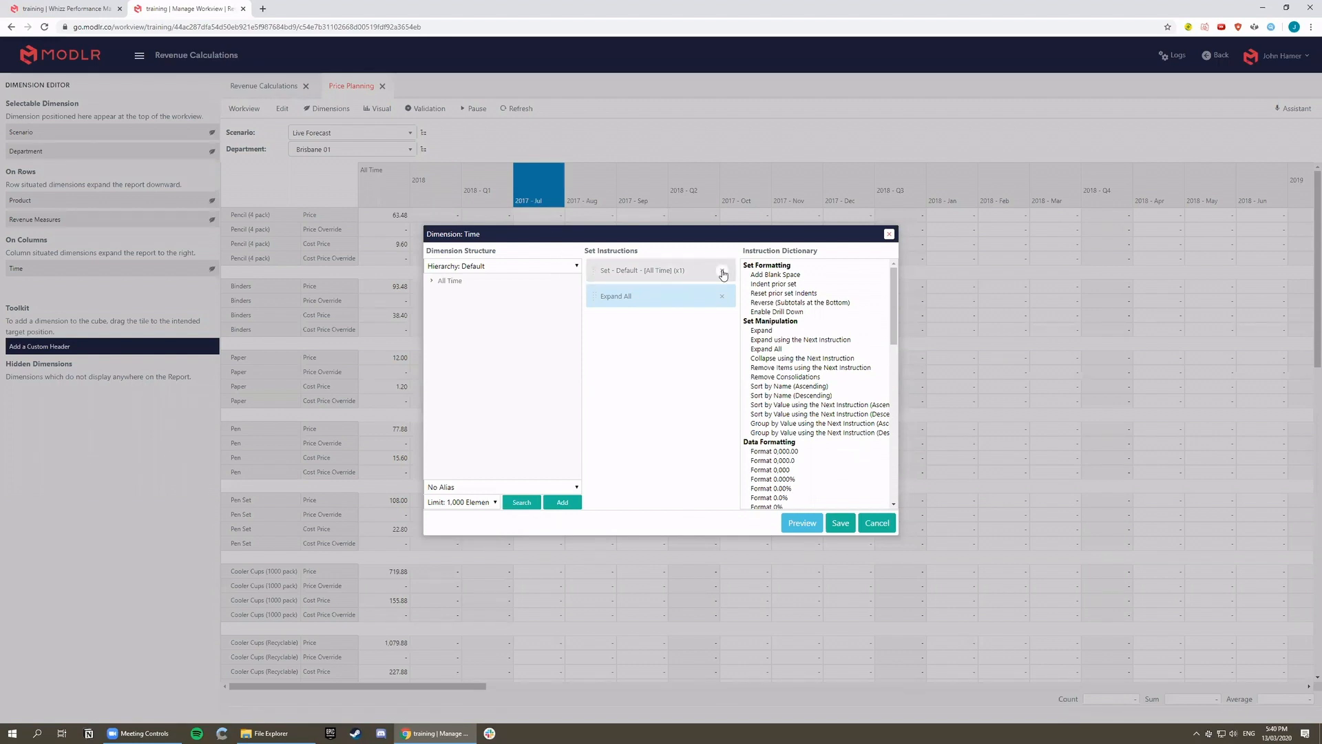
{"action": "left_click", "coordinate": [724, 274]}
{"action": "scroll", "coordinate": [790, 353], "scroll_direction": "down", "scroll_amount": 5}
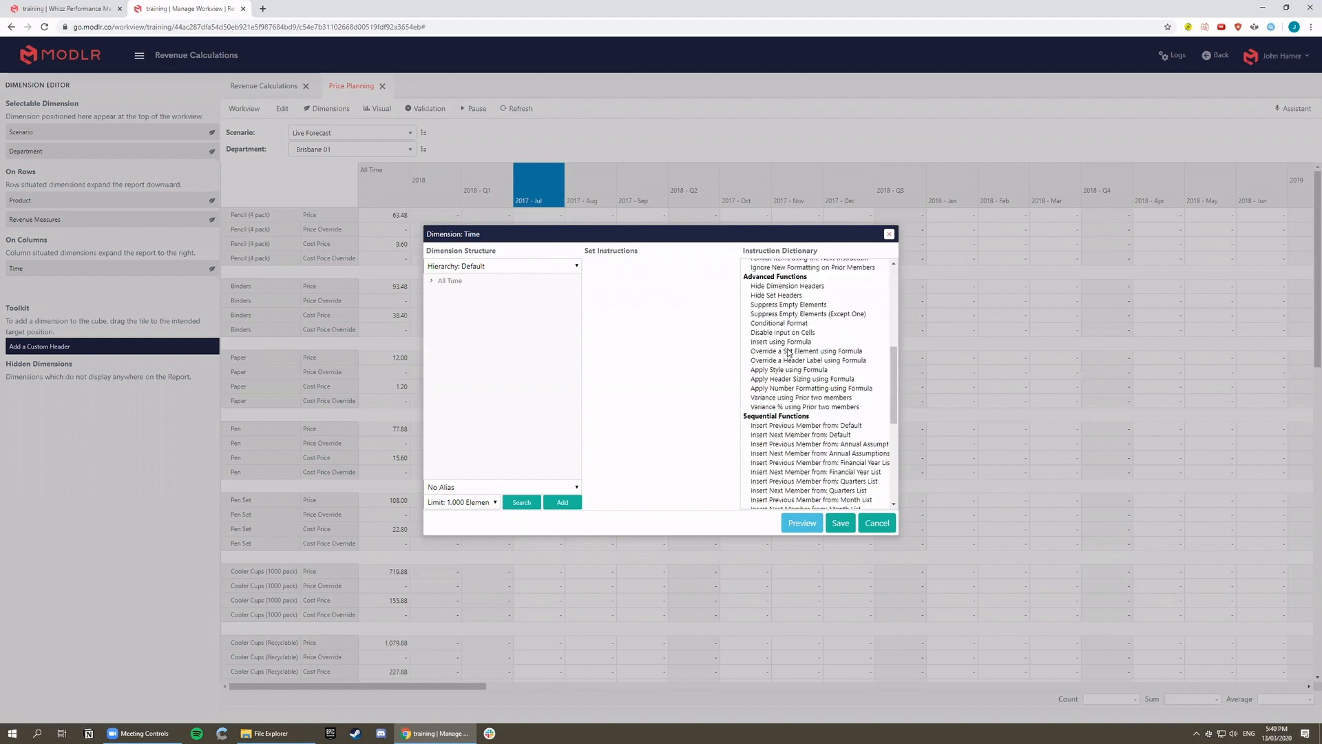
{"action": "scroll", "coordinate": [790, 353], "scroll_direction": "down", "scroll_amount": 4}
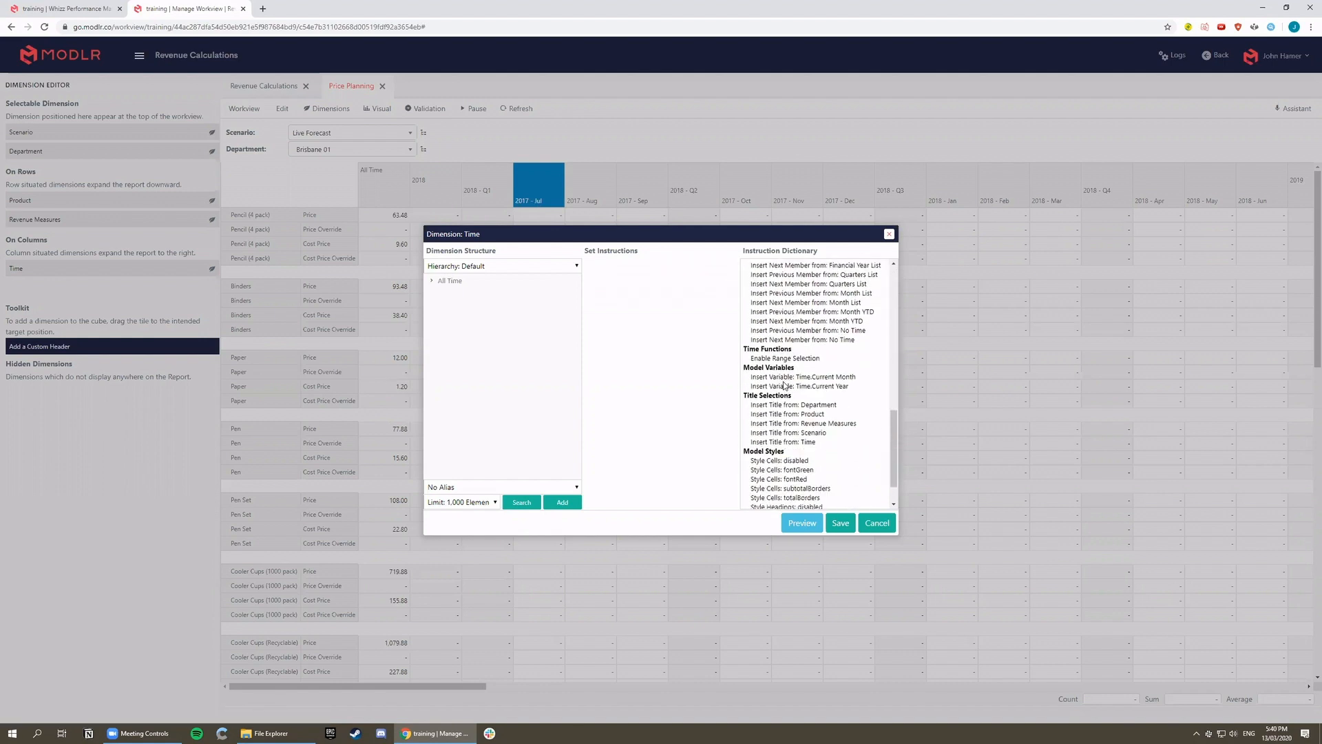
{"action": "double_click", "coordinate": [783, 387]}
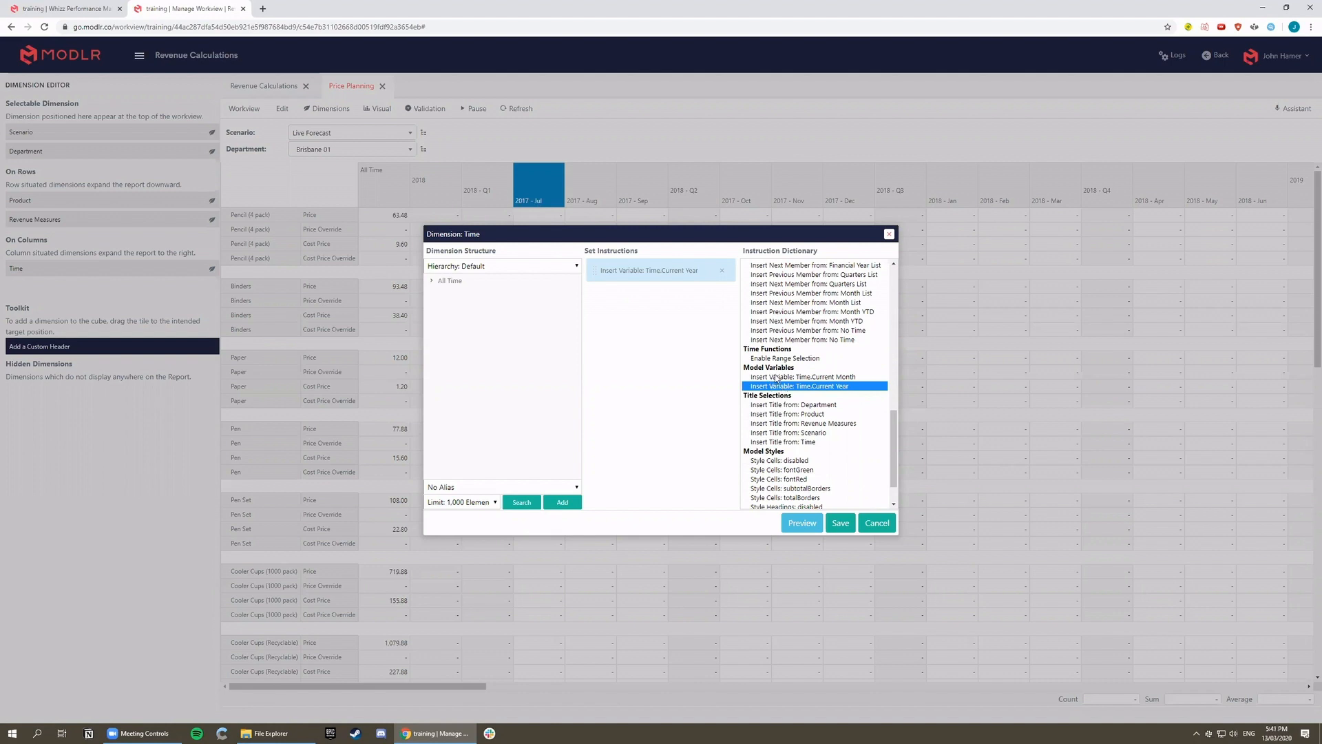
{"action": "scroll", "coordinate": [777, 370], "scroll_direction": "up", "scroll_amount": 10}
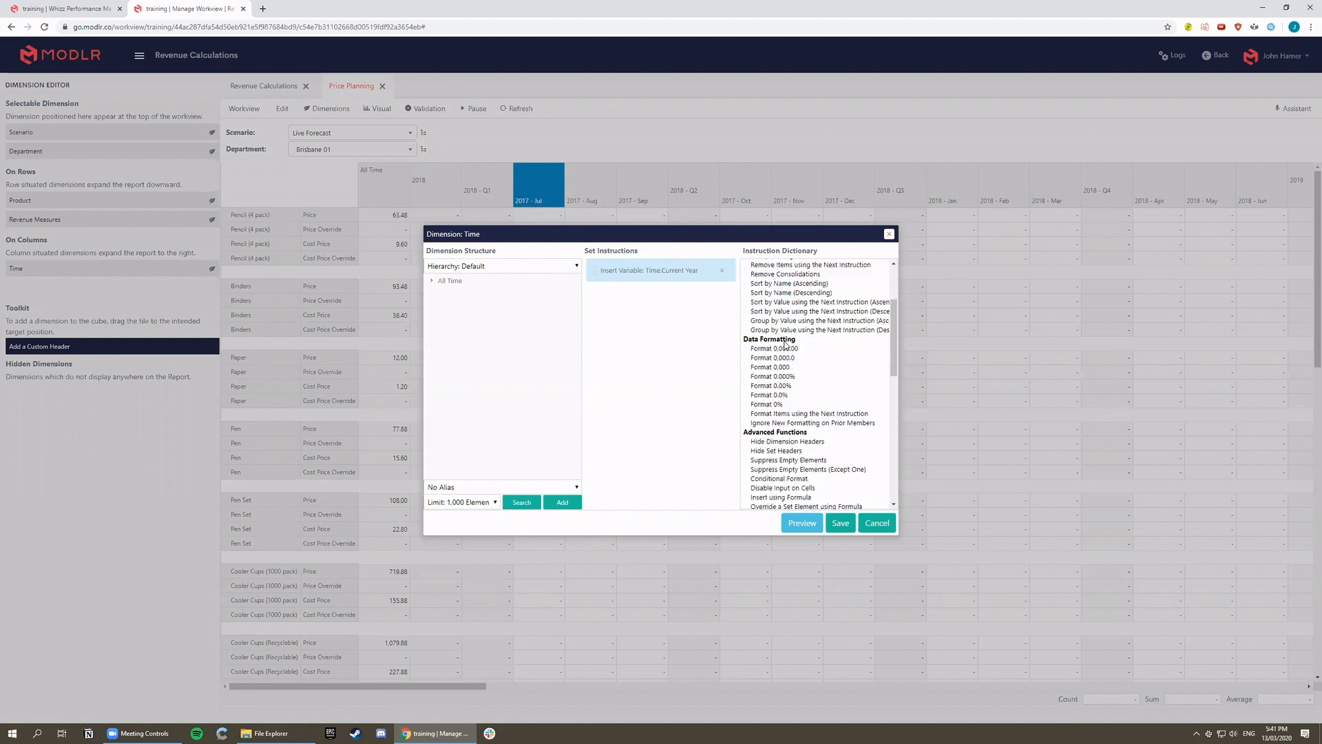
{"action": "double_click", "coordinate": [776, 275]}
{"action": "scroll", "coordinate": [787, 317], "scroll_direction": "down", "scroll_amount": 8}
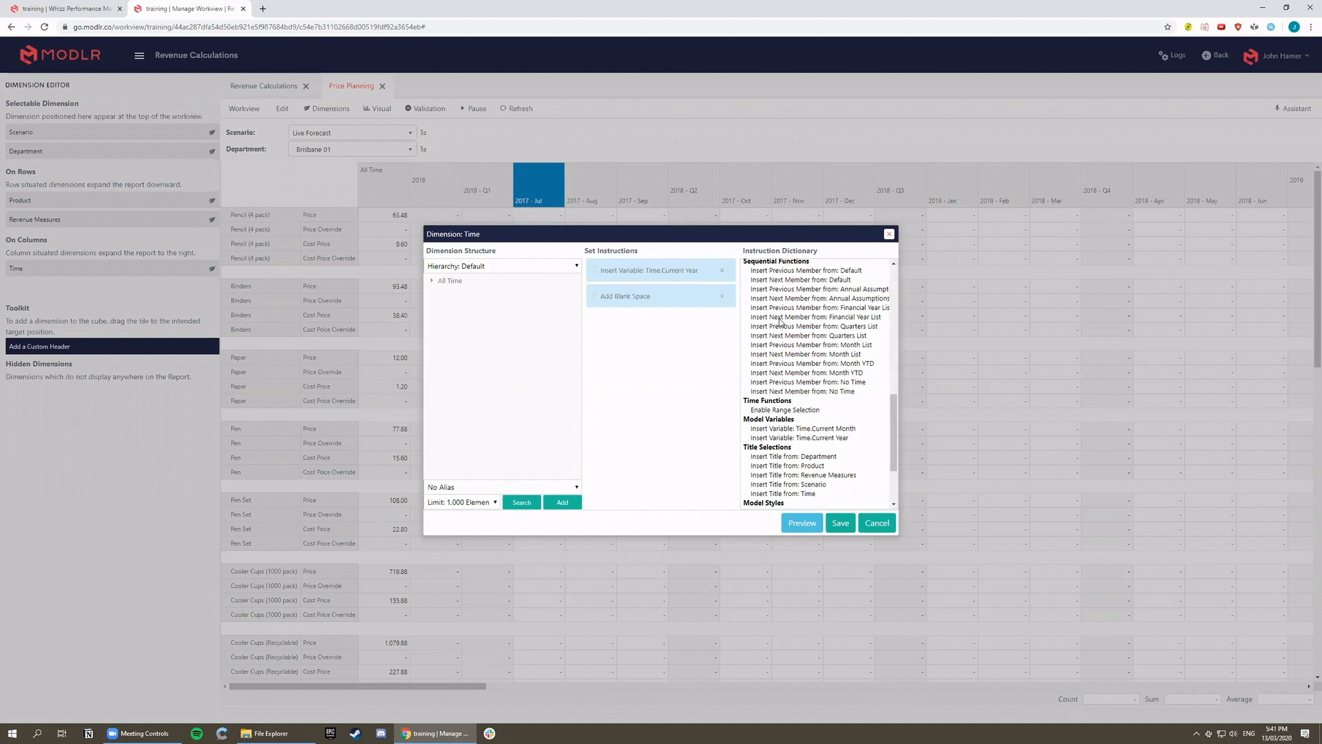
{"action": "double_click", "coordinate": [778, 279]}
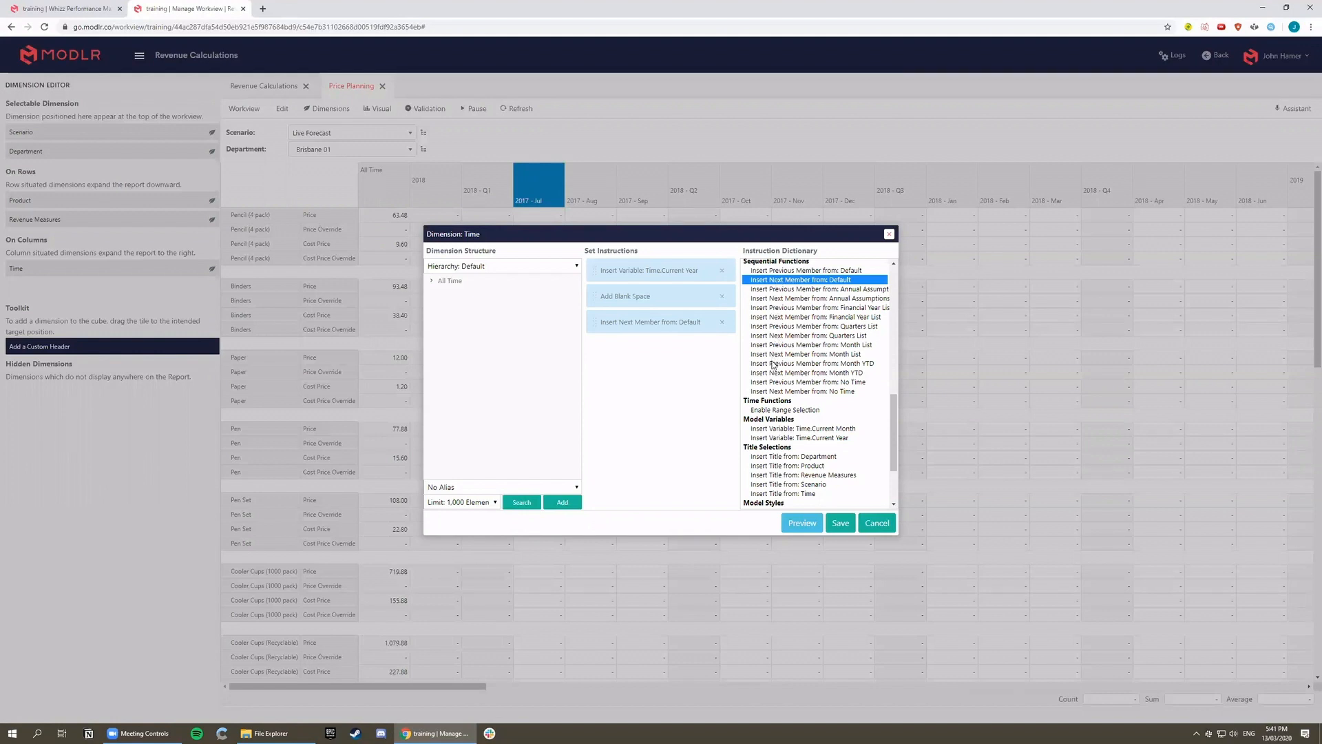
Step: Add Expand All and Remove Consolidations to the end of the Time set and save the set
{"action": "scroll", "coordinate": [772, 369], "scroll_direction": "up", "scroll_amount": 3}
{"action": "scroll", "coordinate": [772, 368], "scroll_direction": "up", "scroll_amount": 5}
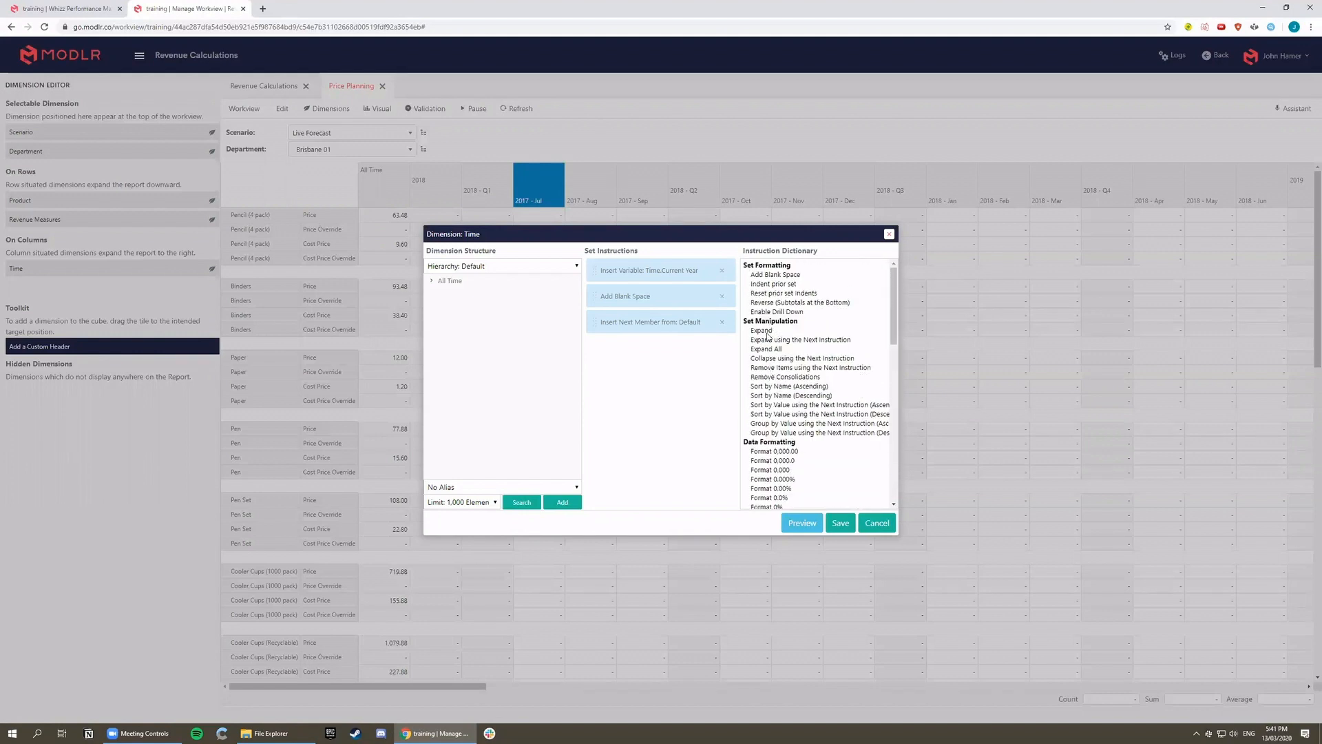
{"action": "double_click", "coordinate": [763, 350]}
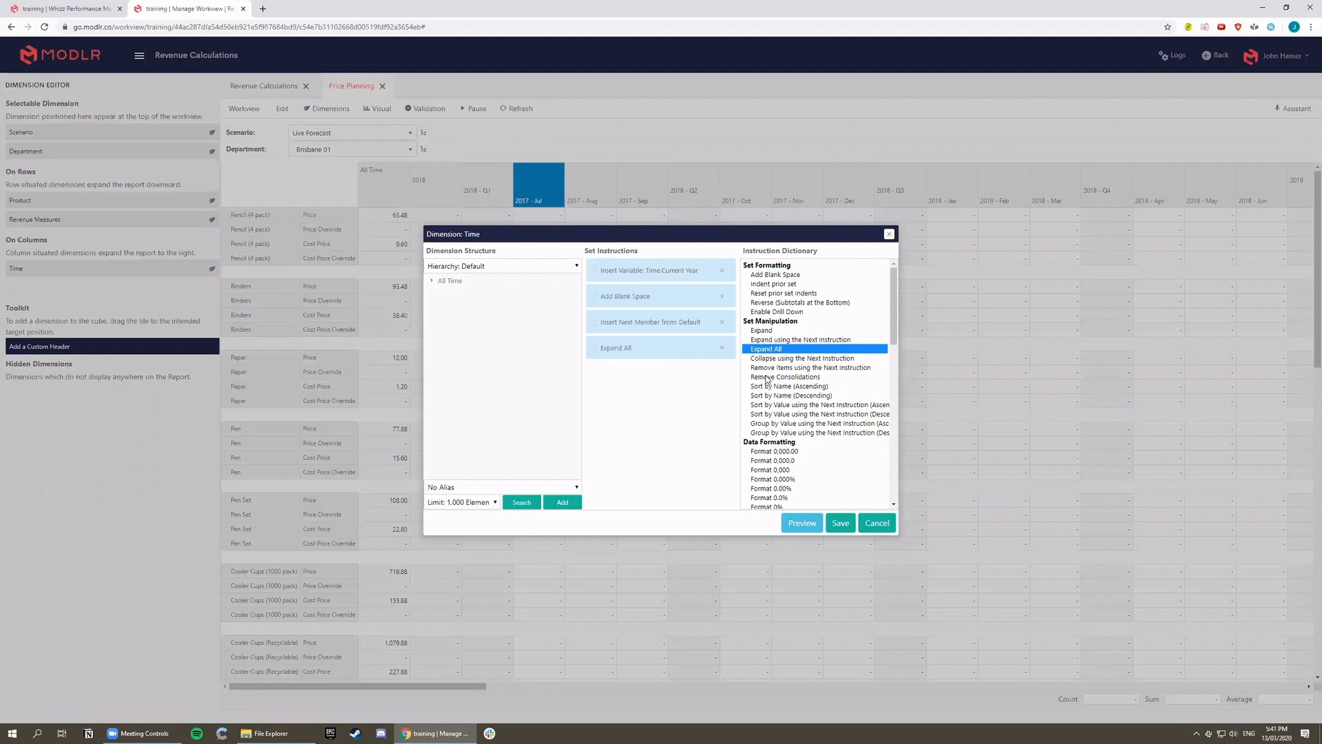
{"action": "left_click", "coordinate": [767, 377]}
{"action": "double_click", "coordinate": [767, 377]}
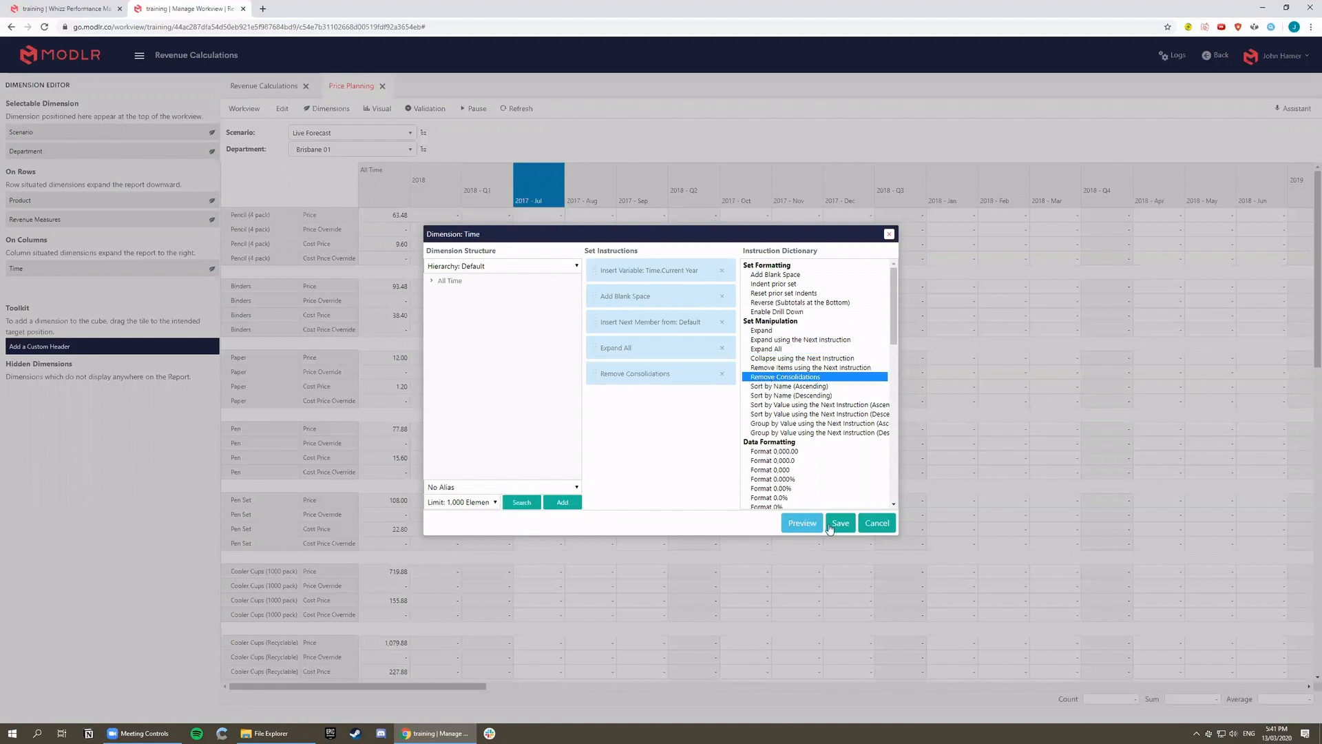
{"action": "left_click", "coordinate": [840, 524]}
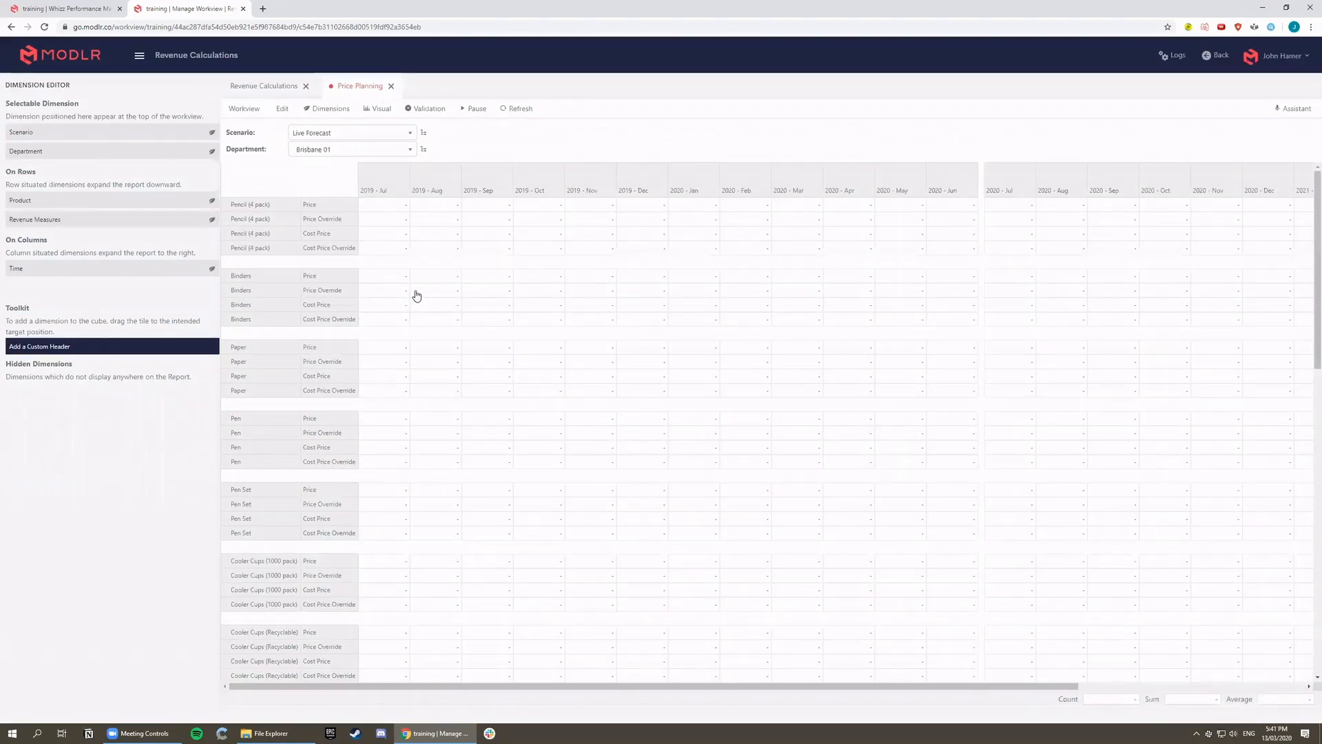
Step: Remove the Actual entry from the Scenario set, leaving Live Forecast as the only choice, and save the Price Planning workview
{"action": "left_click", "coordinate": [424, 132]}
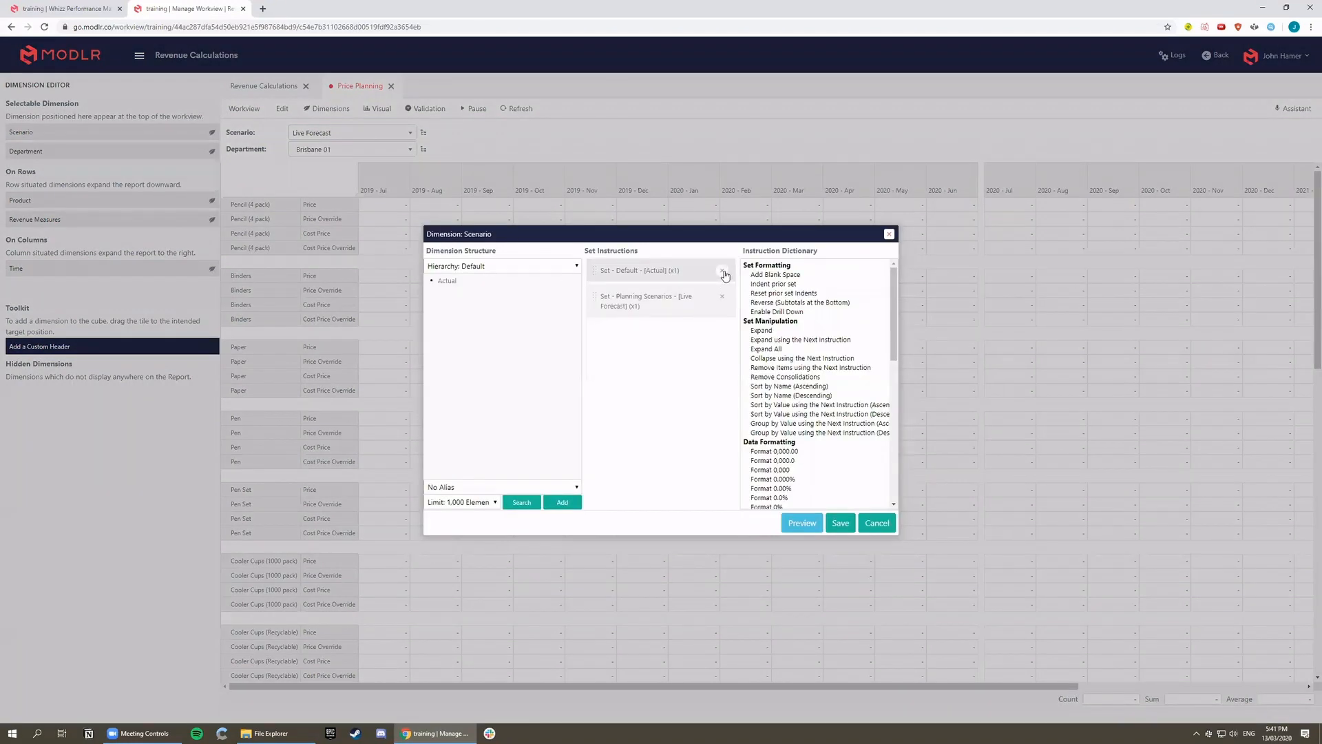
{"action": "left_click", "coordinate": [723, 270]}
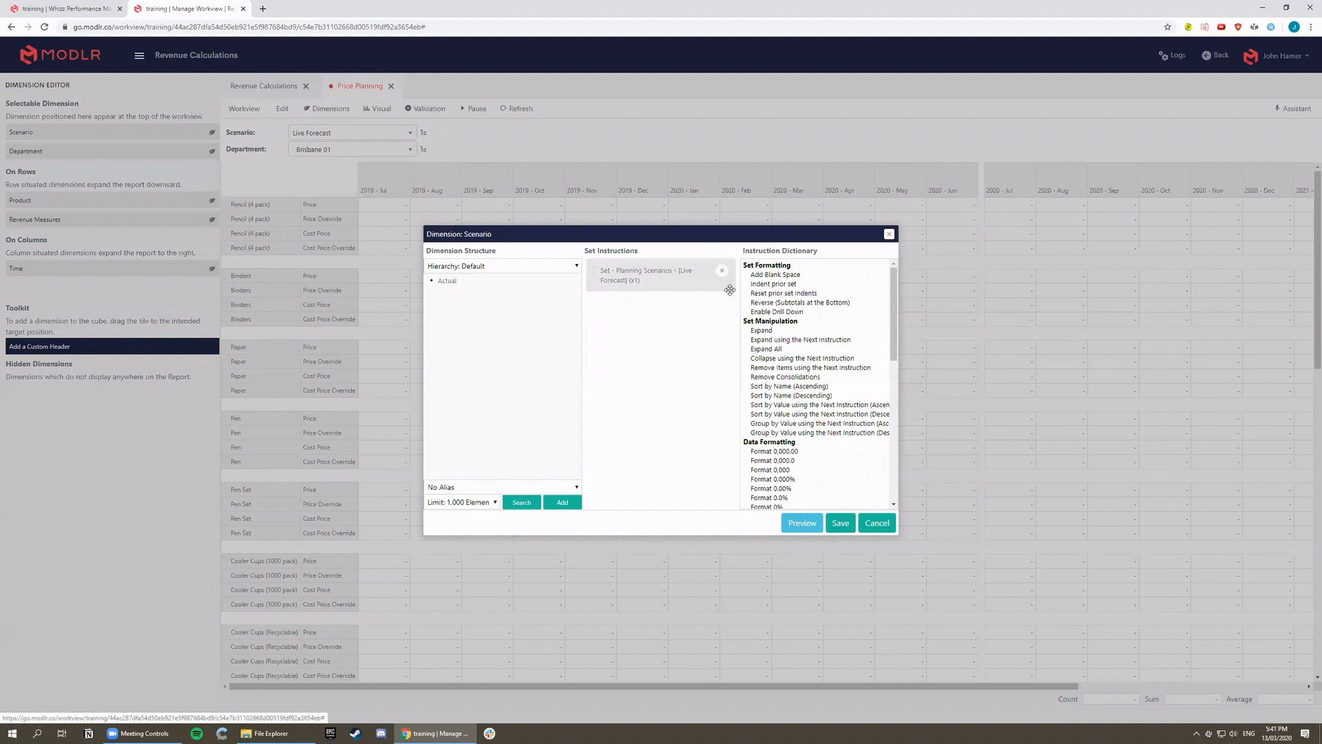
{"action": "left_click", "coordinate": [840, 523]}
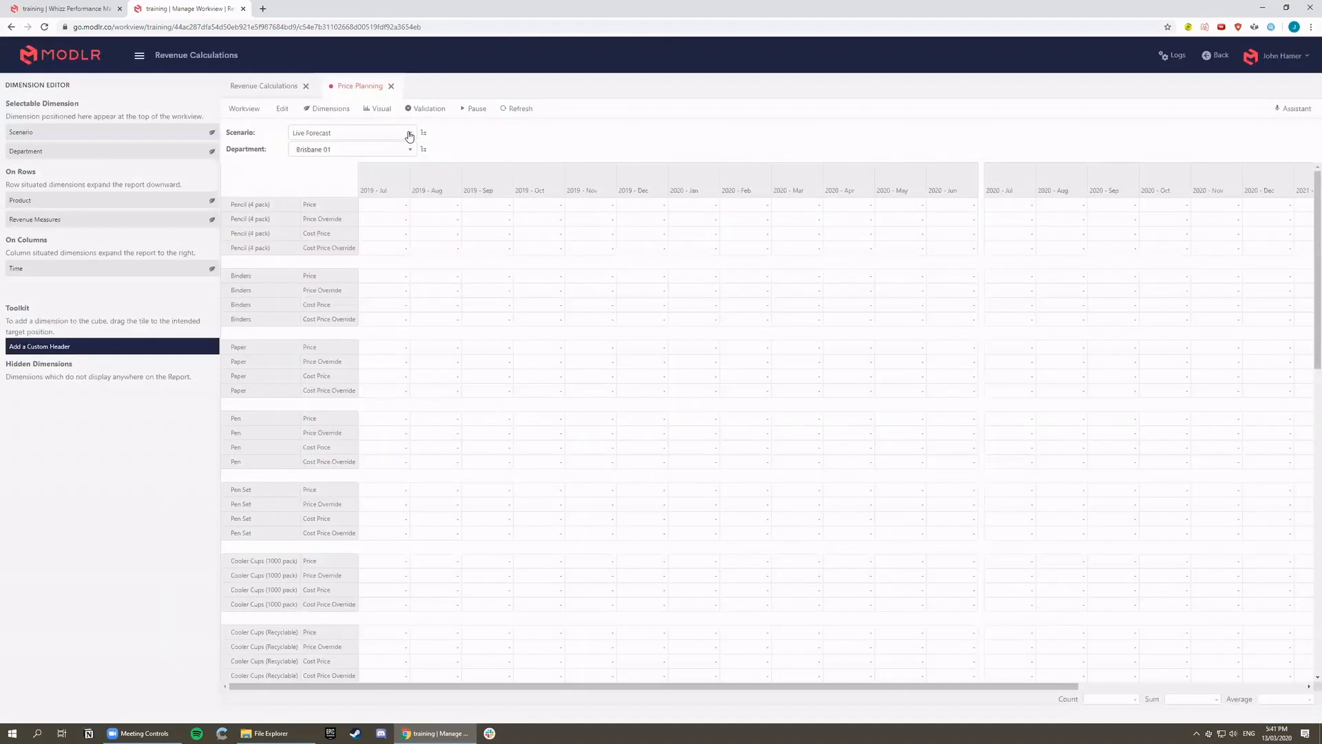
{"action": "left_click", "coordinate": [410, 135]}
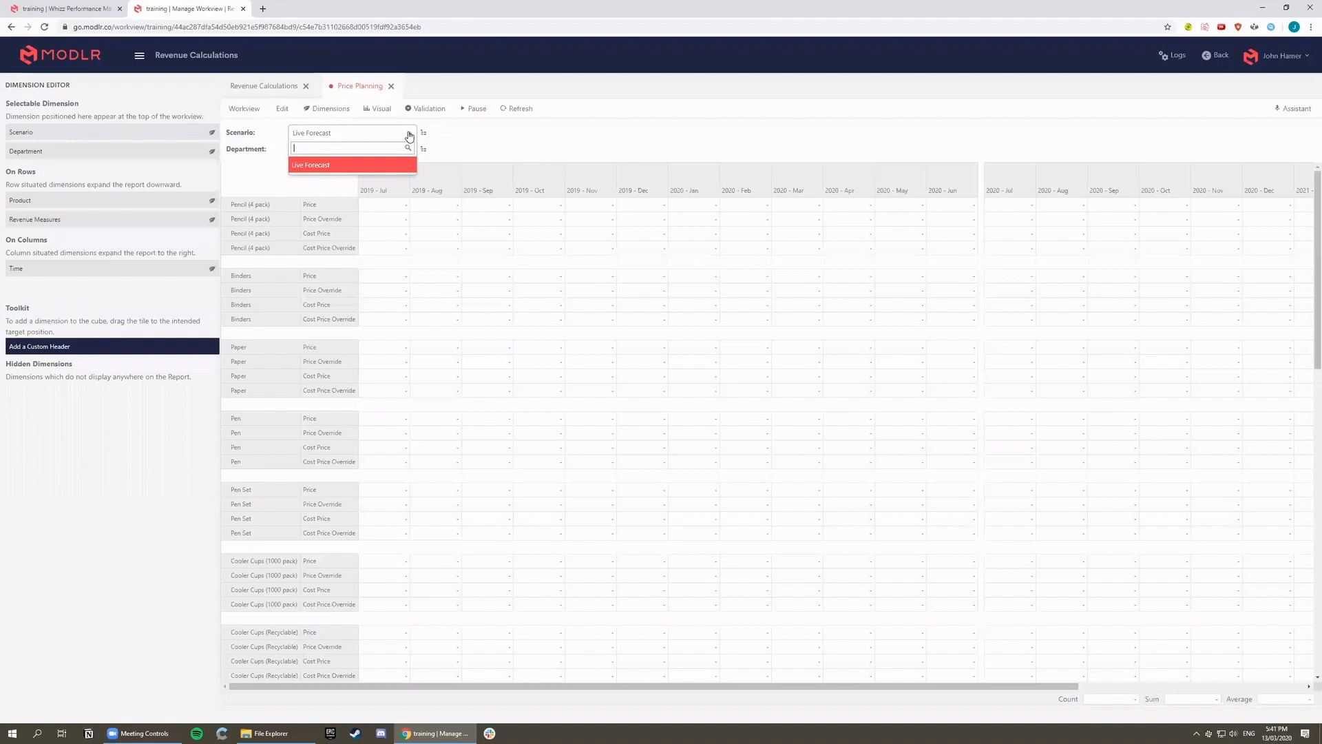
{"action": "left_click", "coordinate": [410, 136]}
{"action": "left_click", "coordinate": [244, 110]}
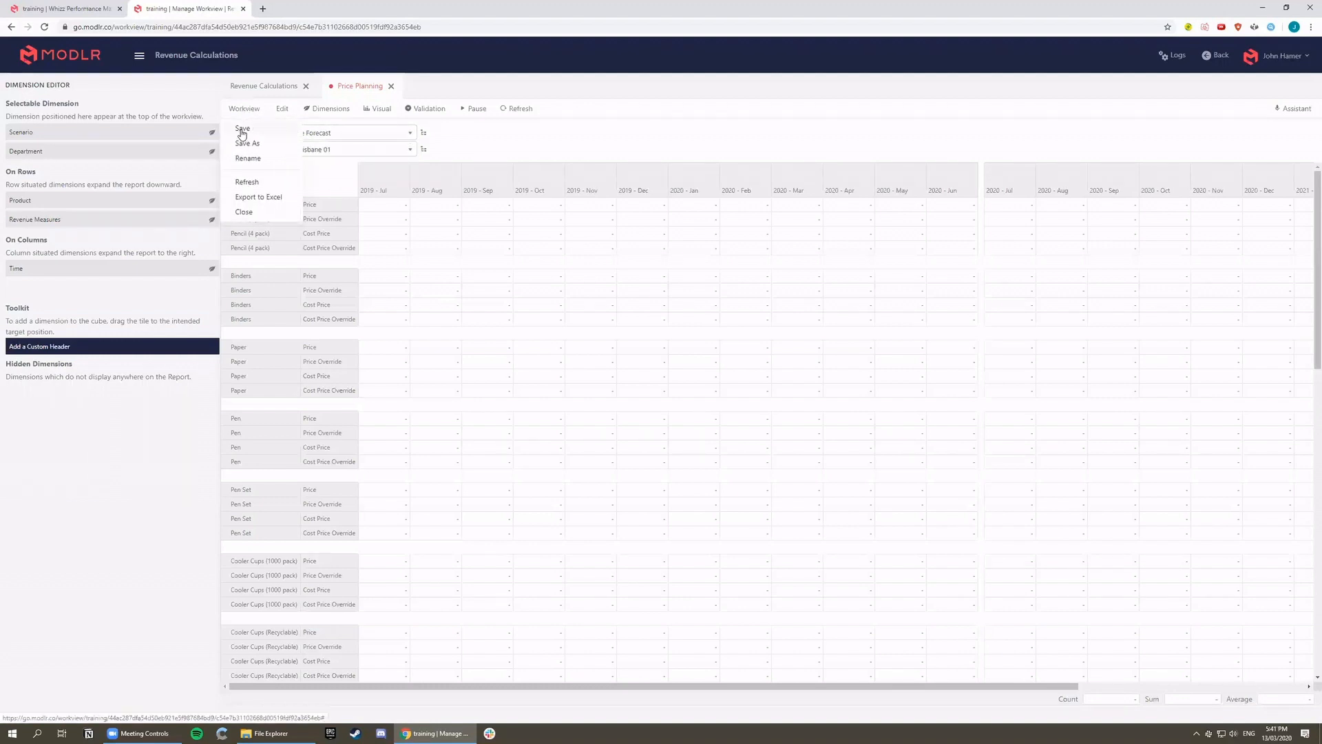
{"action": "left_click", "coordinate": [239, 131]}
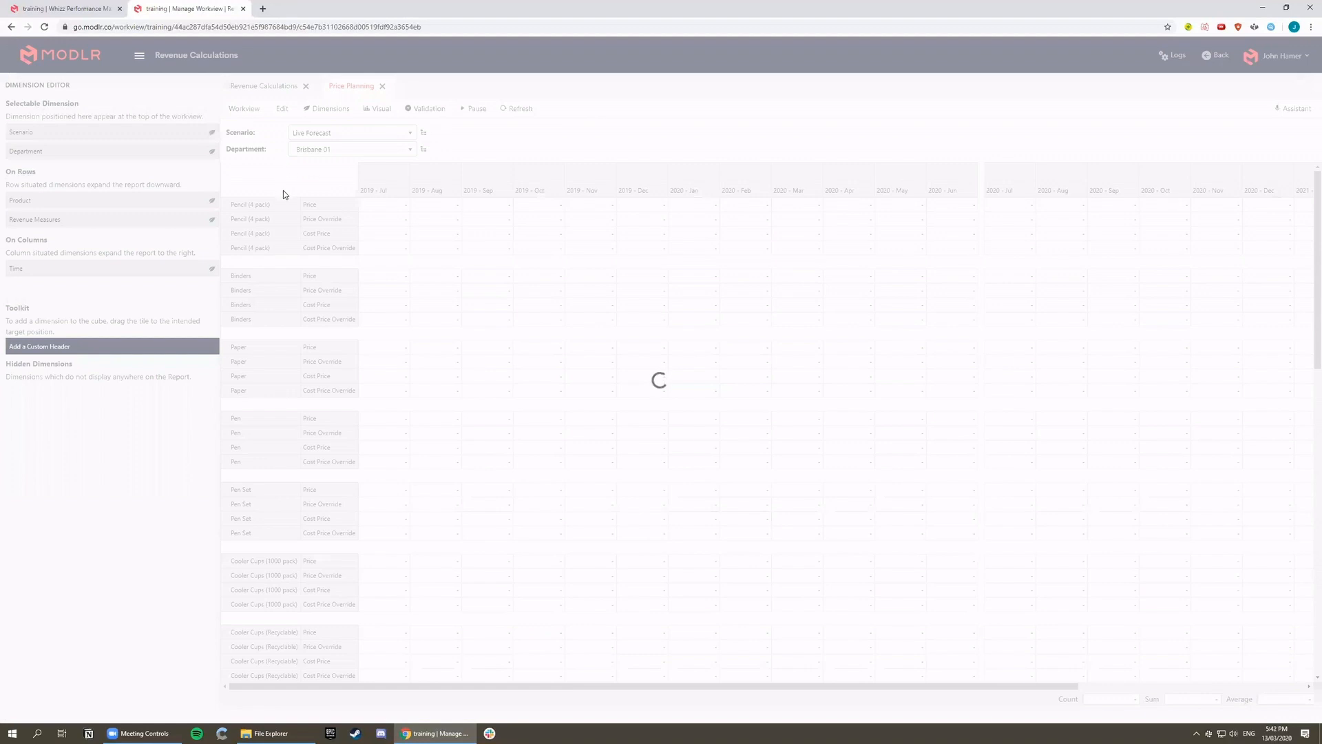
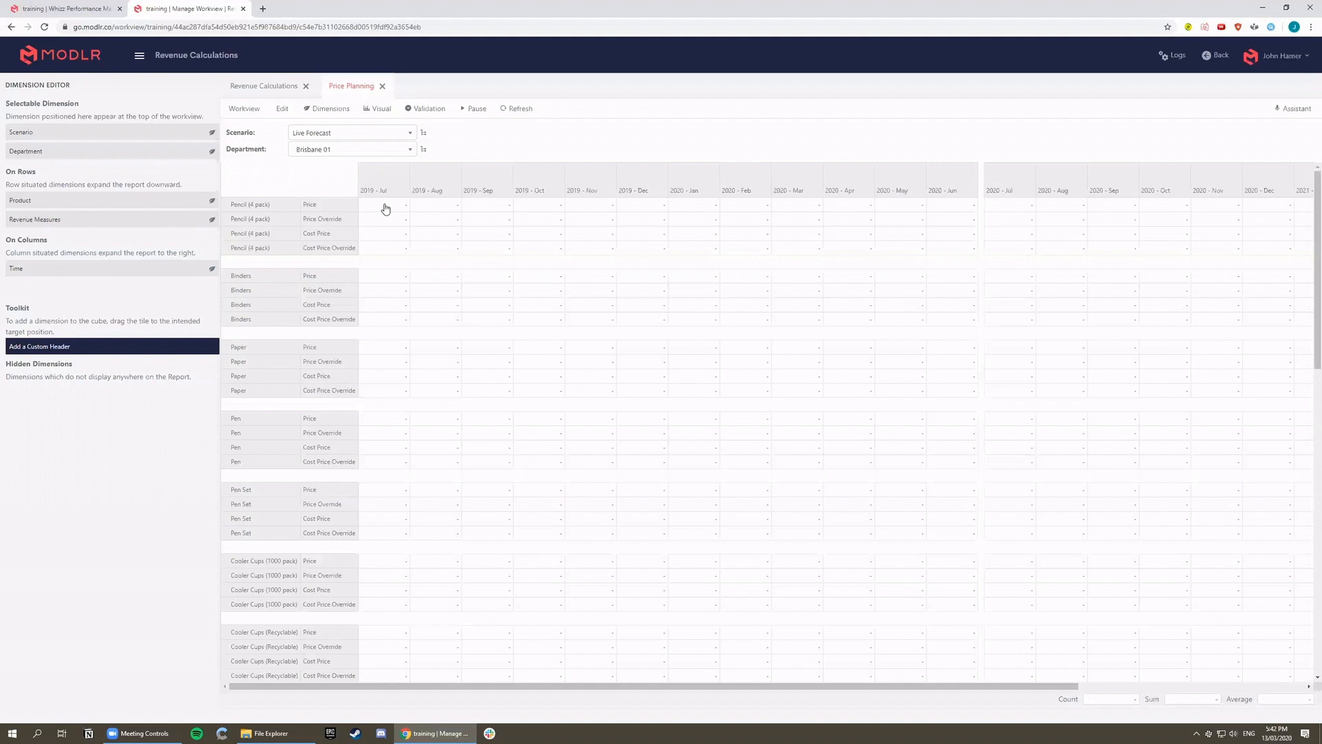
Step: Create a Price formula restricted to Live Forecast: SEQUENCE("Time", "Month List", -1, ["Price"])
{"action": "right_click", "coordinate": [385, 209]}
{"action": "left_click", "coordinate": [412, 221]}
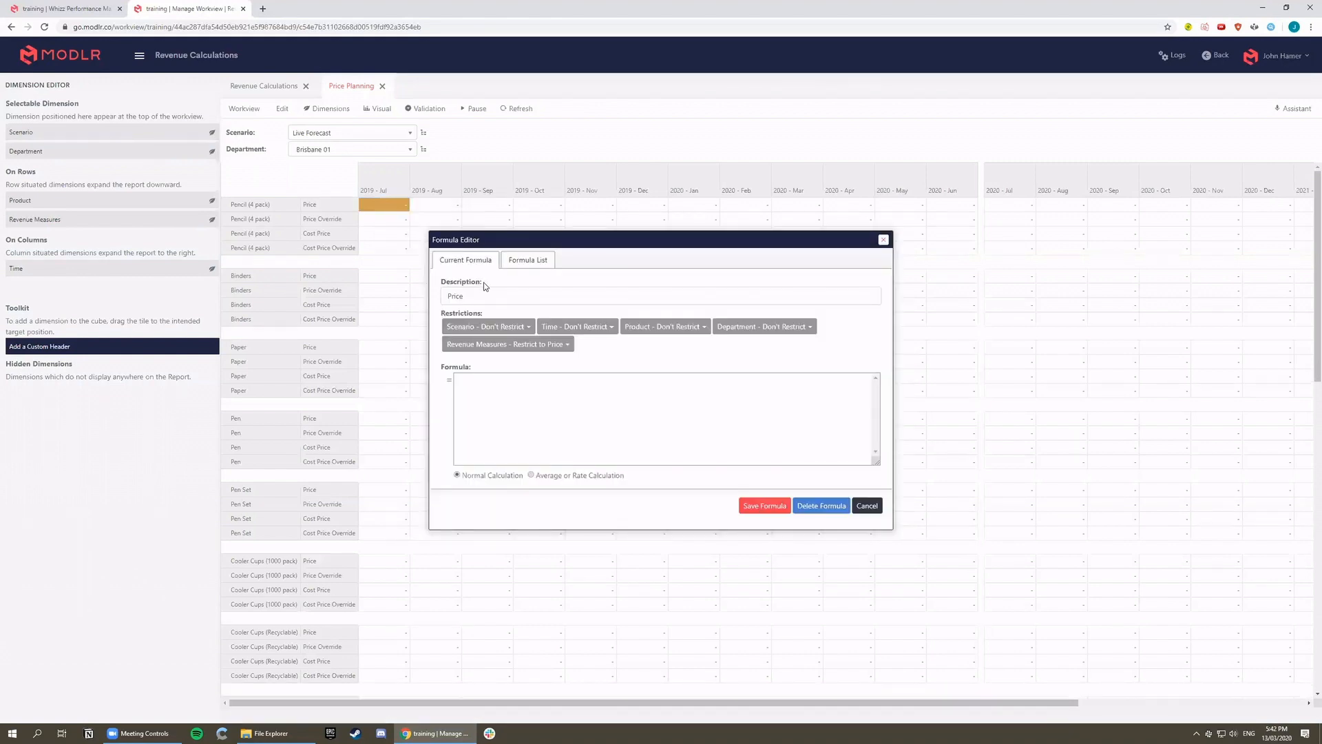
{"action": "left_click", "coordinate": [486, 326]}
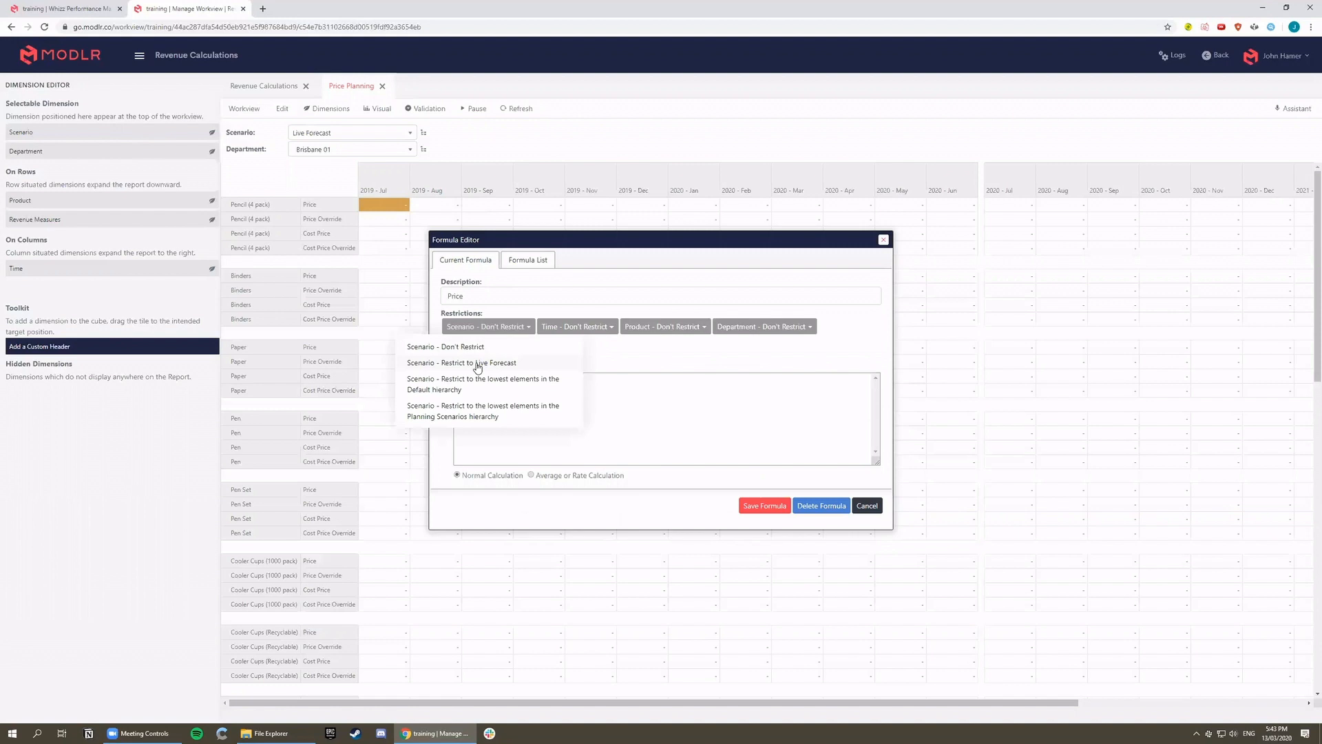
{"action": "left_click", "coordinate": [477, 365]}
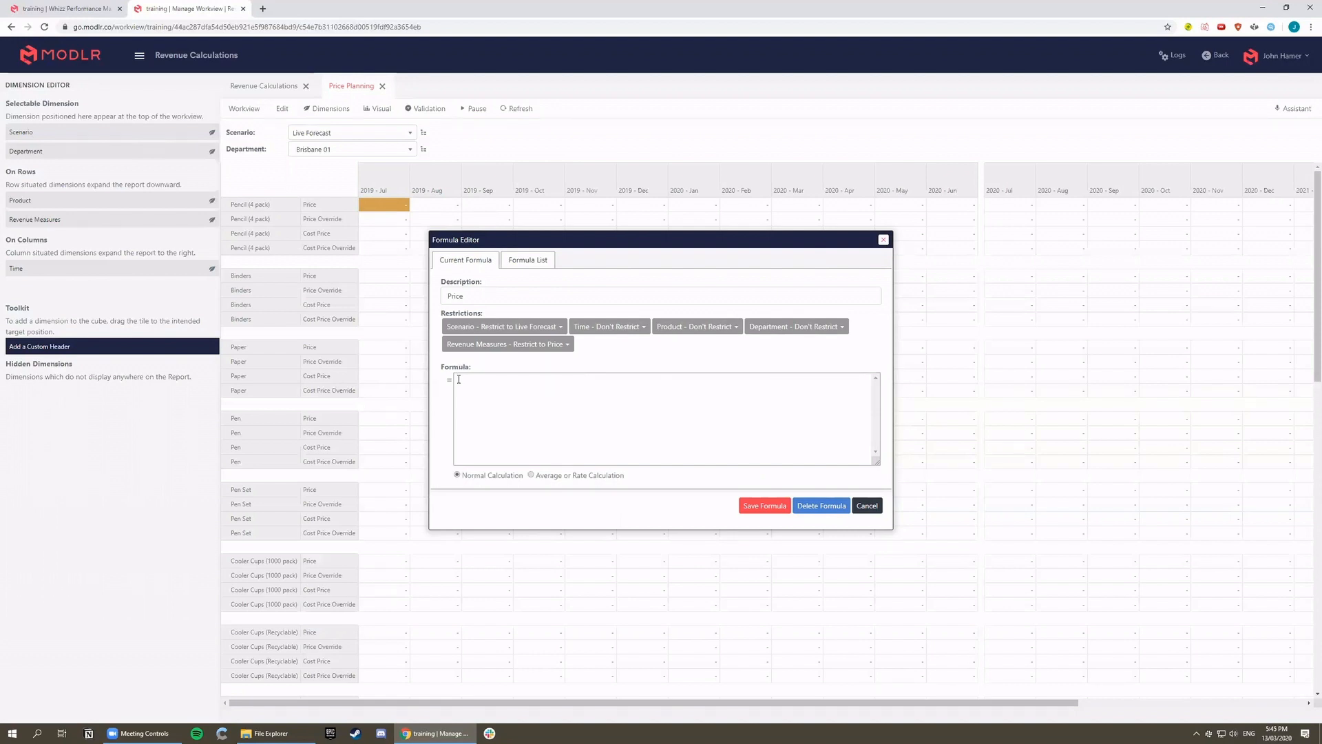
{"action": "left_click", "coordinate": [458, 379]}
{"action": "type", "text": "SEQUENCE(\"Time\", \"Month List\", -1, [\"Price\"])"}
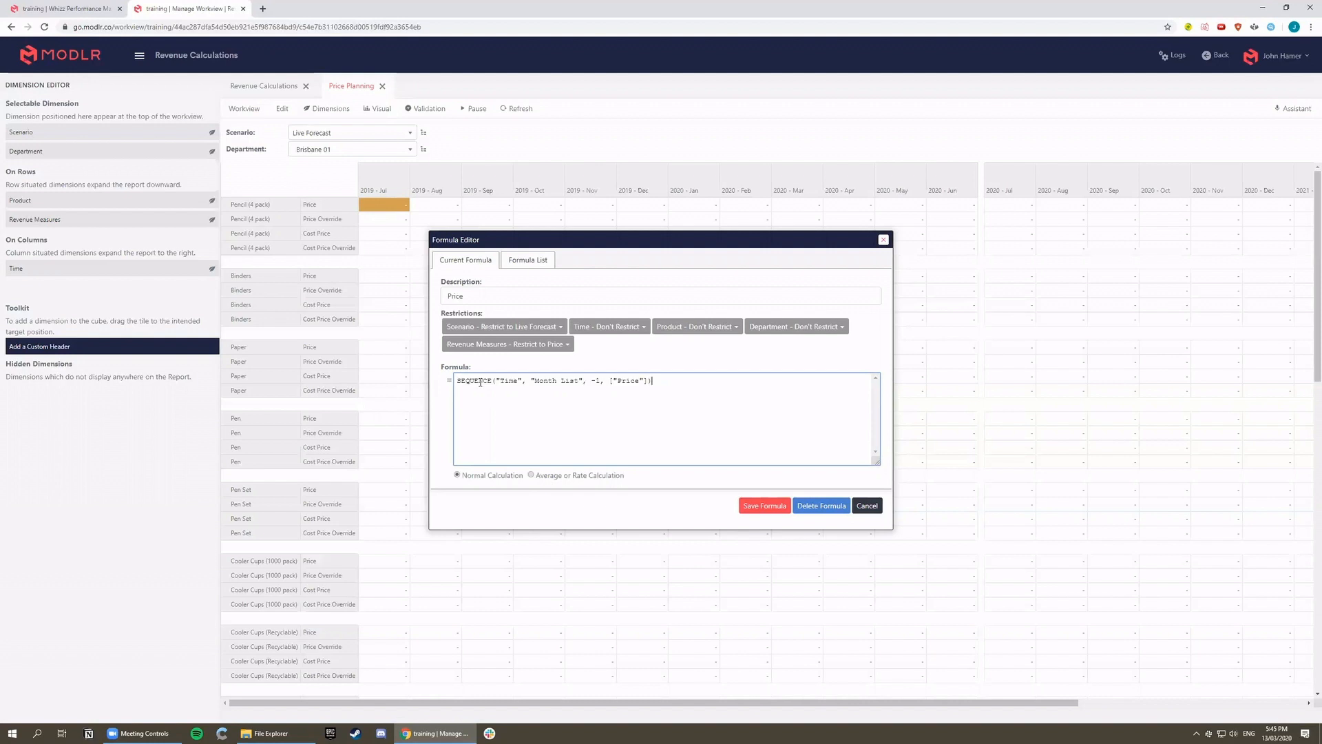
{"action": "left_click", "coordinate": [763, 507]}
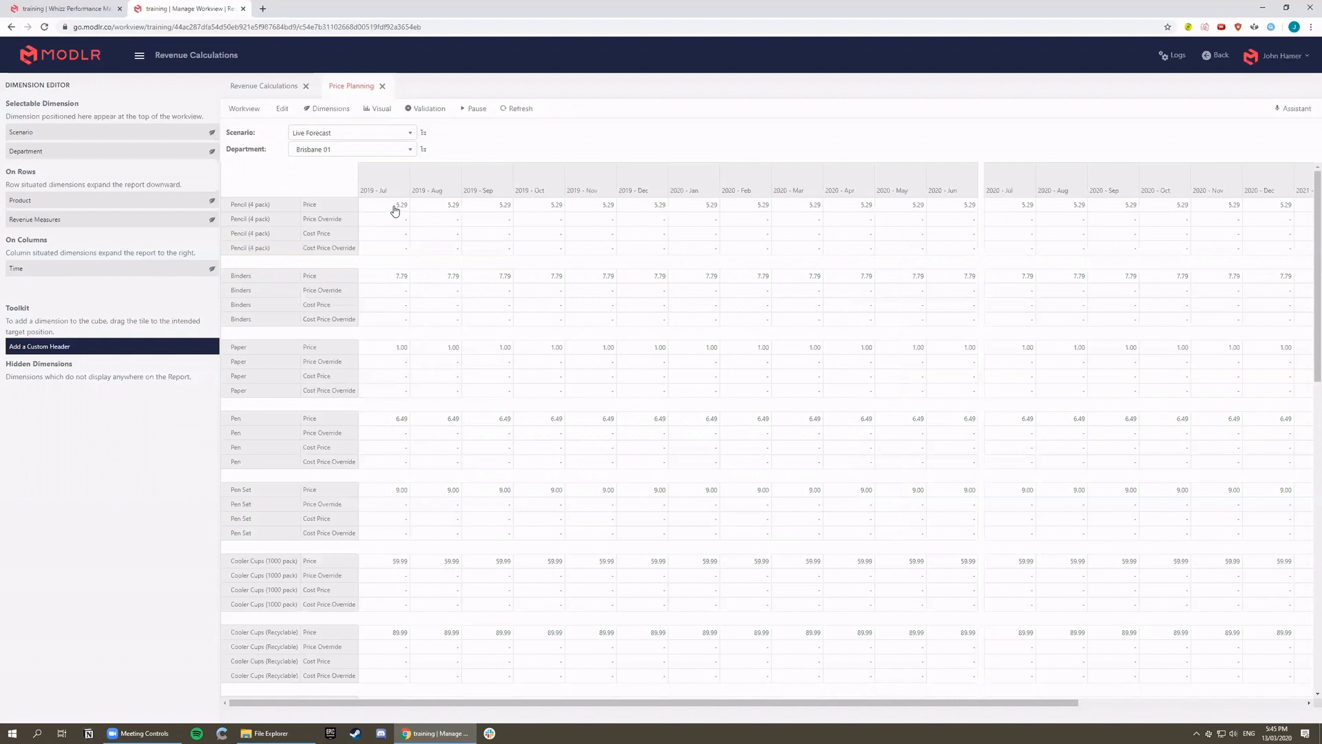
Step: Wrap the Price formula in an IF that keeps the SEQUENCE value when ["Price Override"]=0 and otherwise returns ["Price Override"], and save it
{"action": "right_click", "coordinate": [395, 211]}
{"action": "left_click", "coordinate": [421, 221]}
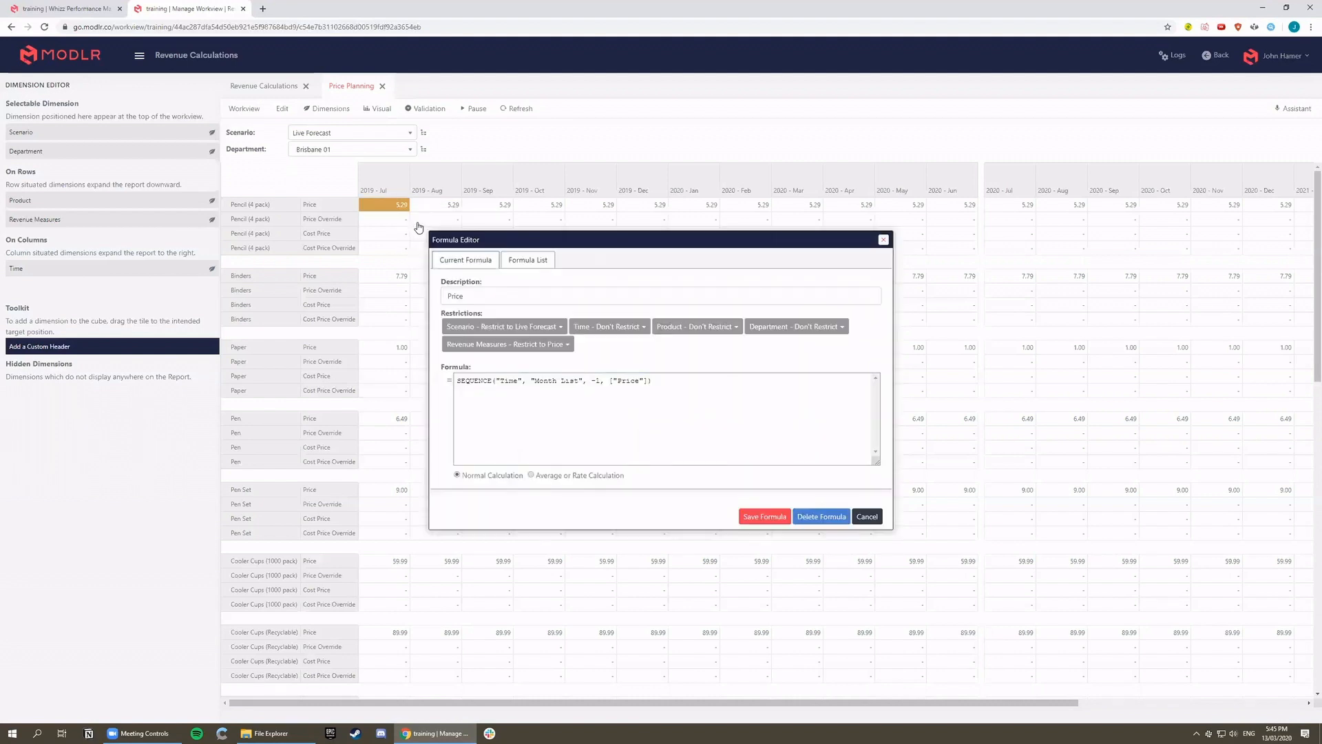
{"action": "left_click", "coordinate": [457, 380]}
{"action": "key", "text": "Return"}
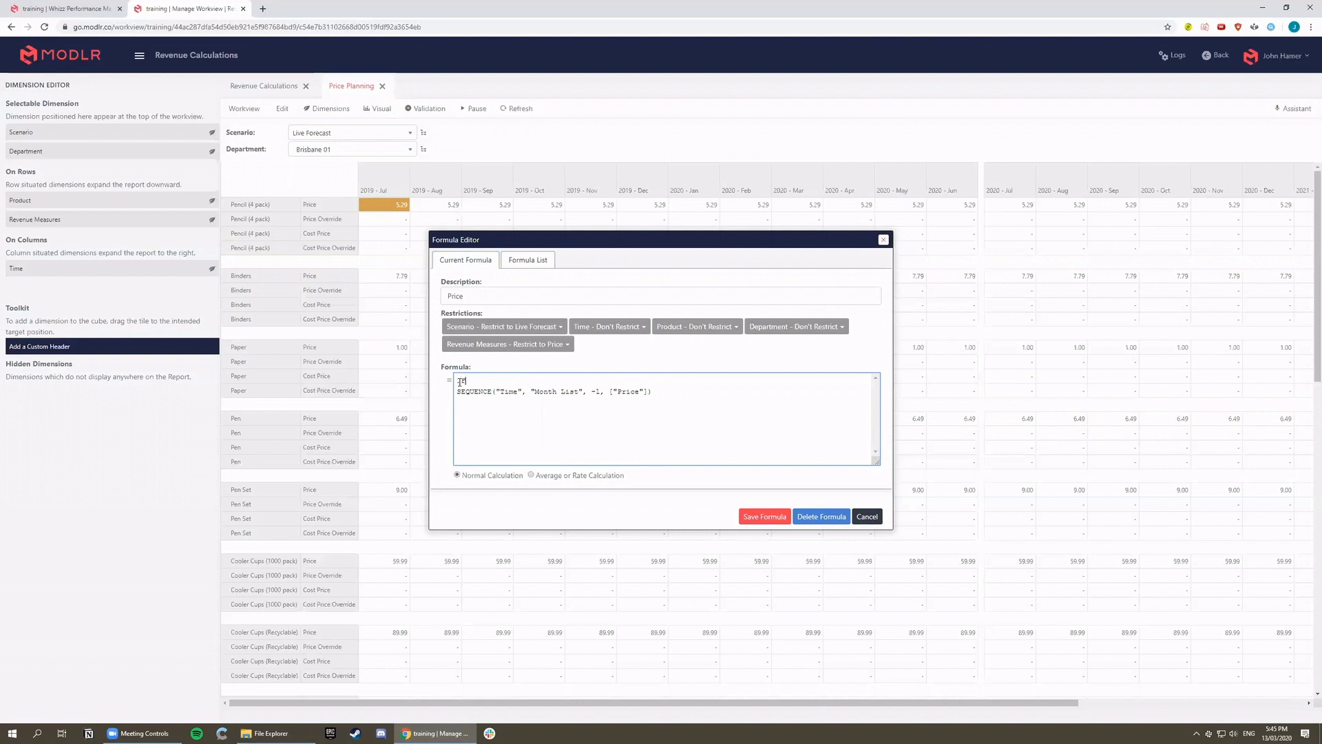
{"action": "type", "text": "IF([\"Price Override\"],"}
{"action": "left_click_drag", "start_coordinate": [664, 394], "coordinate": [463, 399]}
{"action": "left_click", "coordinate": [659, 395]}
{"action": "key", "text": "Return"}
{"action": "type", "text": ","}
{"action": "key", "text": "Return"}
{"action": "type", "text": "[\"Price Override\"]"}
{"action": "left_click", "coordinate": [753, 519]}
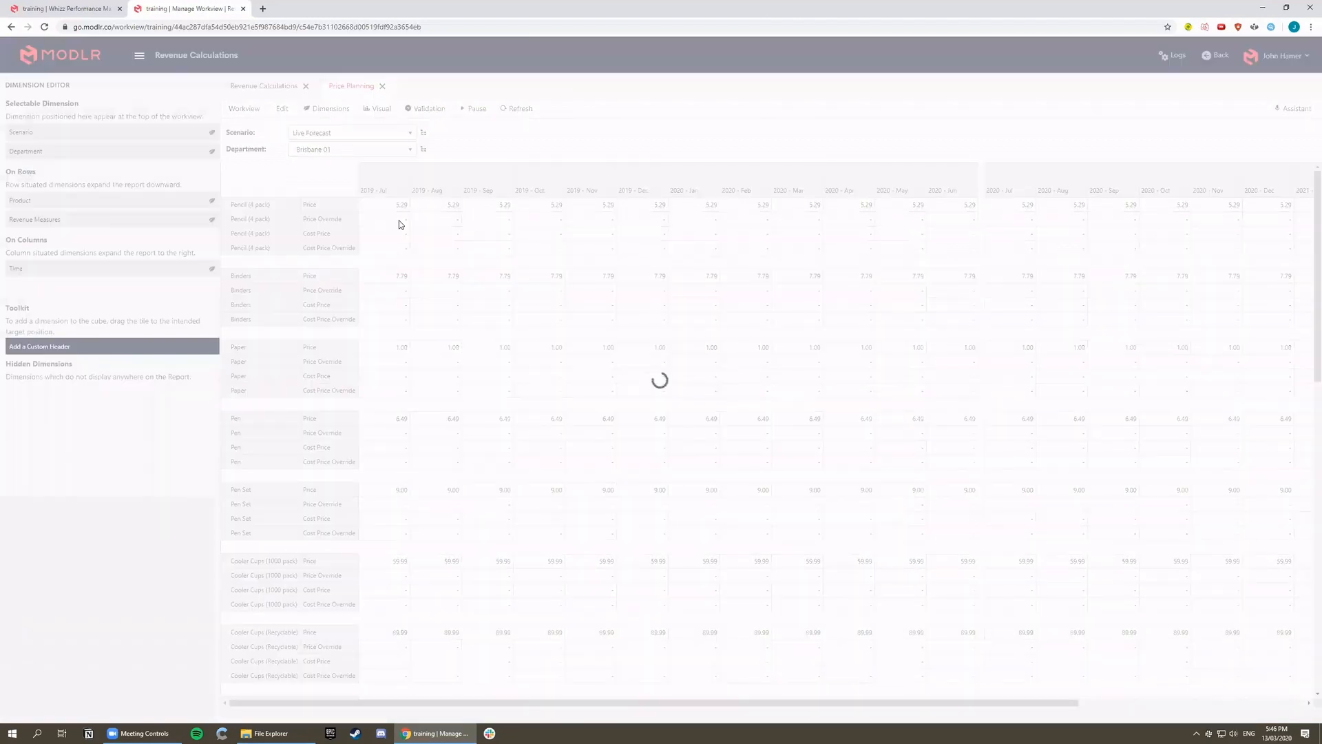
Step: Enter a Price Override of 6 for Pencil (4 pack) in 2019 - Aug
{"action": "left_click", "coordinate": [449, 219]}
{"action": "double_click", "coordinate": [449, 219]}
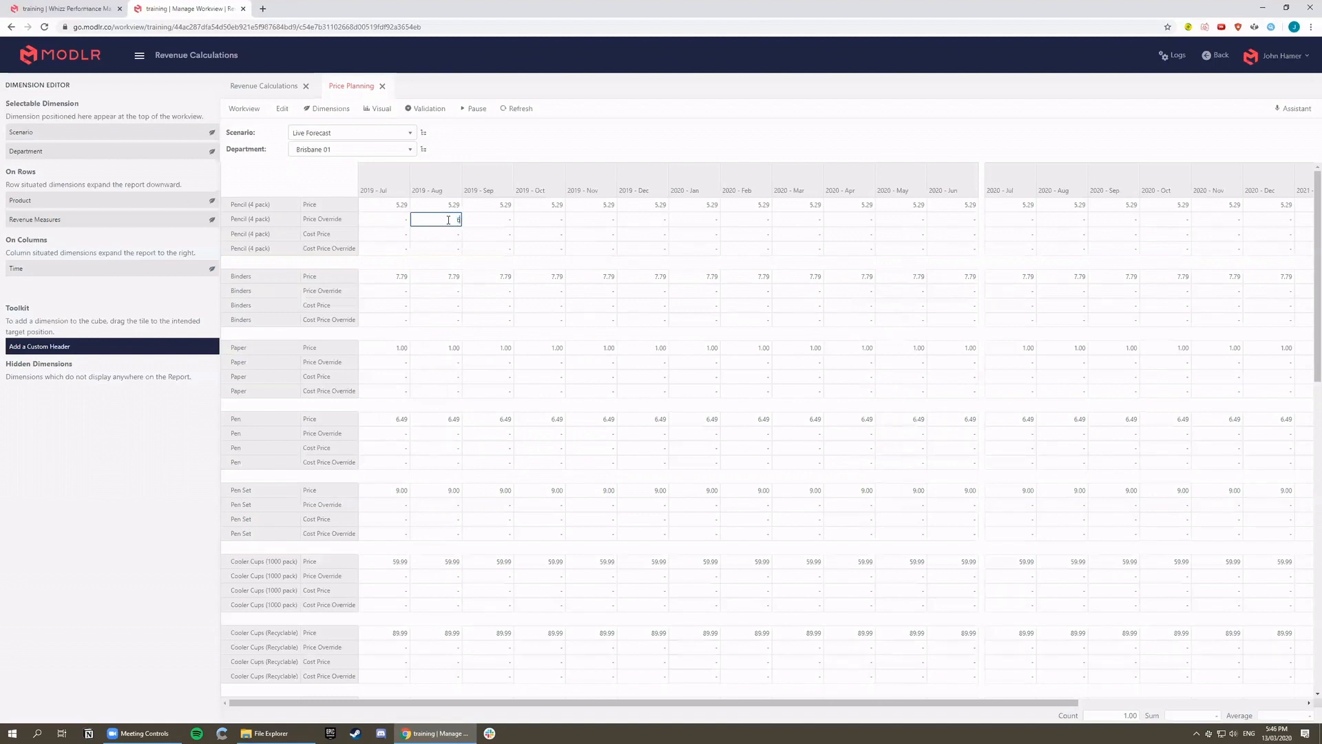
{"action": "key", "text": "Return"}
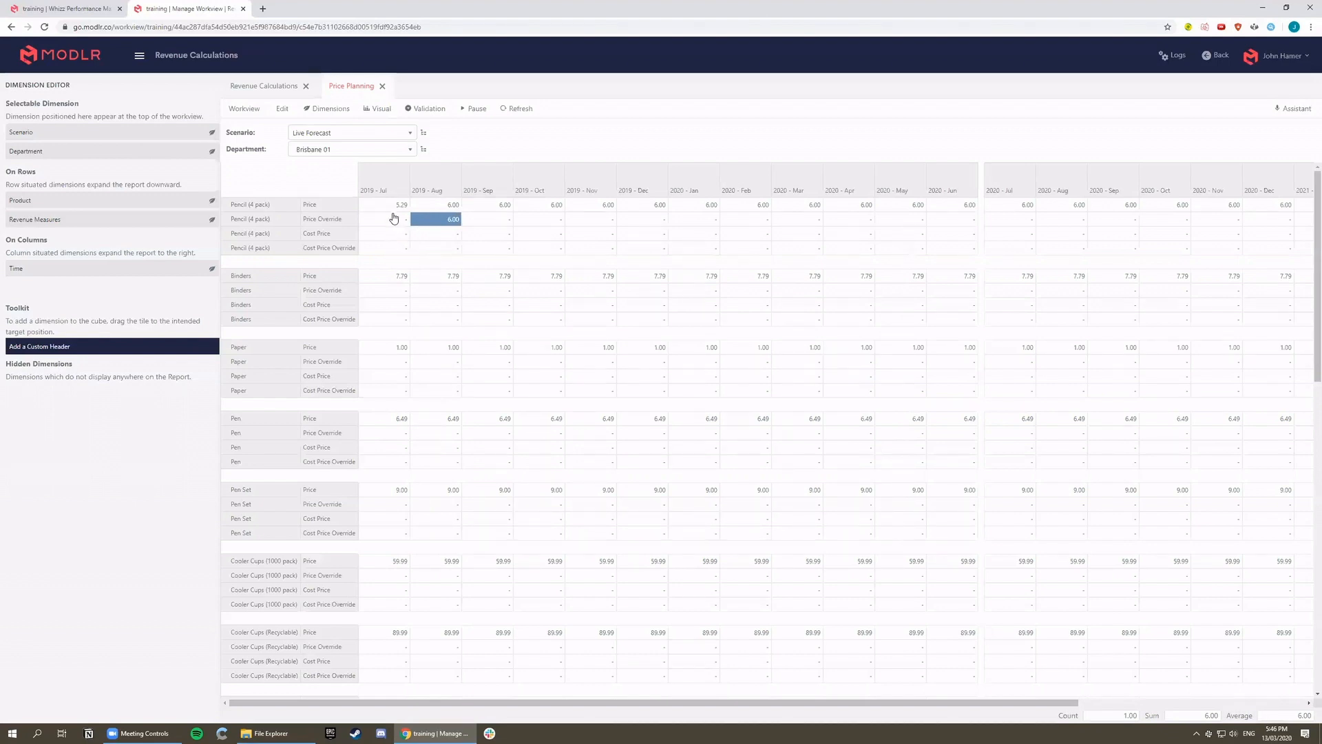
Step: Copy the full text of the Price formula and close its editor
{"action": "double_click", "coordinate": [395, 205]}
{"action": "right_click", "coordinate": [390, 211]}
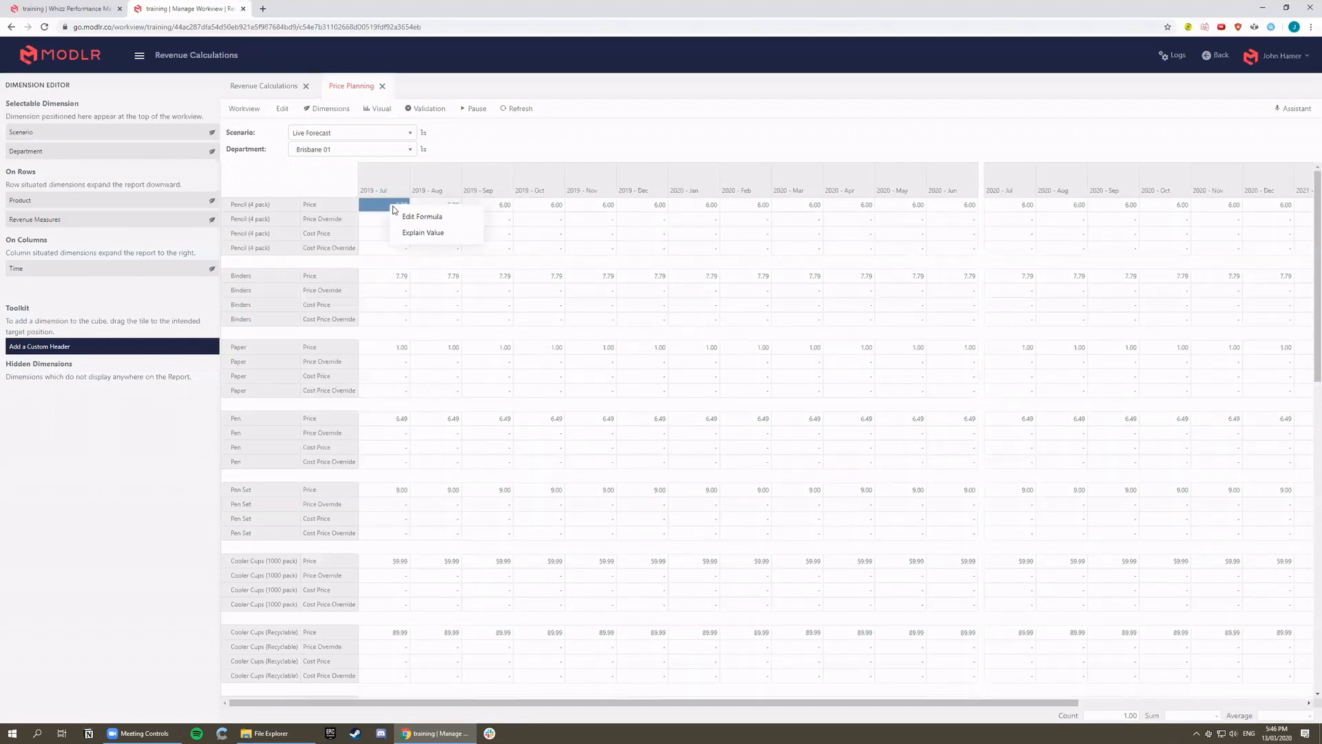
{"action": "left_click", "coordinate": [422, 225]}
{"action": "left_click_drag", "start_coordinate": [554, 408], "coordinate": [432, 357]}
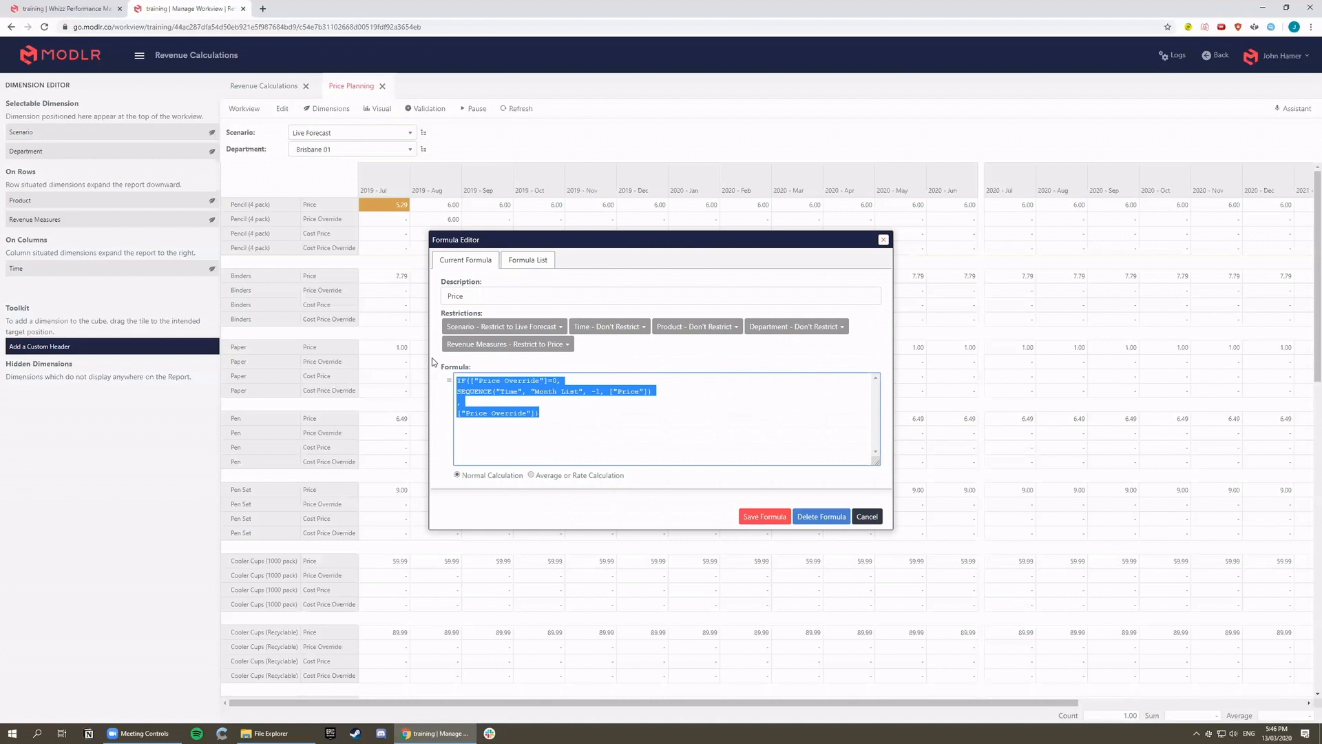
{"action": "left_click", "coordinate": [384, 257]}
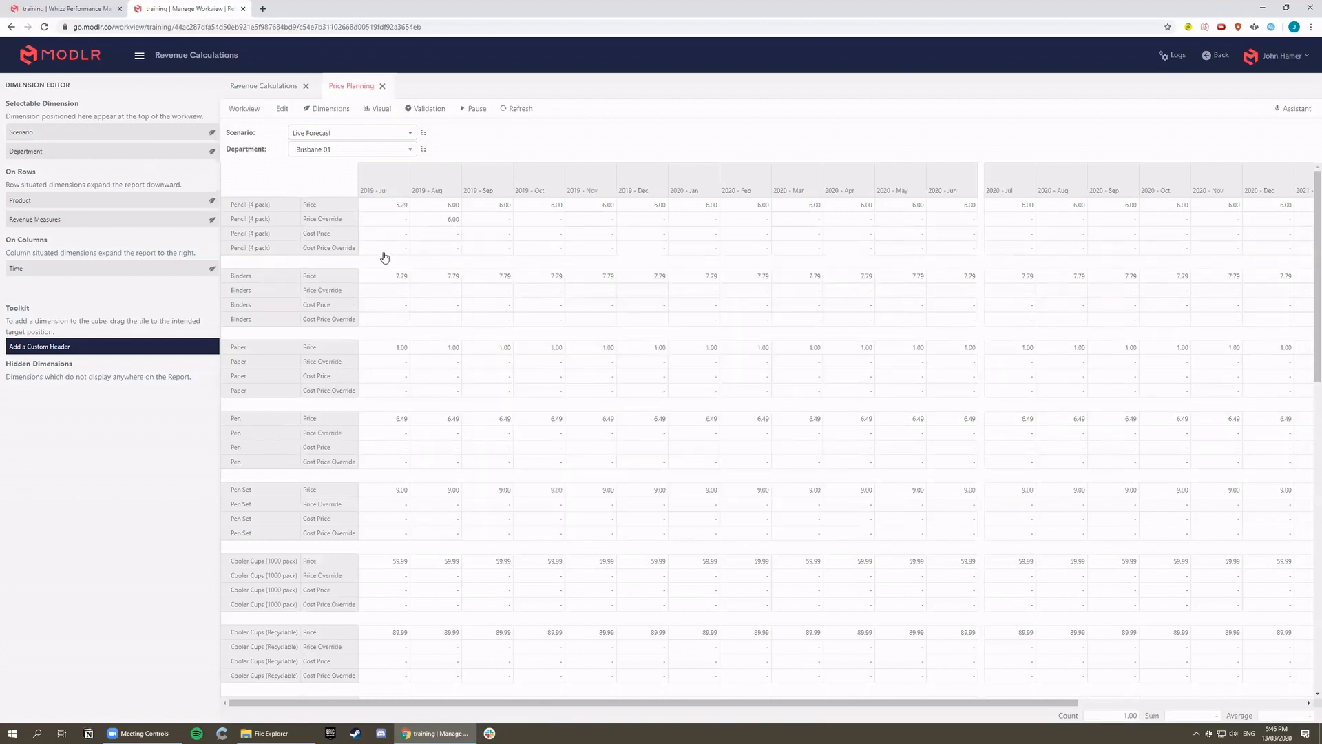
Step: Start a Cost Price formula from the copied Price formula and restrict its scenario to Live Forecast
{"action": "right_click", "coordinate": [390, 234]}
{"action": "left_click", "coordinate": [417, 248]}
{"action": "left_click", "coordinate": [467, 383]}
{"action": "key", "text": "ctrl+v"}
{"action": "left_click", "coordinate": [488, 326]}
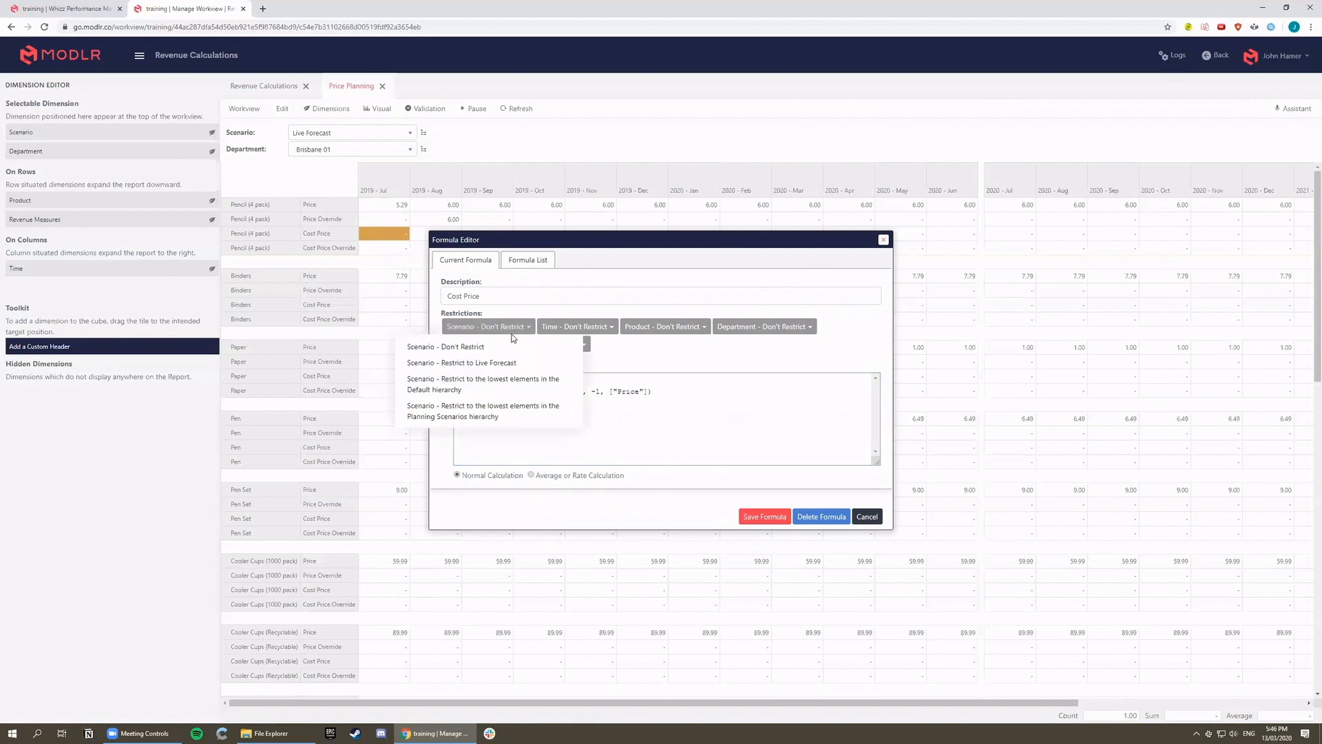
{"action": "left_click", "coordinate": [486, 371]}
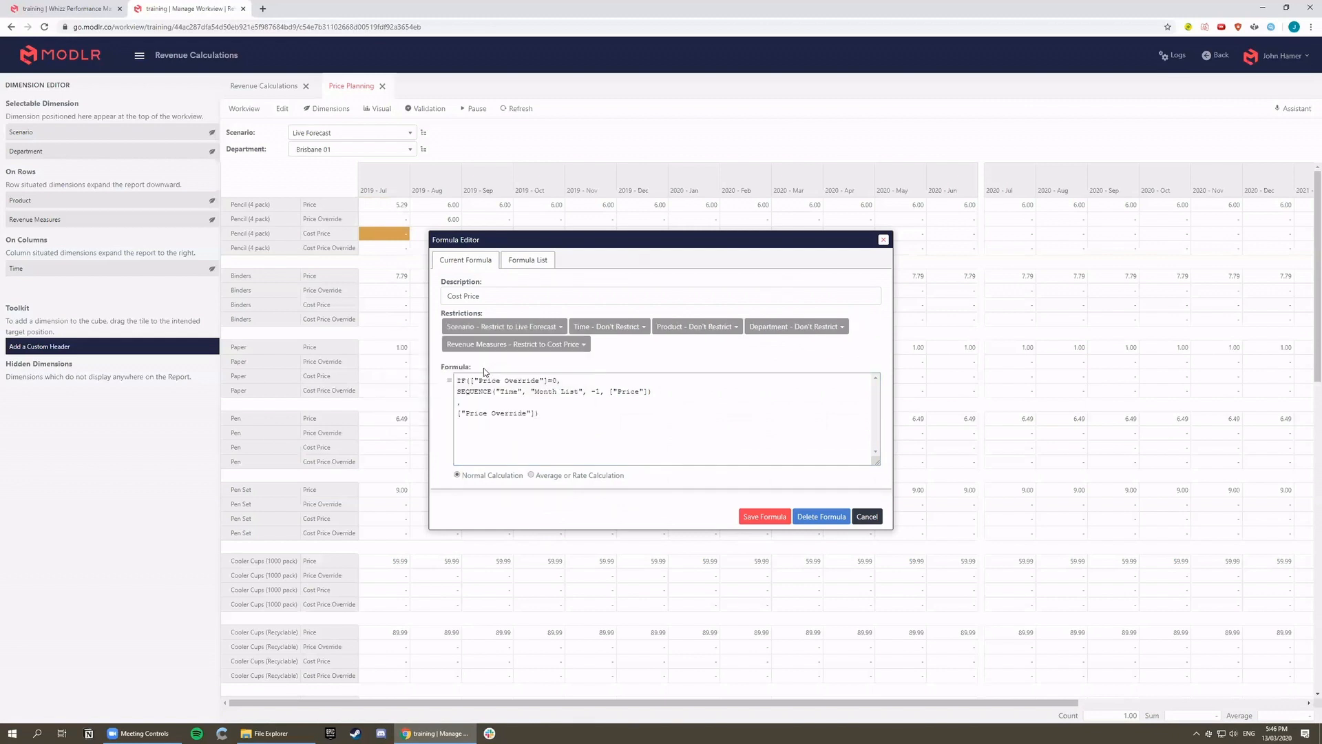
Step: Change the Cost Price formula's references to Cost Price and Cost Price Override, and save the formula
{"action": "left_click", "coordinate": [466, 413]}
{"action": "type", "text": "Cost"}
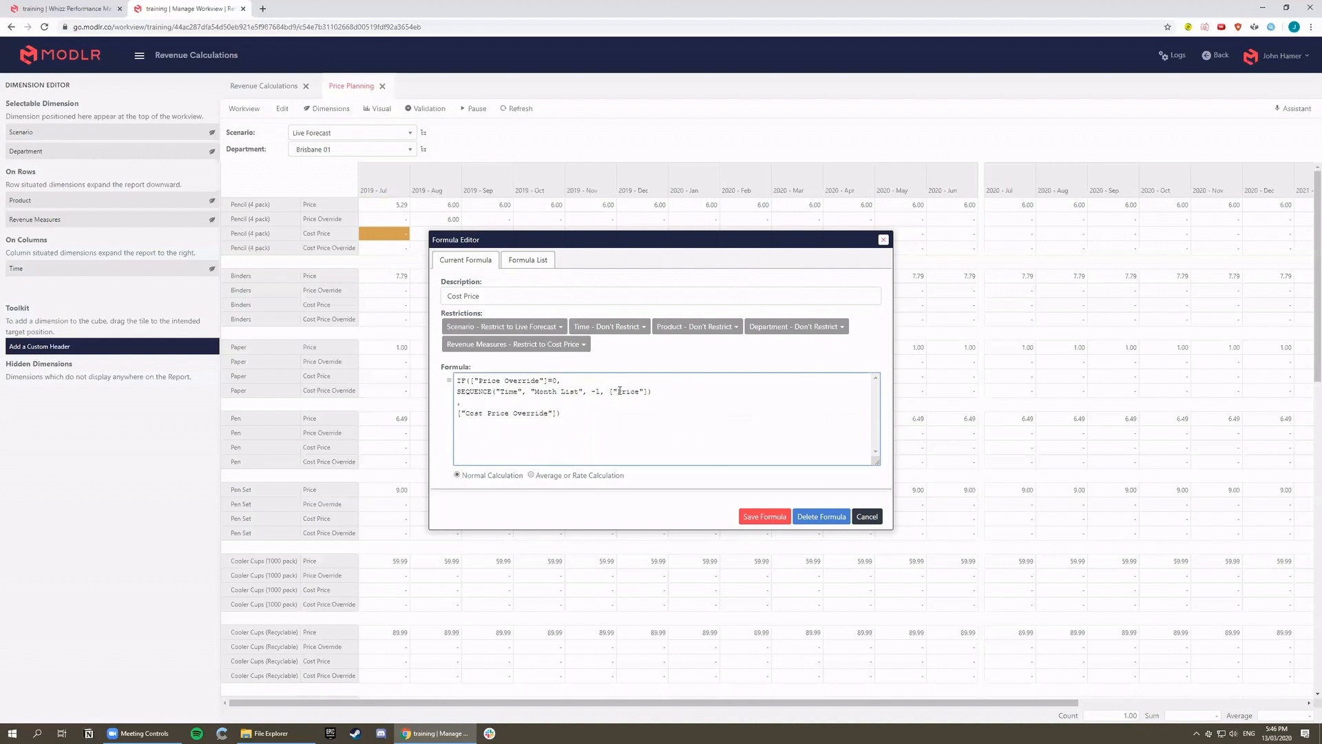
{"action": "type", "text": " C"}
{"action": "type", "text": "ost "}
{"action": "type", "text": "Cost"}
{"action": "left_click", "coordinate": [763, 517]}
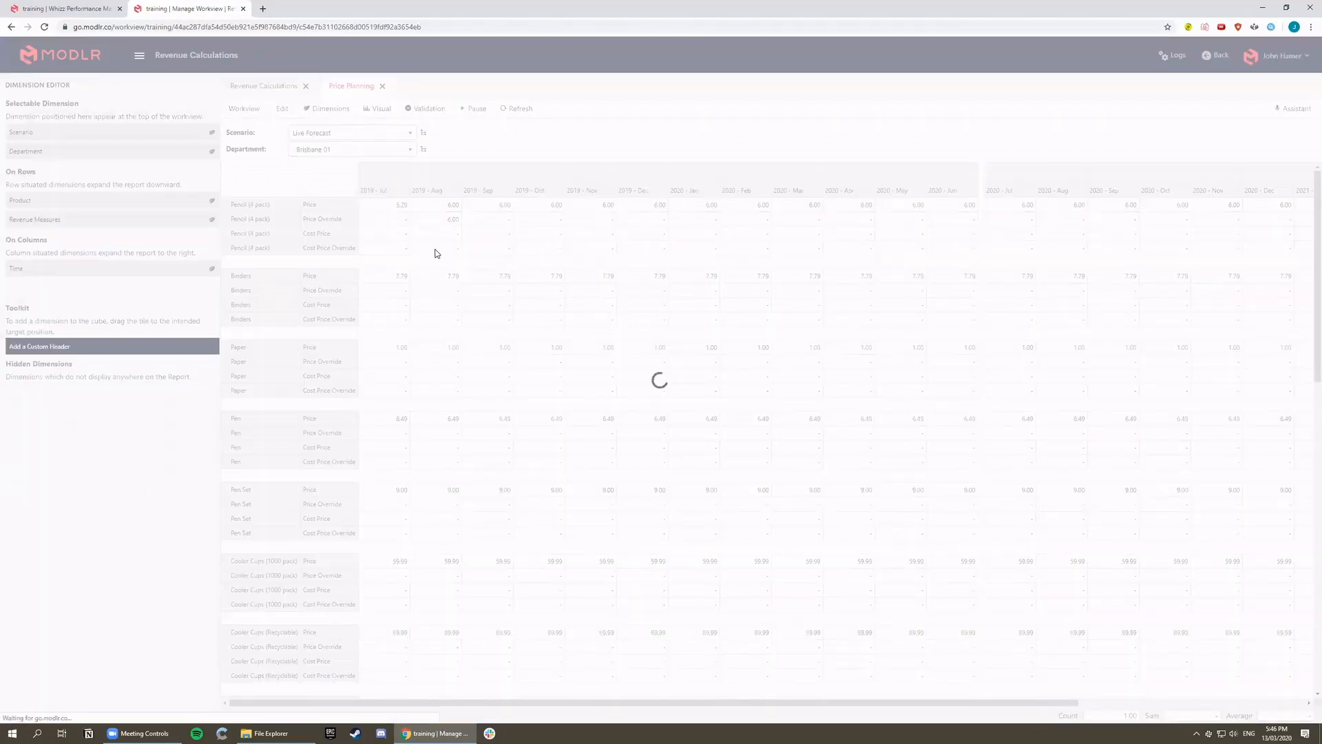
Step: Enter a Cost Price Override of 2 for Pencil (4 pack) in 2019 - Aug
{"action": "double_click", "coordinate": [455, 249]}
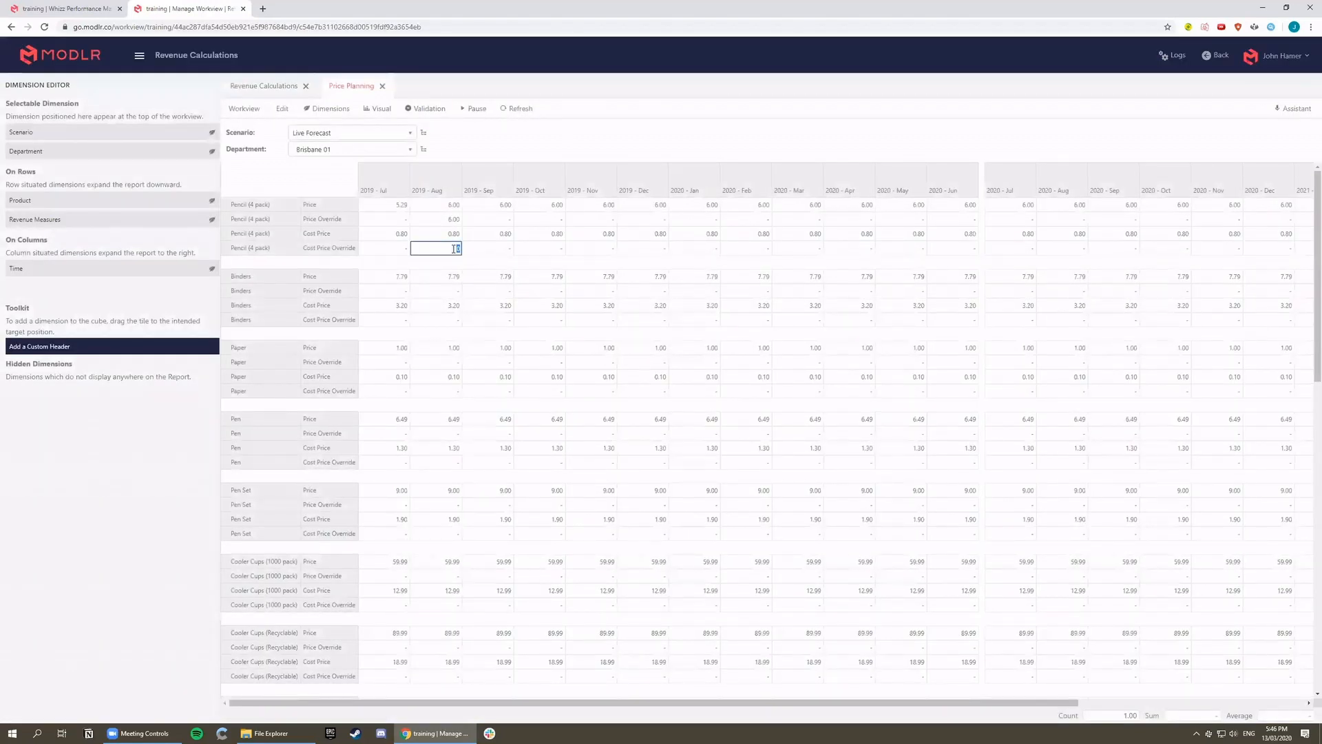
{"action": "type", "text": "2"}
{"action": "key", "text": "Return"}
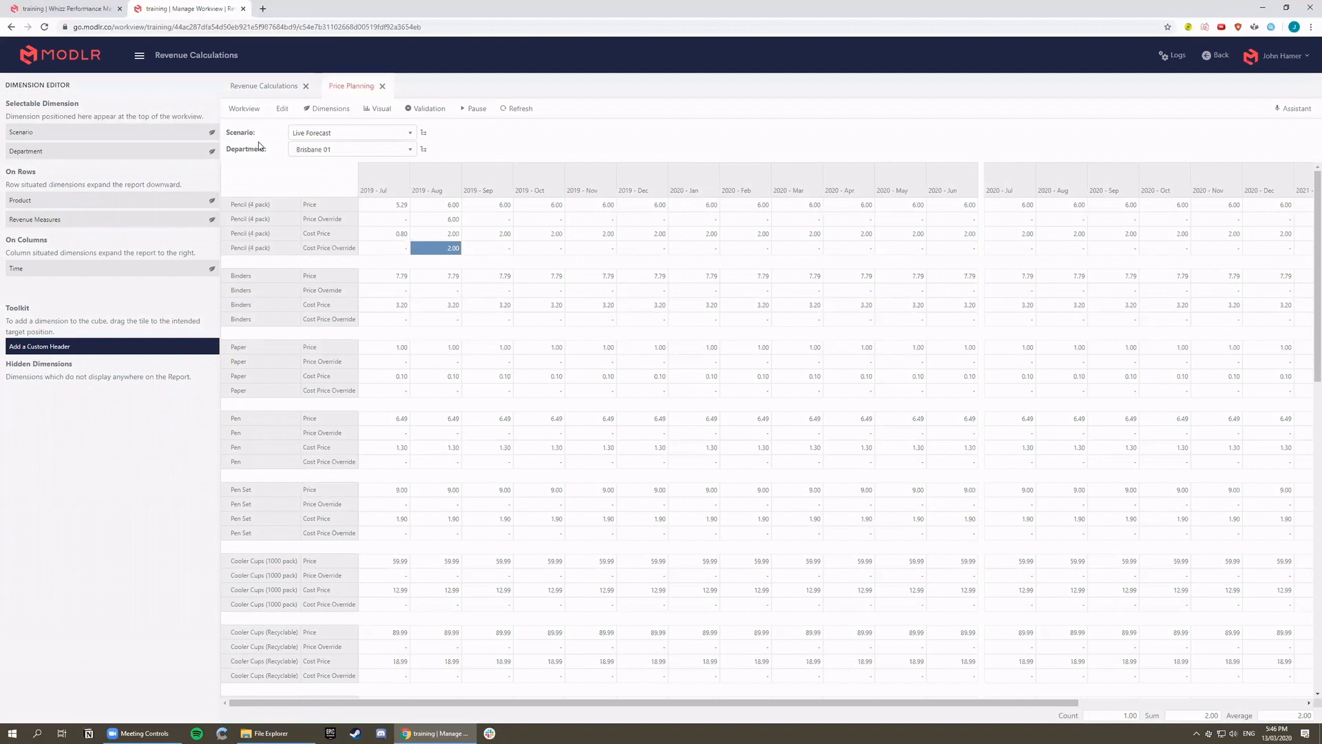
Step: Save a copy of the Price Planning workview under the name Discount Planning
{"action": "left_click", "coordinate": [244, 109]}
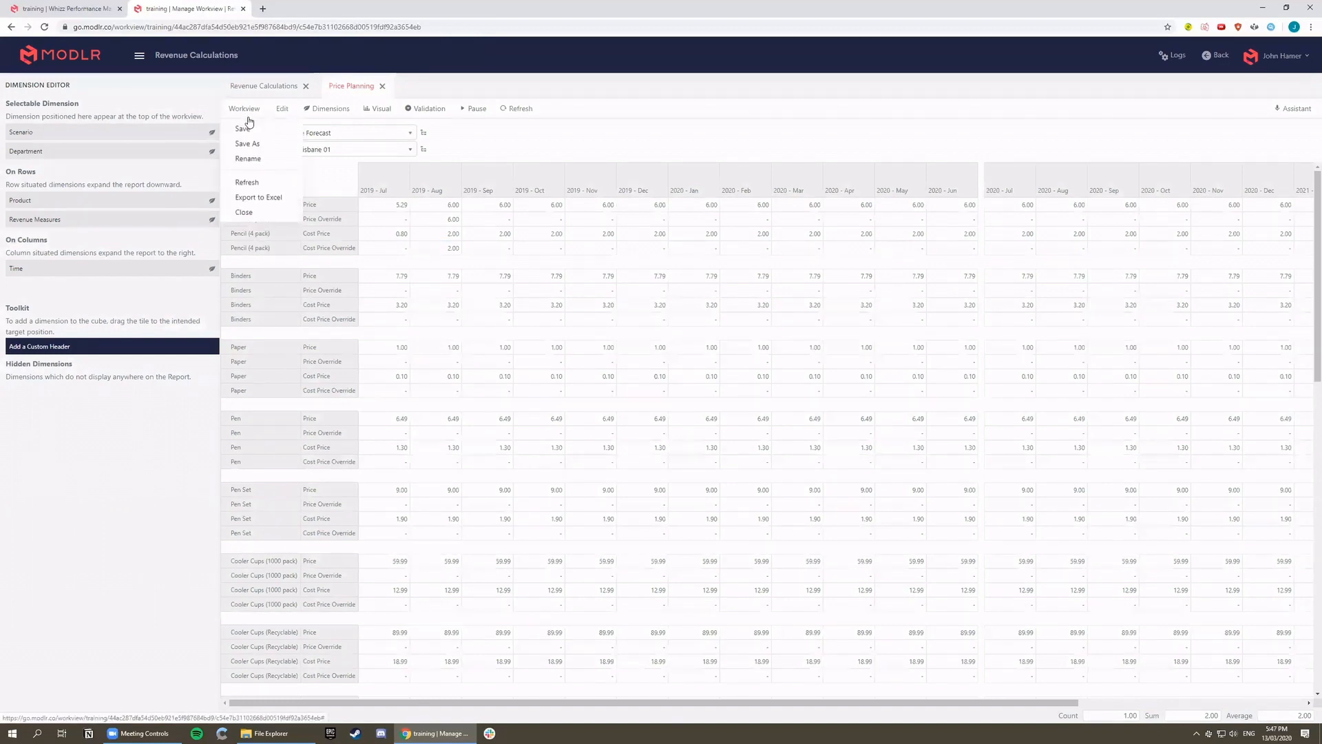
{"action": "left_click", "coordinate": [246, 147]}
{"action": "left_click_drag", "start_coordinate": [602, 379], "coordinate": [543, 382]}
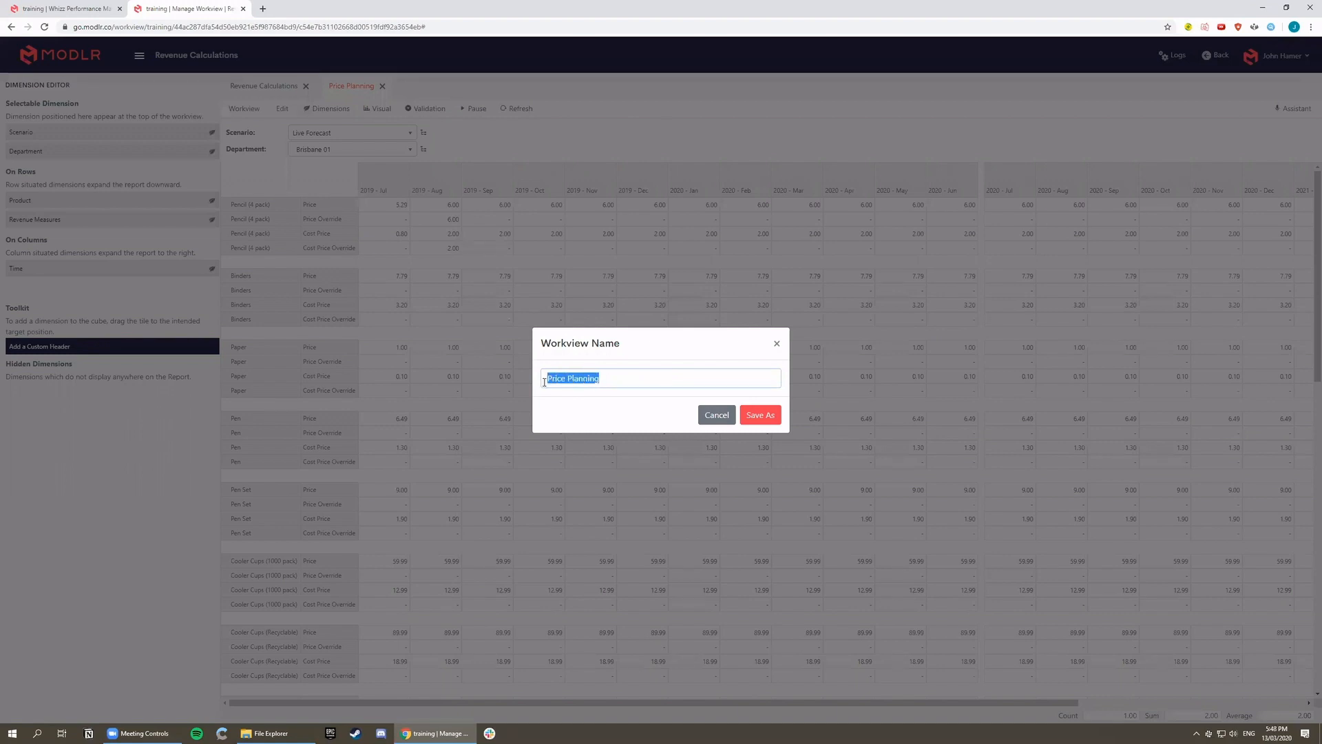
{"action": "type", "text": "Discount Planning"}
{"action": "left_click", "coordinate": [747, 413]}
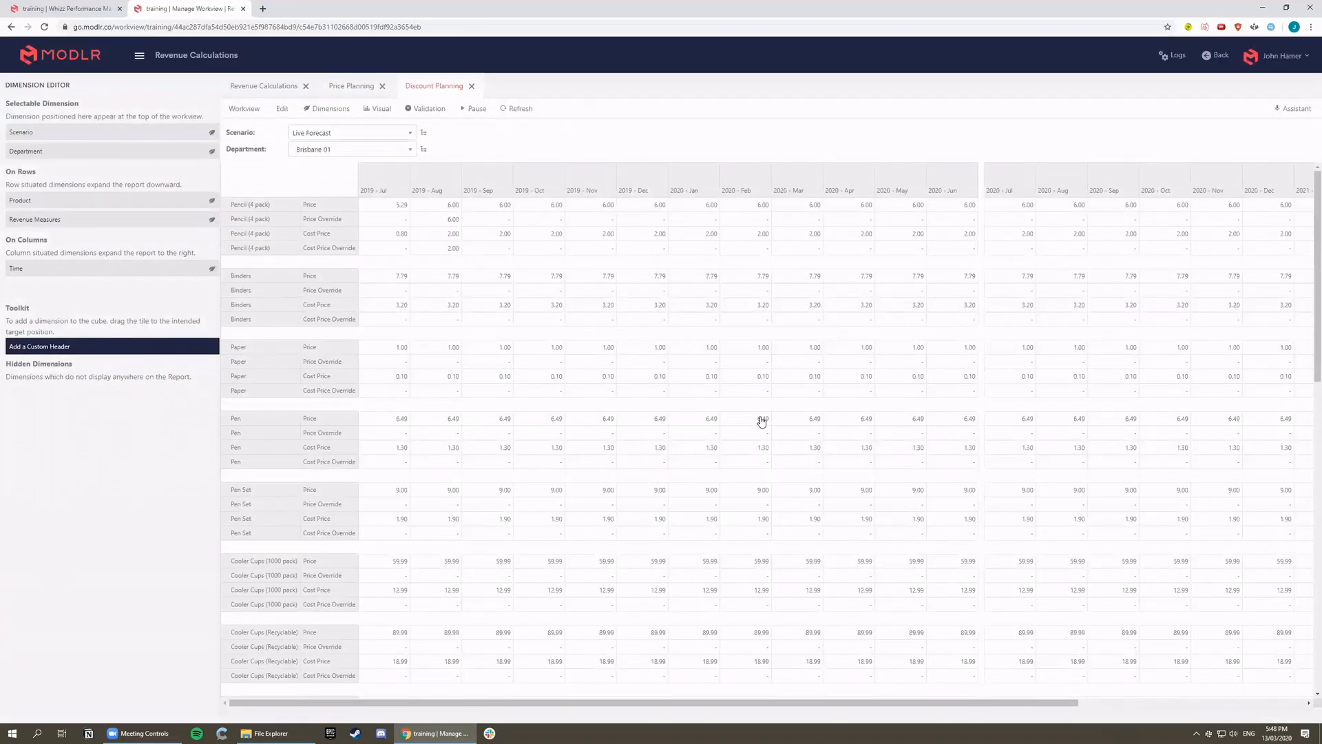
Step: Change the Revenue Measures row set to Price, Discount % and Price (post Discount), keeping the blank space at the end
{"action": "left_click", "coordinate": [339, 234]}
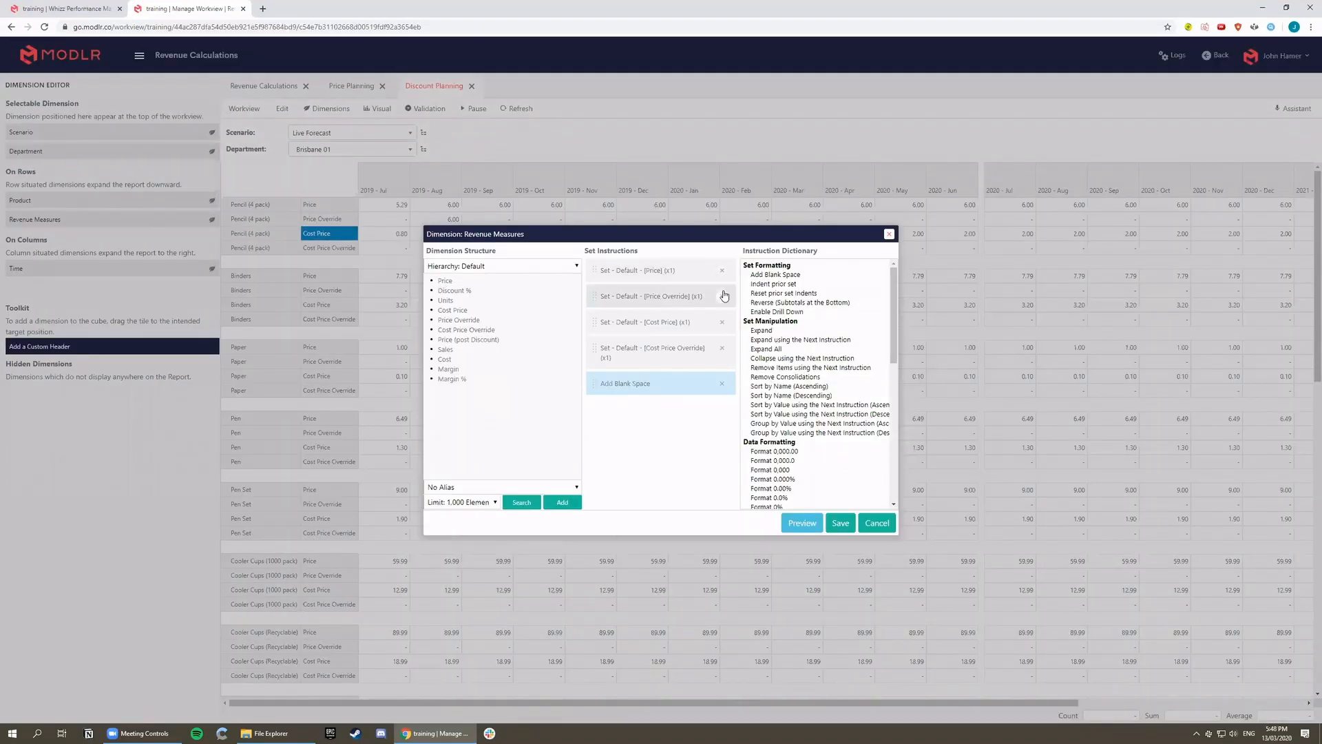
{"action": "left_click", "coordinate": [723, 297]}
{"action": "left_click", "coordinate": [723, 297]}
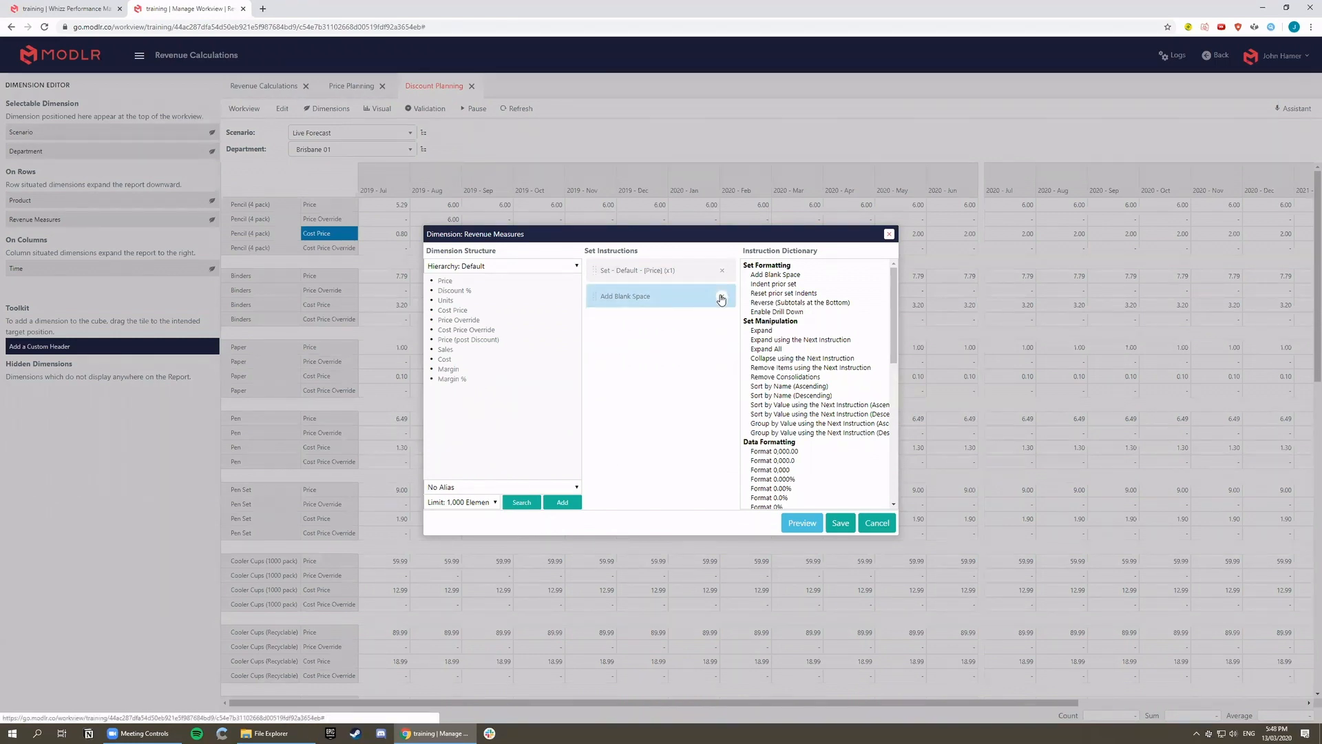
{"action": "left_click_drag", "start_coordinate": [444, 290], "coordinate": [494, 305]}
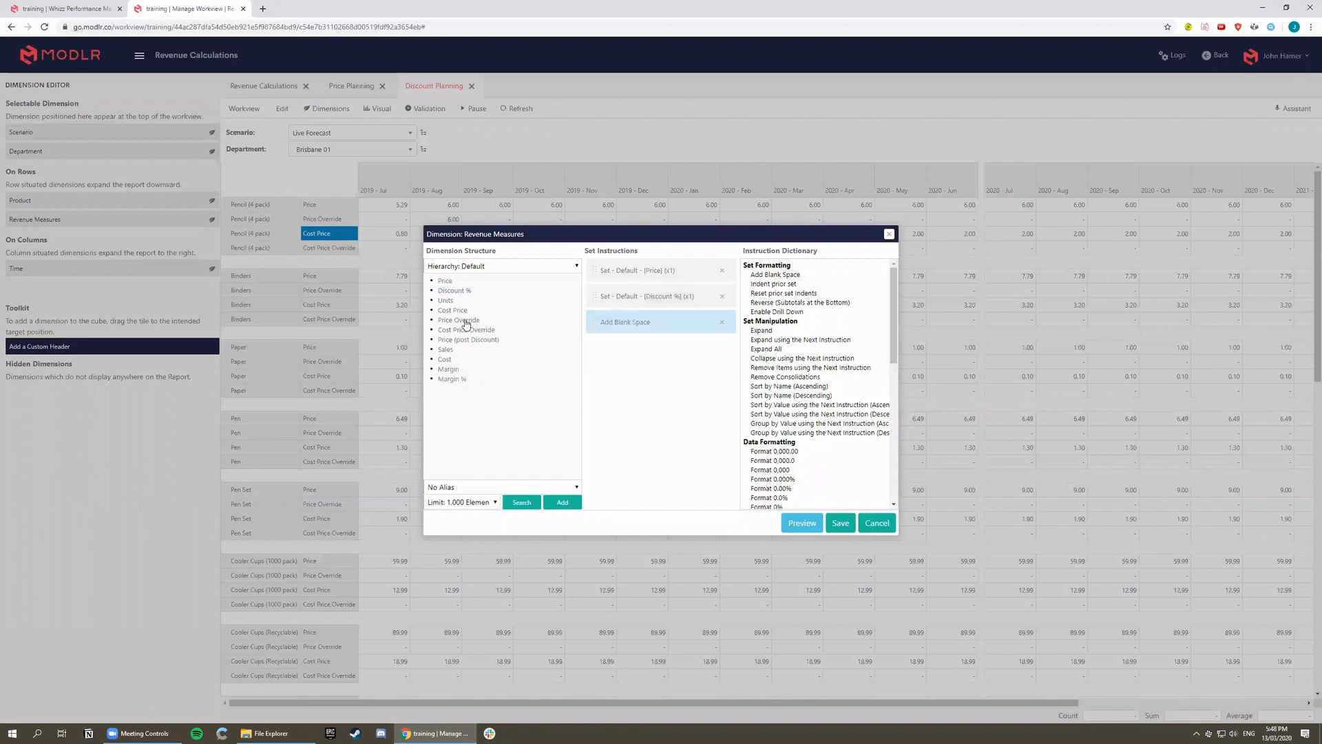
{"action": "mouse_move", "coordinate": [458, 341]}
{"action": "left_mouse_down"}
{"action": "mouse_move", "coordinate": [641, 348]}
{"action": "mouse_move", "coordinate": [648, 324]}
{"action": "mouse_move", "coordinate": [645, 338]}
{"action": "left_mouse_up"}
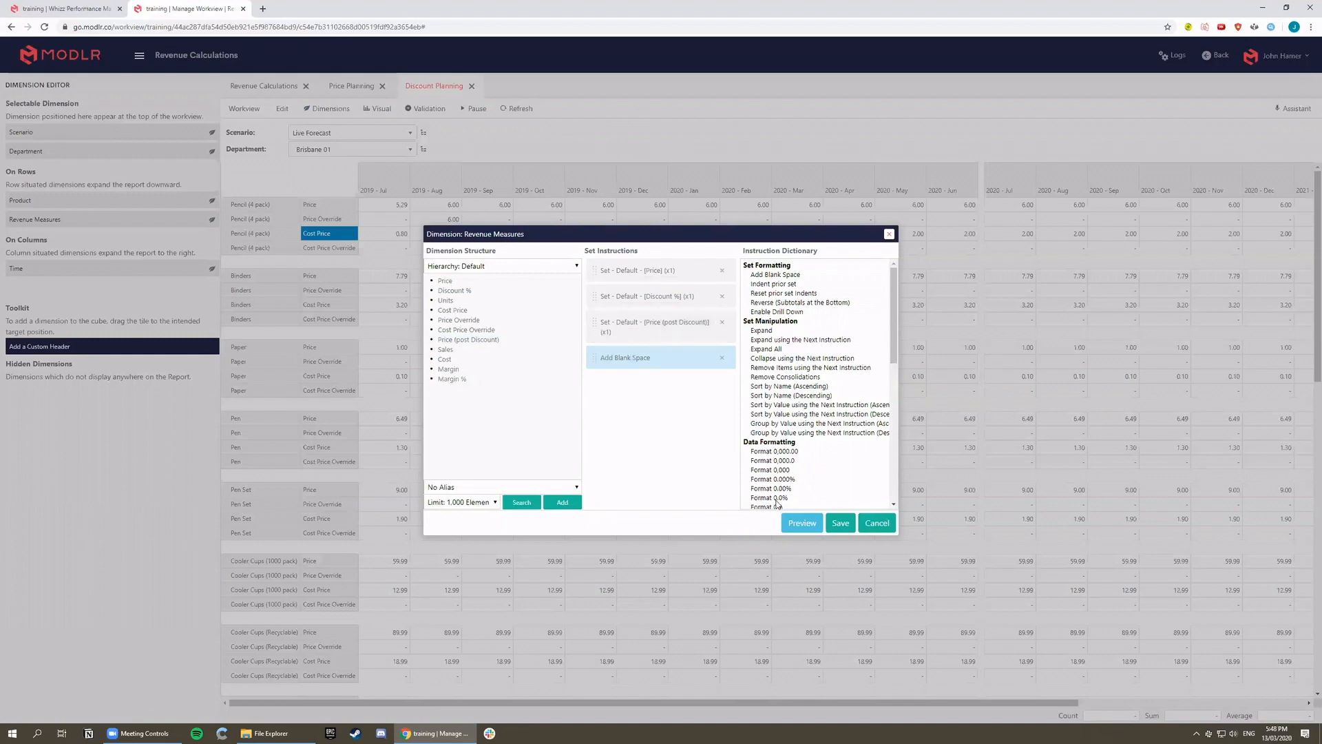
{"action": "left_click", "coordinate": [840, 524]}
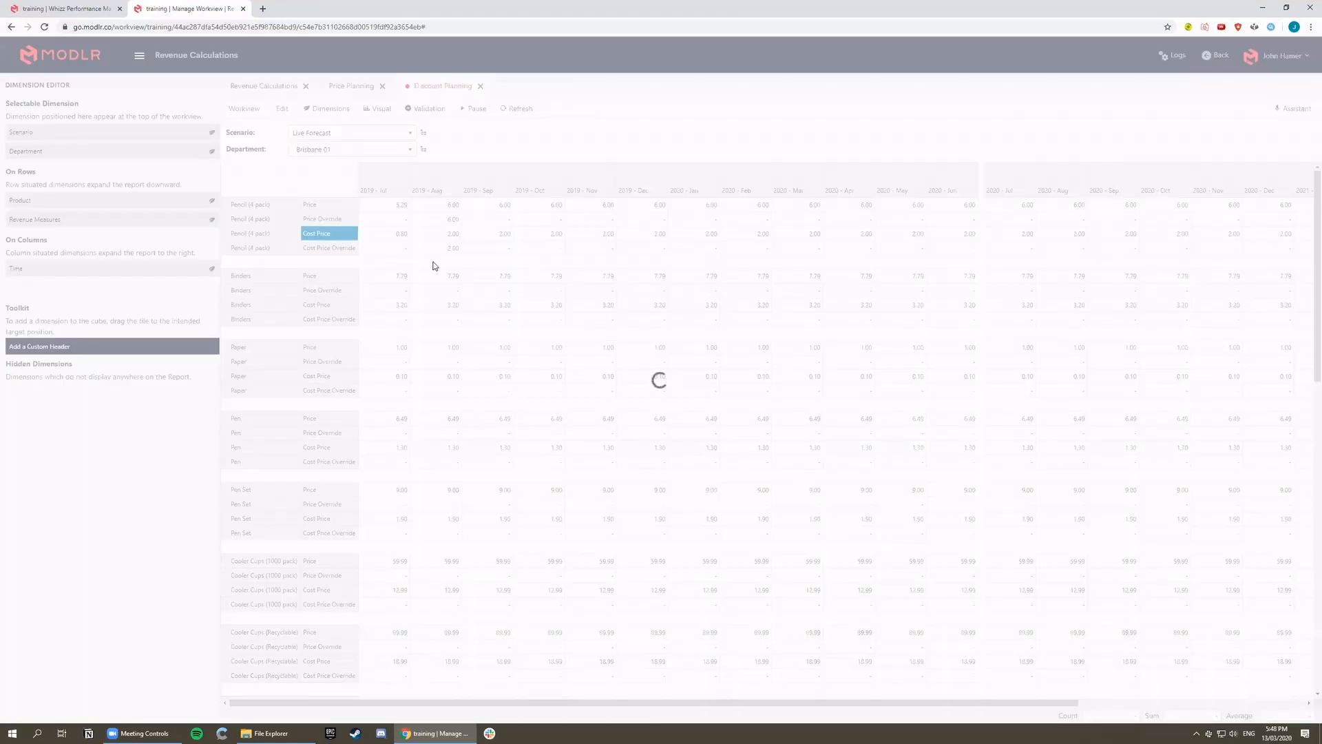
Step: Define the Price (post Discount) formula as ["Price"]*(1-["Discount %"]) and save it
{"action": "right_click", "coordinate": [395, 237]}
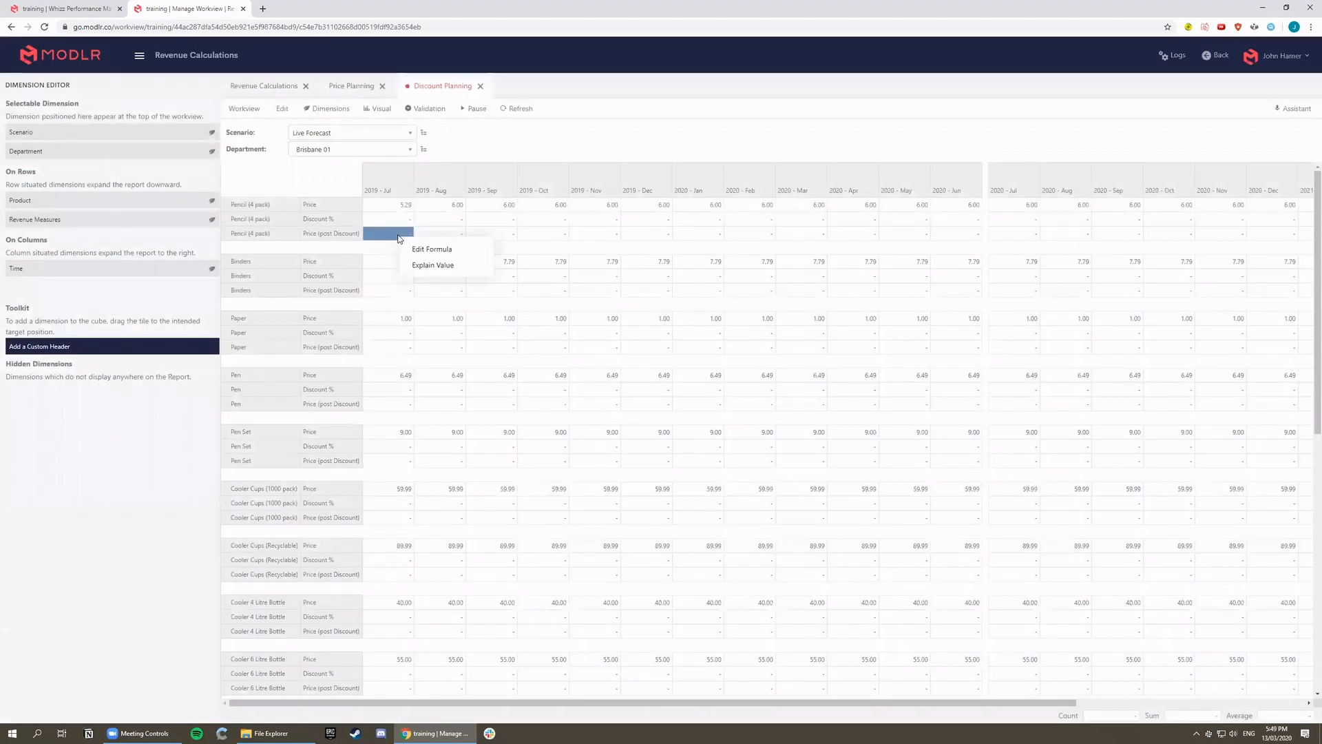
{"action": "left_click", "coordinate": [424, 251]}
{"action": "left_click", "coordinate": [484, 385]}
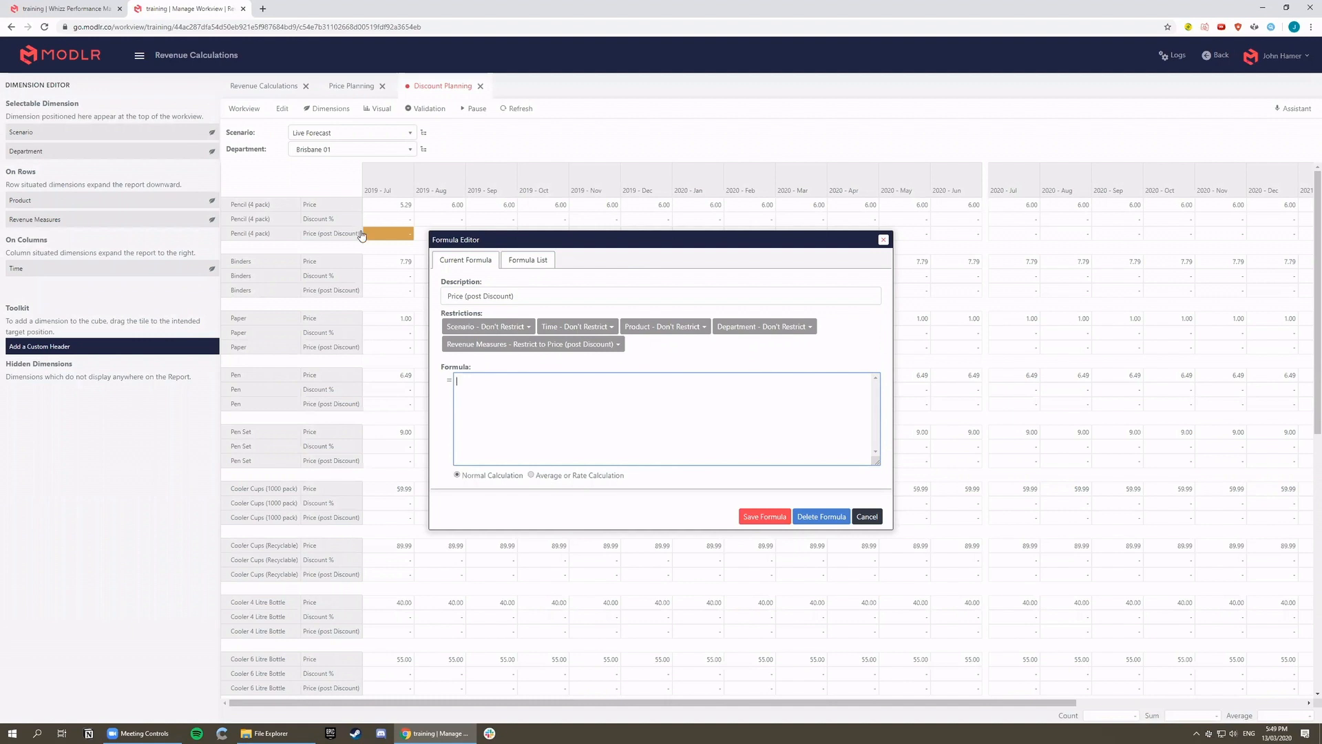
{"action": "left_click", "coordinate": [386, 205]}
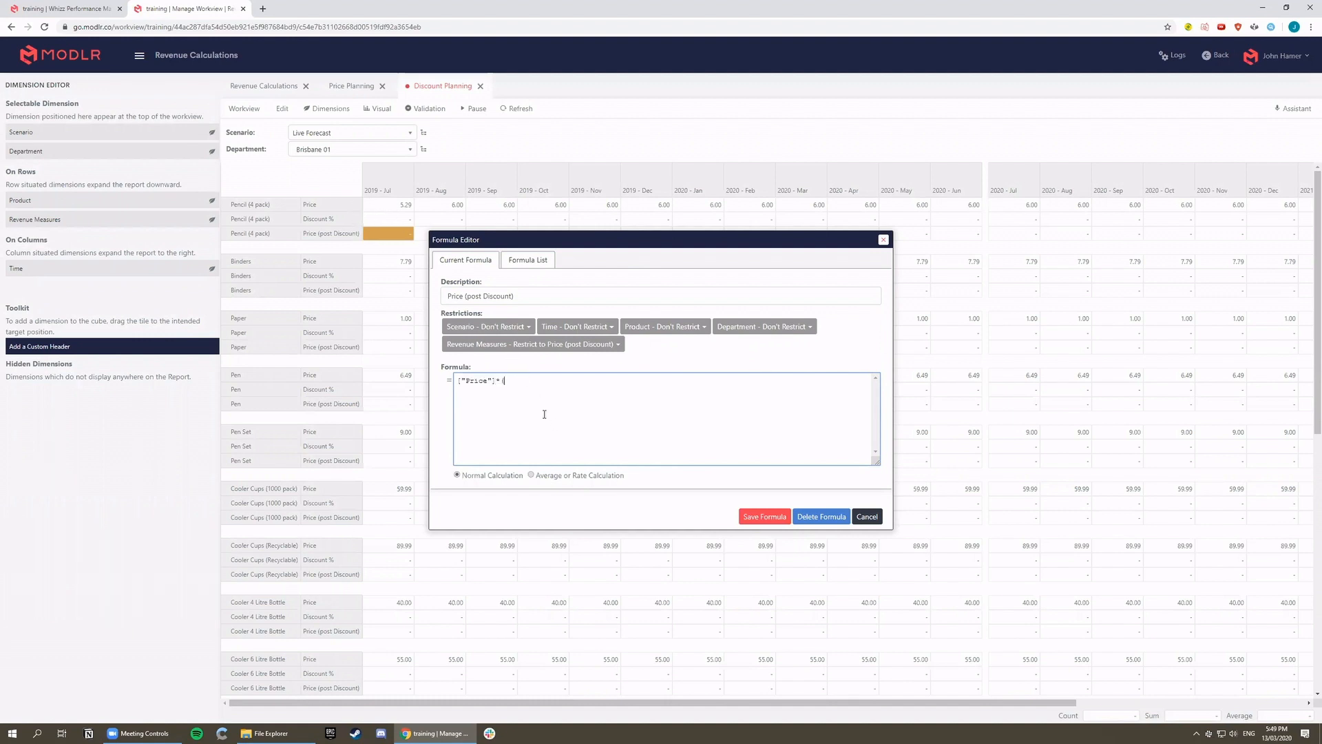
{"action": "type", "text": "(1-"}
{"action": "left_click", "coordinate": [398, 219]}
{"action": "type", "text": ")"}
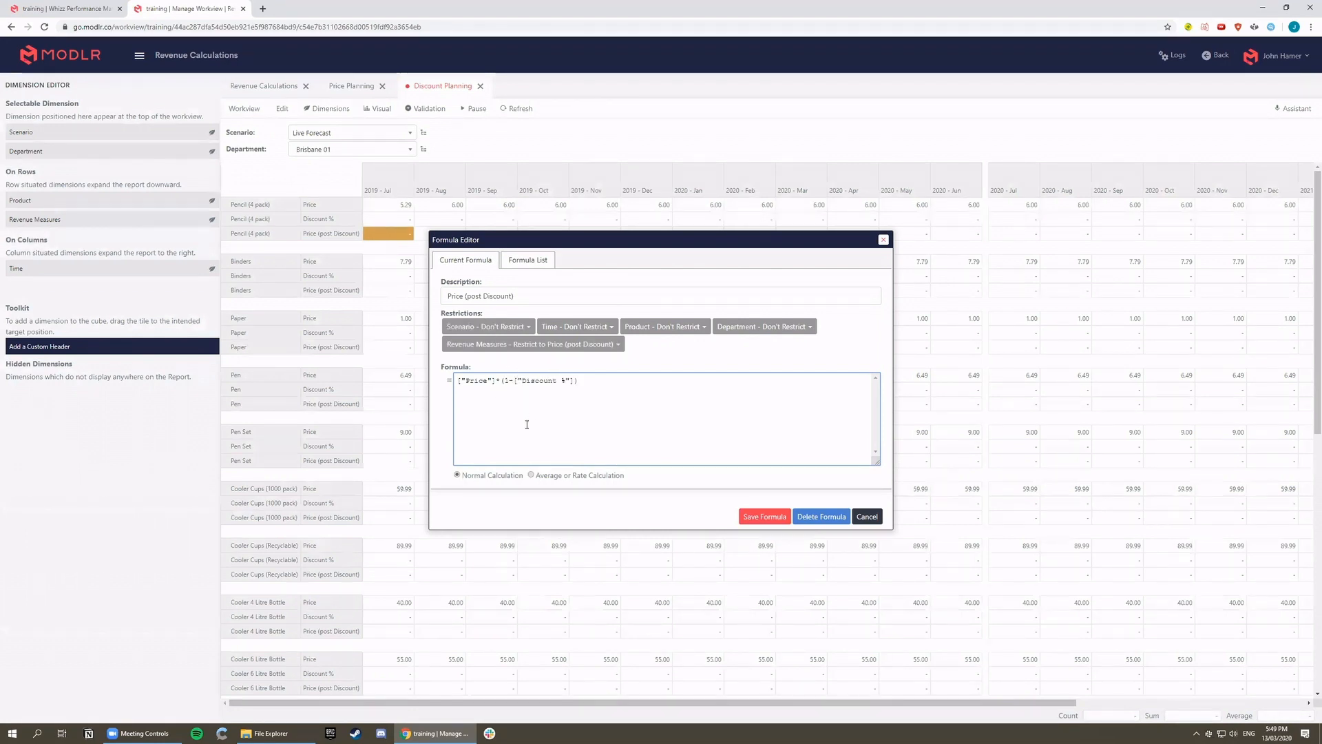
{"action": "left_click", "coordinate": [750, 516]}
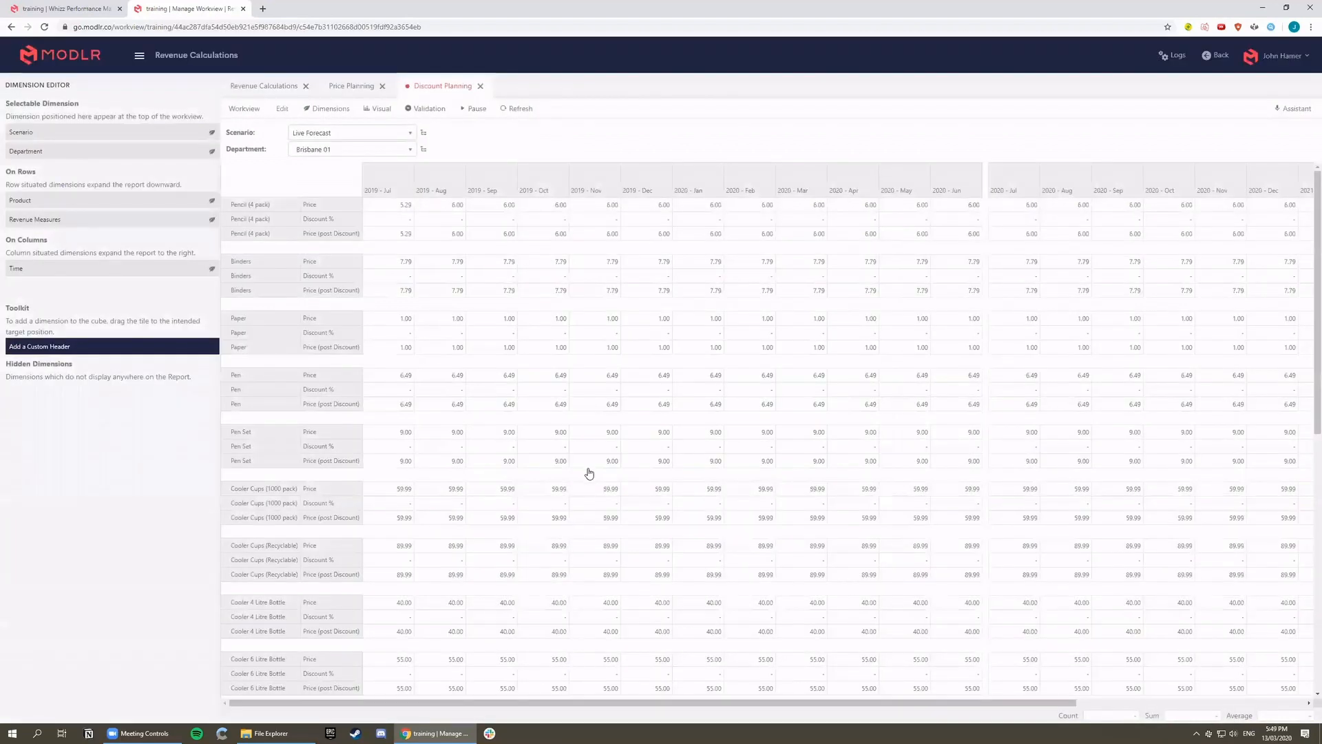
Step: Save the Discount Planning workview and save a copy of it as Volume Planning
{"action": "left_click", "coordinate": [250, 110]}
{"action": "left_click", "coordinate": [248, 130]}
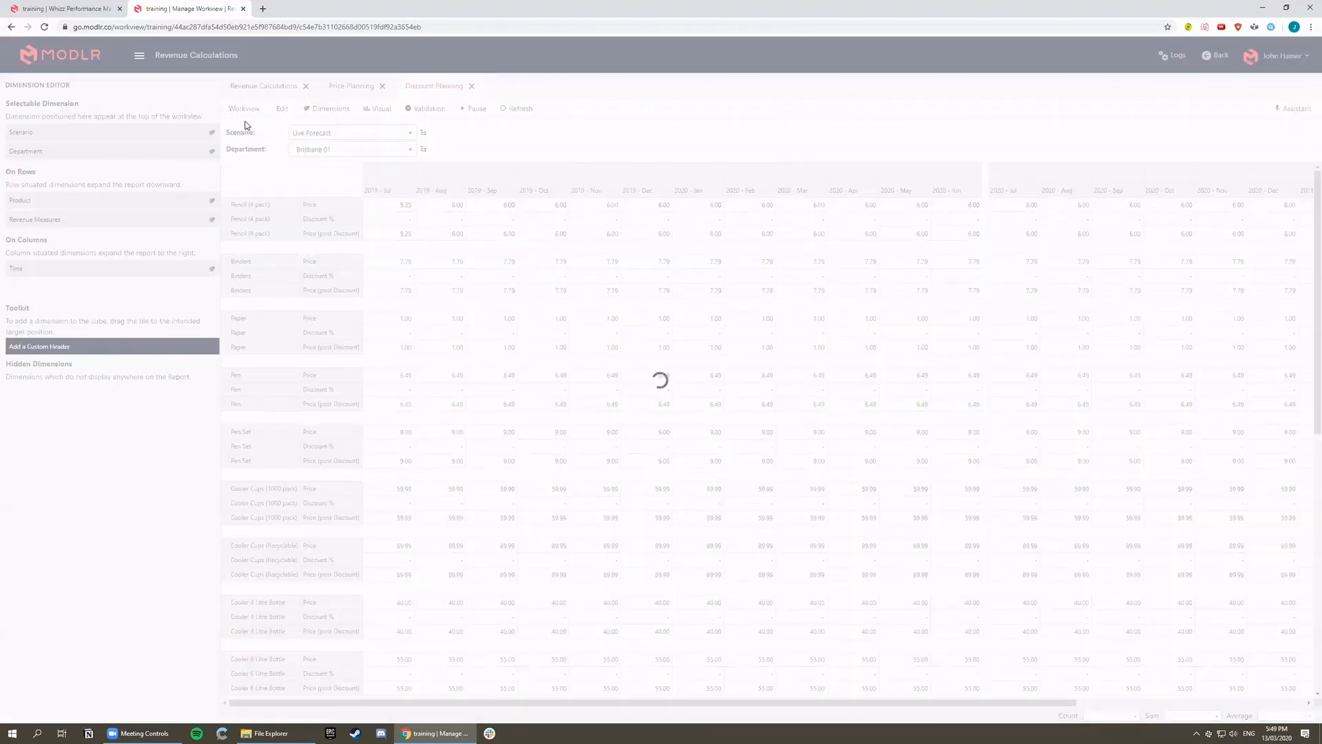
{"action": "left_click", "coordinate": [245, 114]}
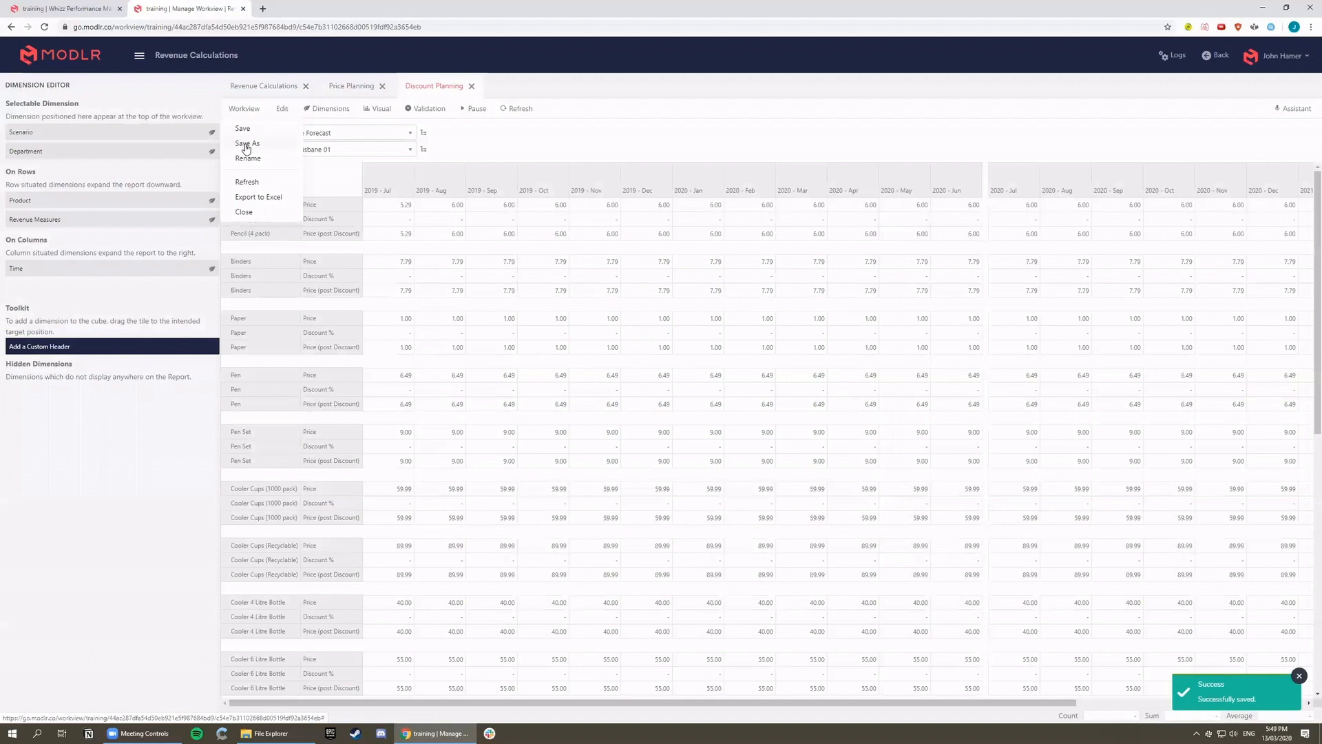
{"action": "left_click", "coordinate": [246, 144]}
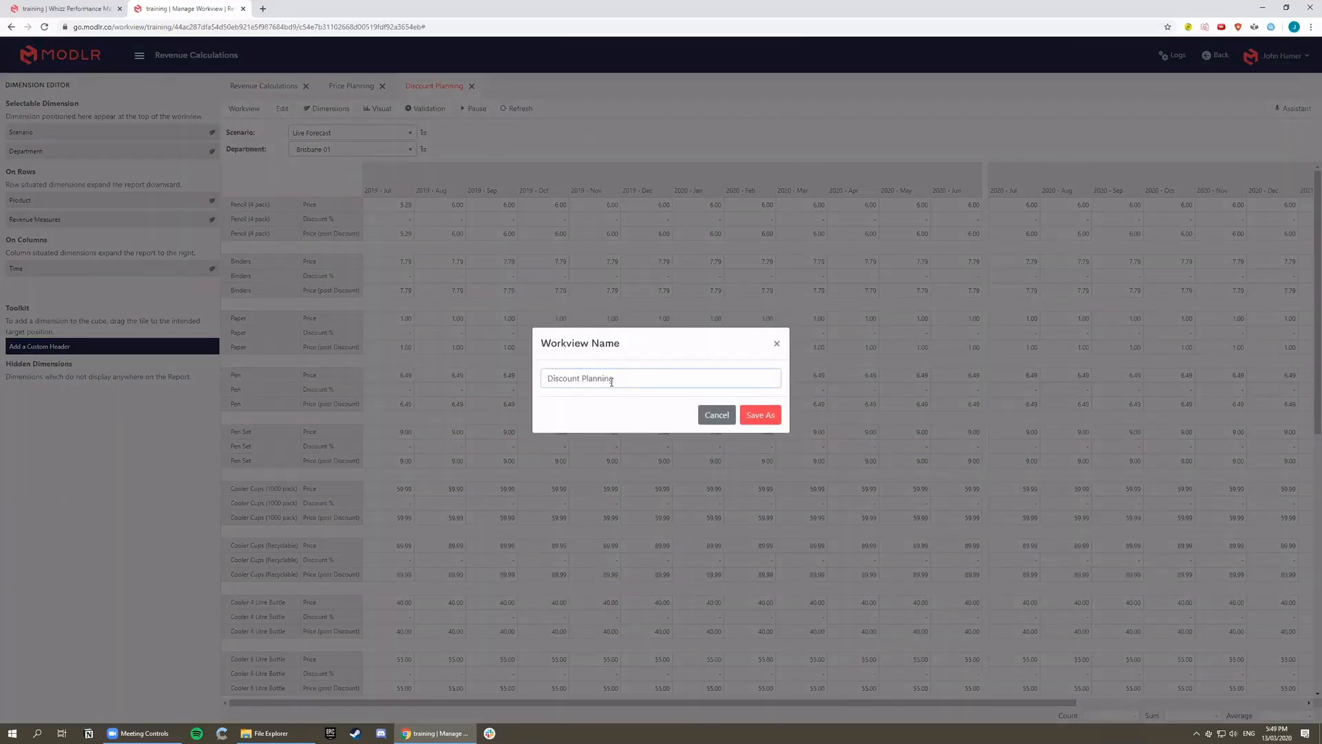
{"action": "left_click_drag", "start_coordinate": [548, 380], "coordinate": [540, 384]}
{"action": "type", "text": "Volume"}
{"action": "left_click", "coordinate": [754, 415]}
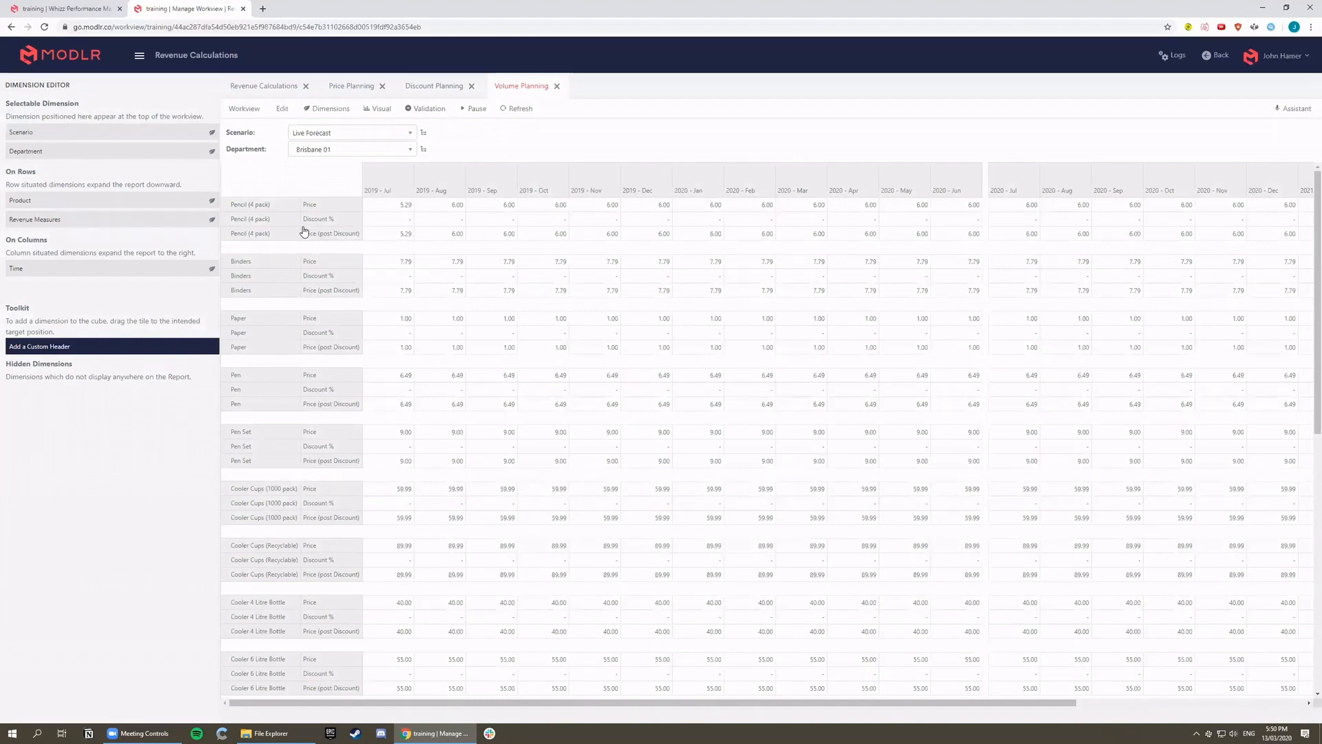
Step: Replace All Products in the Product row set with Brand 1 from the All Products by Brand hierarchy, keeping the expand, consolidation and alias instructions
{"action": "double_click", "coordinate": [281, 220]}
{"action": "left_click", "coordinate": [492, 267]}
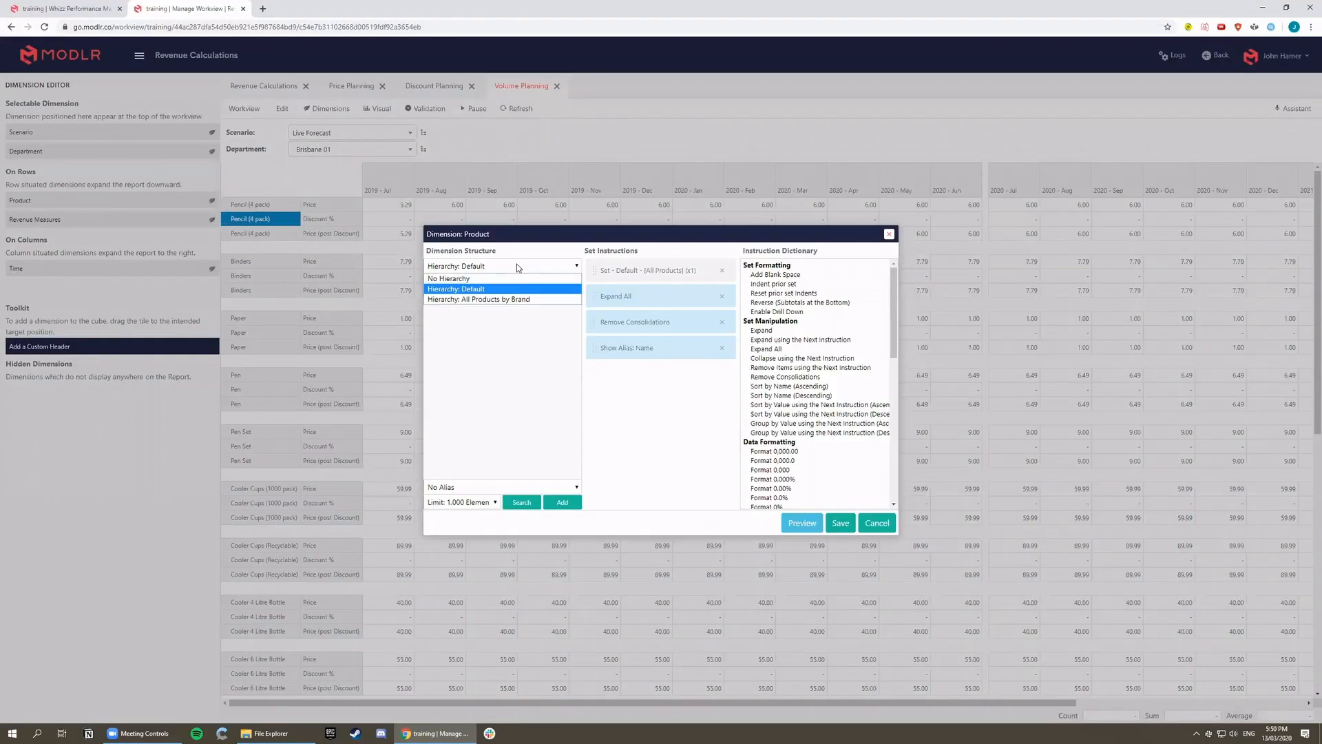
{"action": "left_click", "coordinate": [480, 301]}
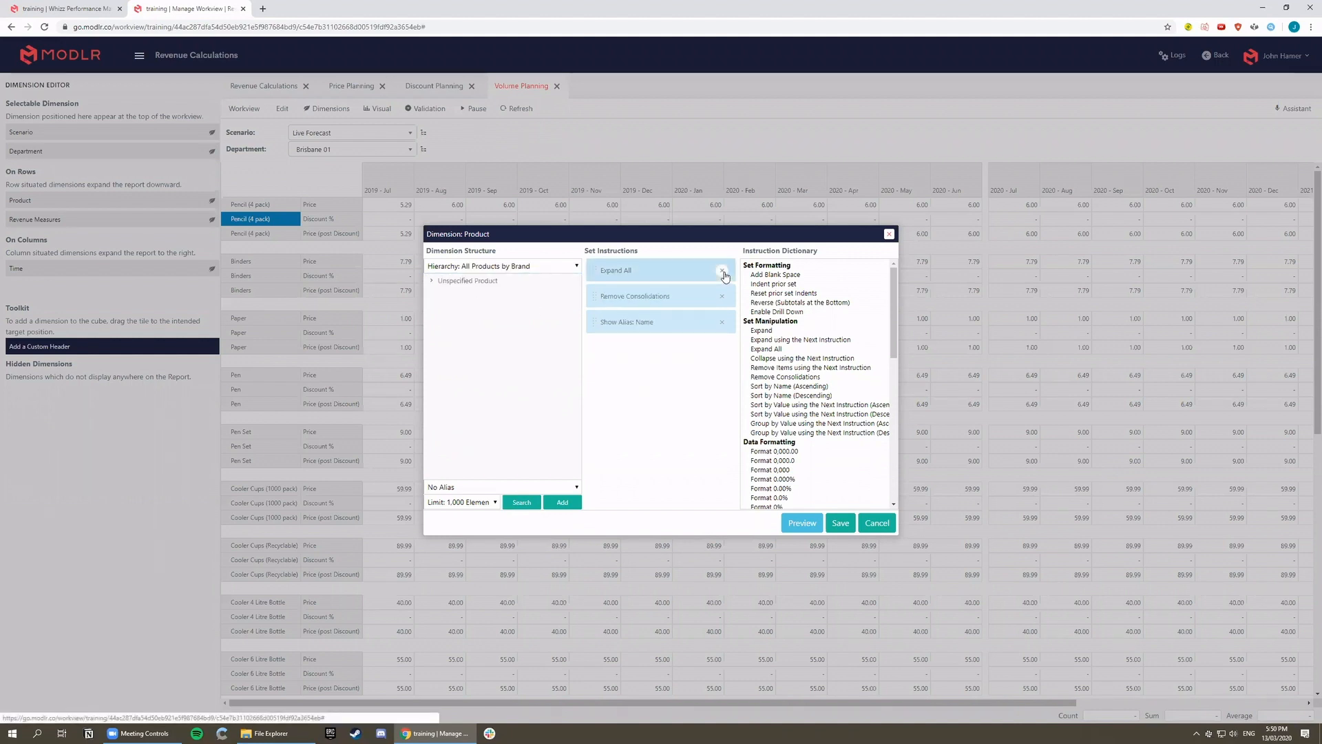
{"action": "left_click", "coordinate": [431, 280]}
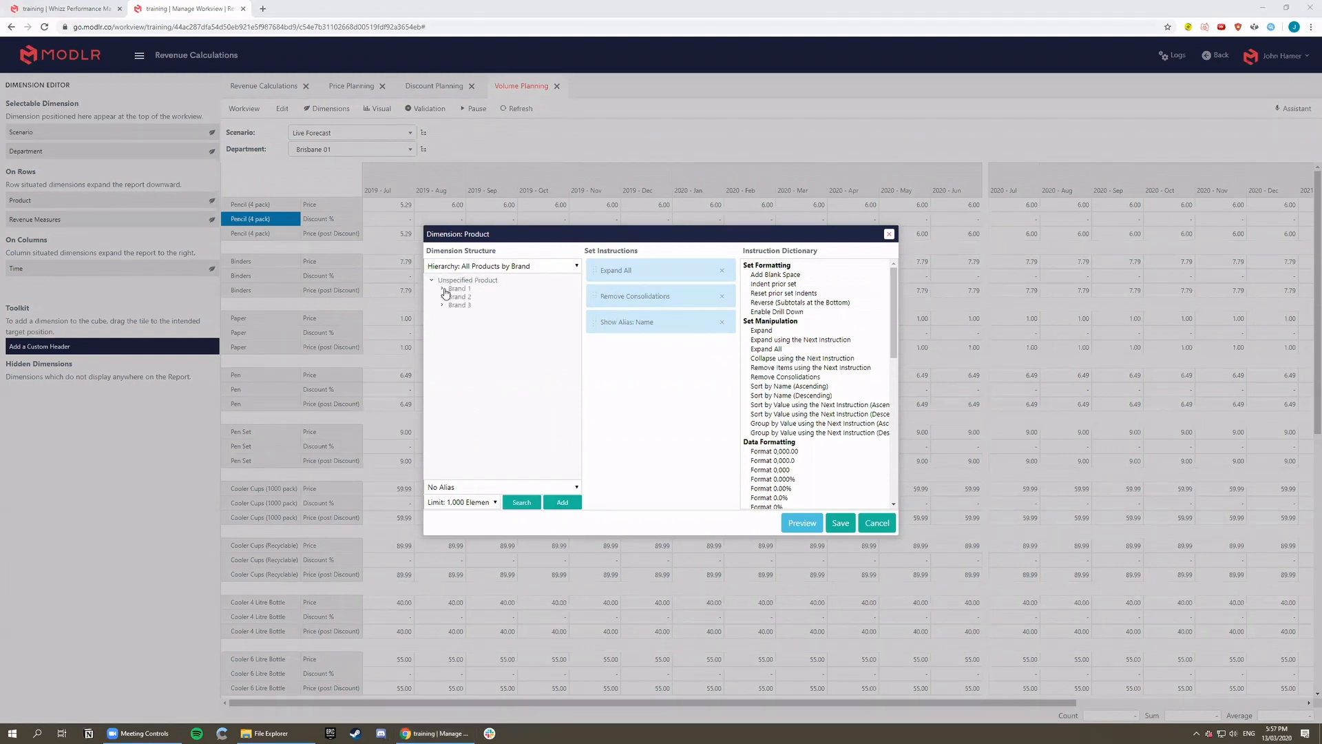
{"action": "left_click_drag", "start_coordinate": [445, 292], "coordinate": [656, 289]}
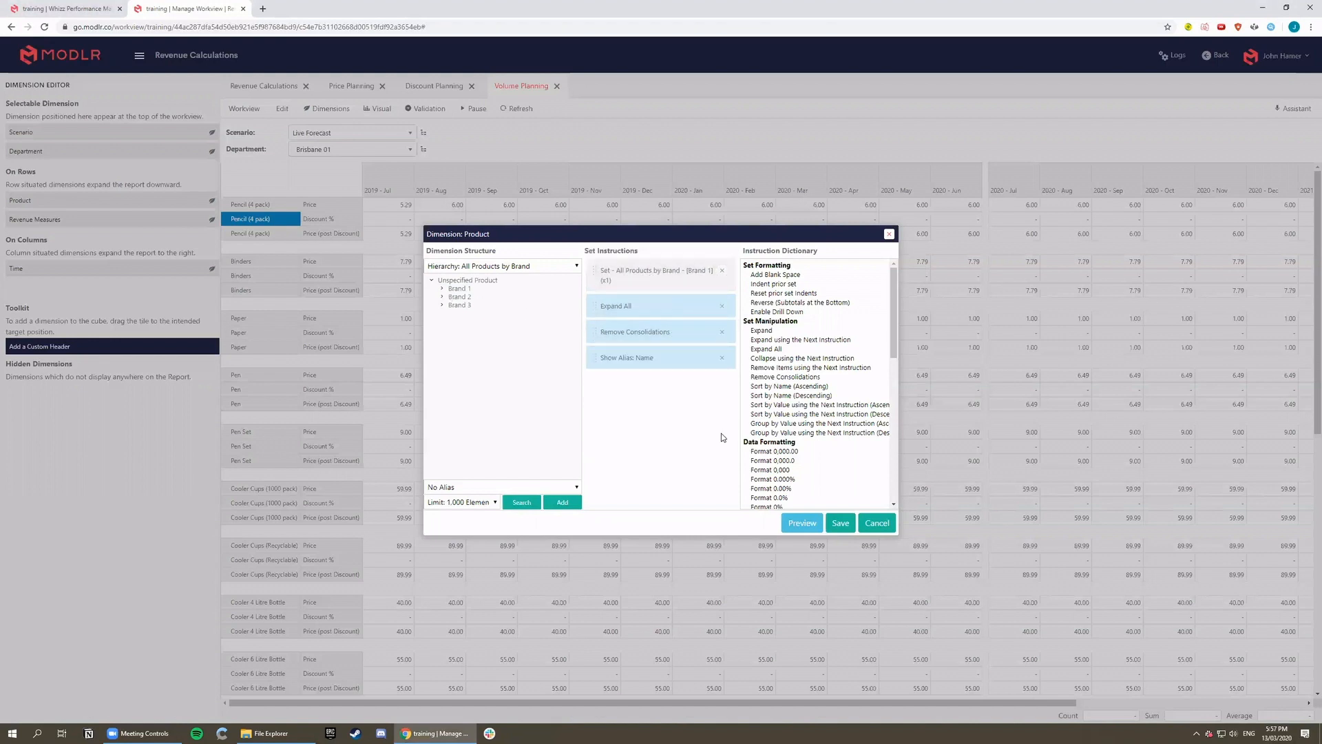
{"action": "left_click", "coordinate": [840, 525]}
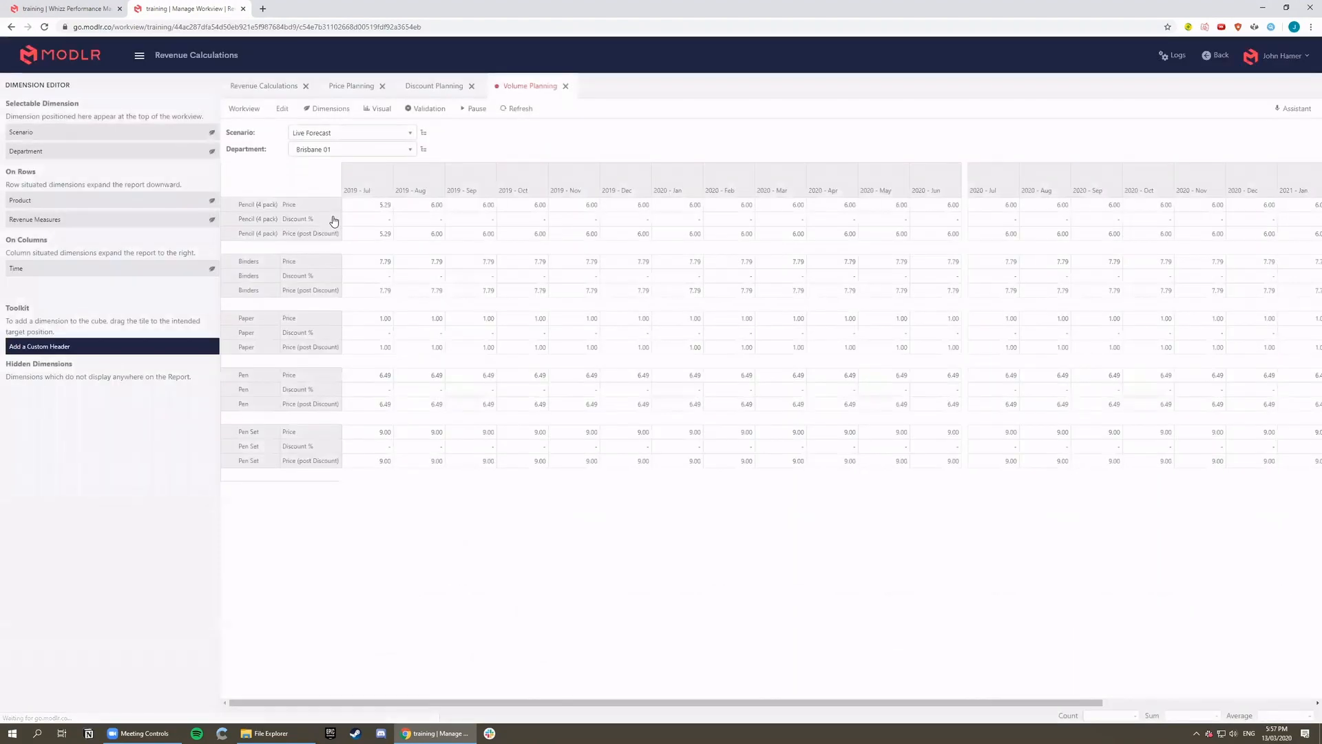
Step: Remove every measure from the Revenue Measures row set and show only Units
{"action": "double_click", "coordinate": [321, 207]}
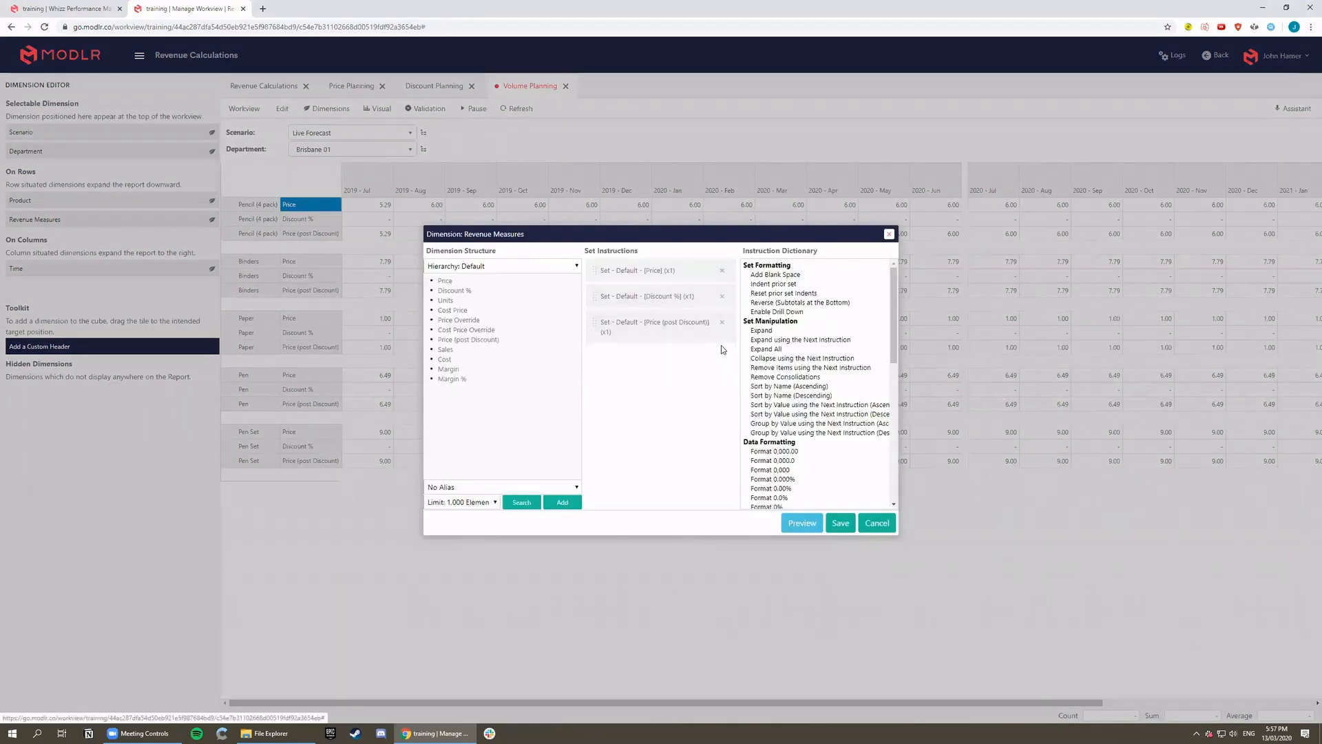
{"action": "left_click", "coordinate": [722, 322]}
{"action": "left_click", "coordinate": [721, 296]}
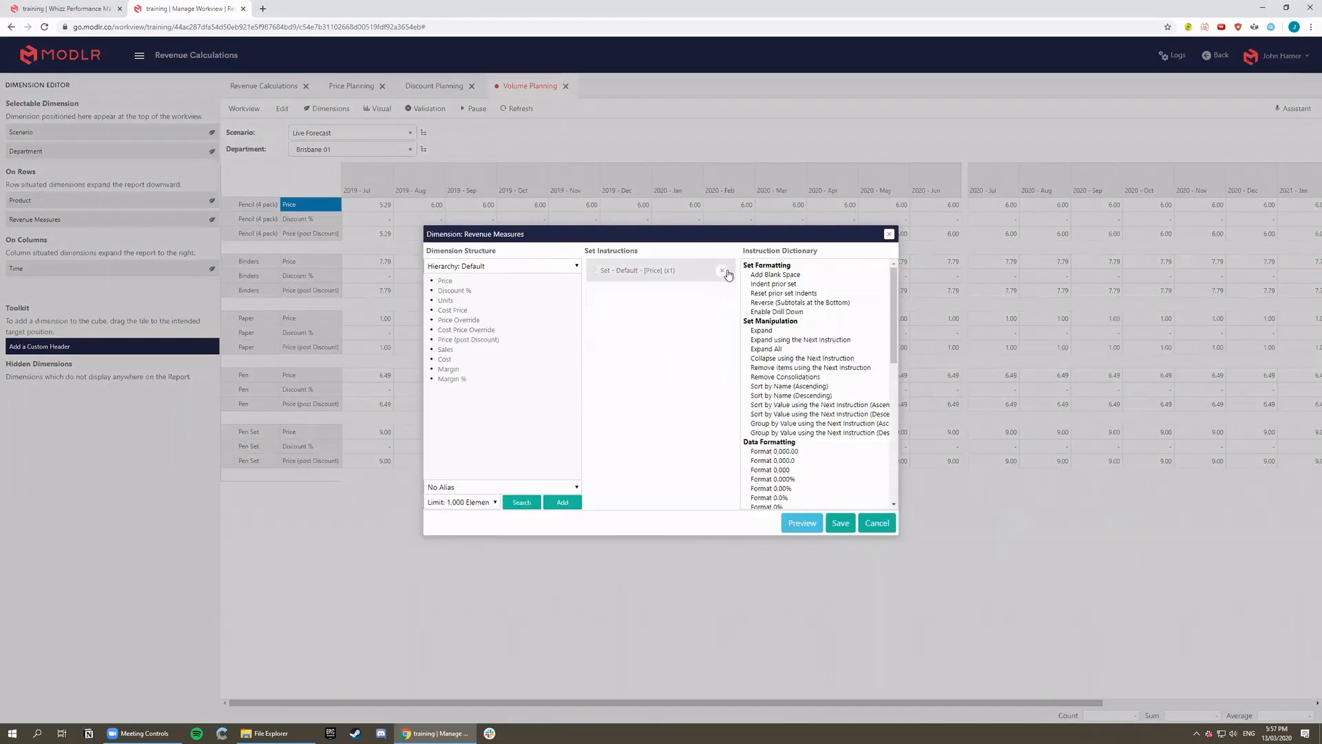
{"action": "left_click", "coordinate": [722, 271]}
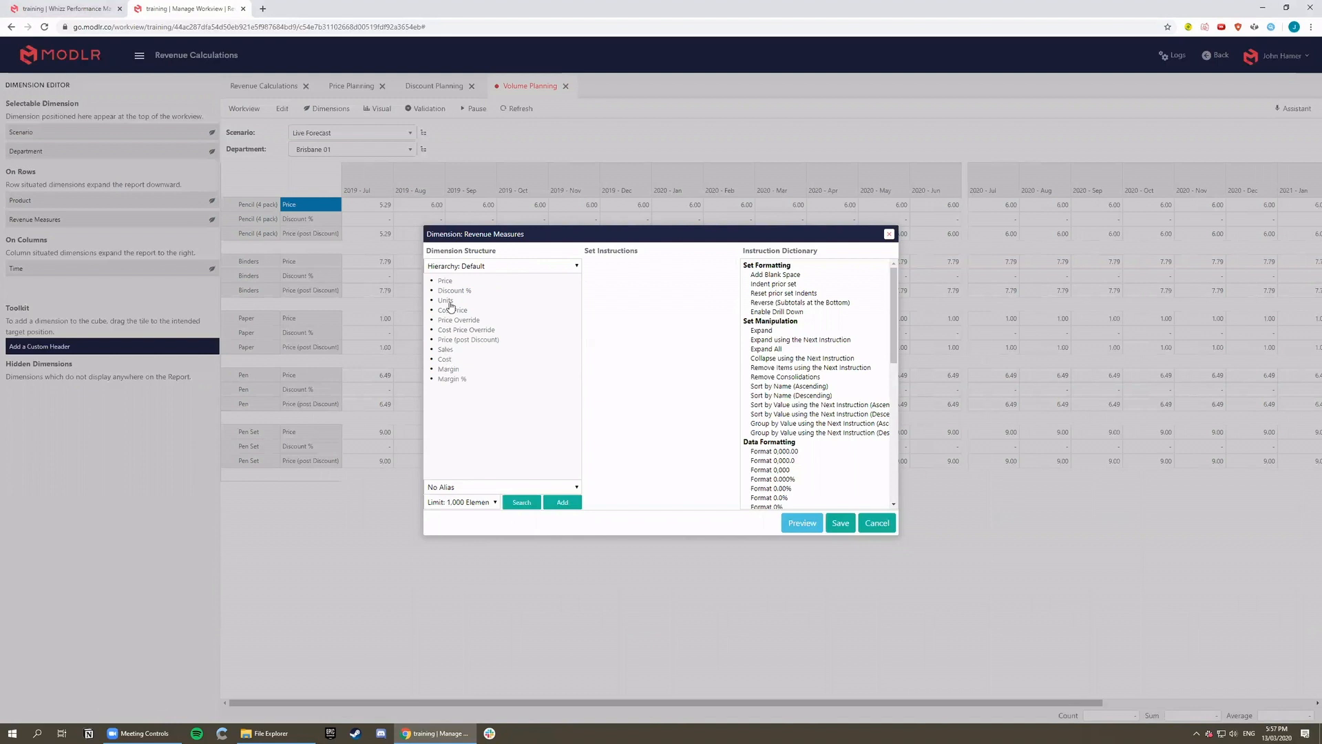
{"action": "left_click_drag", "start_coordinate": [450, 306], "coordinate": [625, 366]}
{"action": "left_click", "coordinate": [841, 524]}
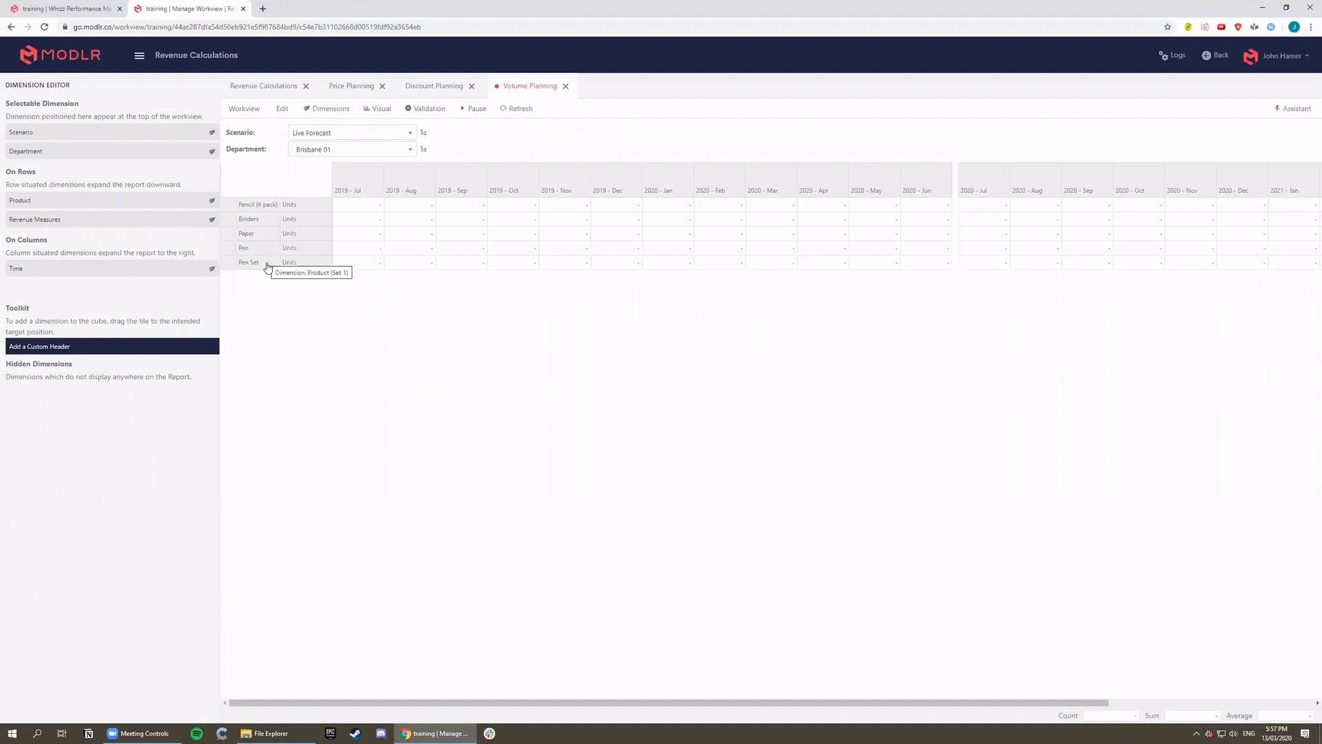
Step: Insert a new row set after the Pen Set row
{"action": "right_click", "coordinate": [267, 267]}
{"action": "mouse_move", "coordinate": [351, 311]}
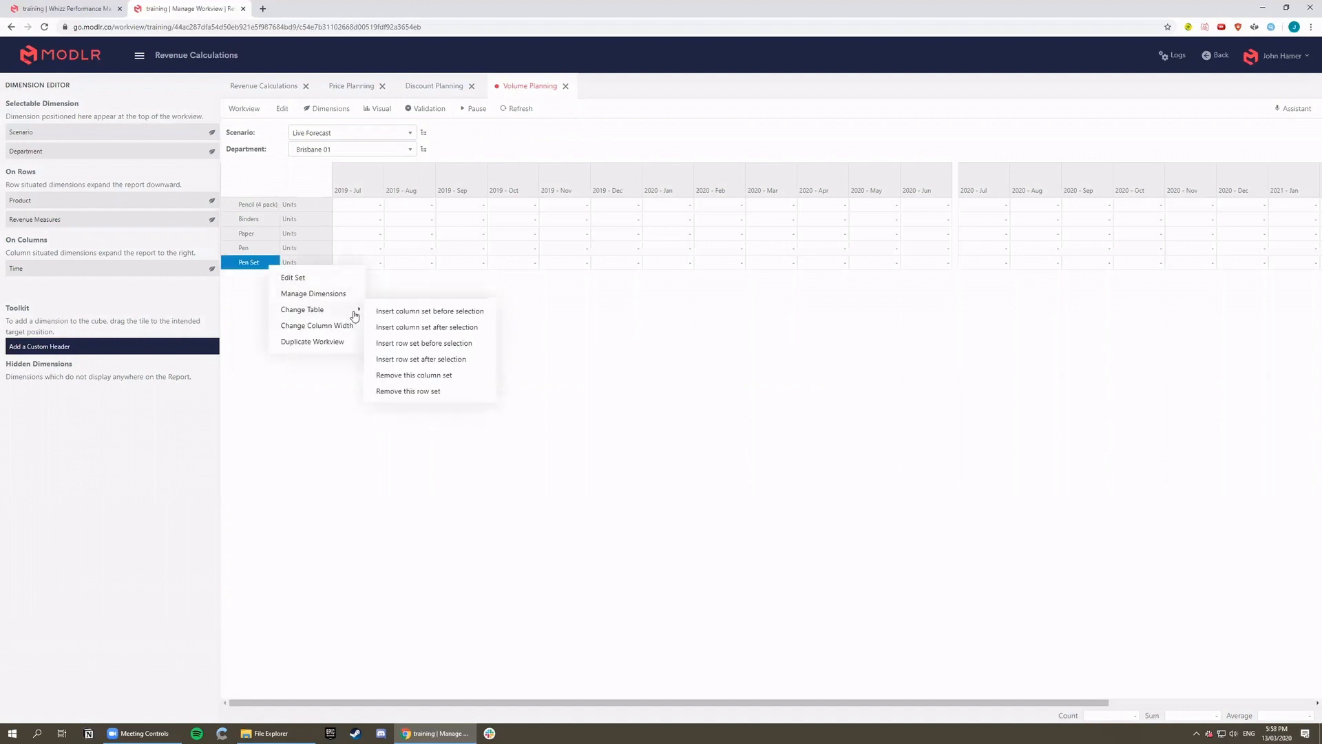
{"action": "left_click", "coordinate": [412, 359]}
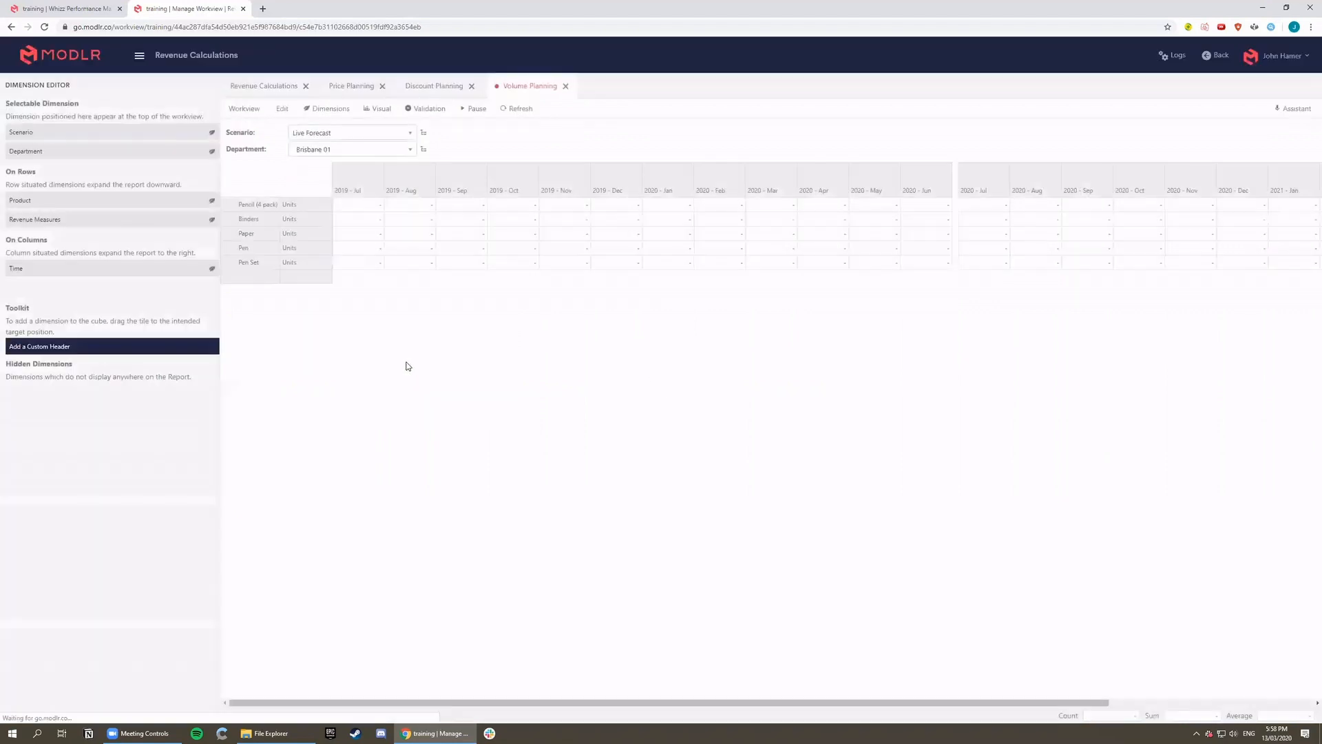
Step: Set the new row's Product set to Brand 1 from the All Products by Brand hierarchy with Show Alias: Name, and save it
{"action": "double_click", "coordinate": [255, 279]}
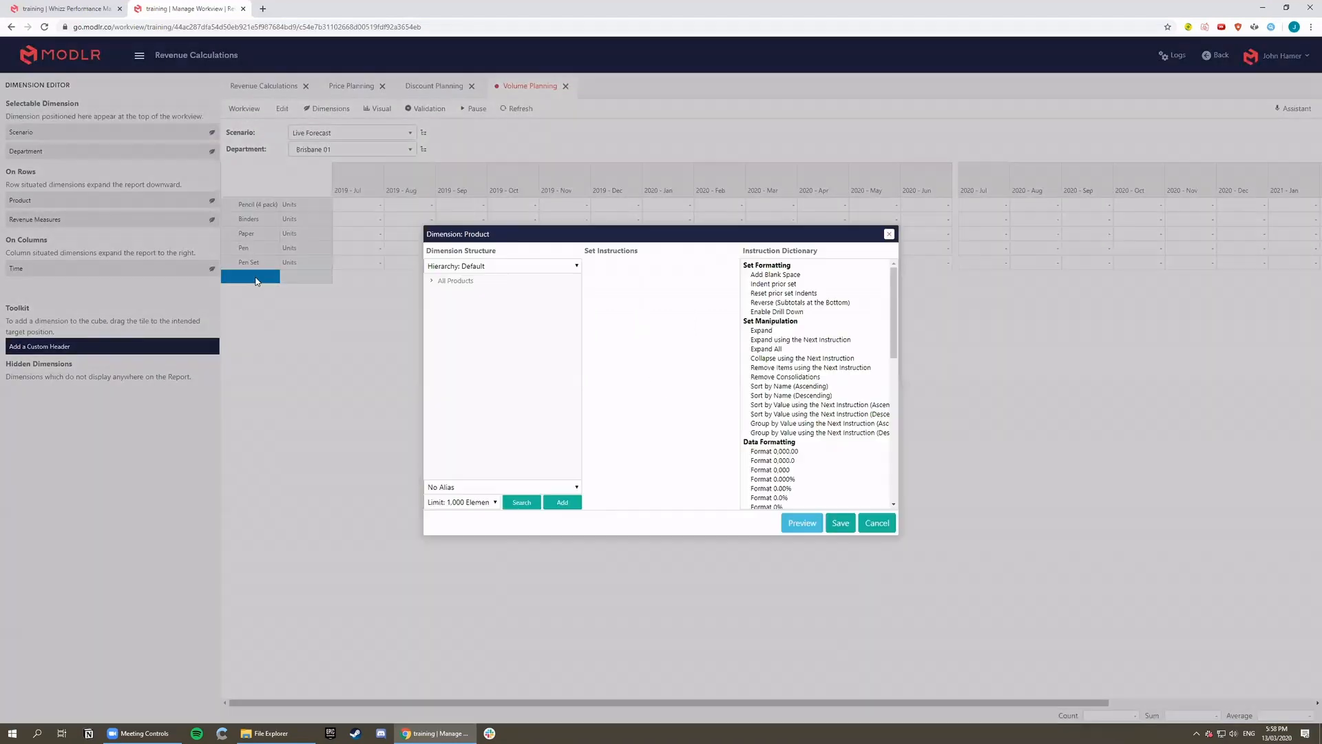
{"action": "left_click", "coordinate": [452, 267]}
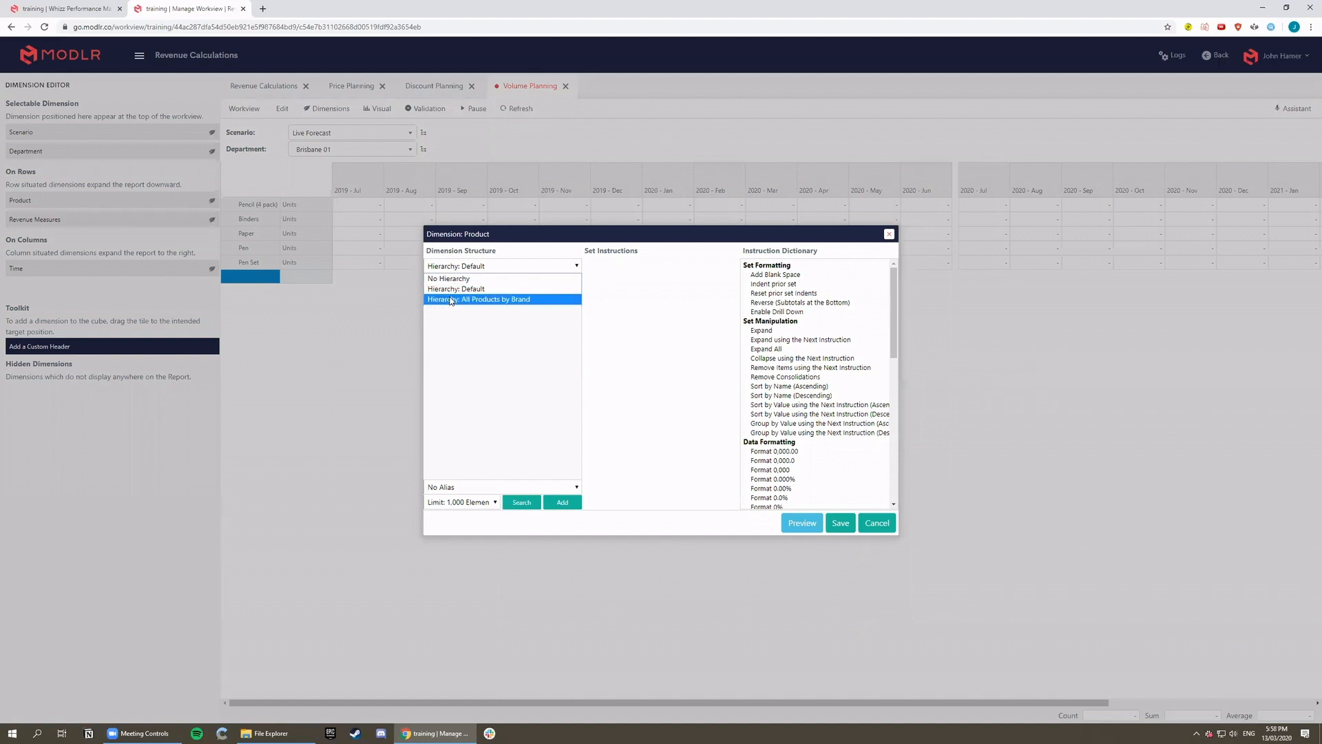
{"action": "left_click", "coordinate": [452, 300]}
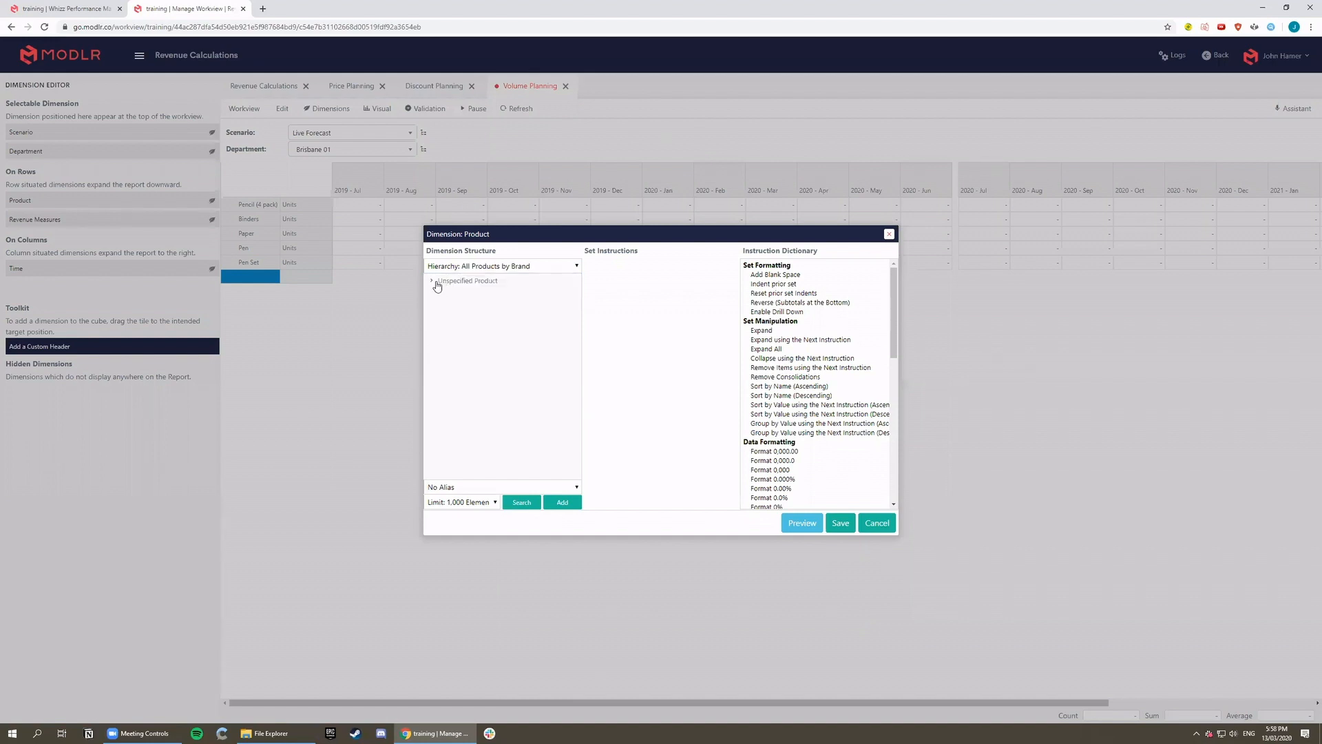
{"action": "double_click", "coordinate": [451, 296]}
{"action": "double_click", "coordinate": [451, 289]}
{"action": "left_click", "coordinate": [721, 270]}
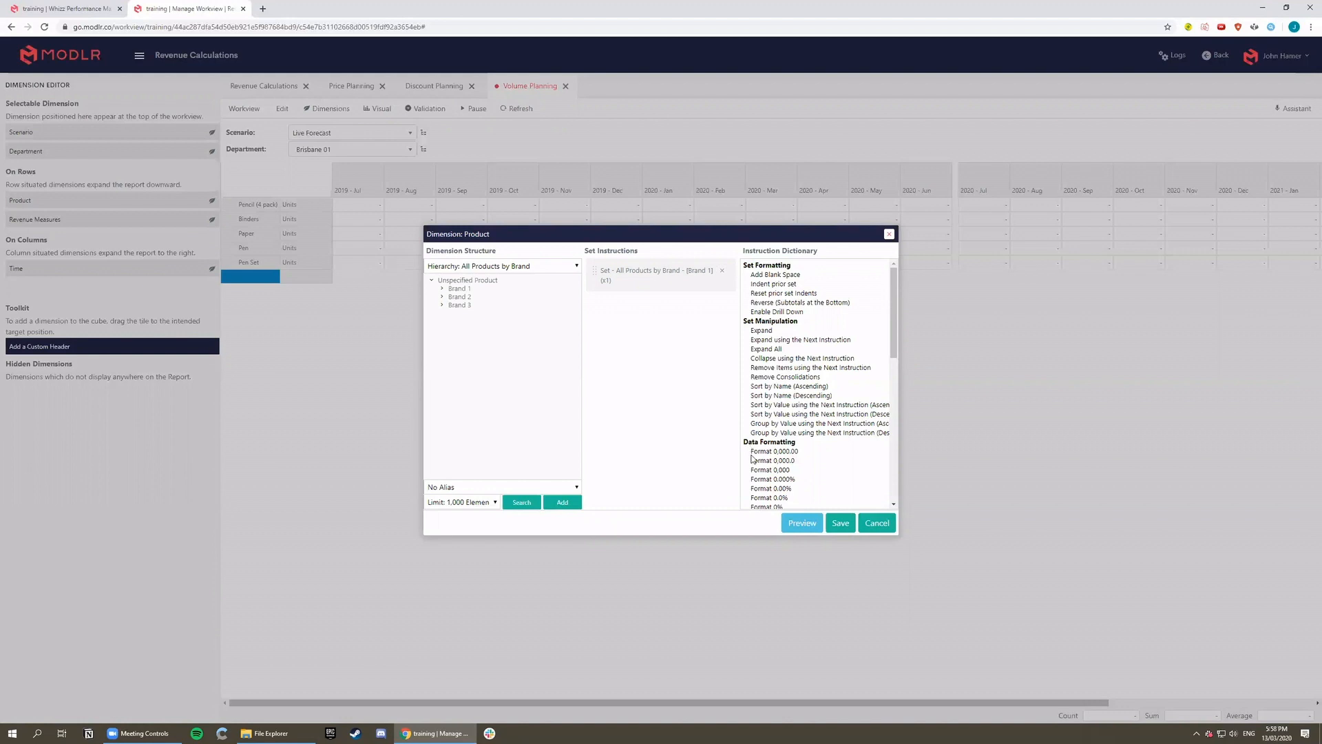
{"action": "scroll", "coordinate": [777, 359], "scroll_direction": "down", "scroll_amount": 4}
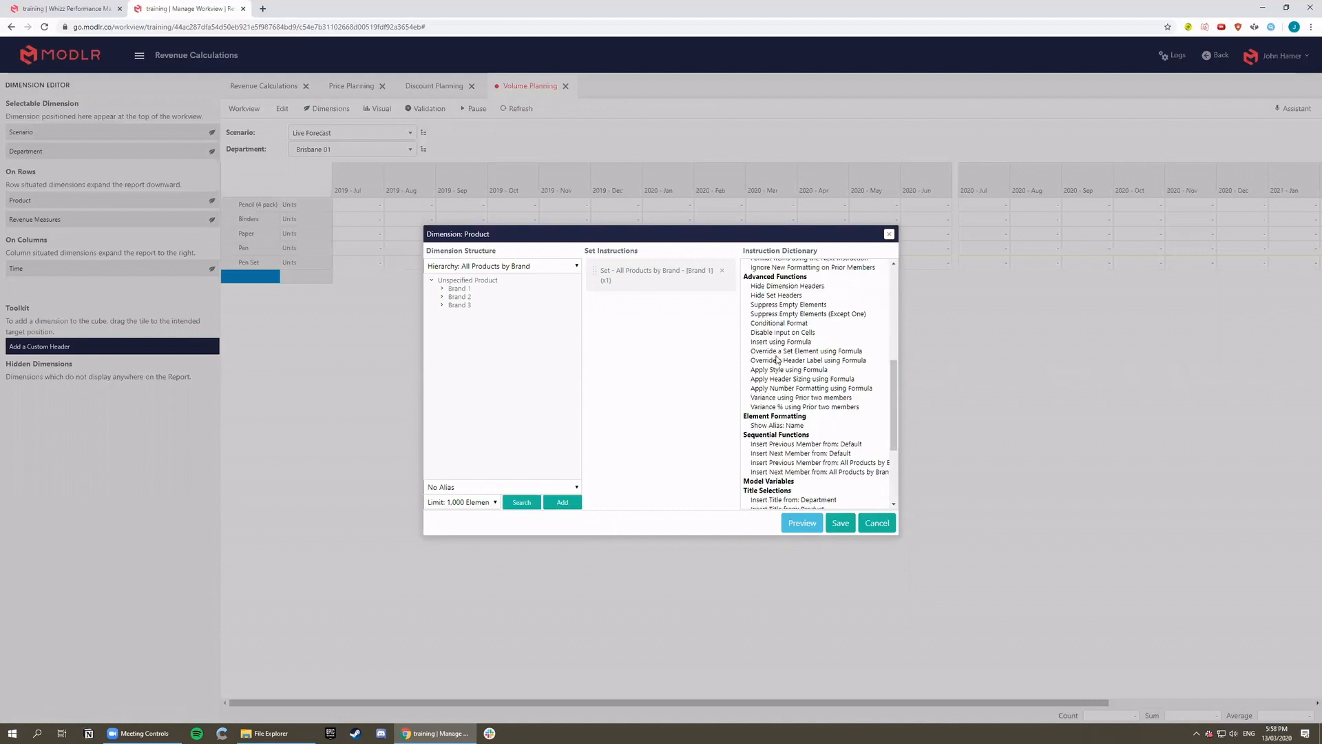
{"action": "double_click", "coordinate": [775, 425]}
{"action": "left_click", "coordinate": [841, 523]}
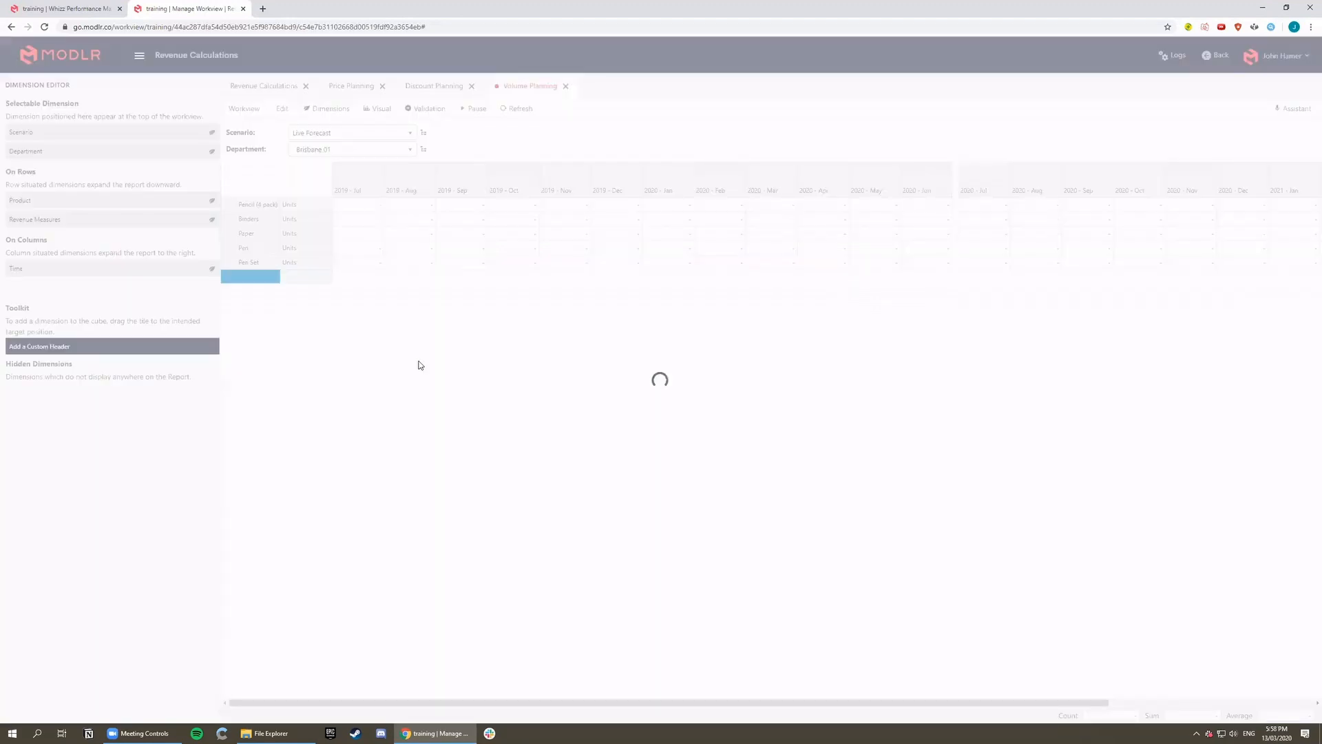
Step: Fill the Pencil Co row's Revenue Measures set with Units, Sales, Cost, Margin, Margin % and a blank space, and save it
{"action": "double_click", "coordinate": [303, 278]}
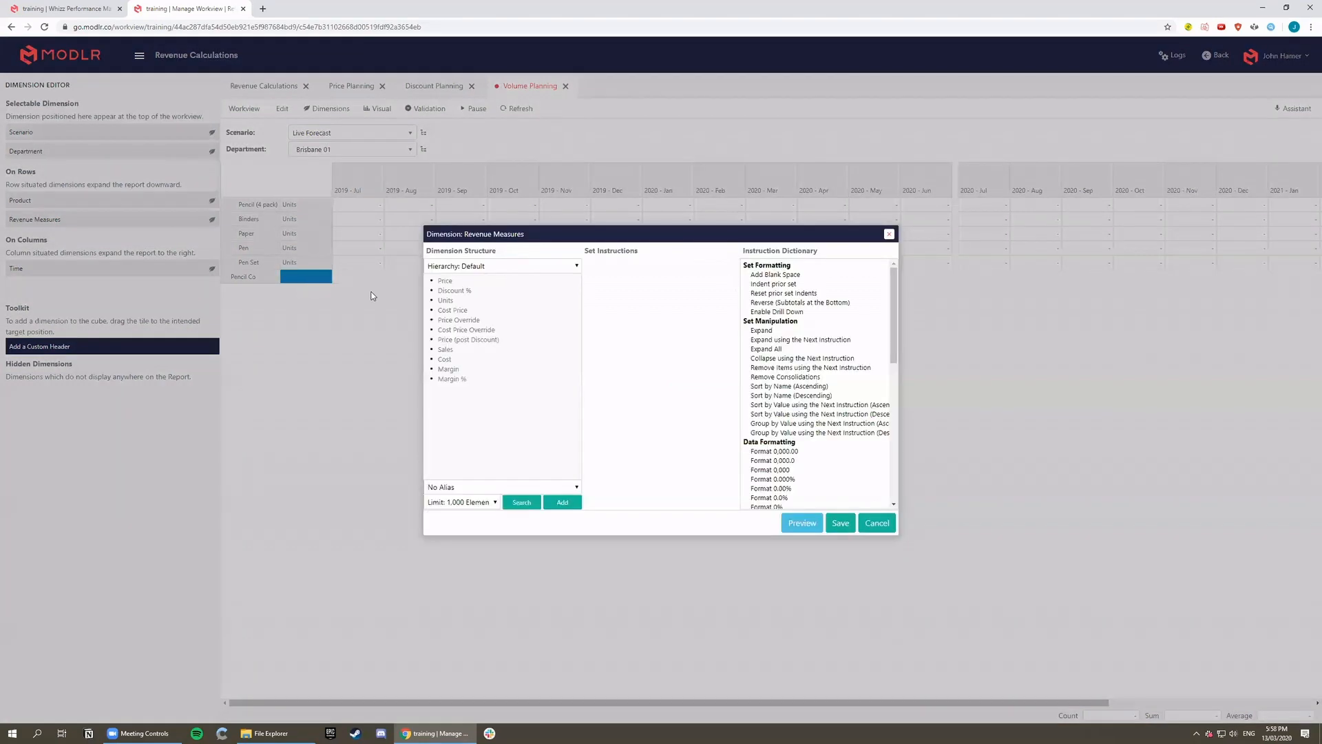
{"action": "double_click", "coordinate": [445, 302]}
{"action": "double_click", "coordinate": [445, 350]}
{"action": "double_click", "coordinate": [446, 360]}
{"action": "double_click", "coordinate": [448, 369]}
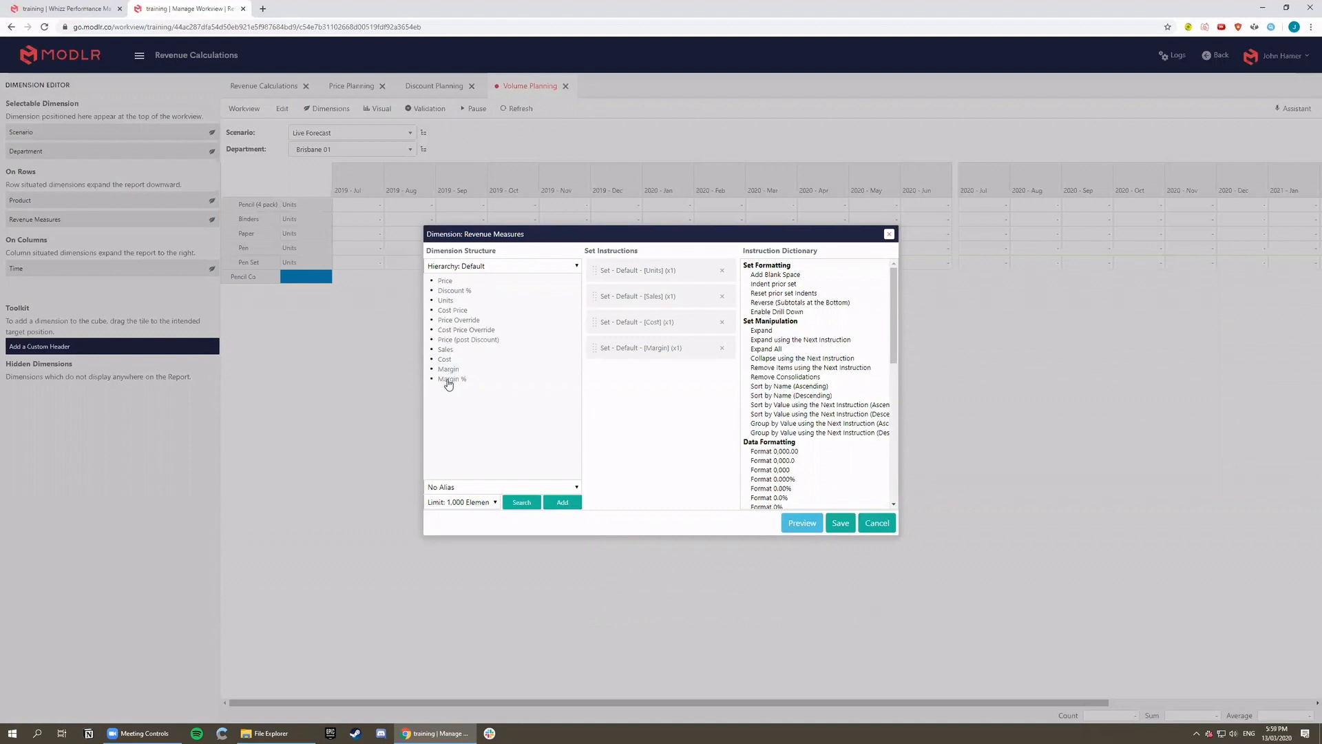
{"action": "double_click", "coordinate": [449, 380]}
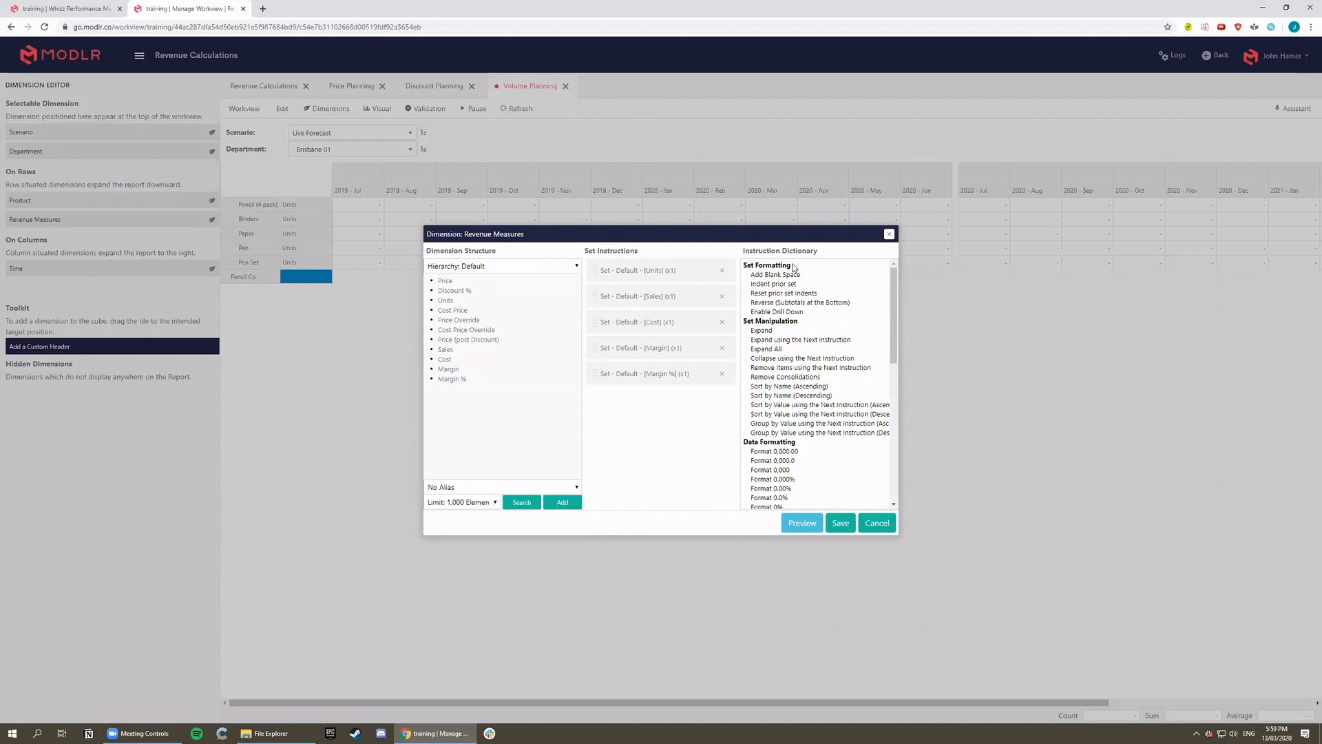
{"action": "double_click", "coordinate": [773, 275]}
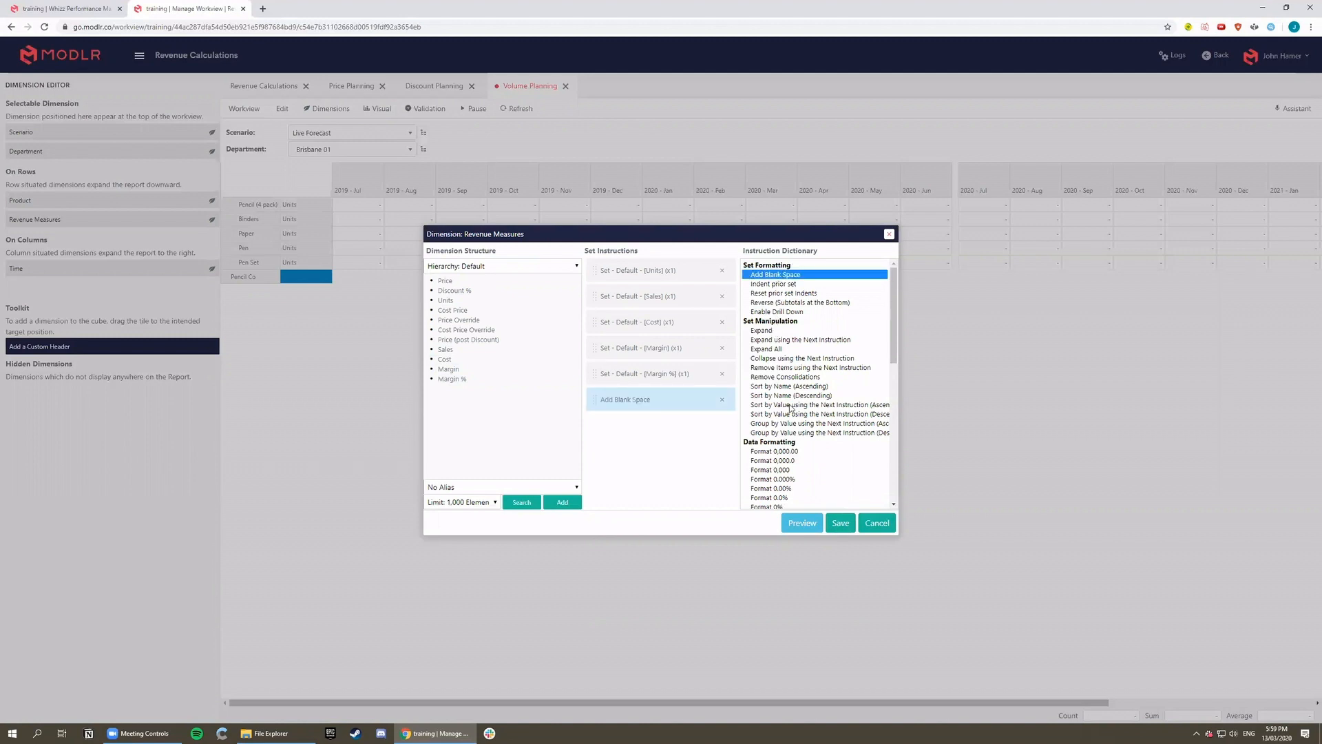
{"action": "left_click", "coordinate": [840, 525]}
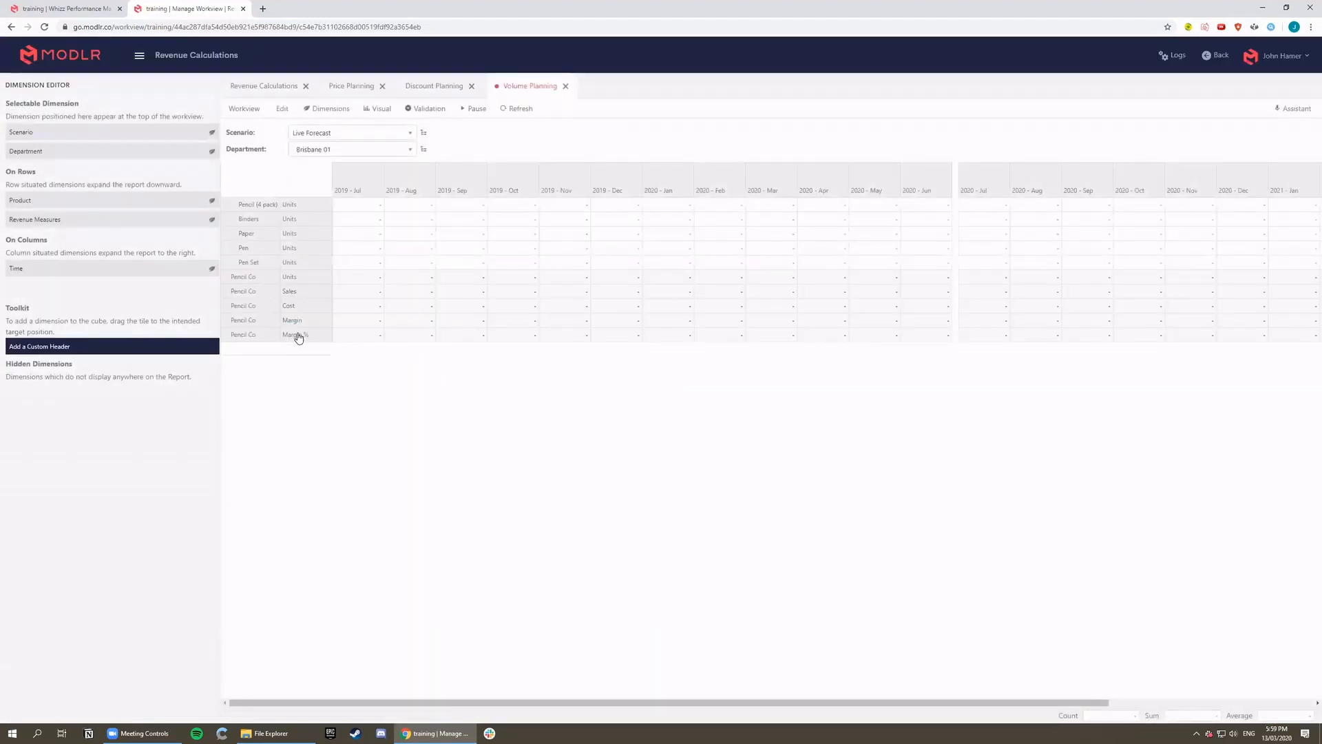
Step: Insert a new row set after the Pencil Co Margin % row
{"action": "right_click", "coordinate": [261, 342]}
{"action": "mouse_move", "coordinate": [327, 384]}
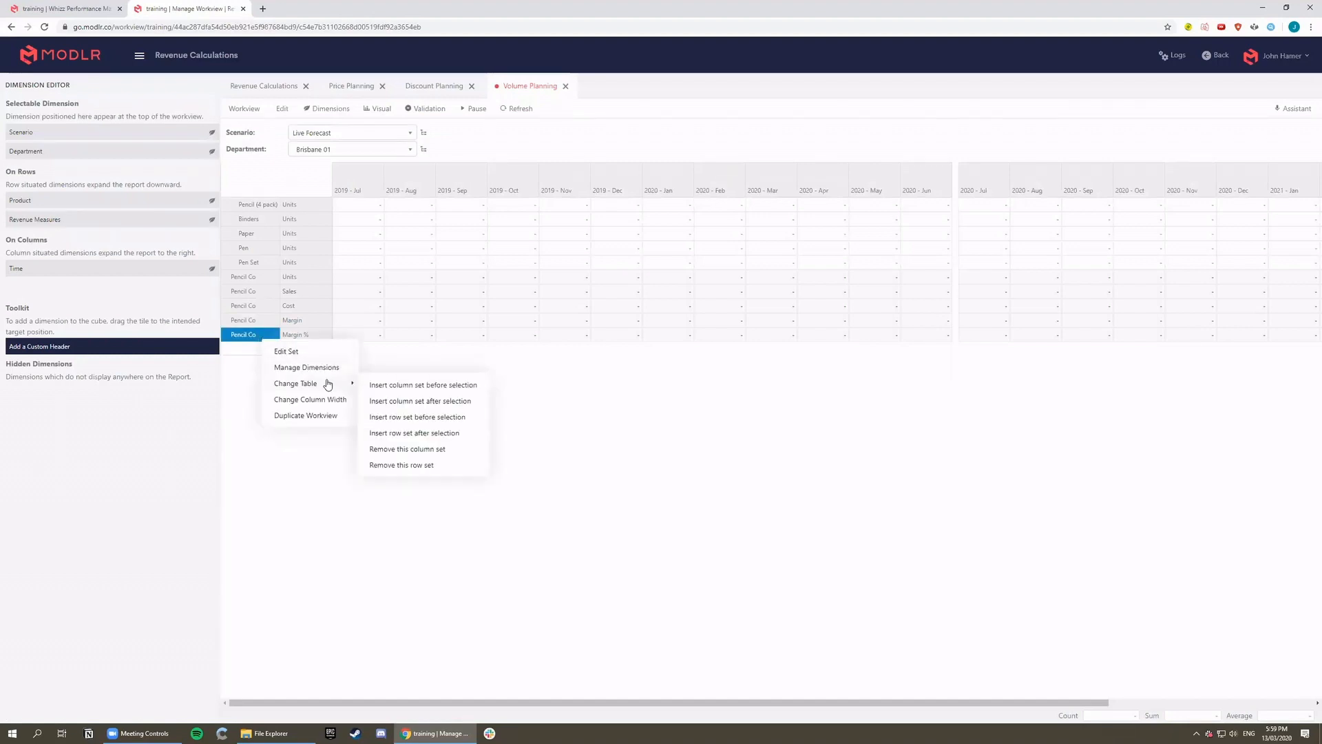
{"action": "left_click", "coordinate": [407, 434]}
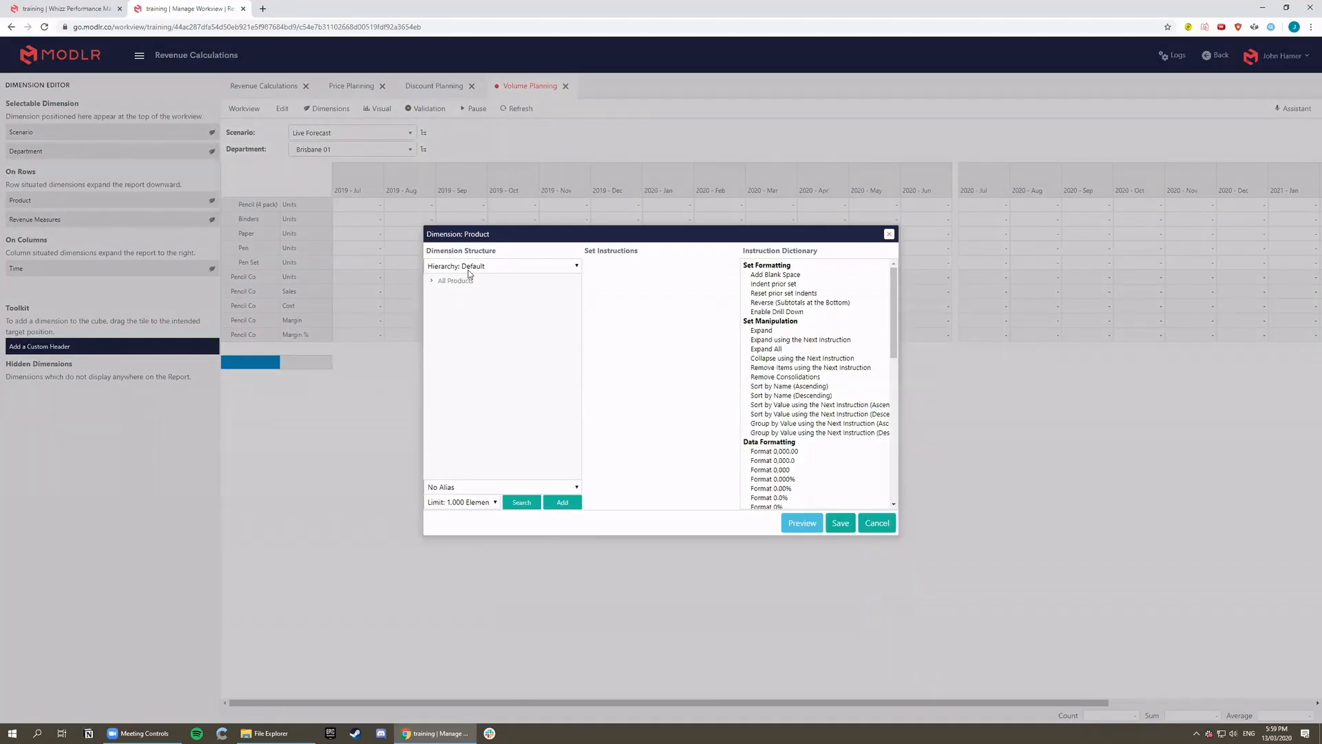
Step: Add Brand 2 from the All Products by Brand hierarchy to the new row's Product set
{"action": "left_click", "coordinate": [473, 268]}
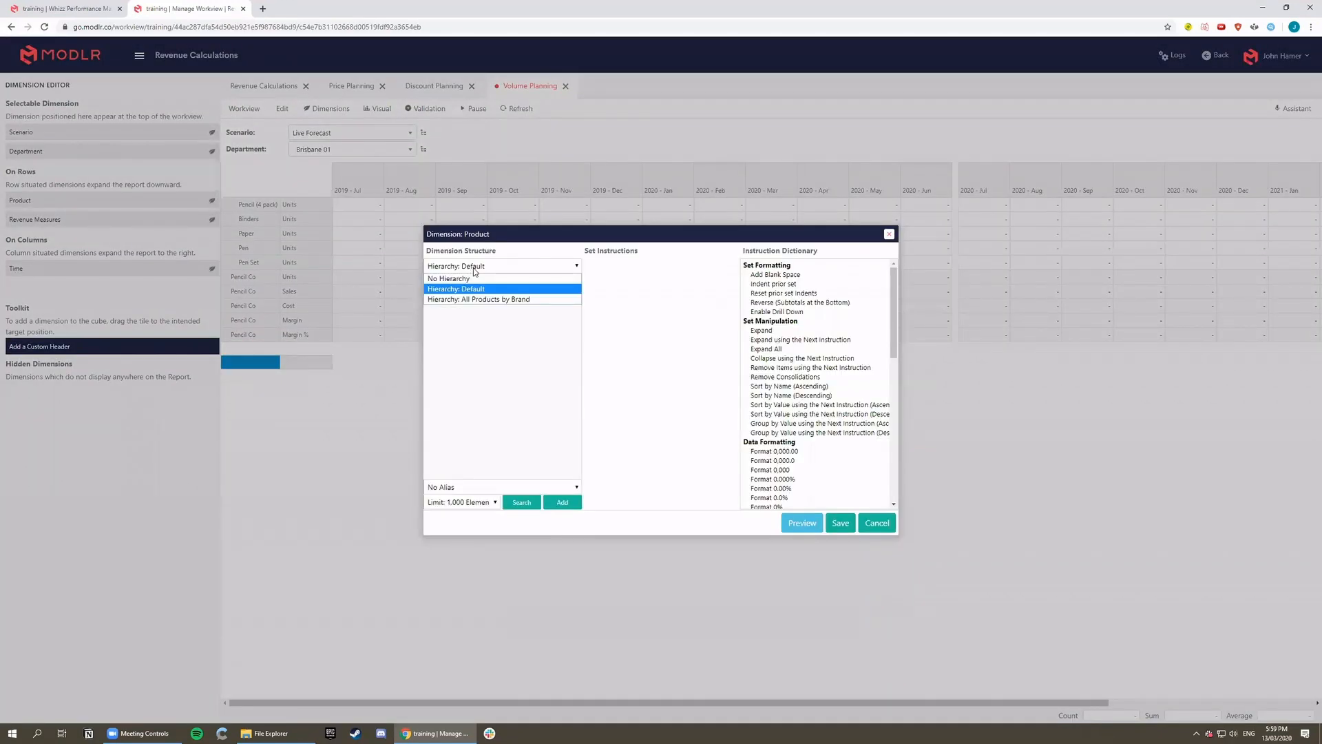
{"action": "left_click", "coordinate": [473, 270]}
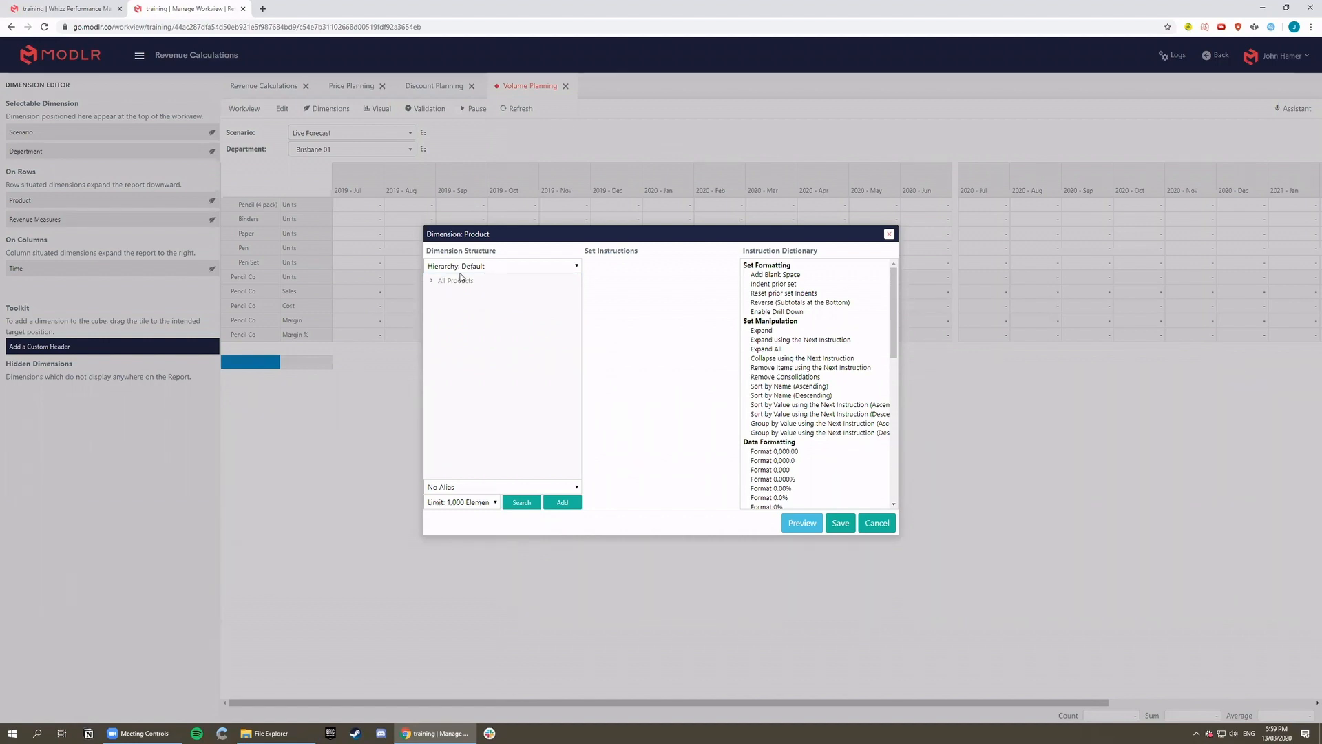
{"action": "left_click", "coordinate": [492, 269]}
{"action": "left_click", "coordinate": [462, 301]}
{"action": "left_click", "coordinate": [432, 281]}
{"action": "double_click", "coordinate": [455, 297]}
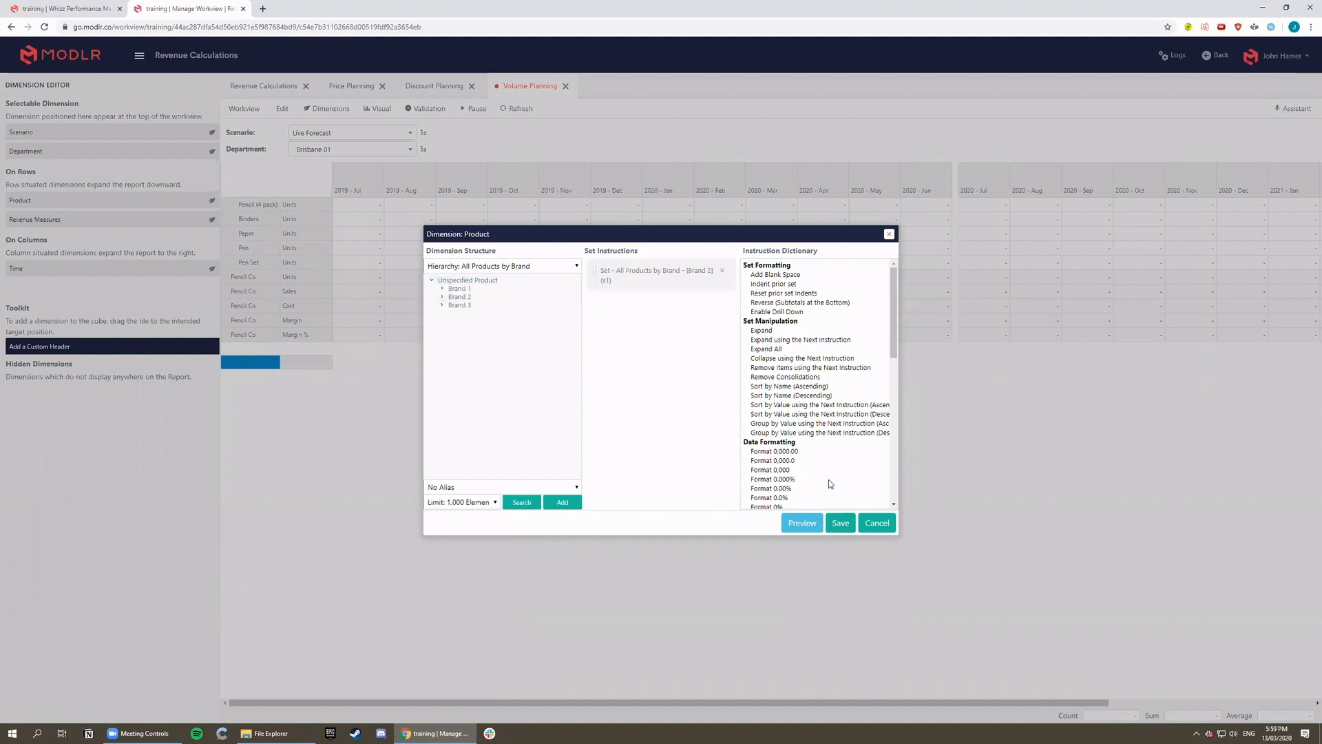
Step: Add the Expand All, Remove Consolidations and Show Alias: Name instructions to the Brand 2 set and save it
{"action": "scroll", "coordinate": [778, 386], "scroll_direction": "down", "scroll_amount": 2}
{"action": "scroll", "coordinate": [775, 363], "scroll_direction": "up", "scroll_amount": 2}
{"action": "double_click", "coordinate": [767, 349]}
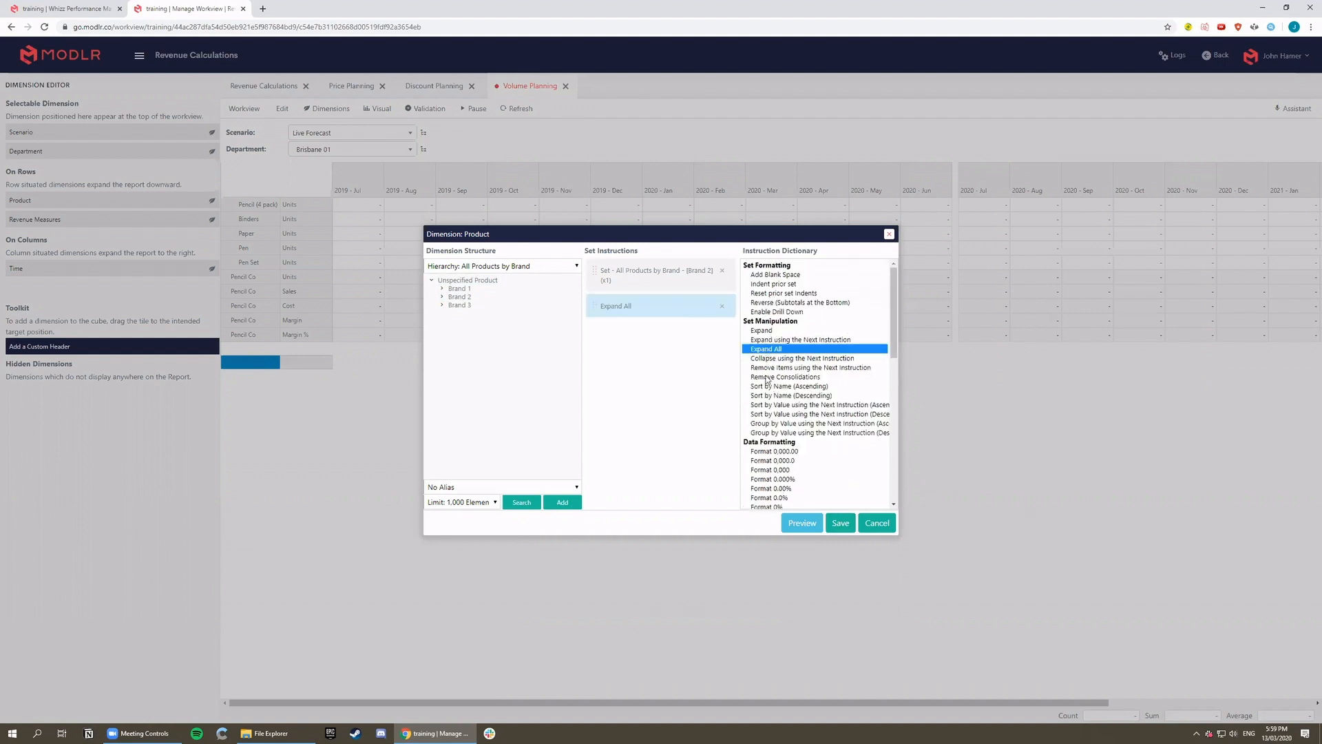
{"action": "double_click", "coordinate": [770, 377]}
{"action": "scroll", "coordinate": [768, 350], "scroll_direction": "down", "scroll_amount": 3}
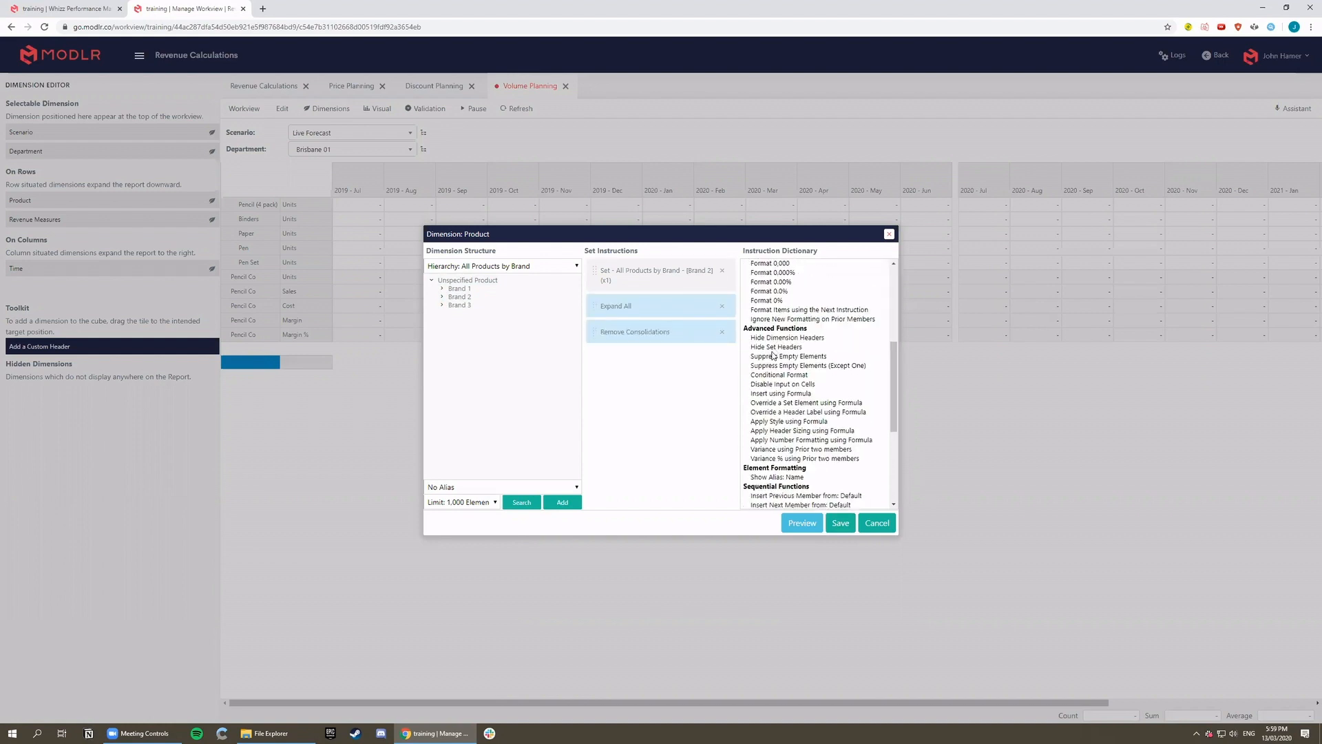
{"action": "double_click", "coordinate": [777, 477]}
{"action": "left_click", "coordinate": [837, 523]}
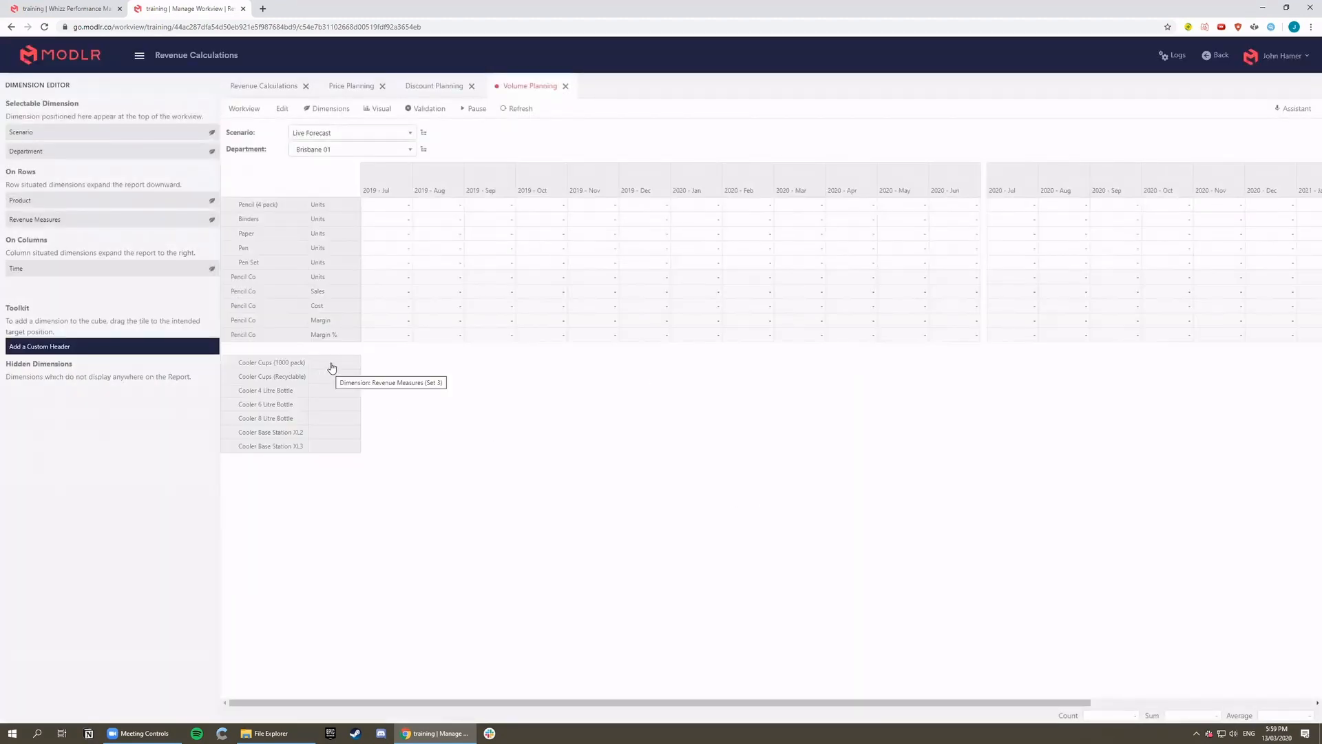
Step: Set the Revenue Measures set of the cooler product rows to Units and save it
{"action": "double_click", "coordinate": [333, 365]}
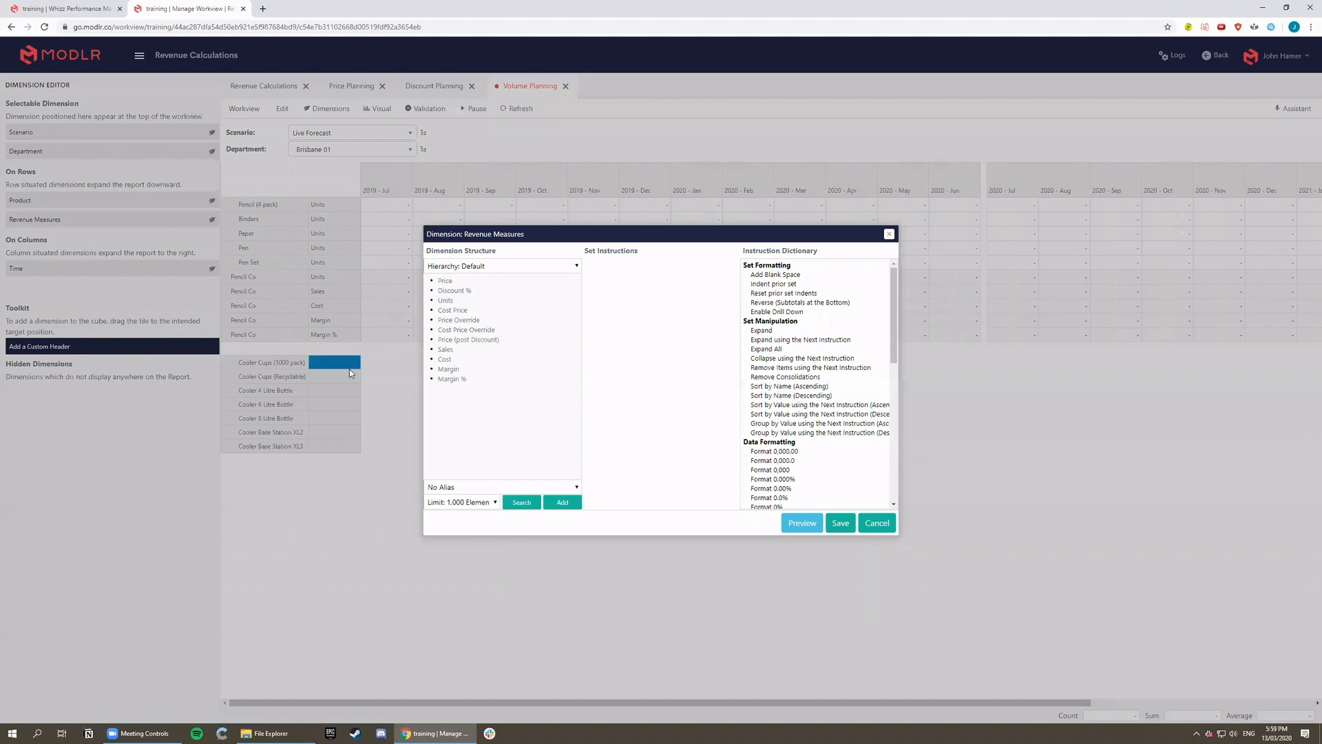
{"action": "double_click", "coordinate": [445, 301]}
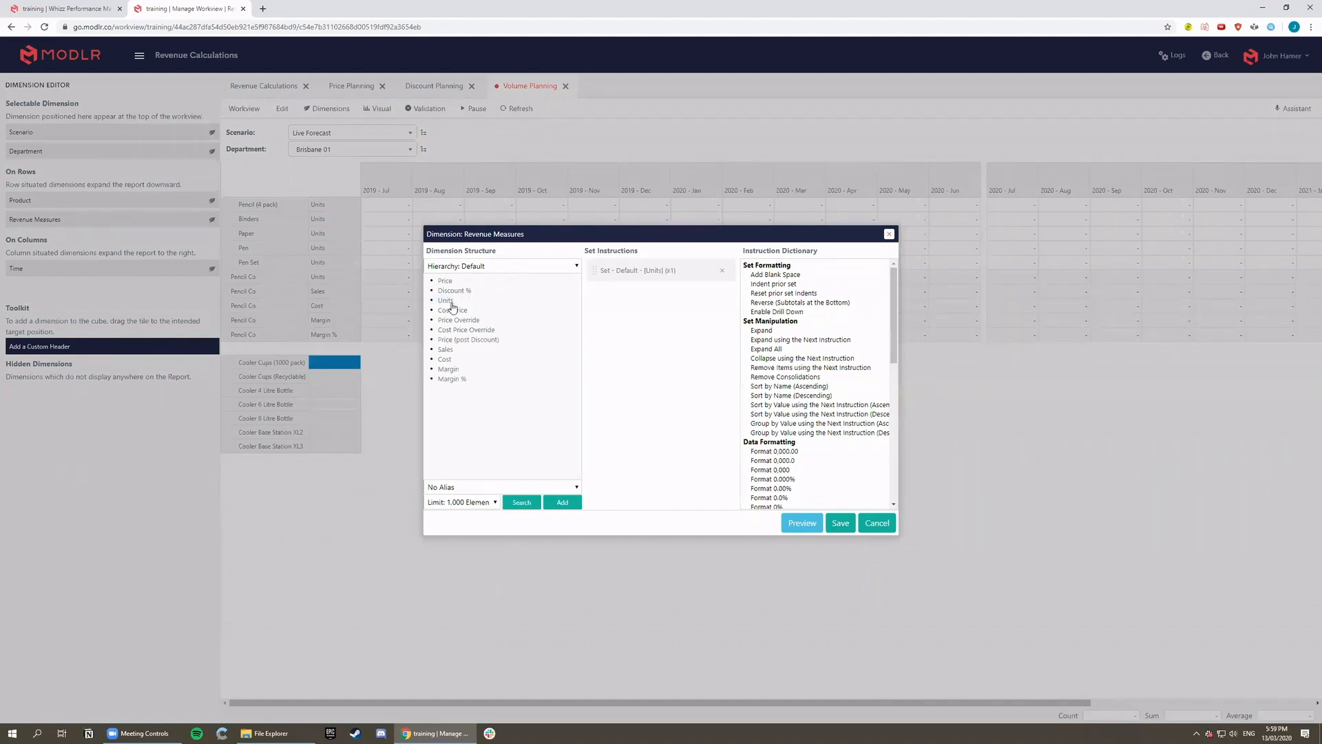
{"action": "left_click", "coordinate": [840, 523]}
Step: Insert a new row set after the last Cooler Base Station row
{"action": "right_click", "coordinate": [283, 448]}
{"action": "mouse_move", "coordinate": [360, 493]}
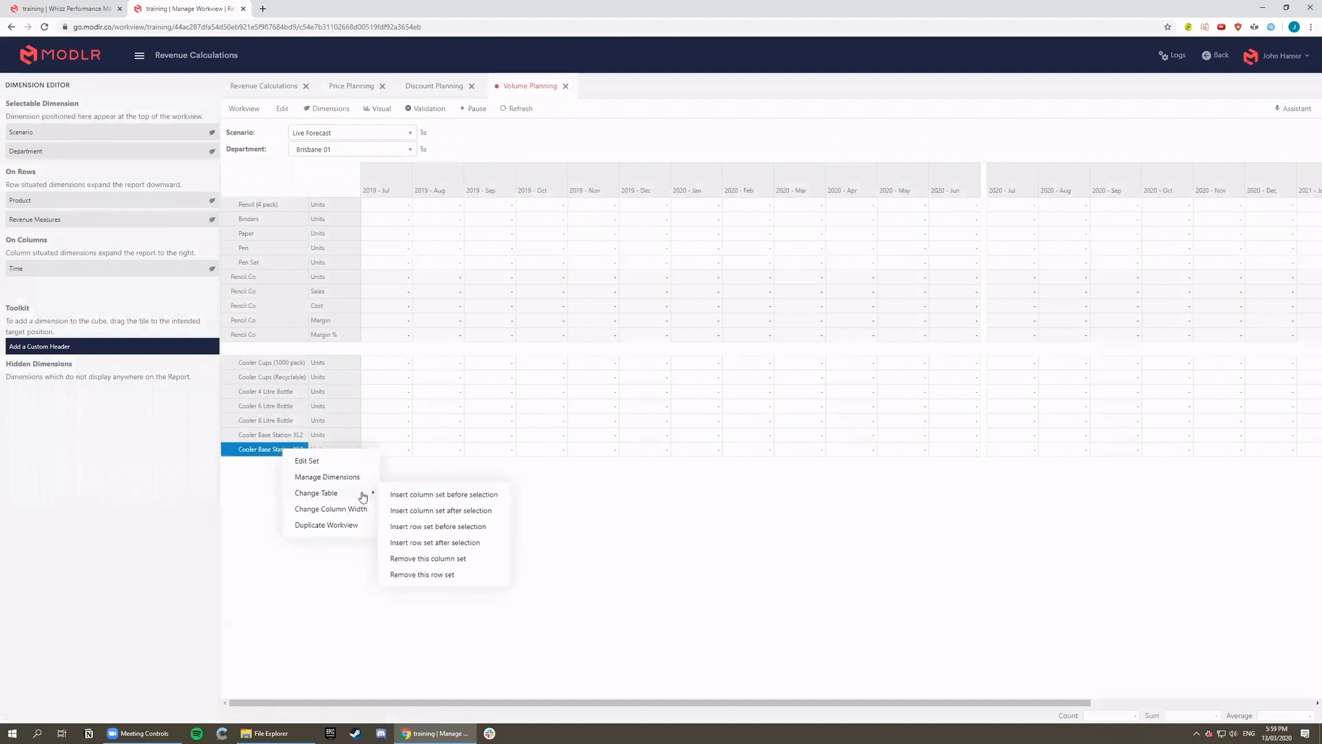
{"action": "left_click", "coordinate": [419, 543]}
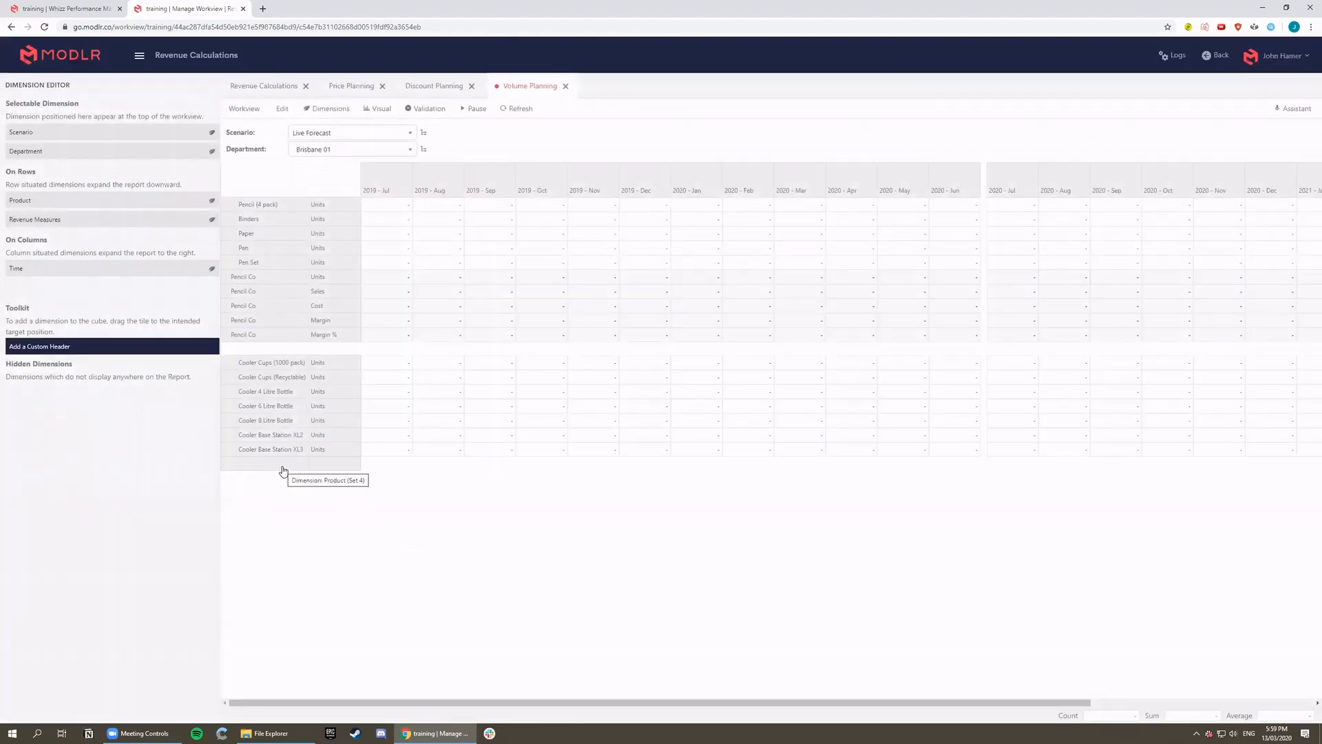
Step: Set the empty row's Product set to Brand 2 from the All Products by Brand hierarchy with Show Alias: Name, and save it
{"action": "double_click", "coordinate": [289, 464]}
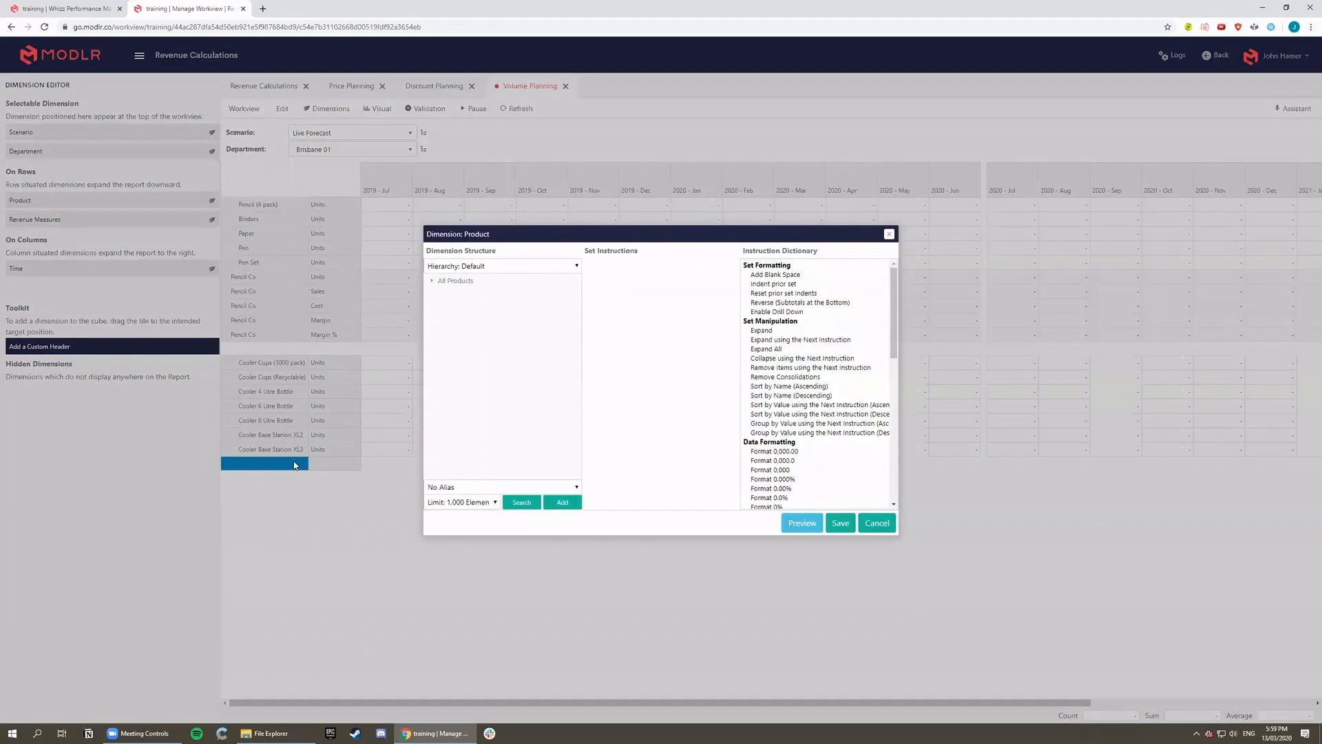
{"action": "left_click", "coordinate": [515, 266]}
{"action": "left_click", "coordinate": [482, 295]}
{"action": "left_click", "coordinate": [434, 281]}
{"action": "double_click", "coordinate": [460, 296]}
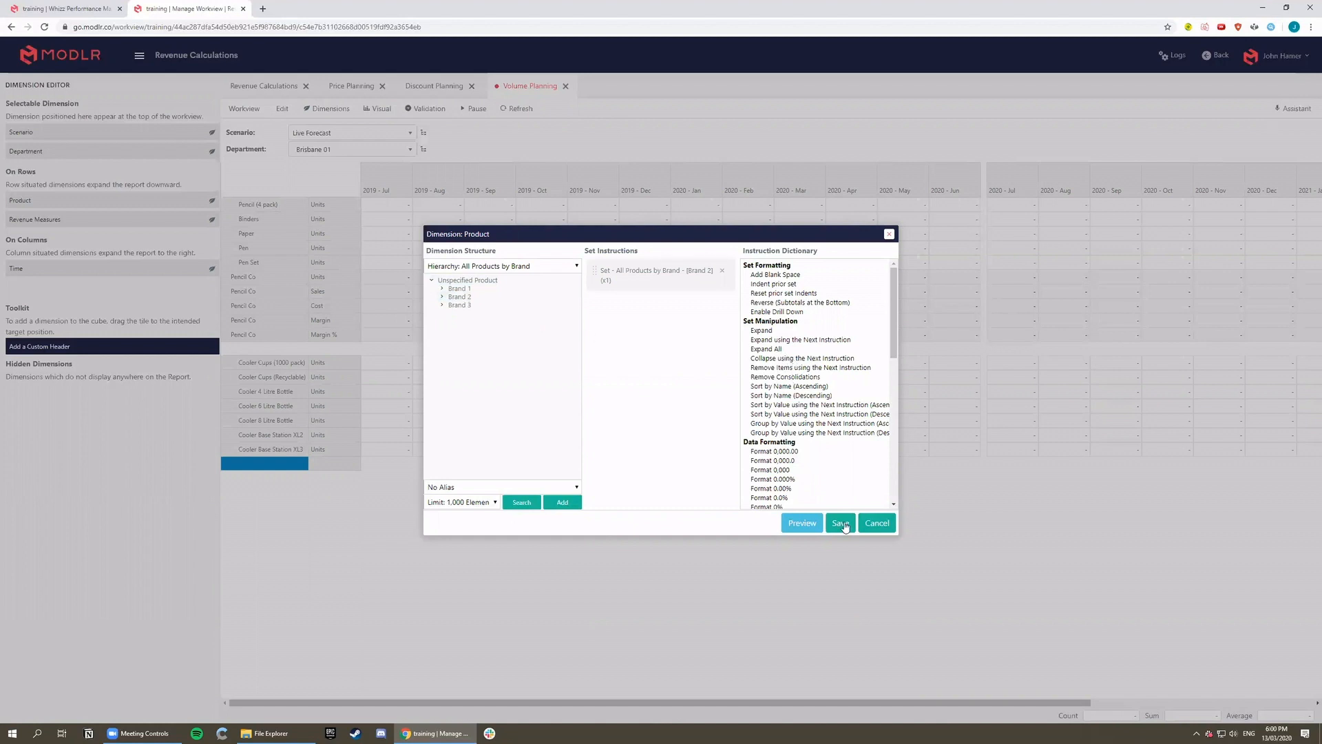
{"action": "scroll", "coordinate": [813, 455], "scroll_direction": "down", "scroll_amount": 5}
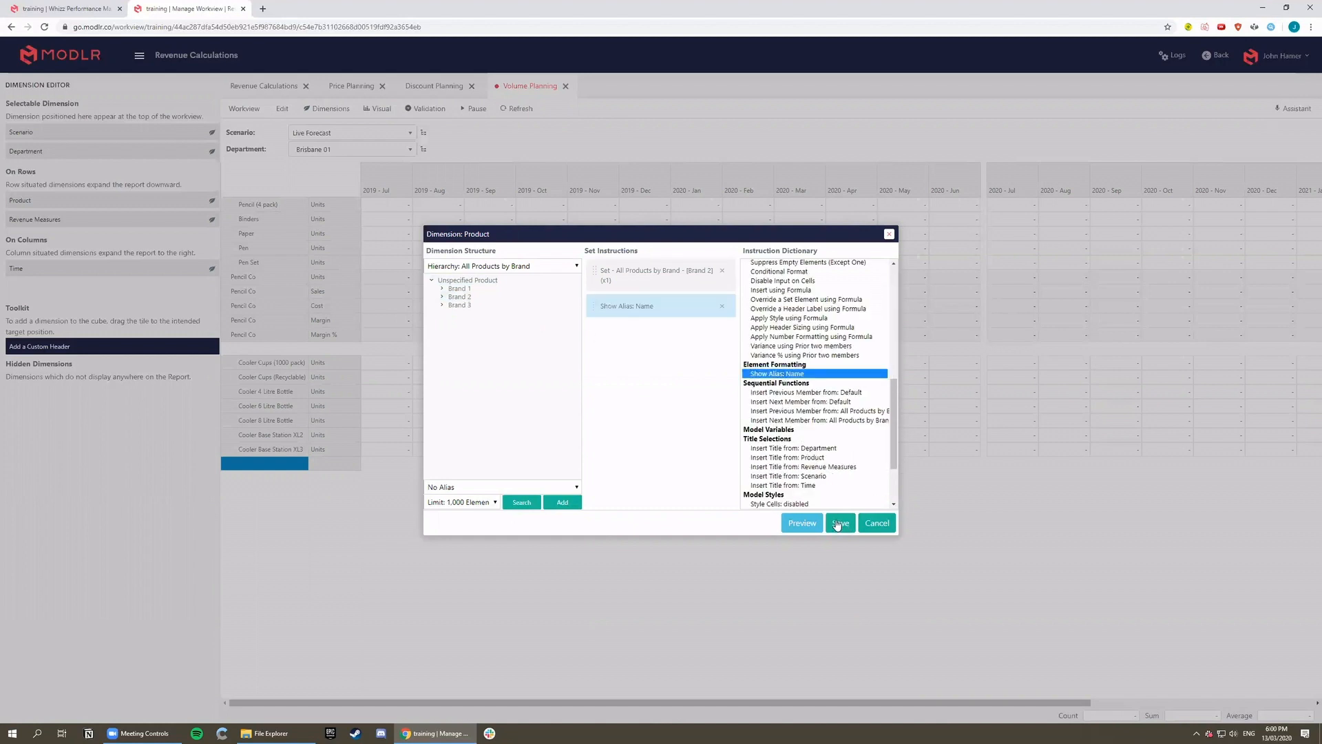
{"action": "left_click", "coordinate": [840, 522]}
Step: Fill the Coolers & Such row's Revenue Measures set with Units, Sales, Cost, Margin, Margin % and a blank space, and save it
{"action": "double_click", "coordinate": [334, 463]}
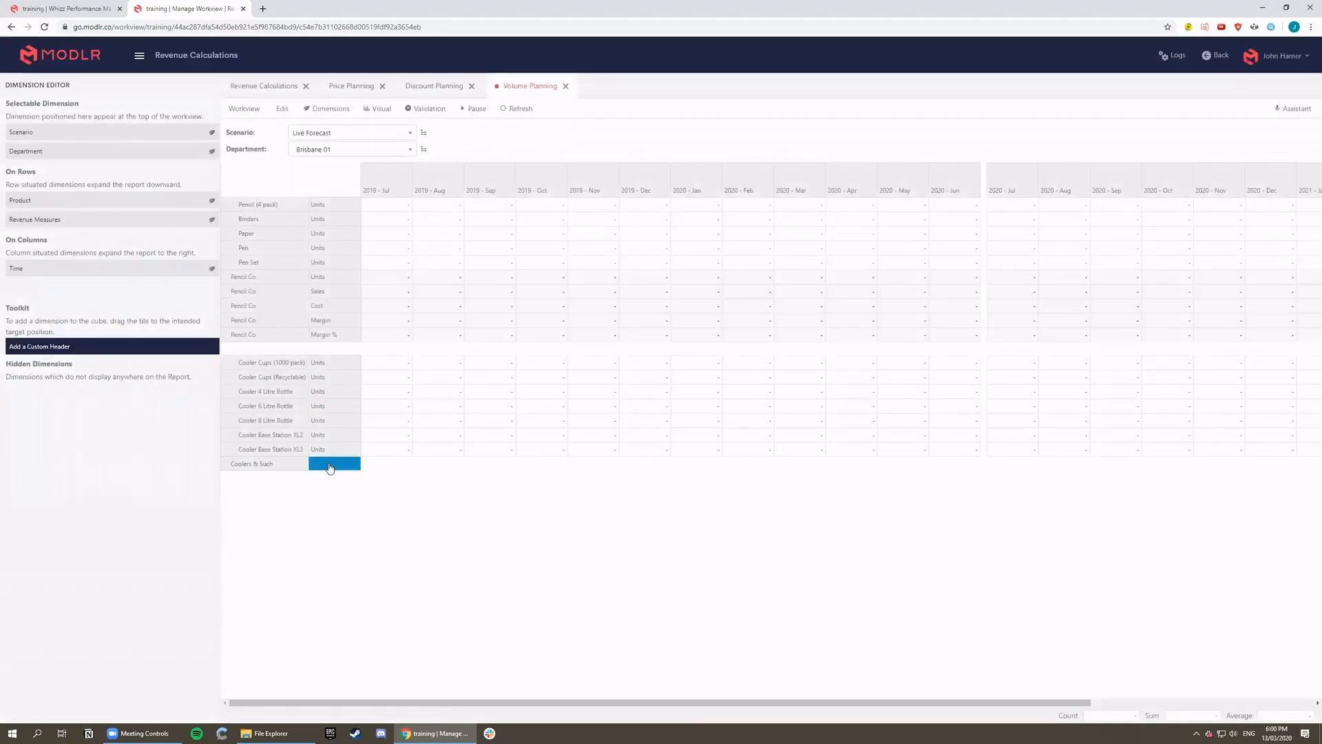
{"action": "double_click", "coordinate": [447, 301]}
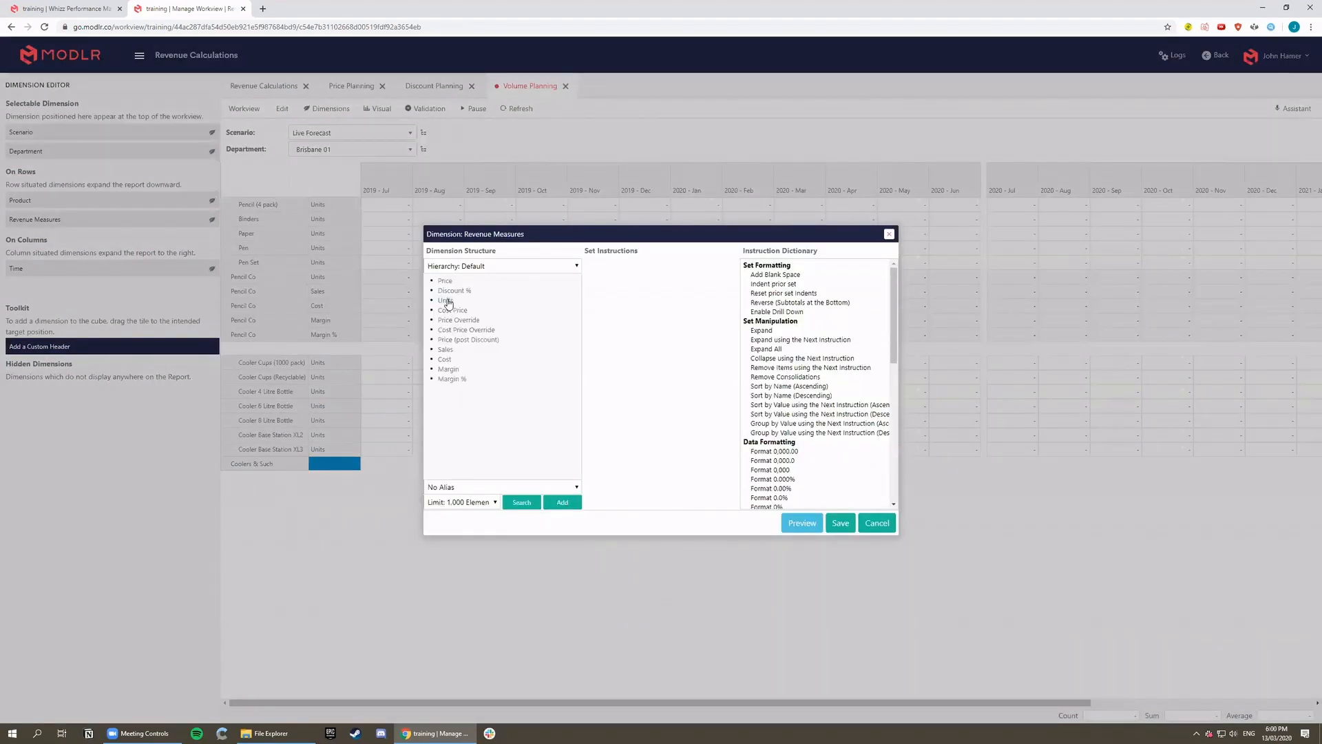
{"action": "double_click", "coordinate": [446, 350]}
{"action": "double_click", "coordinate": [445, 359]}
{"action": "double_click", "coordinate": [448, 370]}
{"action": "double_click", "coordinate": [451, 379]}
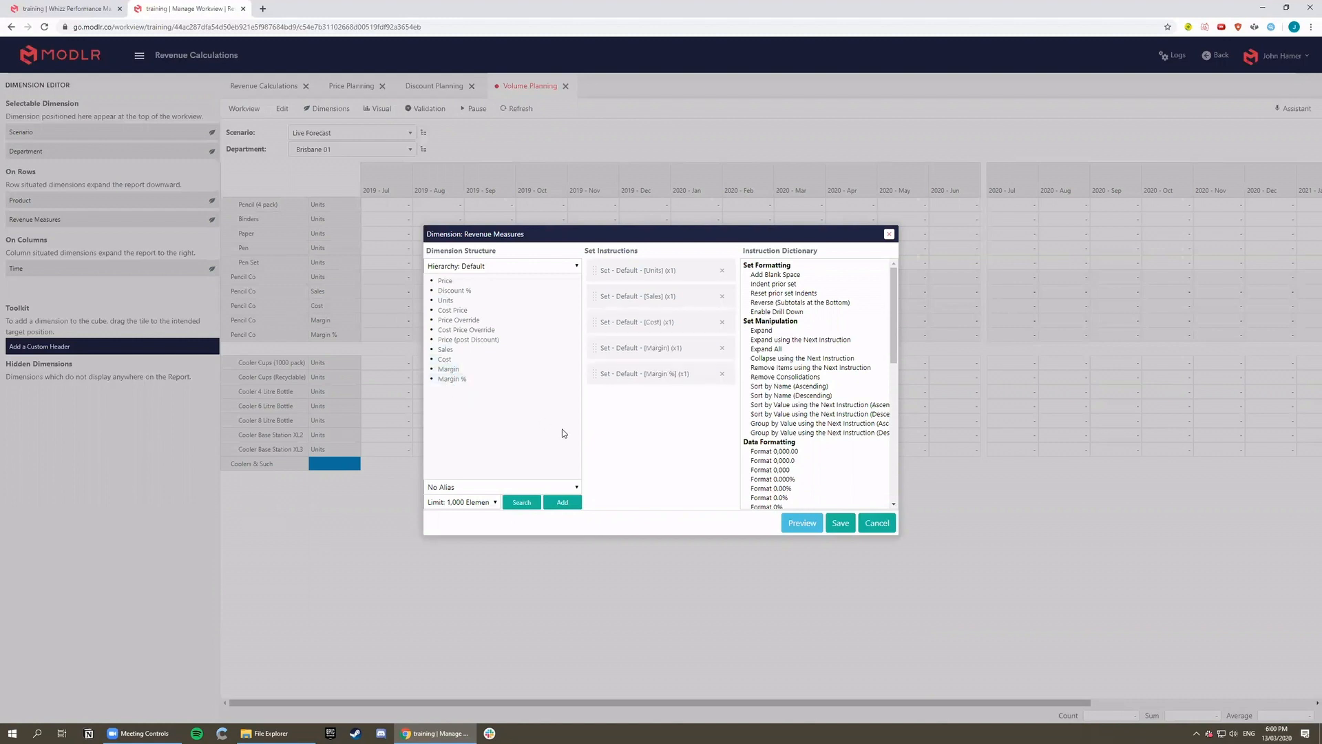
{"action": "double_click", "coordinate": [785, 276]}
{"action": "left_click", "coordinate": [840, 522]}
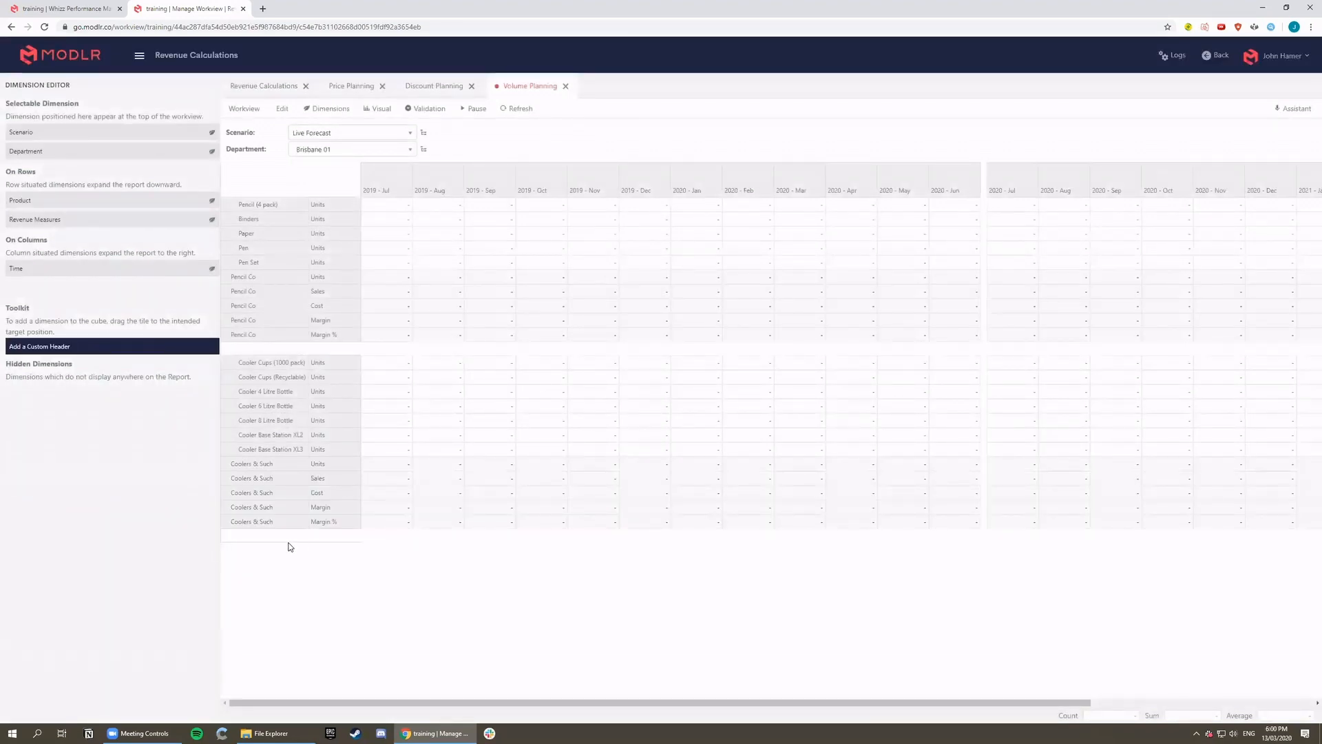
Step: Insert two new row sets after the Coolers & Such Margin % row
{"action": "right_click", "coordinate": [266, 521]}
{"action": "mouse_move", "coordinate": [334, 563]}
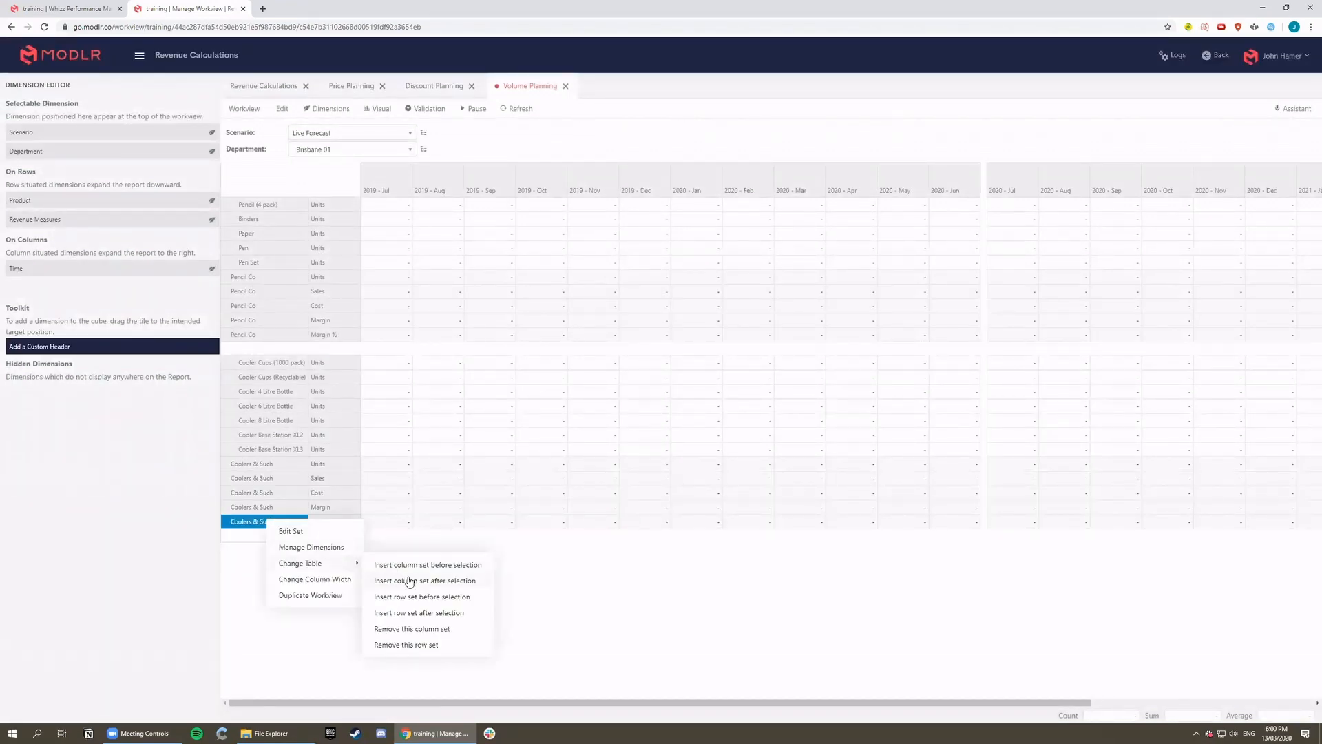
{"action": "left_click", "coordinate": [420, 614]}
{"action": "right_click", "coordinate": [289, 525]}
{"action": "mouse_move", "coordinate": [369, 574]}
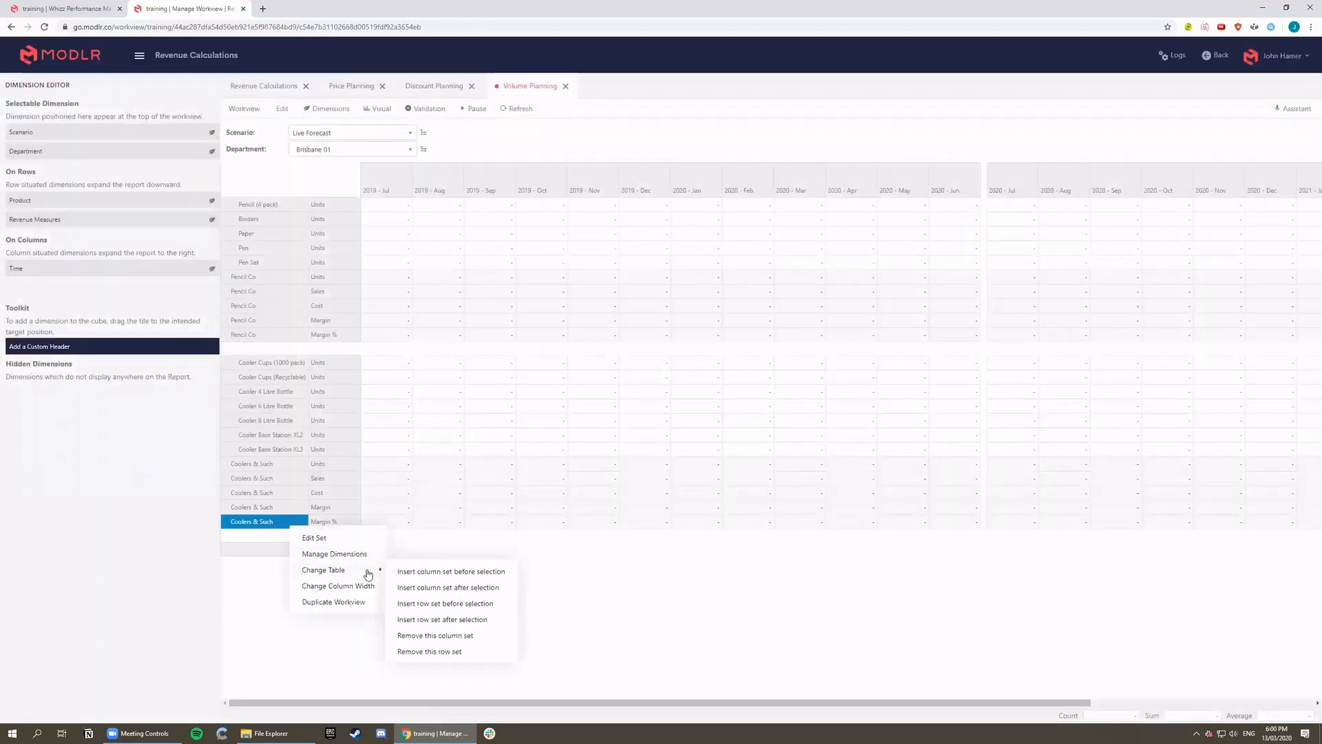
{"action": "left_click", "coordinate": [432, 622]}
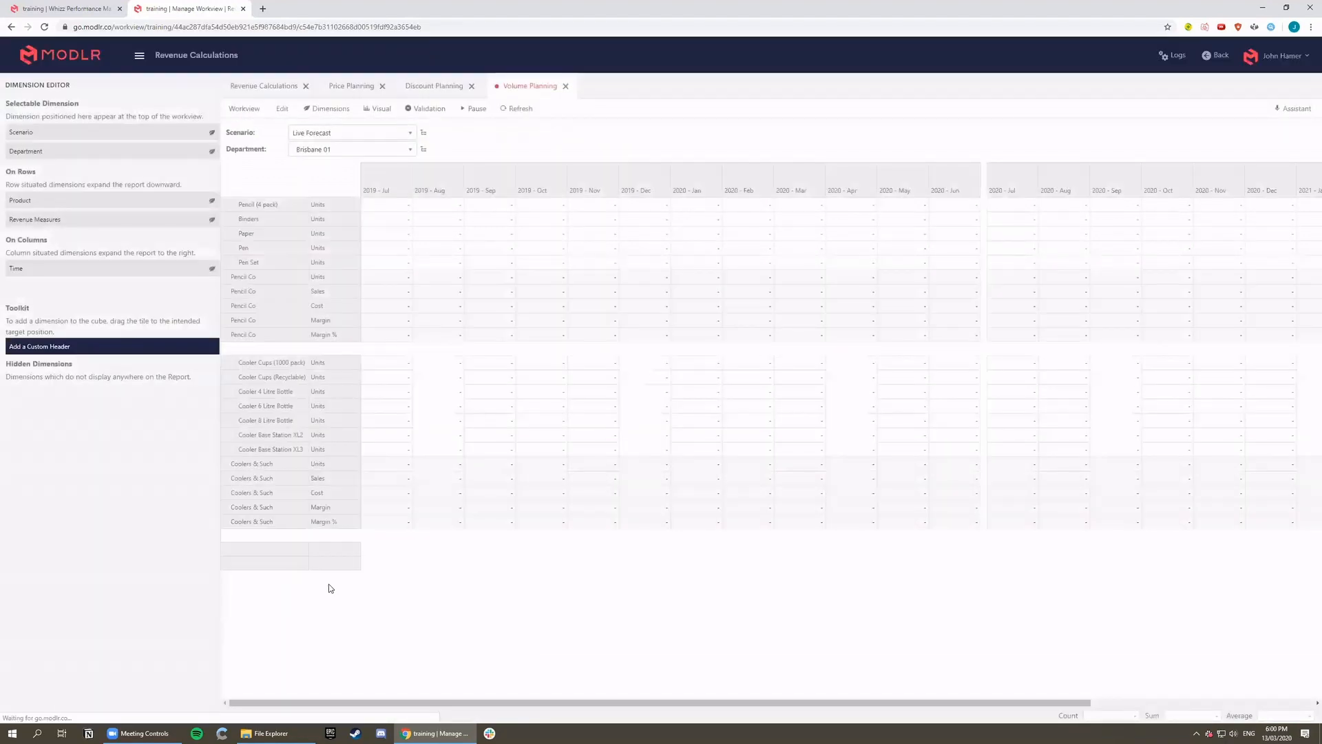
Step: Set the first empty row's Product set to Brand 3 from All Products by Brand with Expand All, Remove Consolidations and Show Alias: Name, and save it
{"action": "double_click", "coordinate": [283, 551]}
{"action": "left_click", "coordinate": [433, 282]}
{"action": "left_click", "coordinate": [469, 266]}
{"action": "left_click", "coordinate": [471, 300]}
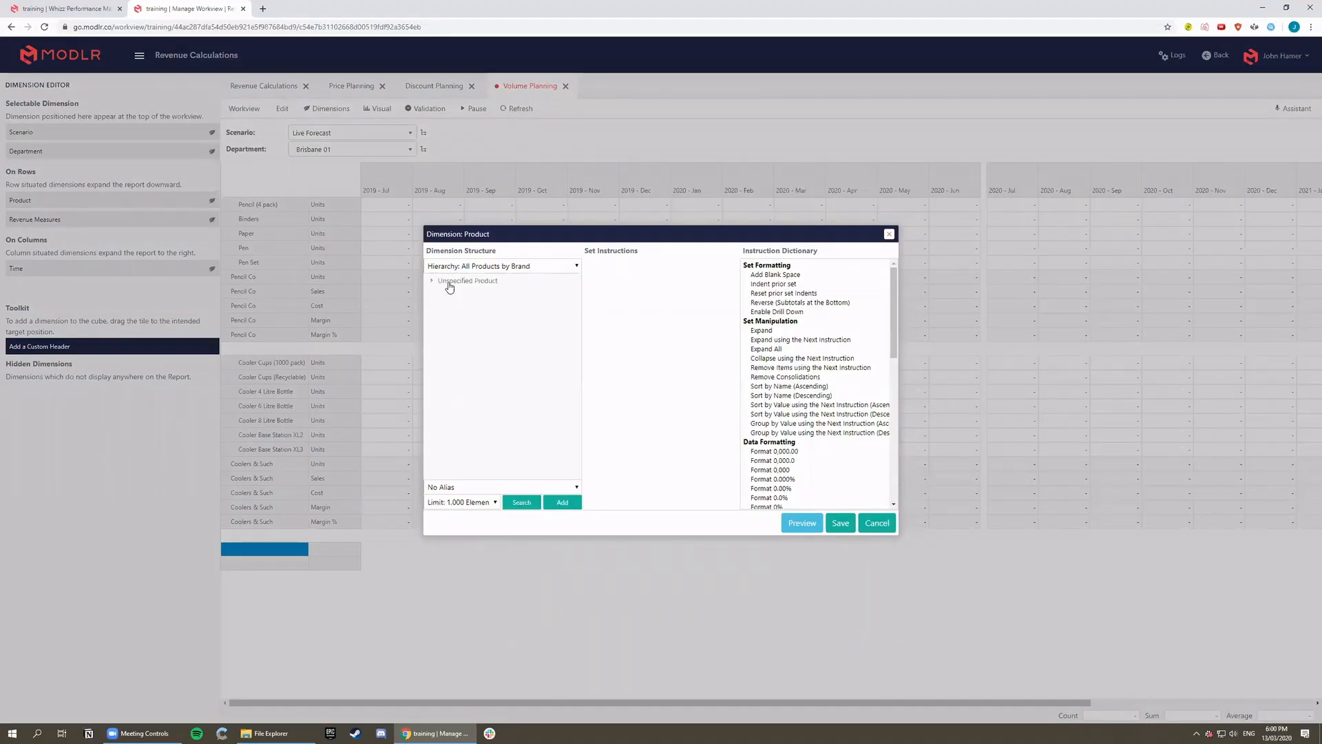
{"action": "left_click", "coordinate": [432, 280]}
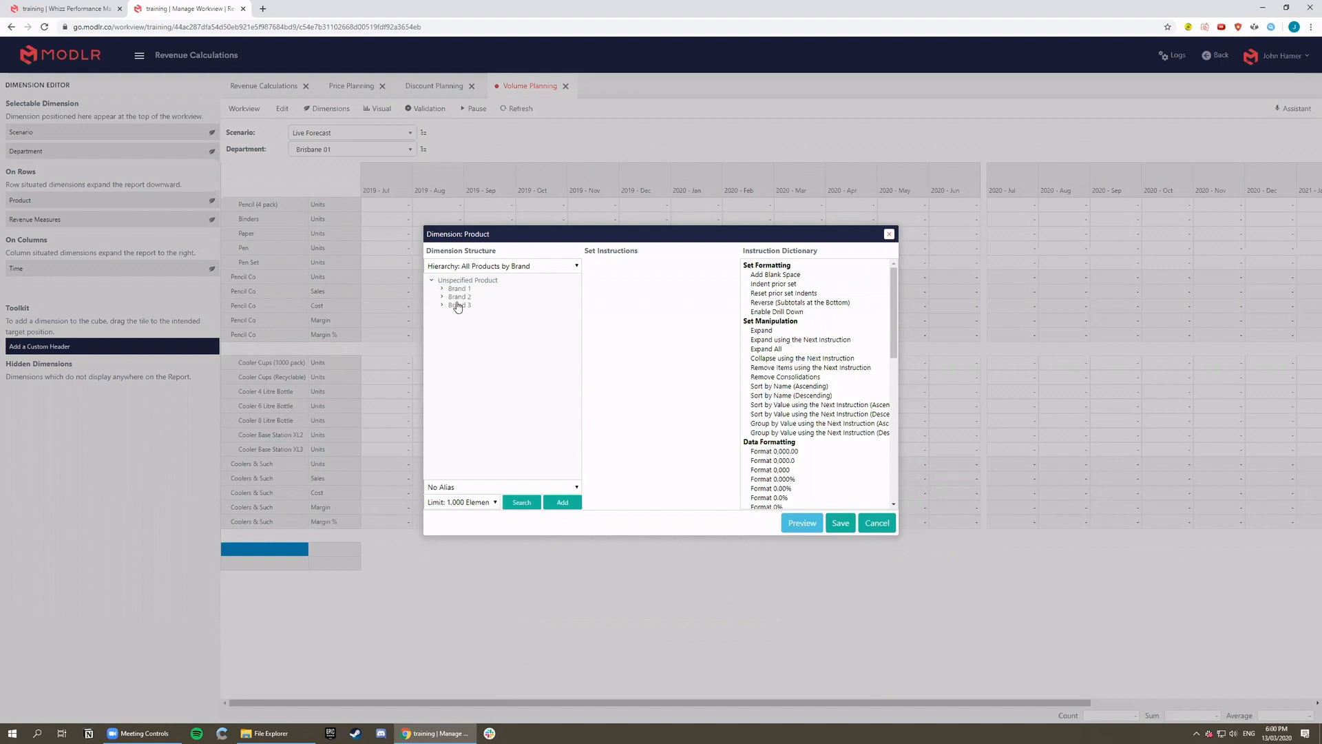
{"action": "double_click", "coordinate": [459, 305]}
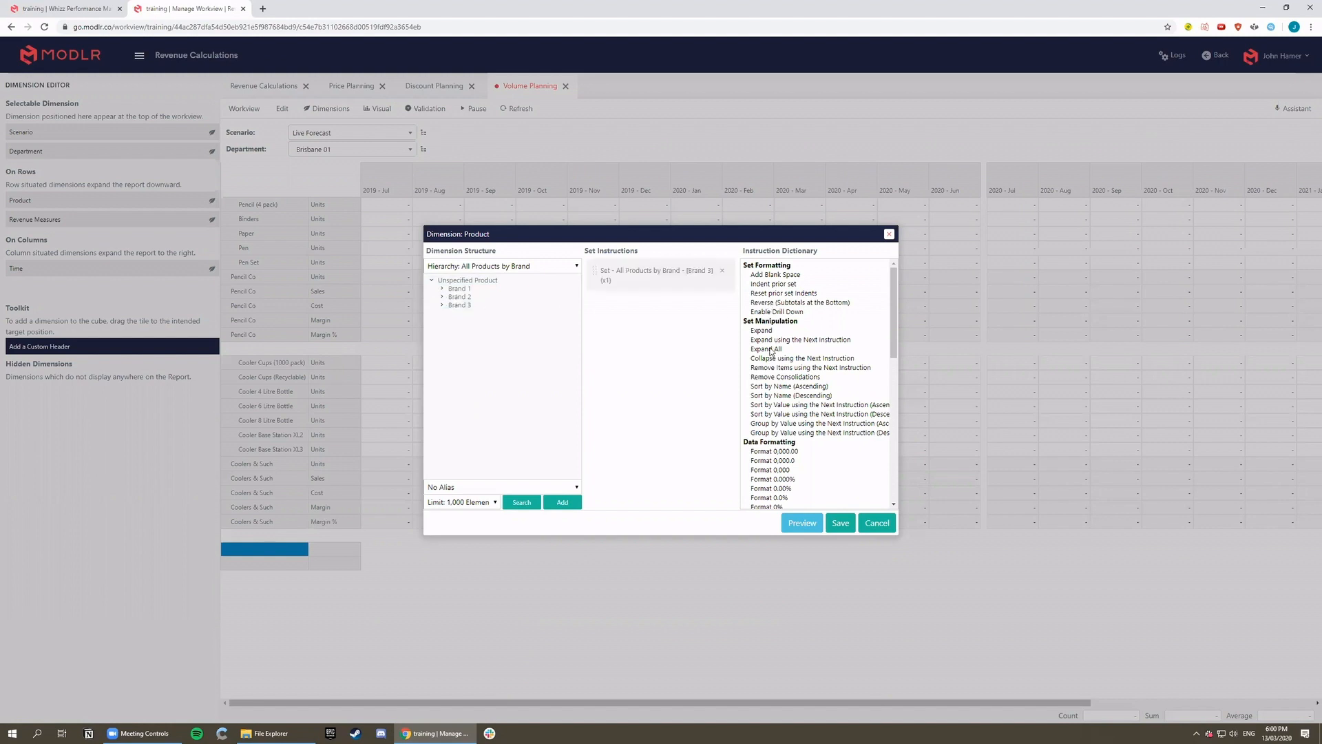
{"action": "double_click", "coordinate": [770, 349]}
{"action": "double_click", "coordinate": [773, 377]}
{"action": "scroll", "coordinate": [776, 360], "scroll_direction": "down", "scroll_amount": 5}
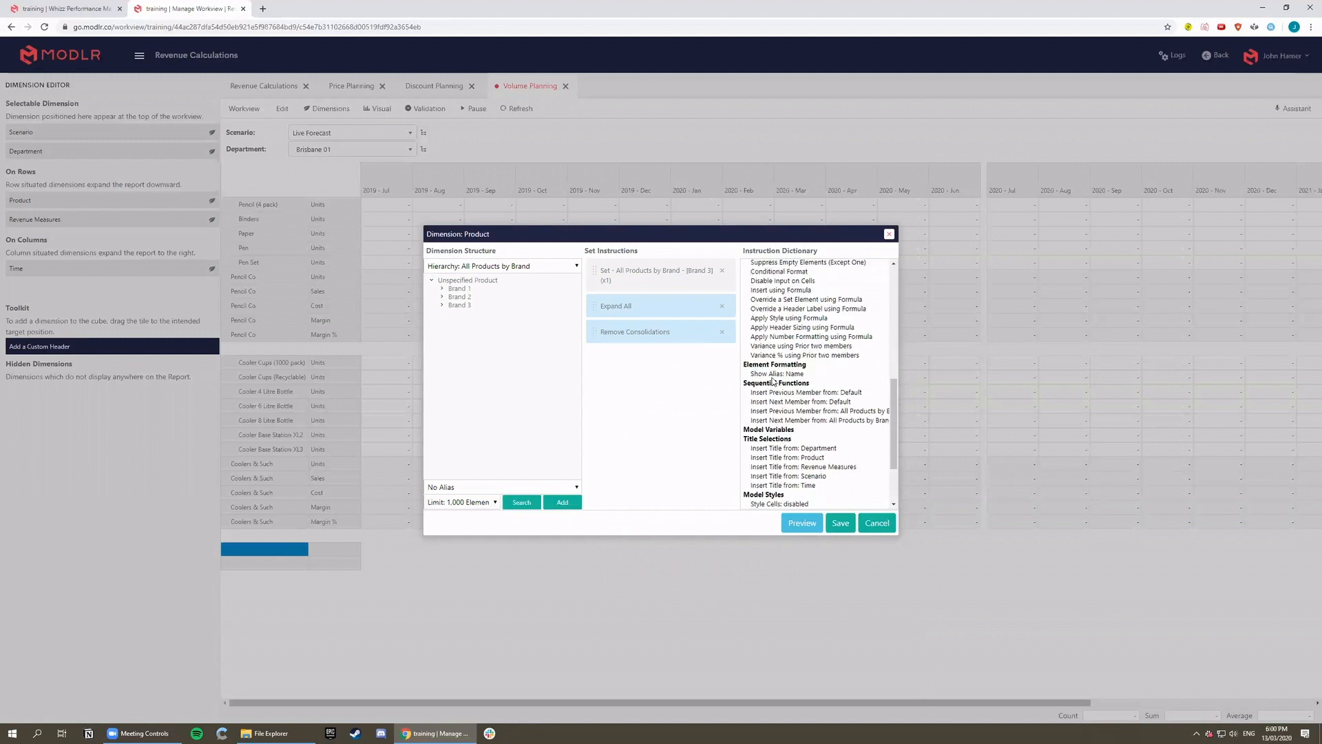
{"action": "double_click", "coordinate": [775, 376]}
{"action": "left_click", "coordinate": [841, 523]}
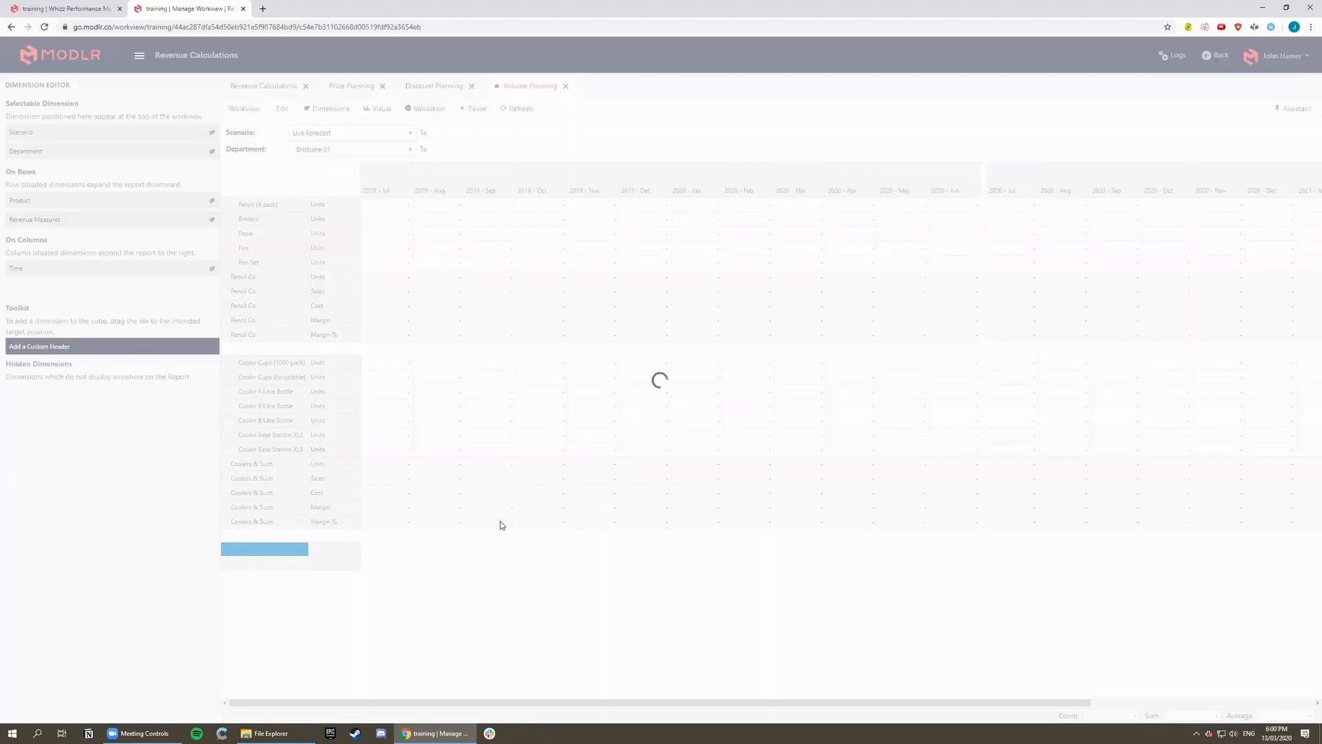
Step: Set the Revenue Measures set of the Brand 3 product rows to Units and save it
{"action": "double_click", "coordinate": [334, 551]}
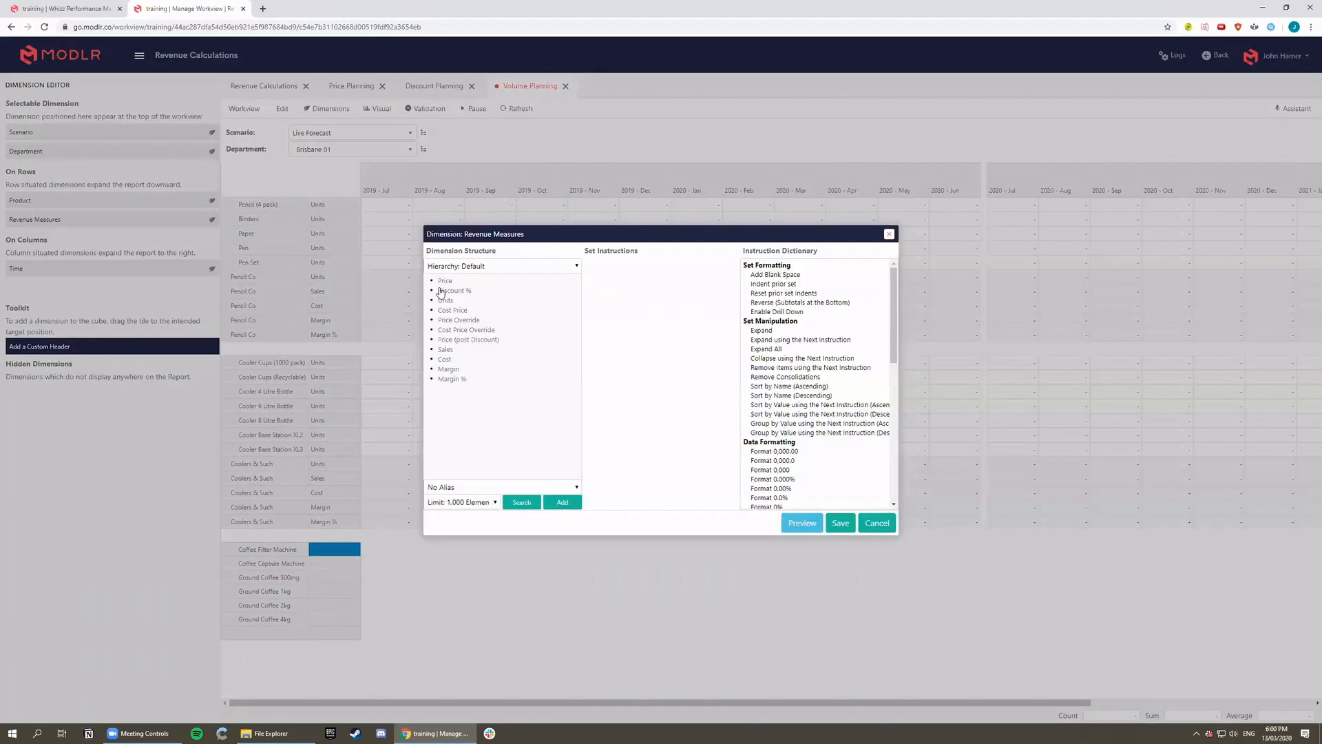
{"action": "double_click", "coordinate": [446, 300]}
{"action": "left_click", "coordinate": [840, 523]}
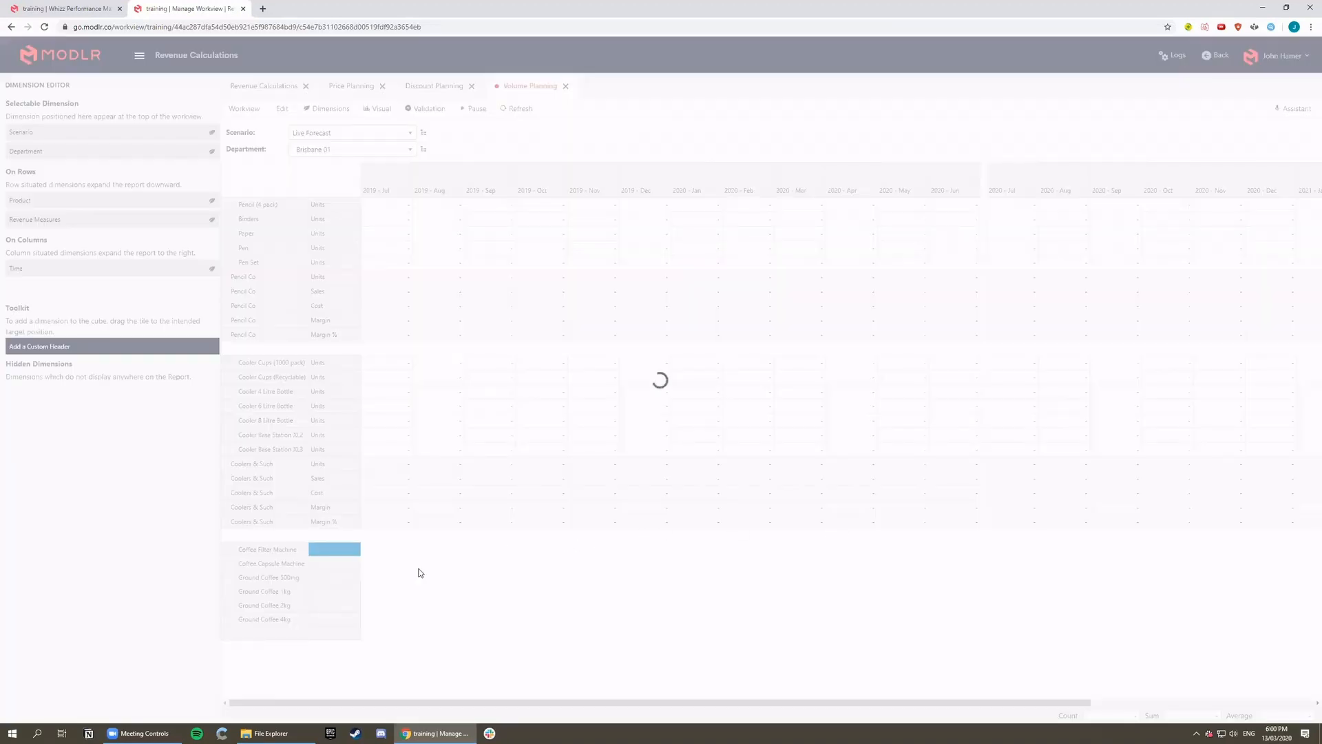
Step: Set the remaining empty row's Product set to Brand 3 from the All Products by Brand hierarchy with Show Alias: Name, and save it
{"action": "double_click", "coordinate": [301, 635]}
{"action": "left_click", "coordinate": [533, 267]}
{"action": "left_click", "coordinate": [471, 300]}
{"action": "left_click", "coordinate": [432, 280]}
{"action": "double_click", "coordinate": [459, 305]}
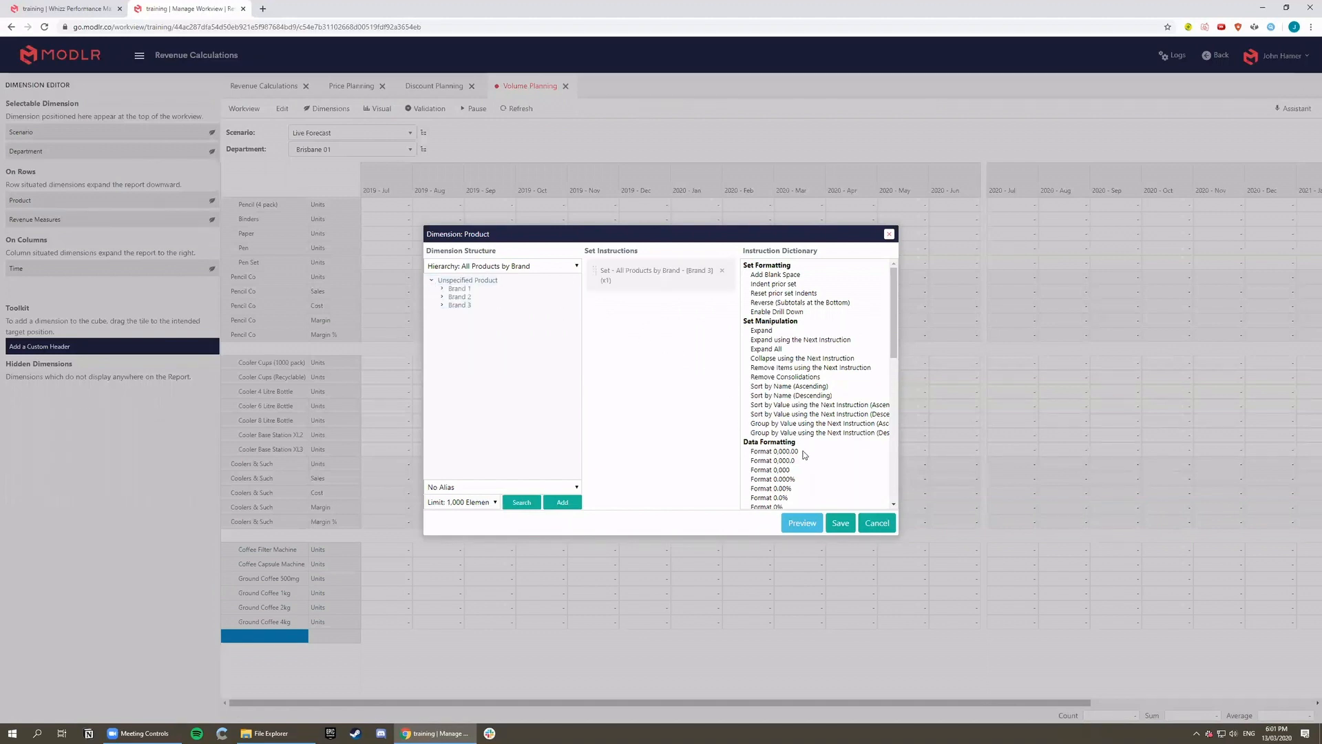
{"action": "scroll", "coordinate": [809, 441], "scroll_direction": "down", "scroll_amount": 5}
{"action": "double_click", "coordinate": [788, 374]}
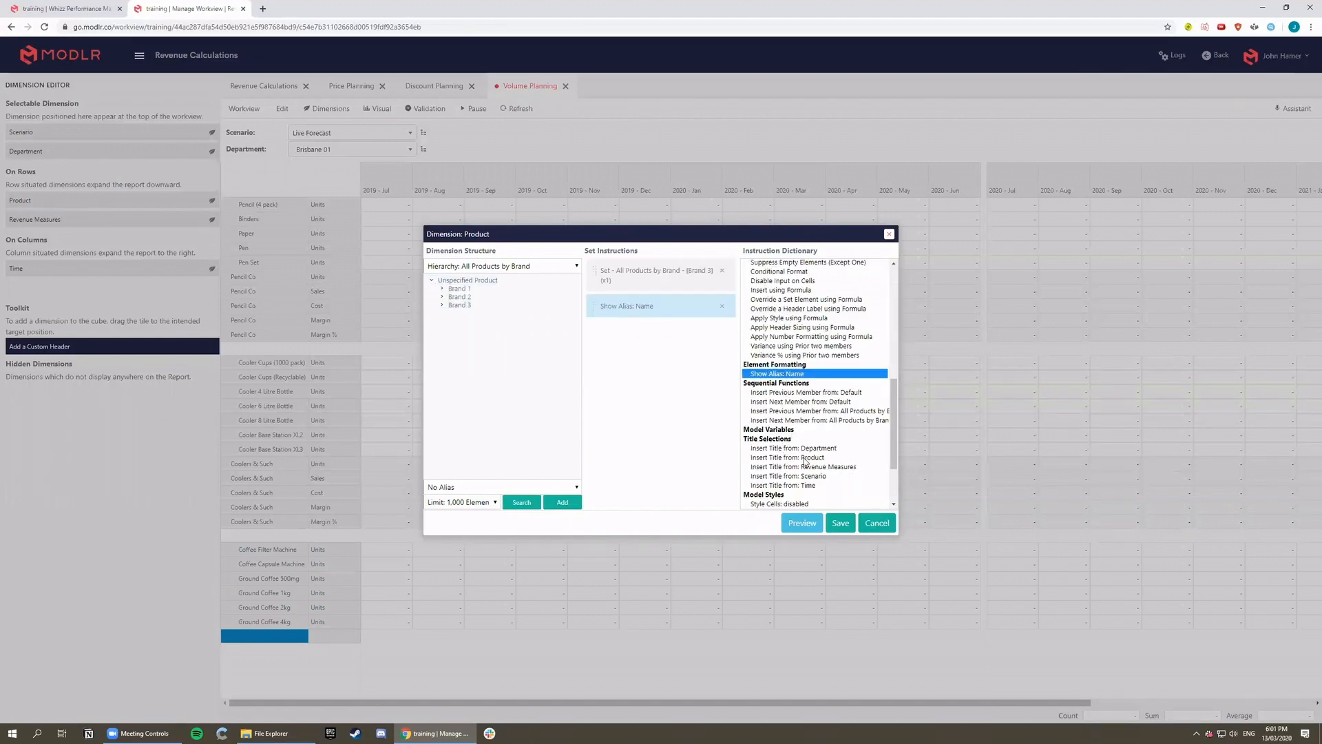
{"action": "left_click", "coordinate": [841, 523]}
Step: Fill the Office Coffee row's Revenue Measures set with Units, Sales, Cost, Margin, Margin % and a blank space, and save it
{"action": "double_click", "coordinate": [334, 635]}
{"action": "double_click", "coordinate": [447, 301]}
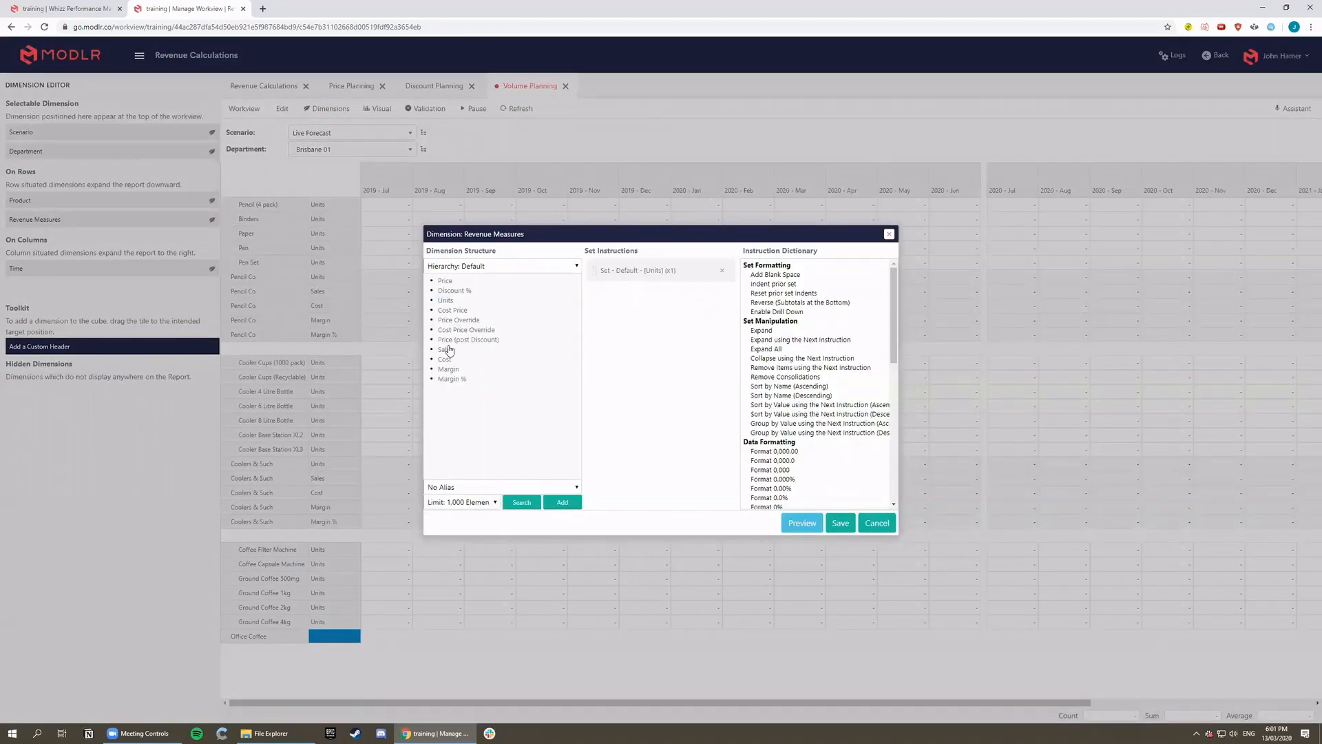
{"action": "double_click", "coordinate": [445, 350]}
{"action": "double_click", "coordinate": [445, 359]}
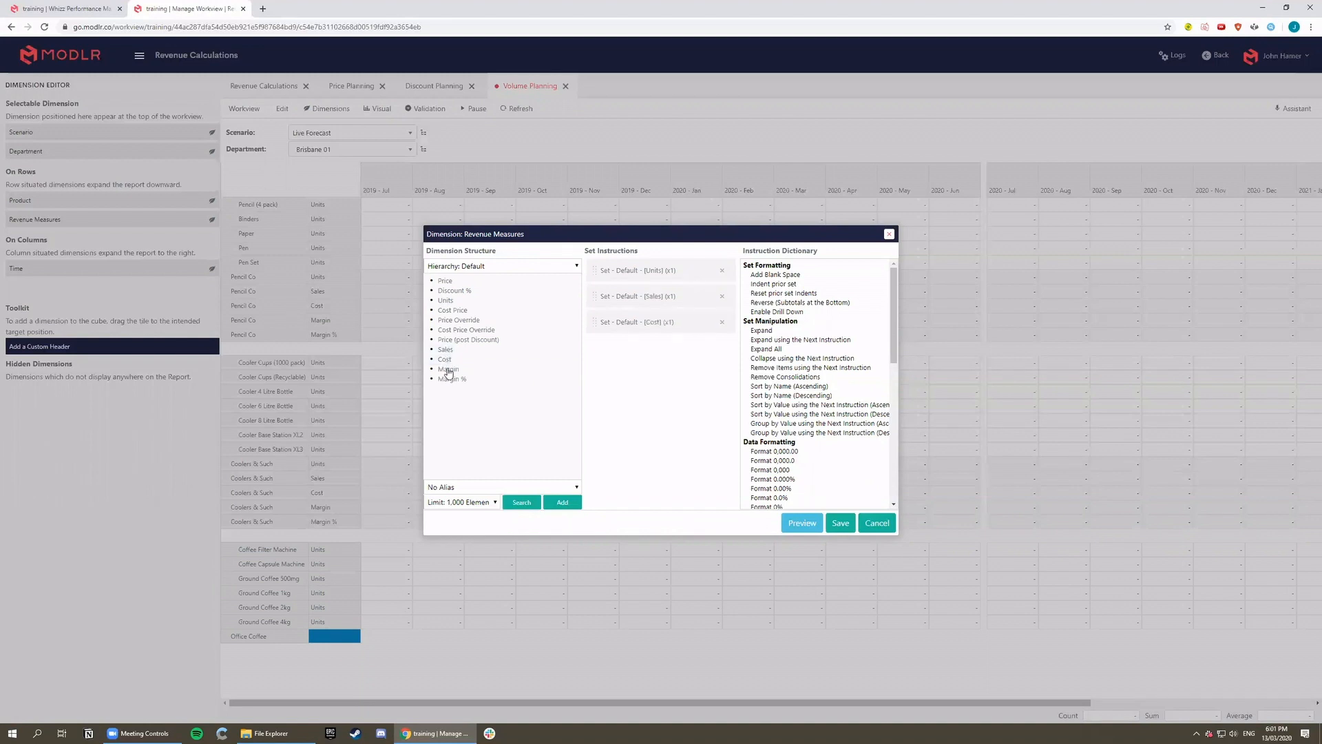
{"action": "double_click", "coordinate": [448, 370]}
{"action": "double_click", "coordinate": [448, 380]}
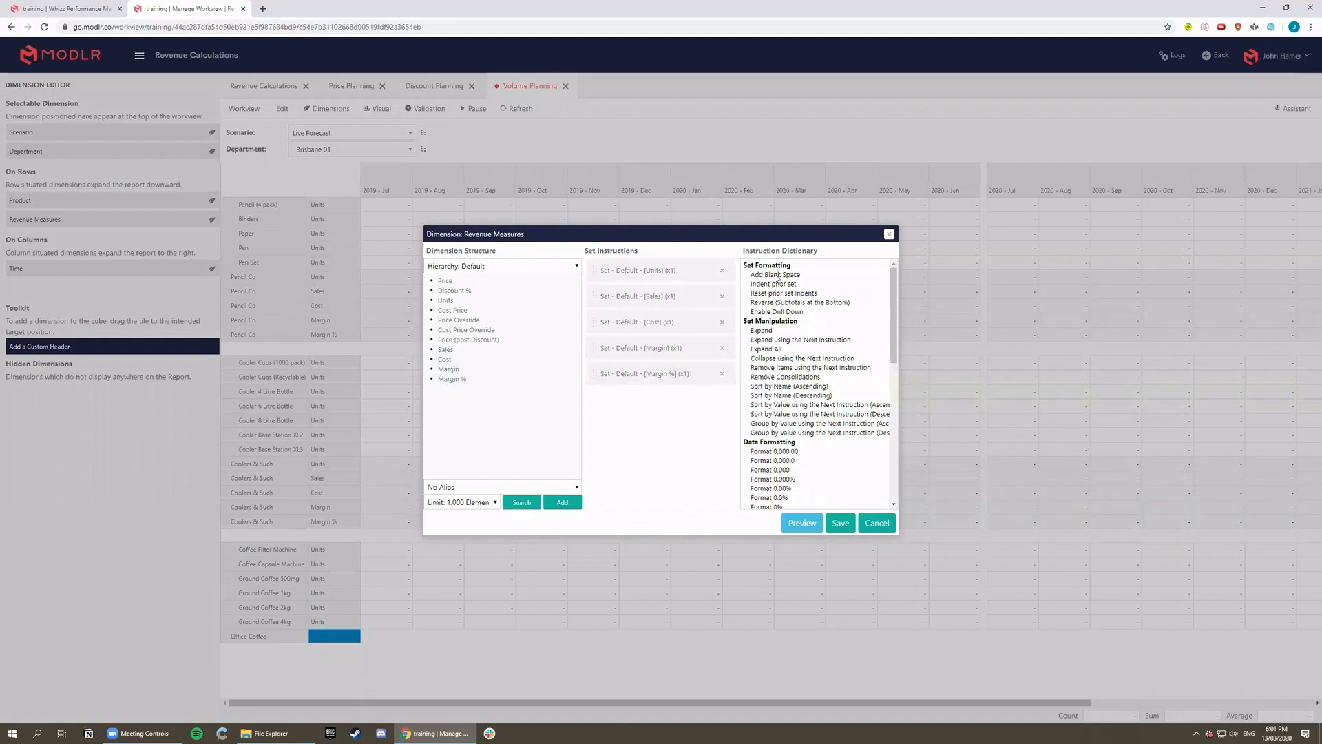
{"action": "double_click", "coordinate": [776, 275]}
{"action": "left_click", "coordinate": [841, 522]}
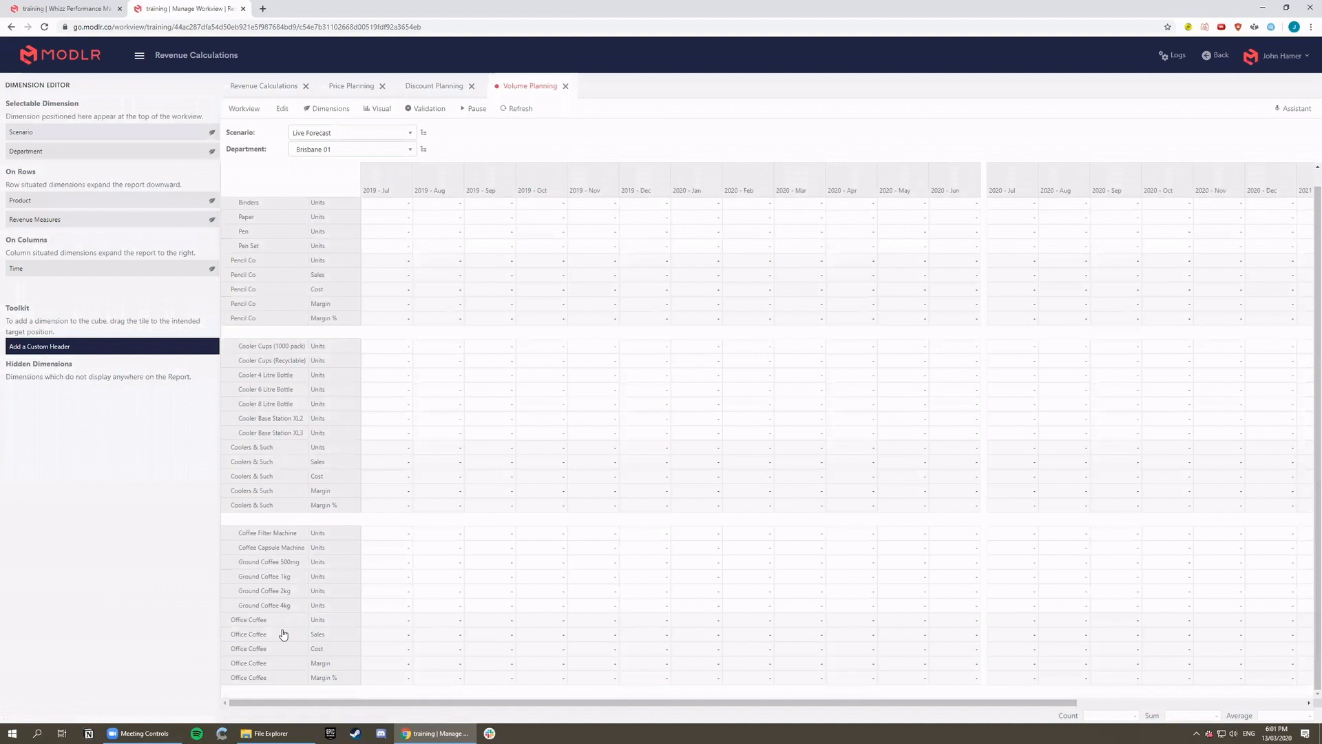
Step: Insert a row set after the Office Coffee rows and set its Product set to All Products from the Default hierarchy
{"action": "right_click", "coordinate": [282, 634]}
{"action": "mouse_move", "coordinate": [365, 595]}
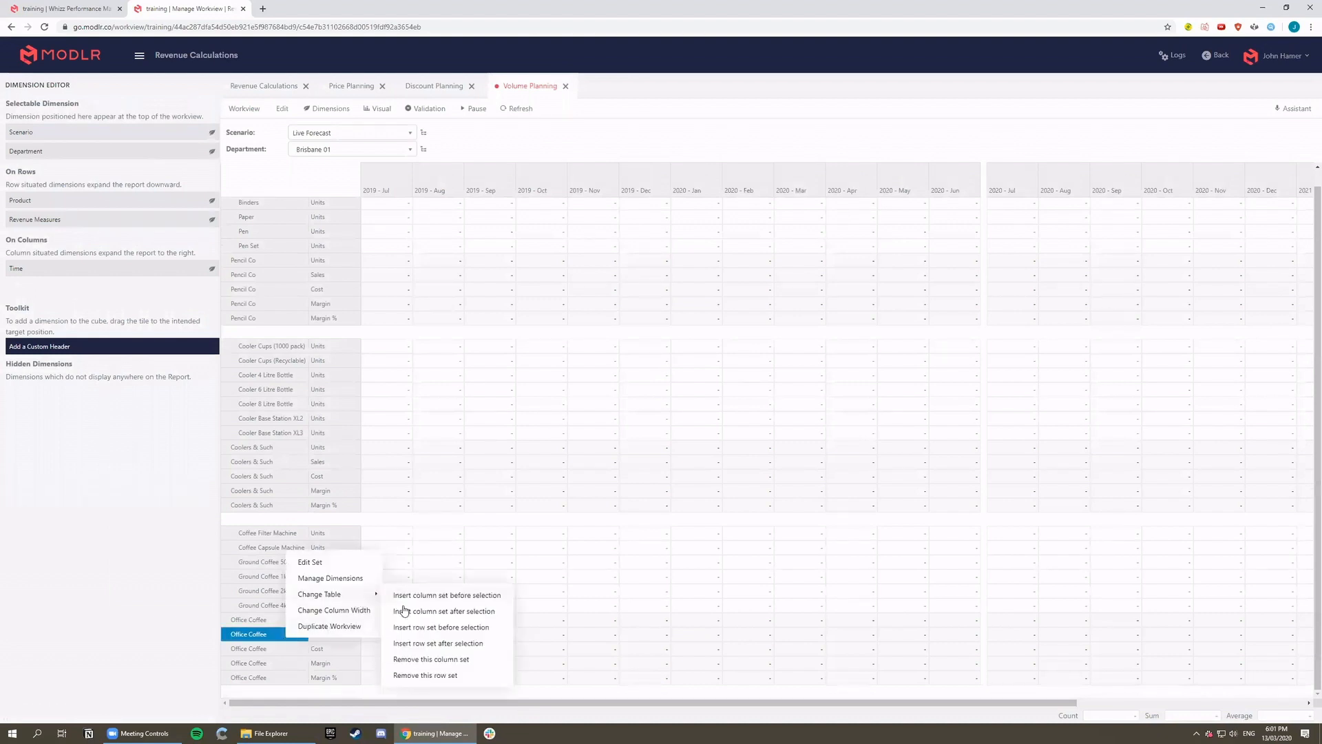
{"action": "left_click", "coordinate": [425, 642]}
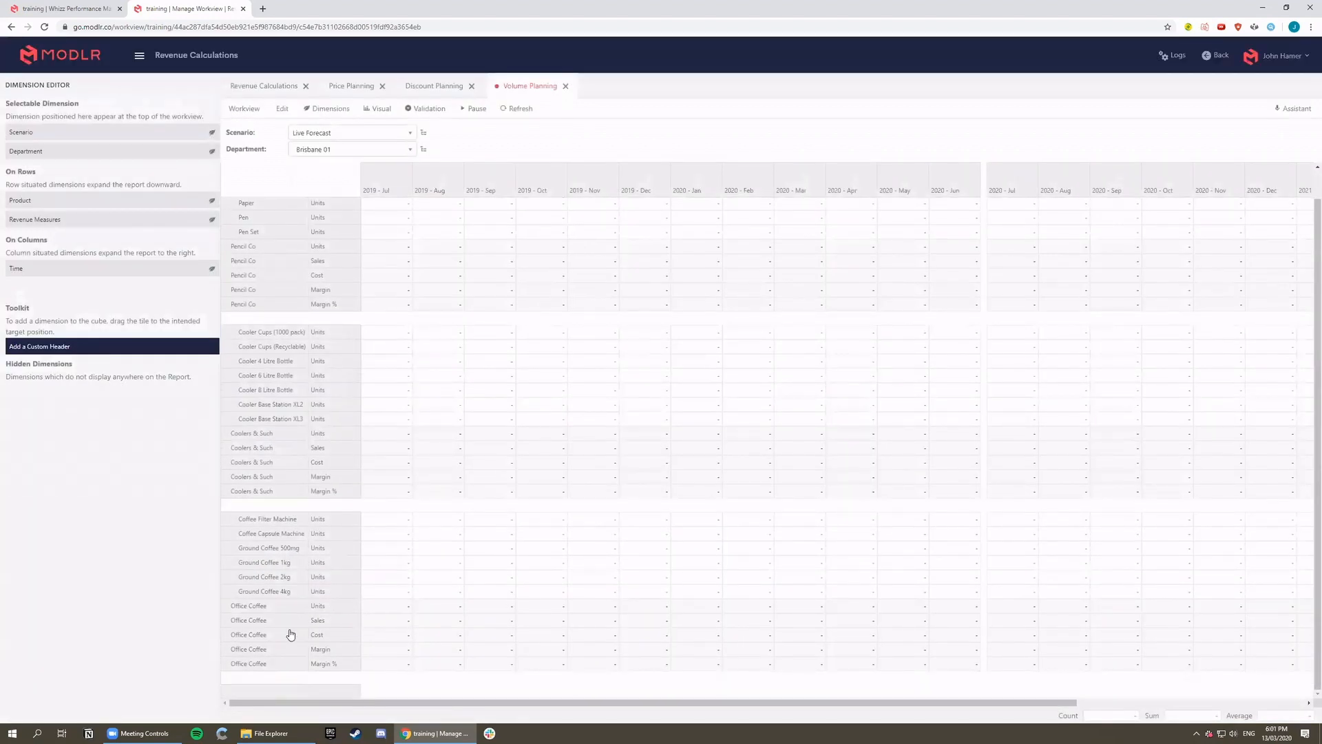
{"action": "double_click", "coordinate": [271, 691]}
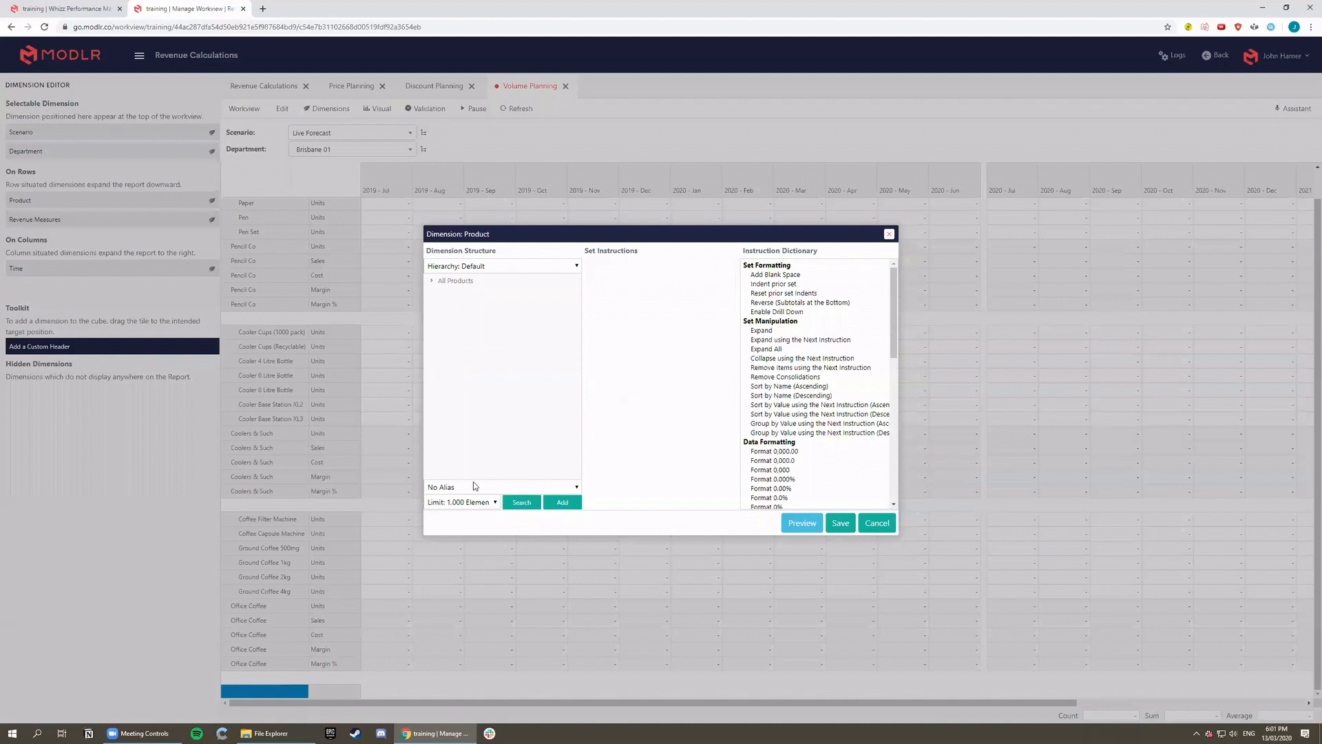
{"action": "double_click", "coordinate": [448, 282]}
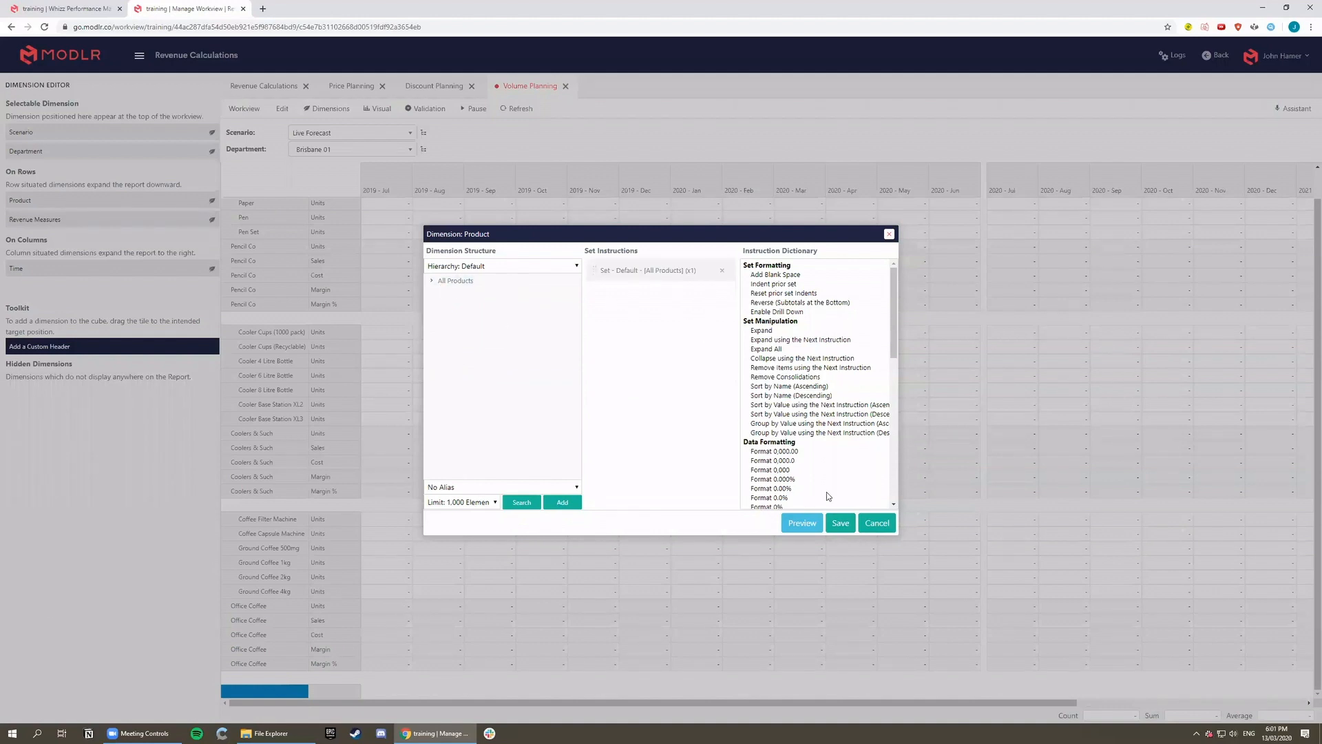
{"action": "scroll", "coordinate": [820, 494], "scroll_direction": "down", "scroll_amount": 3}
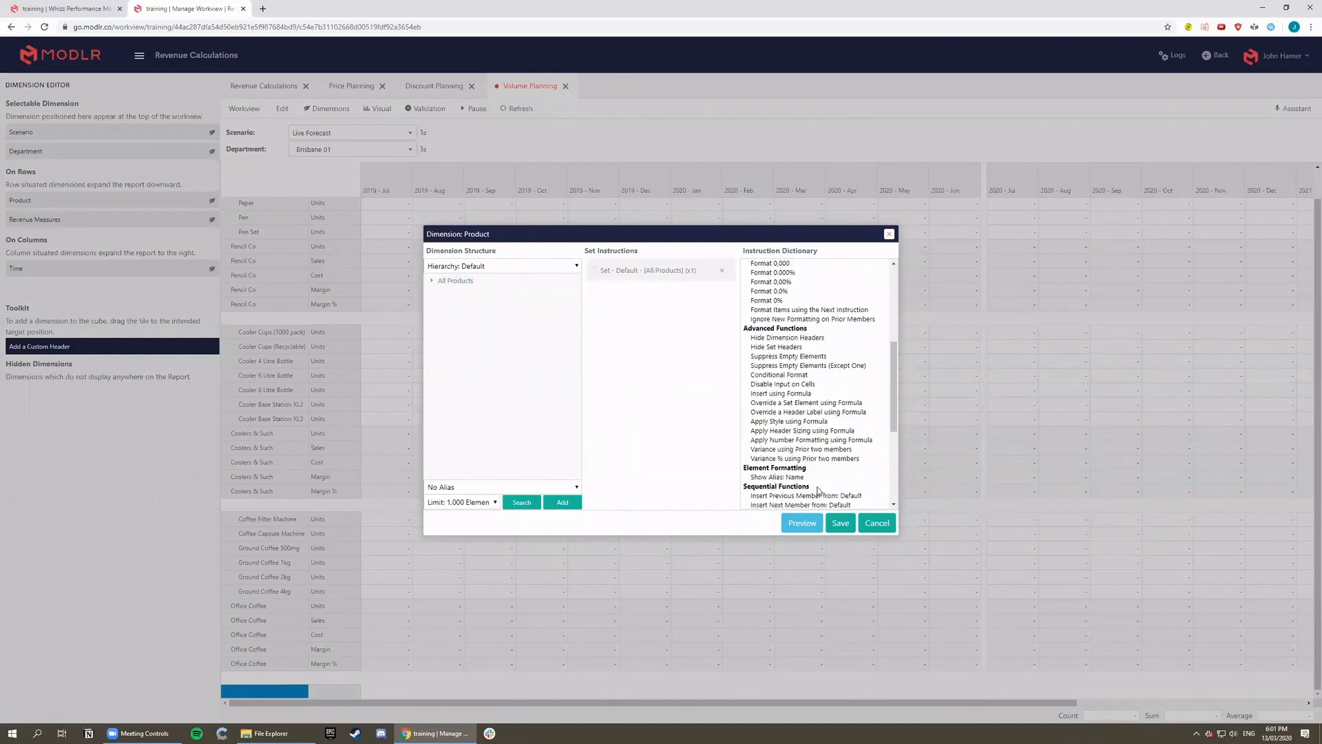
{"action": "left_click", "coordinate": [839, 524]}
Step: Fill the All Products row's Revenue Measures set with Units, Sales, Cost, Margin and Margin %, and save it
{"action": "double_click", "coordinate": [337, 691]}
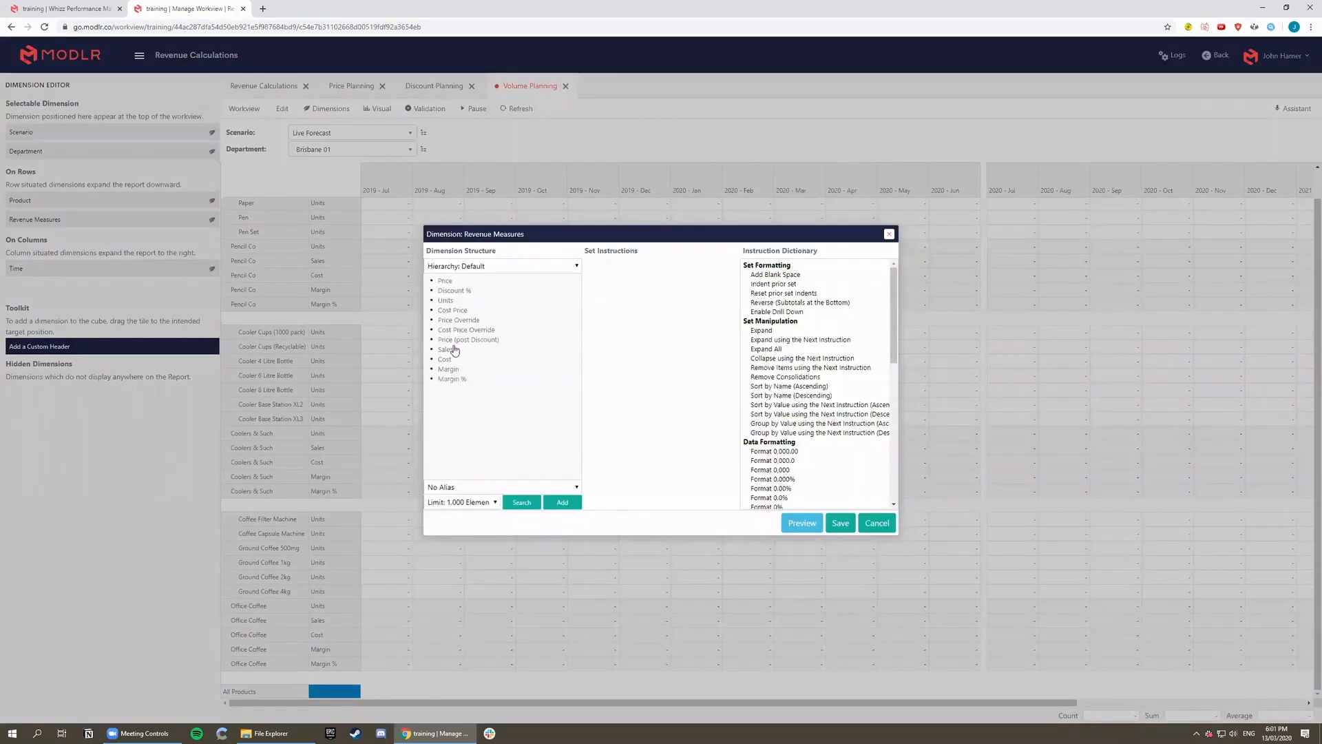
{"action": "double_click", "coordinate": [446, 301]}
{"action": "double_click", "coordinate": [448, 350]}
{"action": "double_click", "coordinate": [446, 359]}
{"action": "double_click", "coordinate": [449, 369]}
{"action": "double_click", "coordinate": [451, 379]}
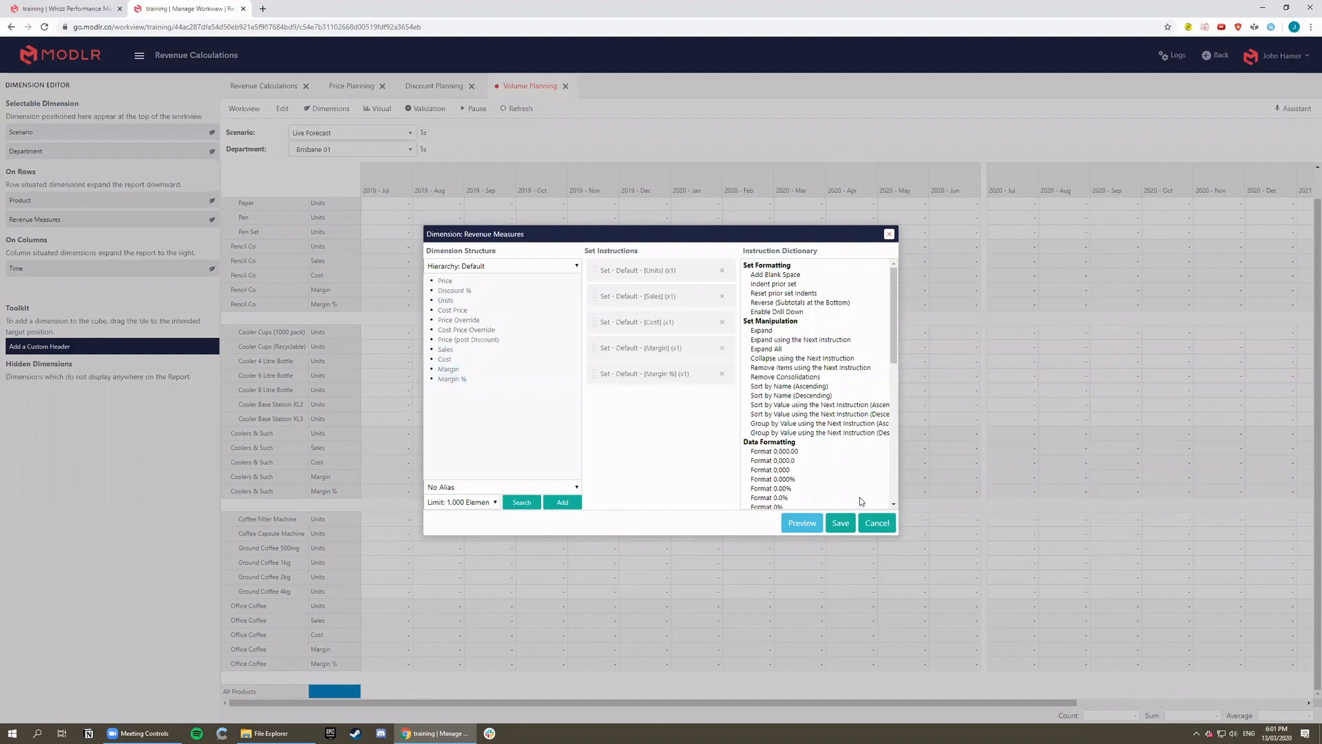
{"action": "left_click", "coordinate": [840, 523]}
Step: Insert a new column set before the existing row header columns
{"action": "scroll", "coordinate": [466, 463], "scroll_direction": "down", "scroll_amount": 2}
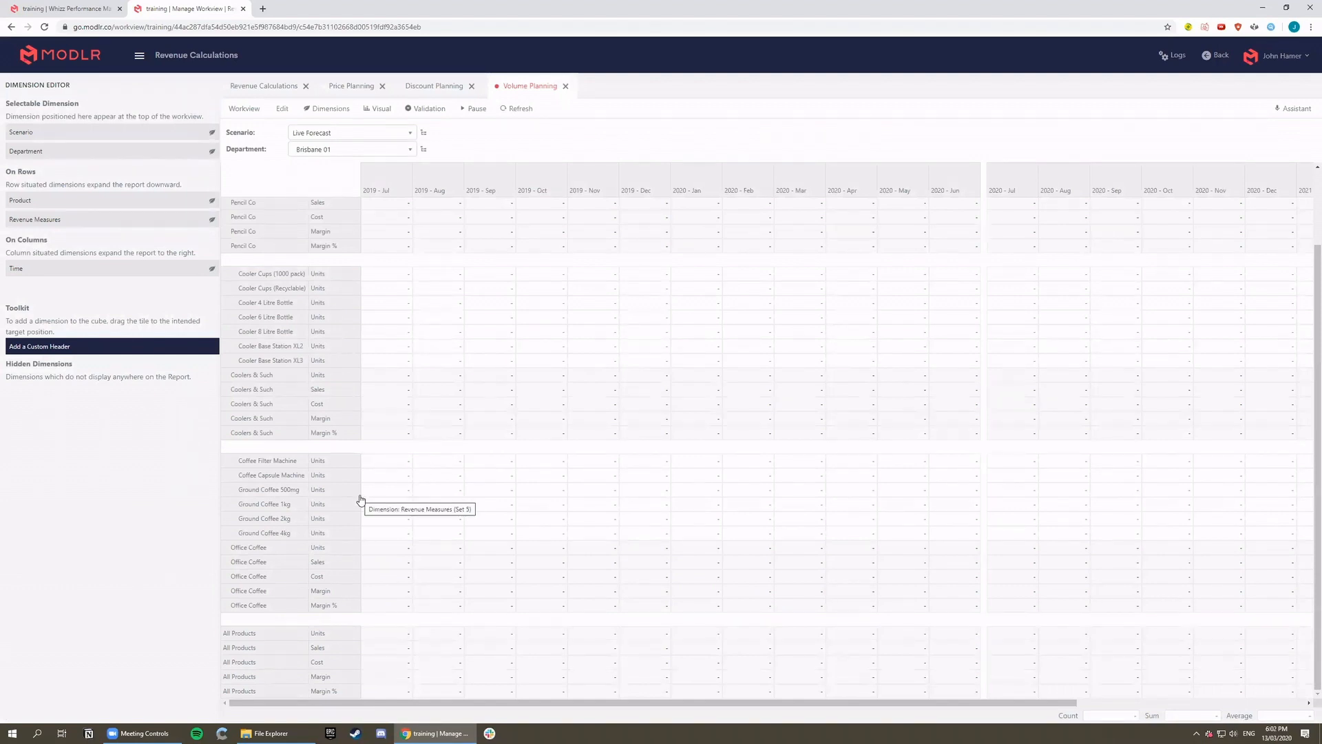
{"action": "right_click", "coordinate": [327, 491]}
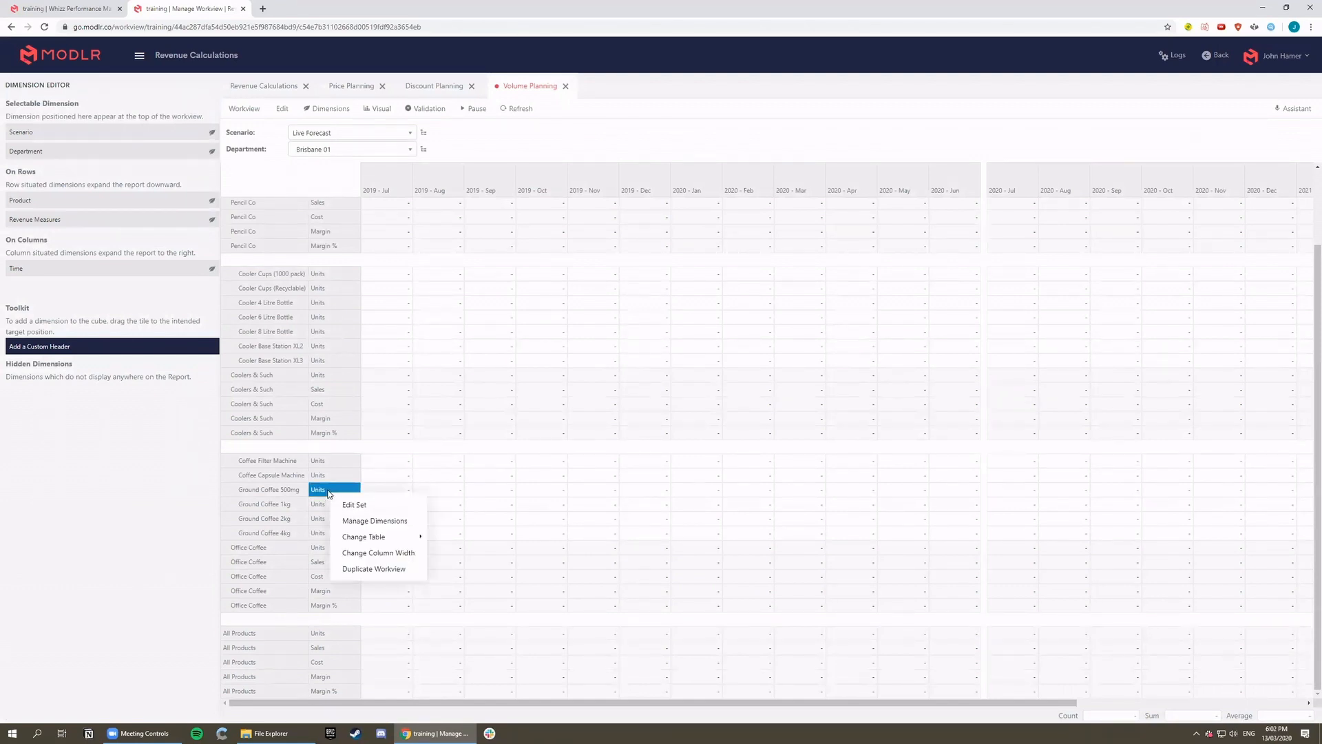
{"action": "mouse_move", "coordinate": [398, 537]}
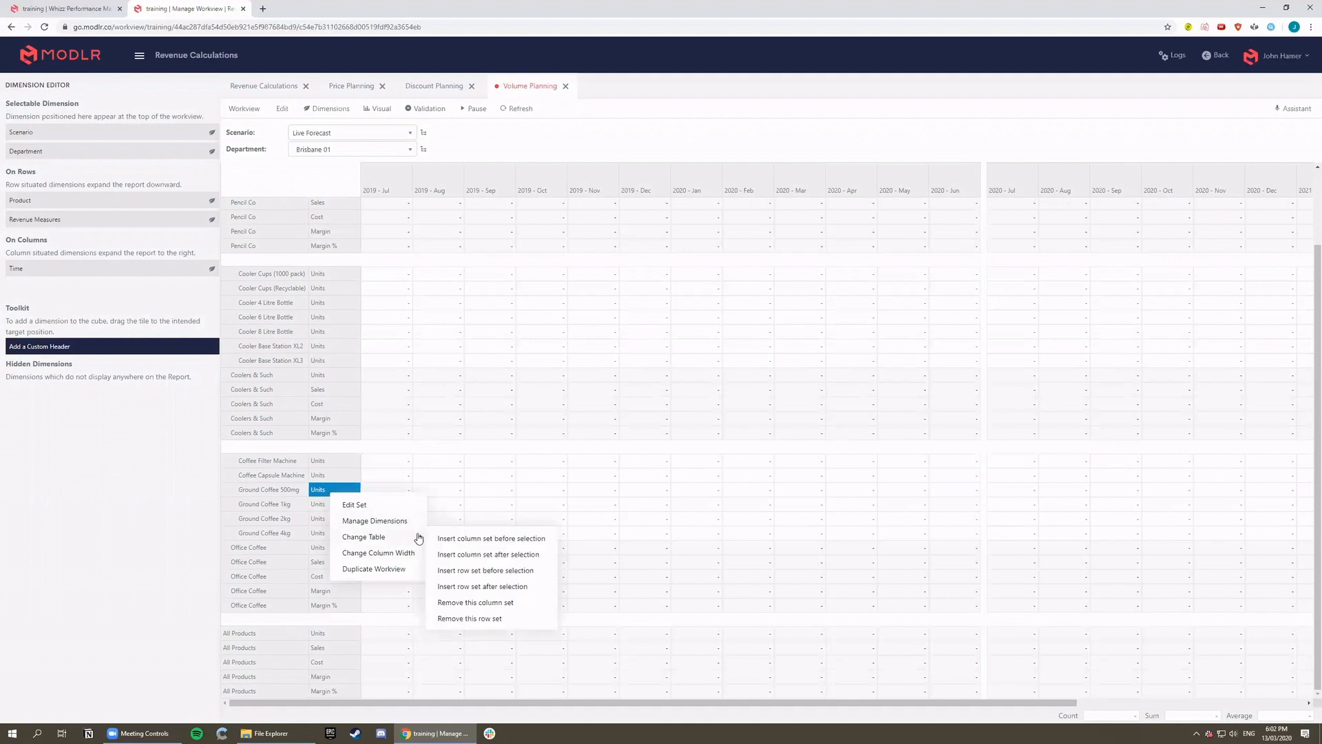
{"action": "left_click", "coordinate": [463, 543]}
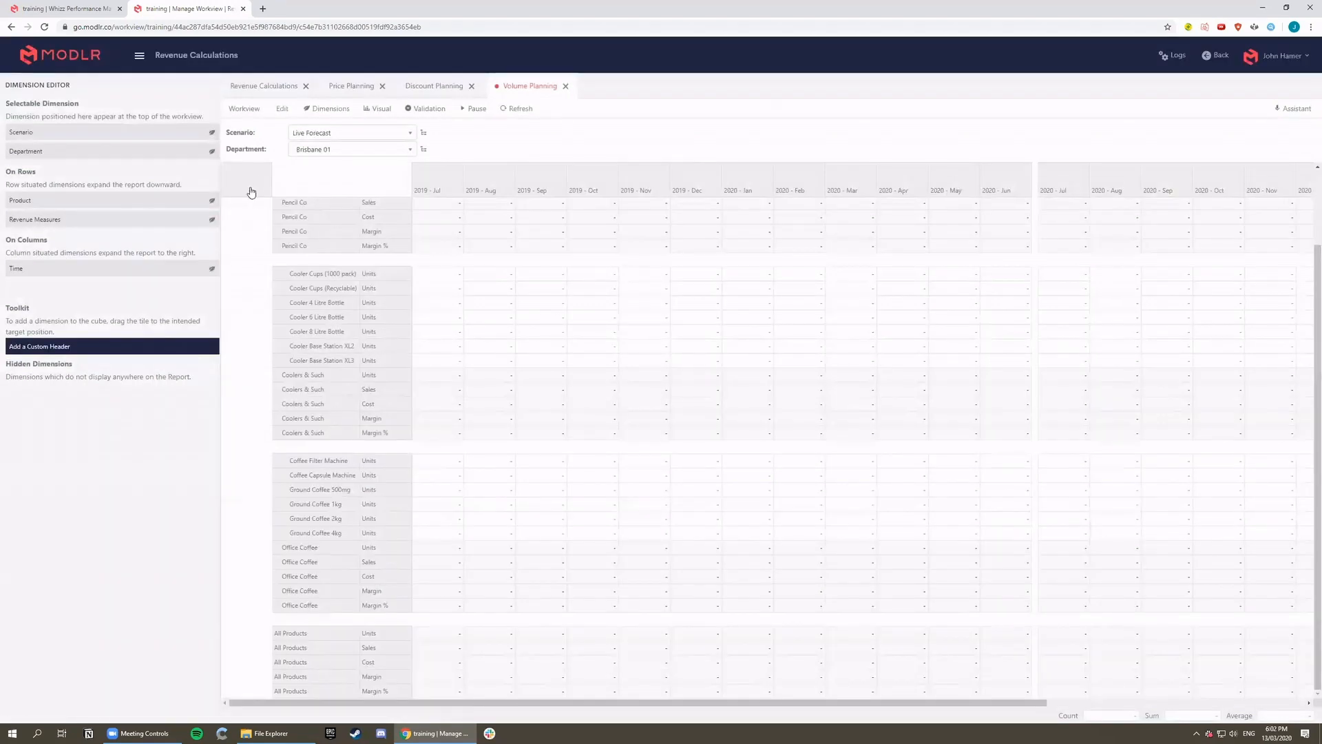
Step: Set the new column's Time set to the Current Year variable plus the previous and next members from Default, and save it
{"action": "left_click", "coordinate": [252, 186]}
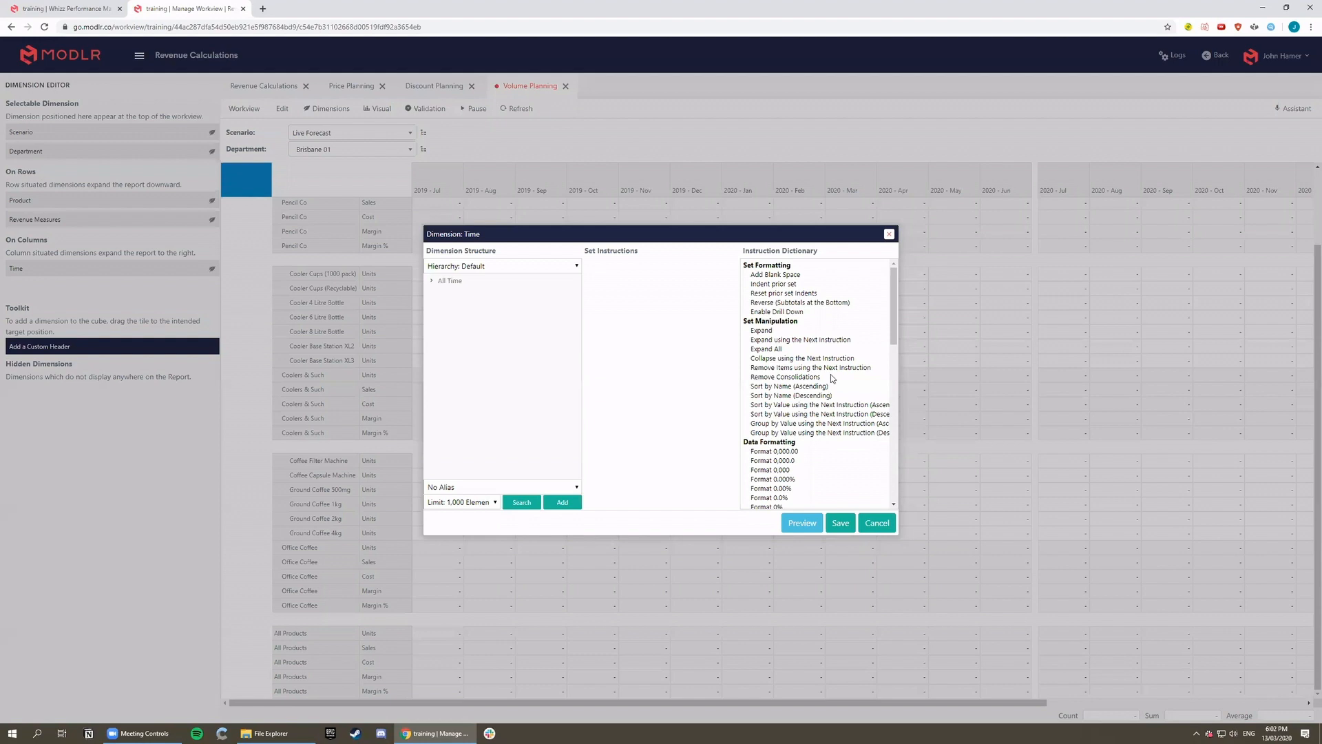
{"action": "scroll", "coordinate": [830, 376], "scroll_direction": "down", "scroll_amount": 10}
{"action": "double_click", "coordinate": [803, 344]}
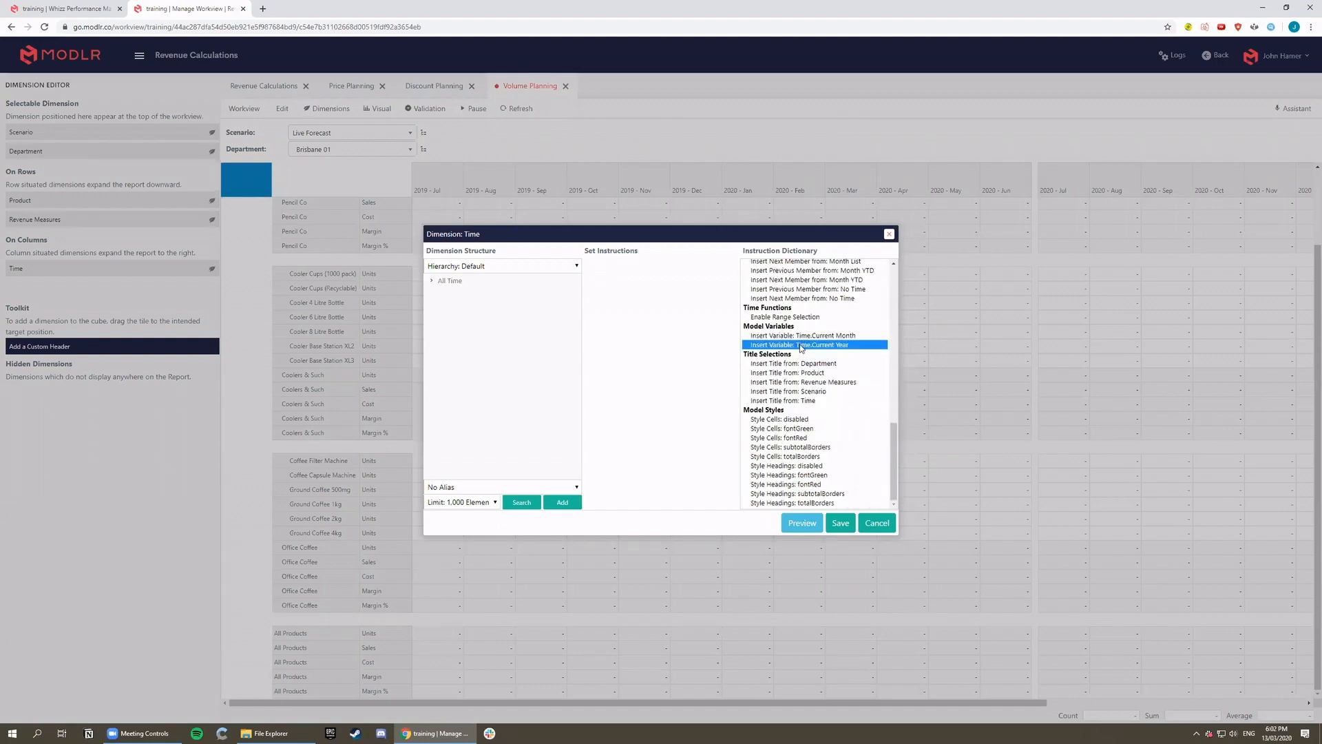
{"action": "scroll", "coordinate": [805, 360], "scroll_direction": "up", "scroll_amount": 2}
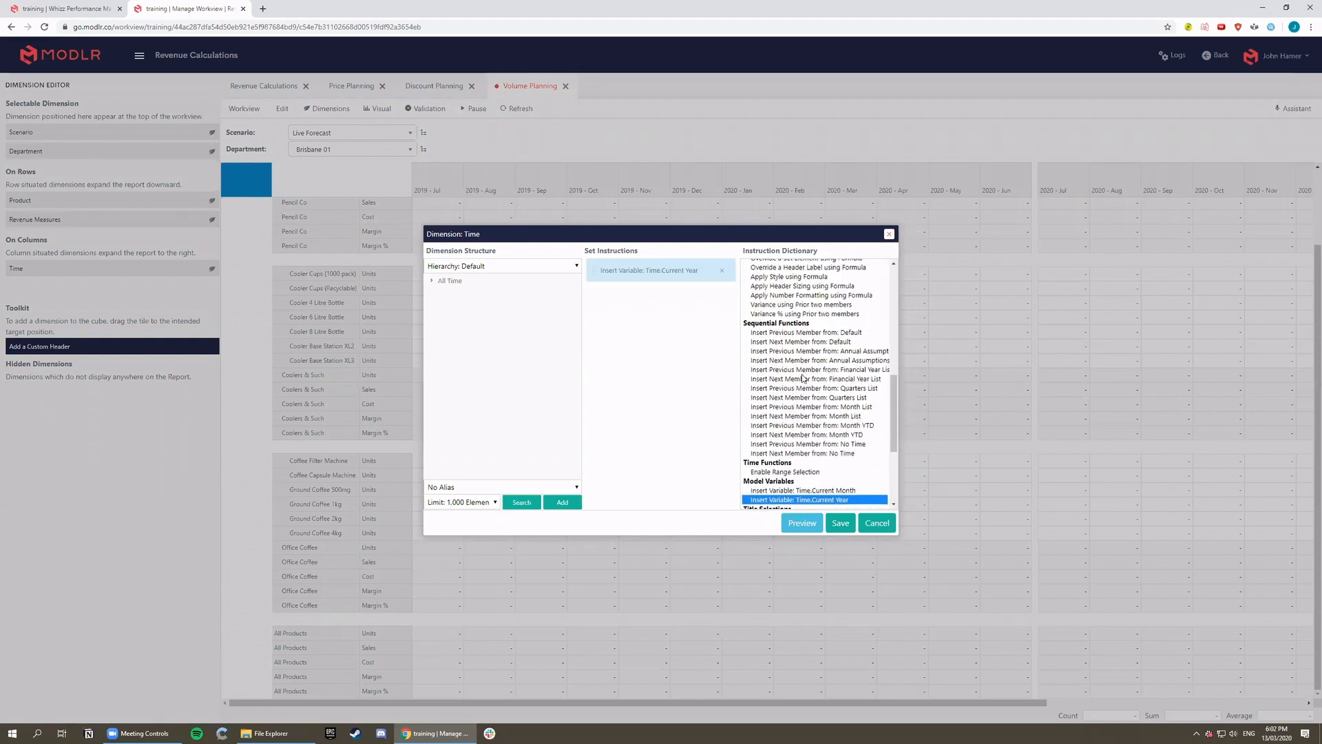
{"action": "double_click", "coordinate": [792, 334]}
{"action": "double_click", "coordinate": [791, 343]}
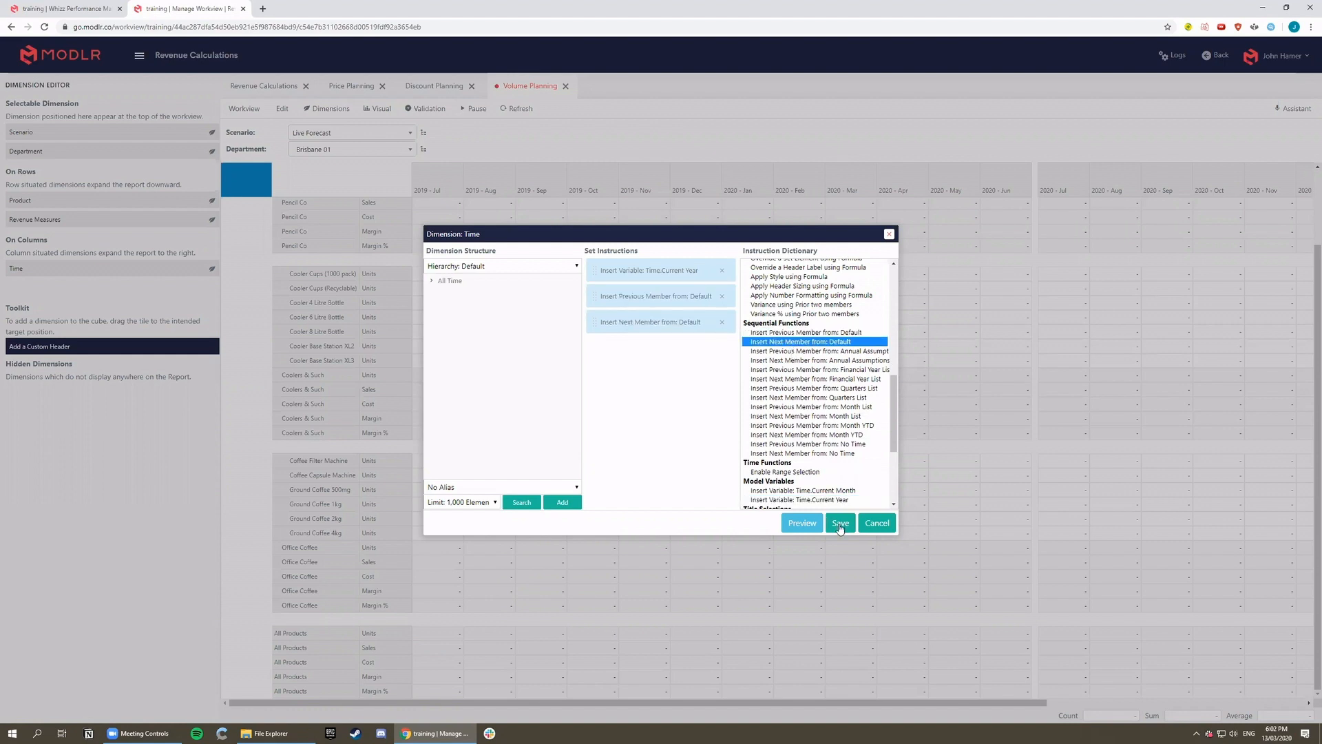
{"action": "left_click", "coordinate": [841, 525]}
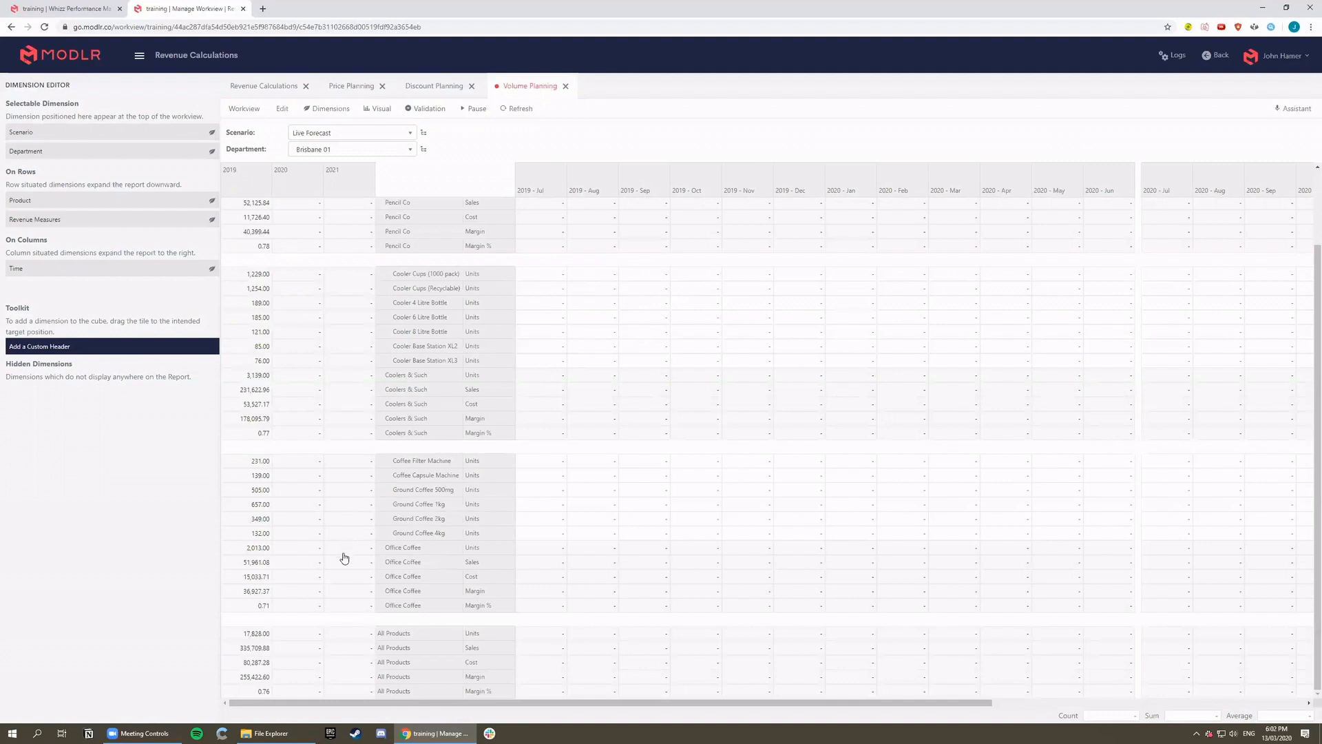
Step: Copy the 2019 data into the All Products Units cell for 2020 with the command copy "2019"
{"action": "double_click", "coordinate": [308, 633]}
{"action": "type", "text": "copy \"2019\""}
{"action": "key", "text": "Return"}
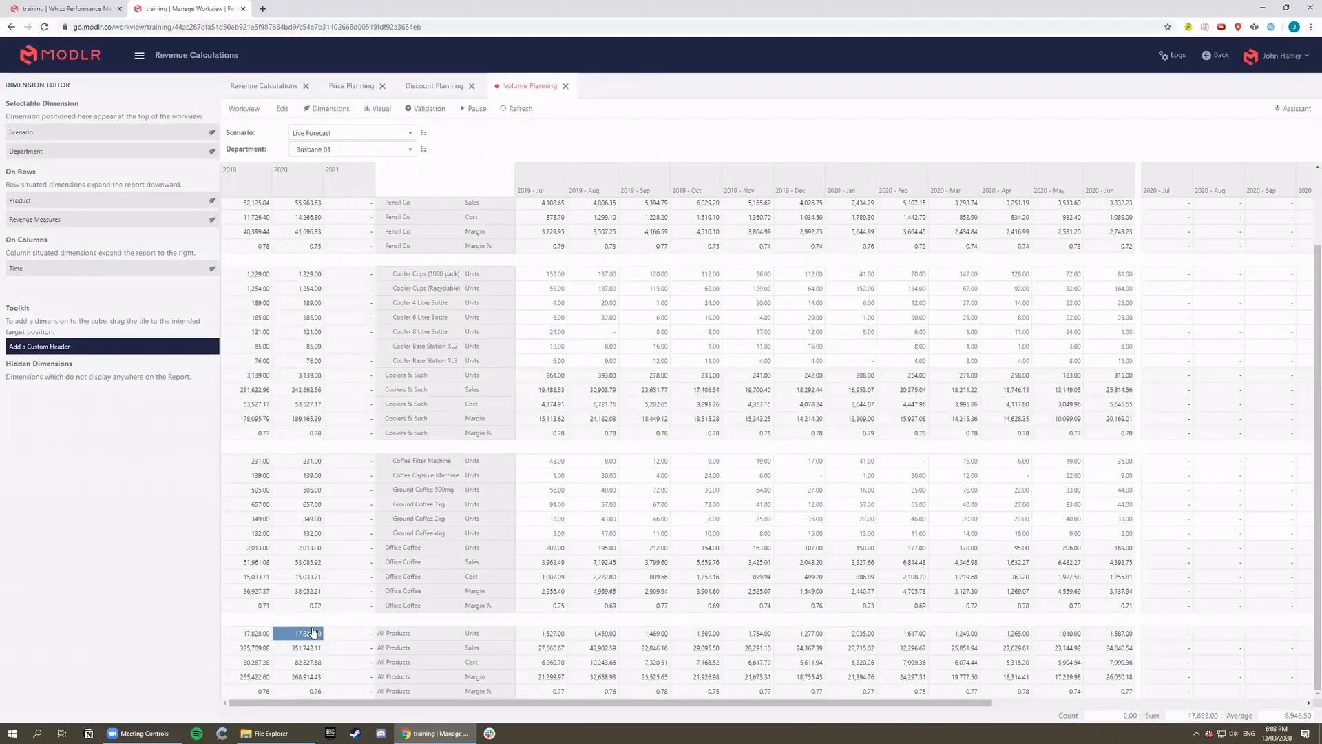
Step: Enter a new 2020 Units total in the All Products row
{"action": "double_click", "coordinate": [313, 632]}
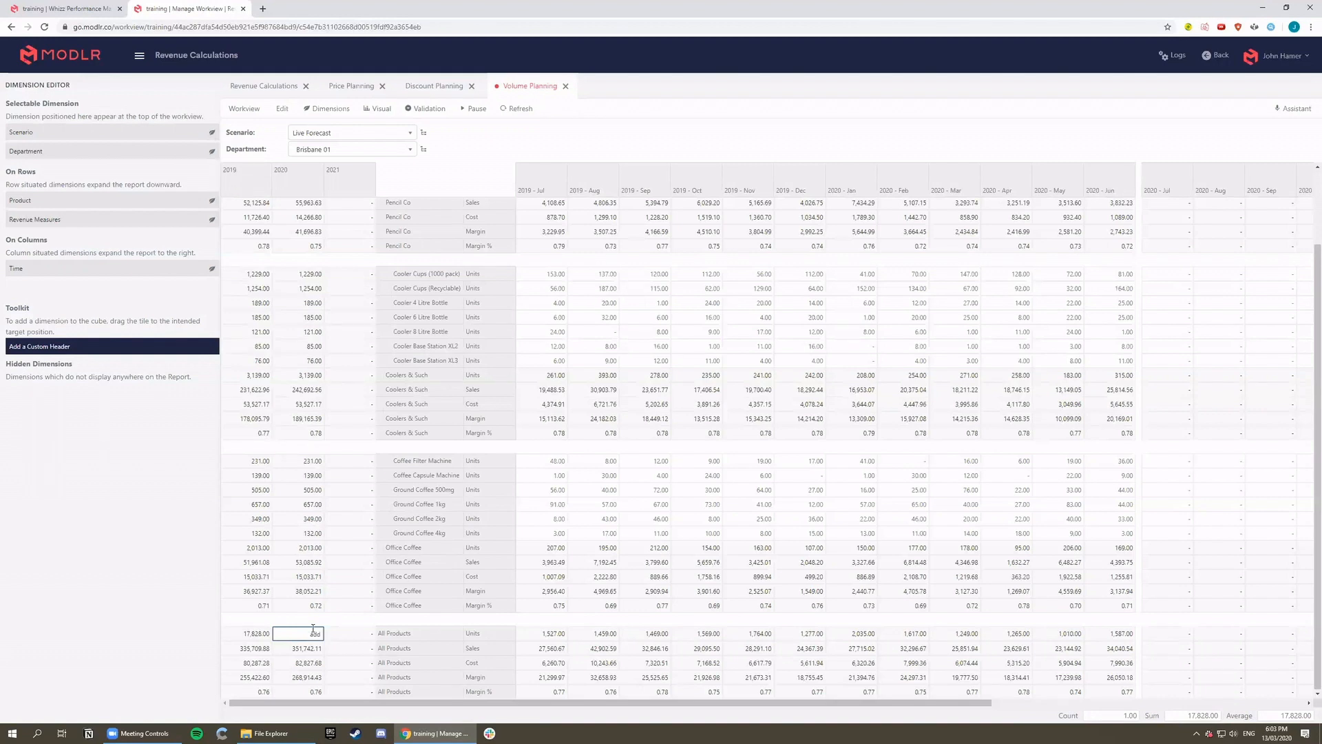
{"action": "type", "text": "000"}
{"action": "key", "text": "BackSpace"}
{"action": "key", "text": "BackSpace"}
{"action": "key", "text": "BackSpace"}
{"action": "key", "text": "BackSpace"}
{"action": "type", "text": "10"}
{"action": "key", "text": "Return"}
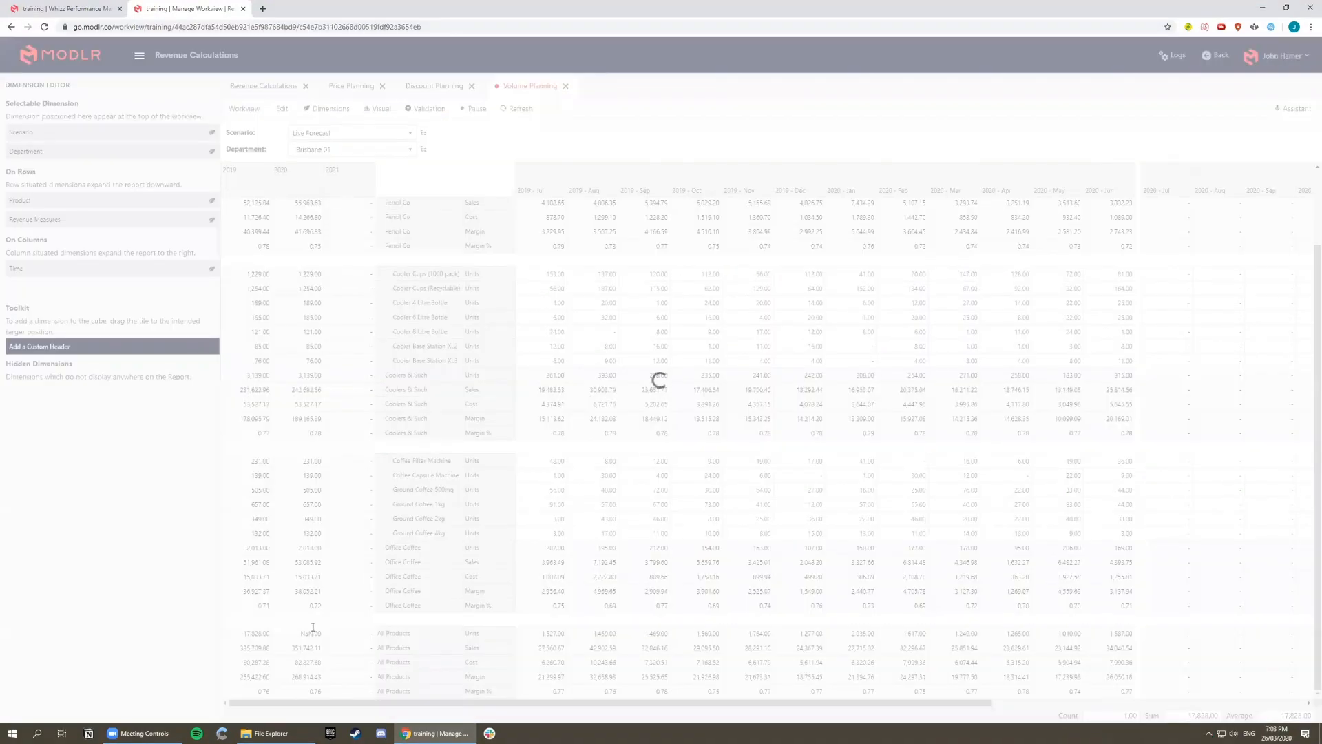